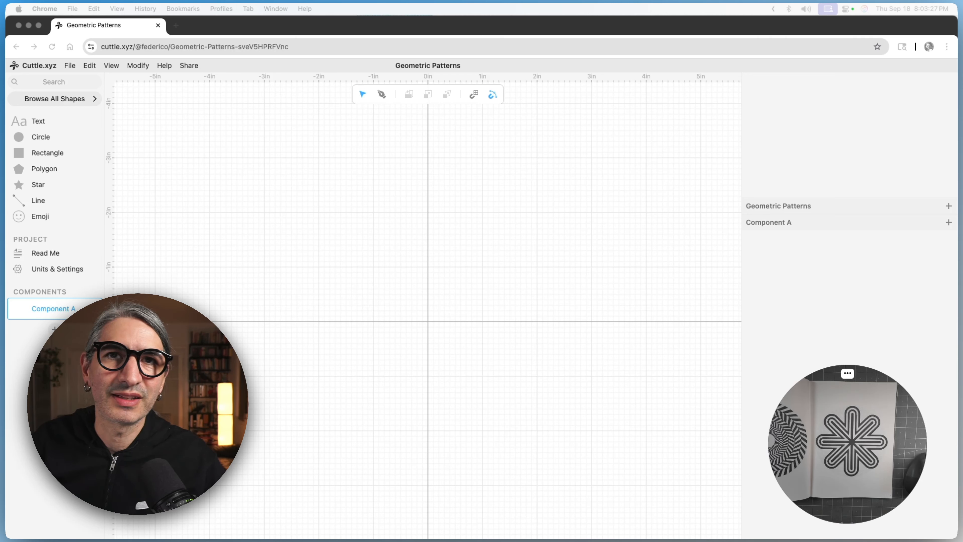
Step: Rename the existing component as 5
double_click(63, 310)
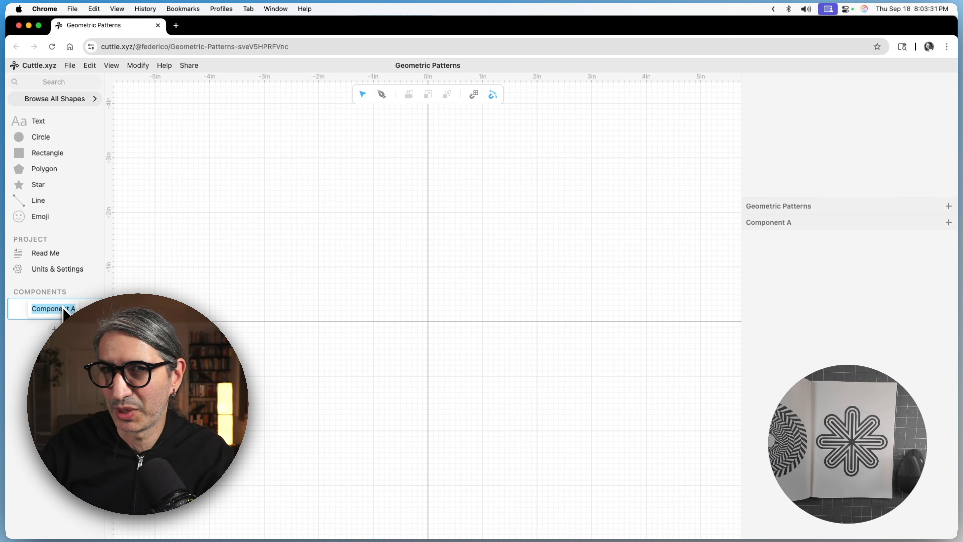
type("5")
key("Return")
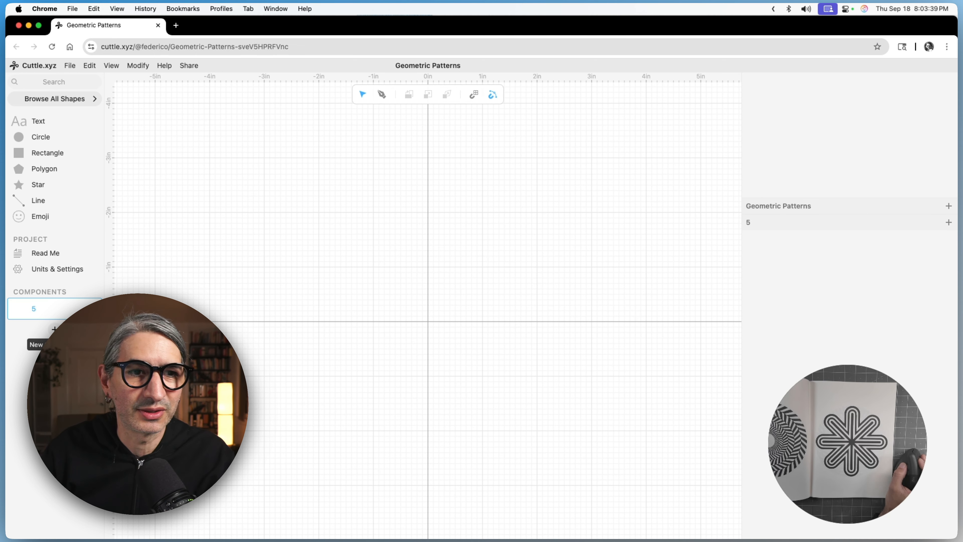
Step: Create a new component named Guide and place it above component 5 in the component list
left_click(54, 328)
type("Guide")
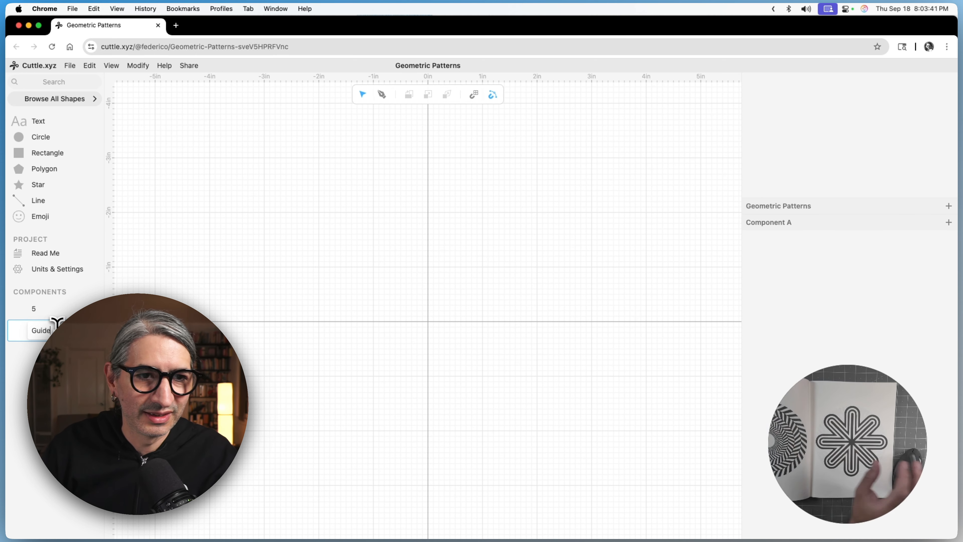
key("Return")
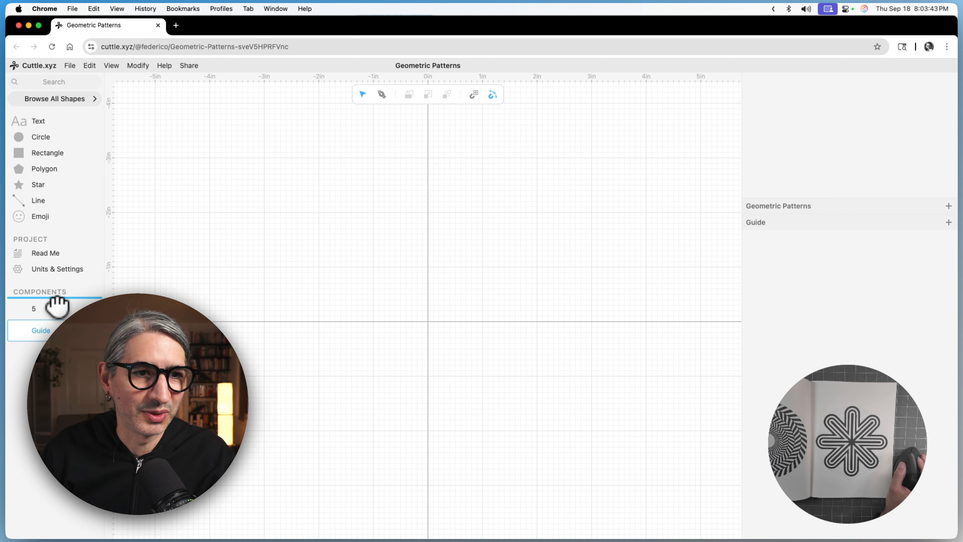
left_click_drag(57, 305, 69, 305)
Step: Add a circle at the canvas origin in the Guide component, scale it to 4, and make its stroke gray
left_click_drag(23, 144, 434, 325)
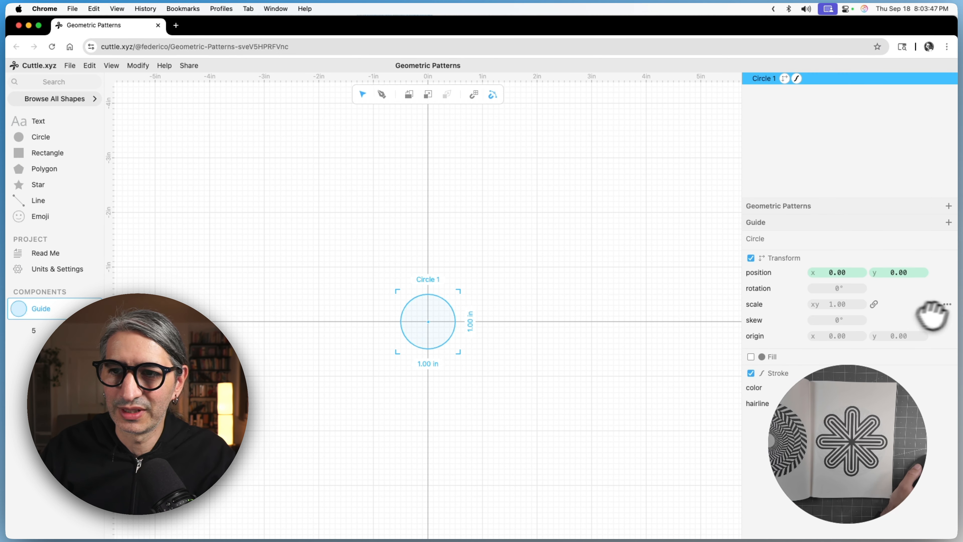
left_click(834, 305)
type("4")
left_click(618, 318)
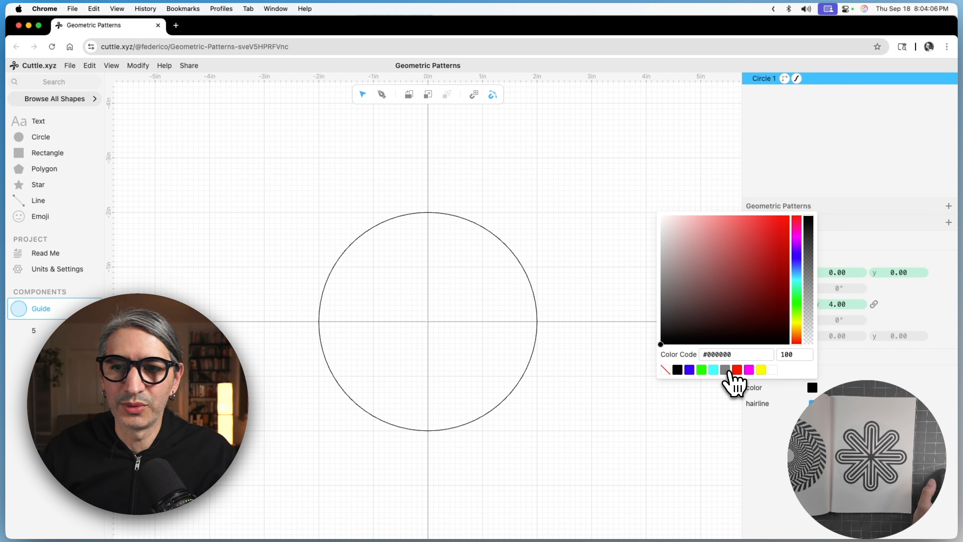
left_click(726, 370)
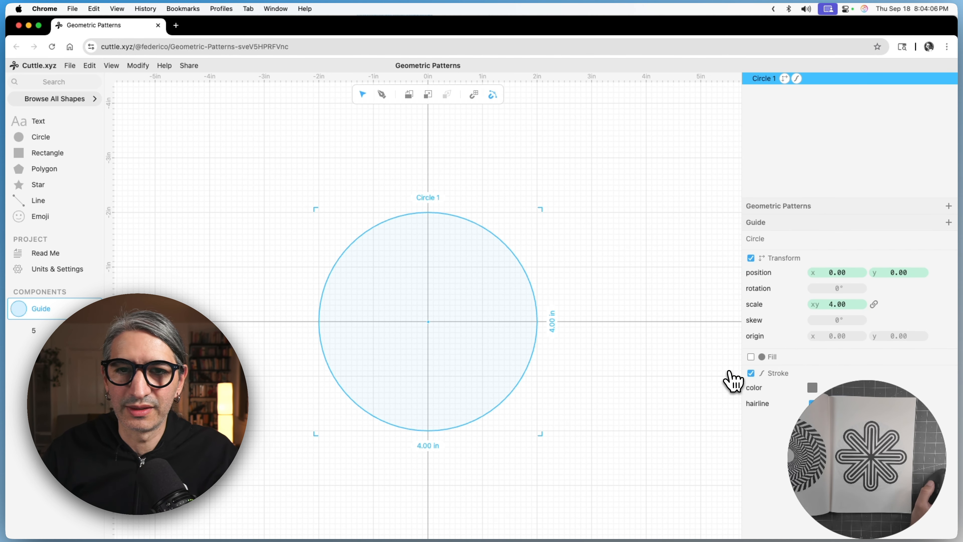
left_click(662, 319)
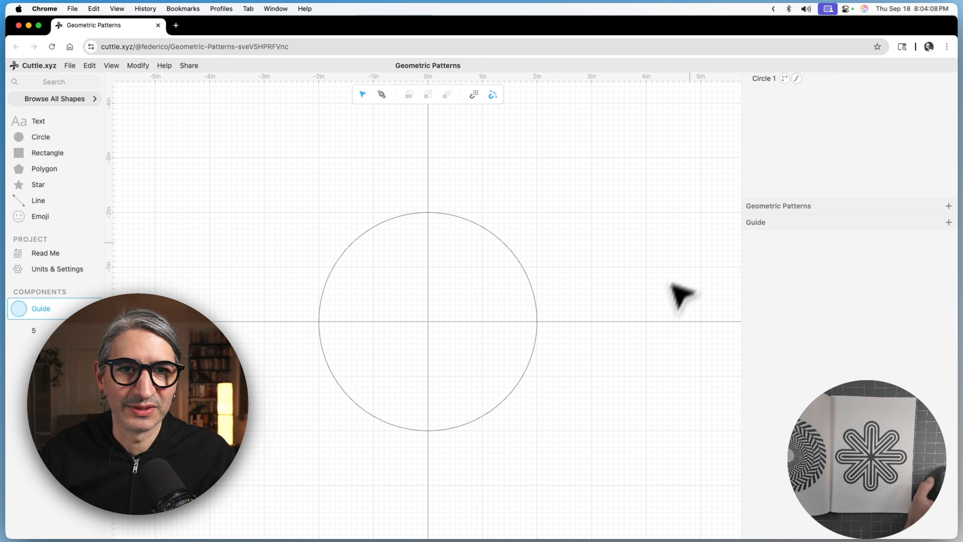
Step: Open component 5 and place the Guide component at the canvas origin
left_click(46, 329)
left_click_drag(862, 473, 847, 427)
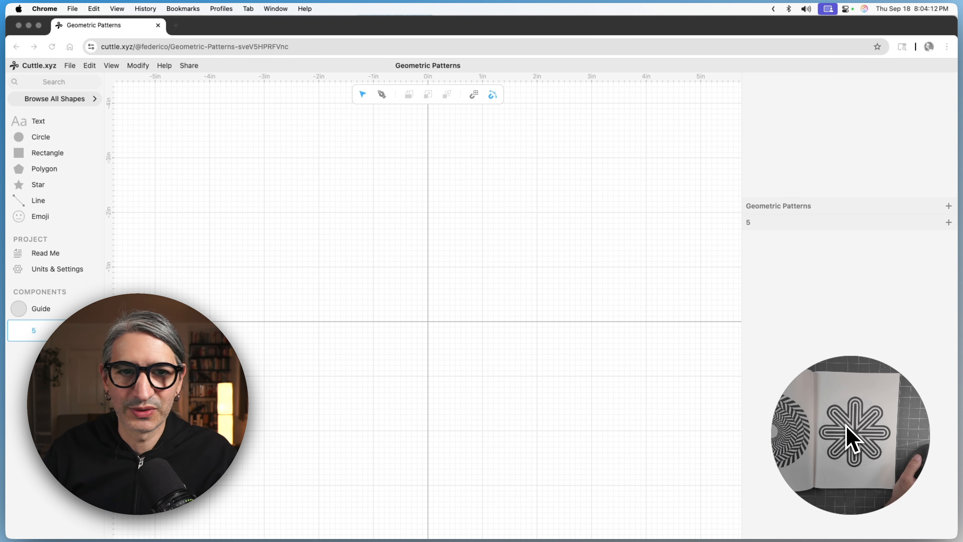
left_click_drag(25, 304, 428, 322)
scroll(462, 319, "up", 4)
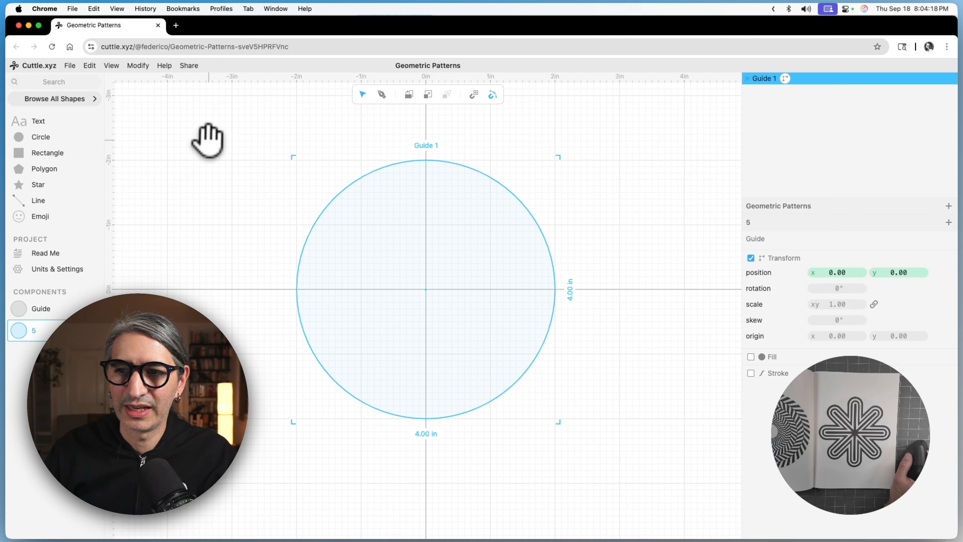
Step: Draw a vertical path about 1.83 in long from just inside the guide's upper edge to the canvas center, and disable its hairline stroke
left_click(381, 94)
left_click(425, 172)
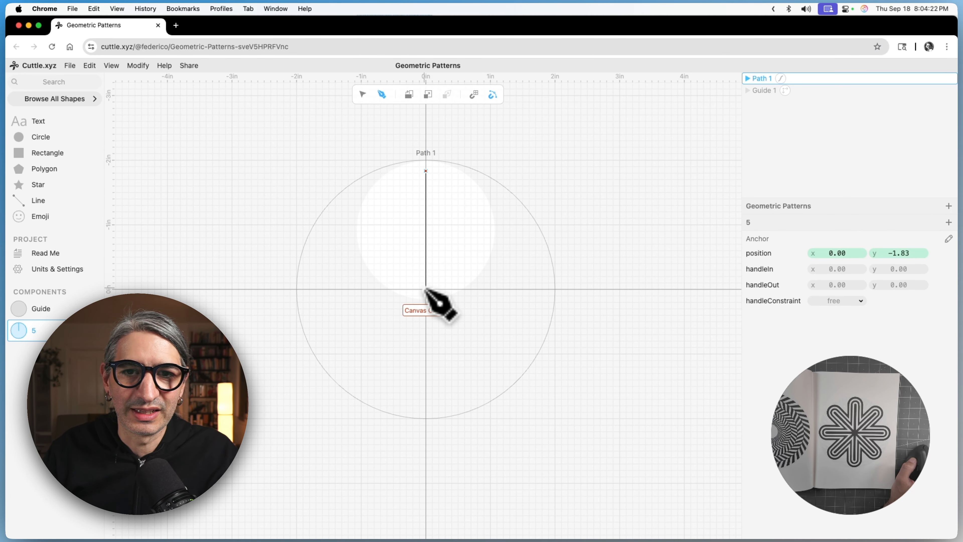
key("Escape")
left_click(478, 249)
left_click_drag(484, 237, 416, 257)
left_click(812, 336)
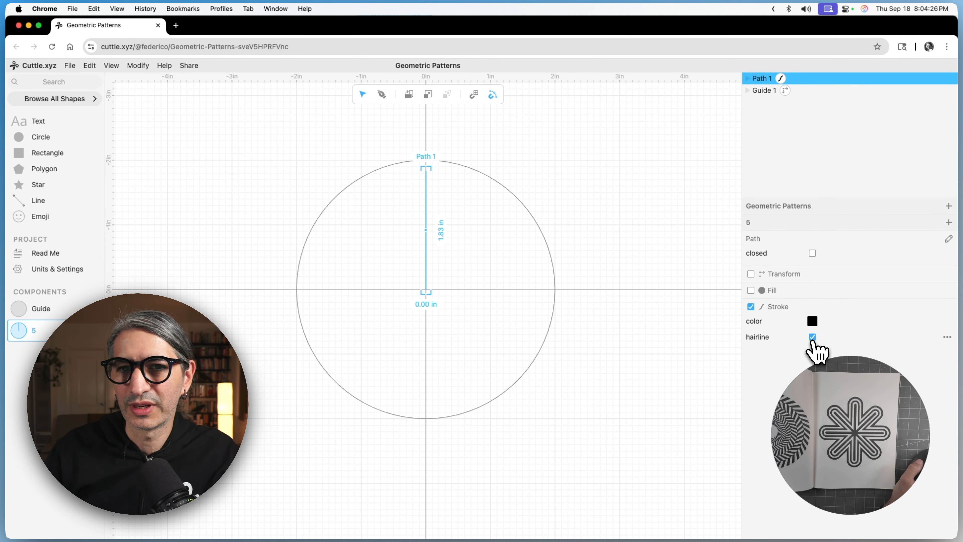
left_click(812, 337)
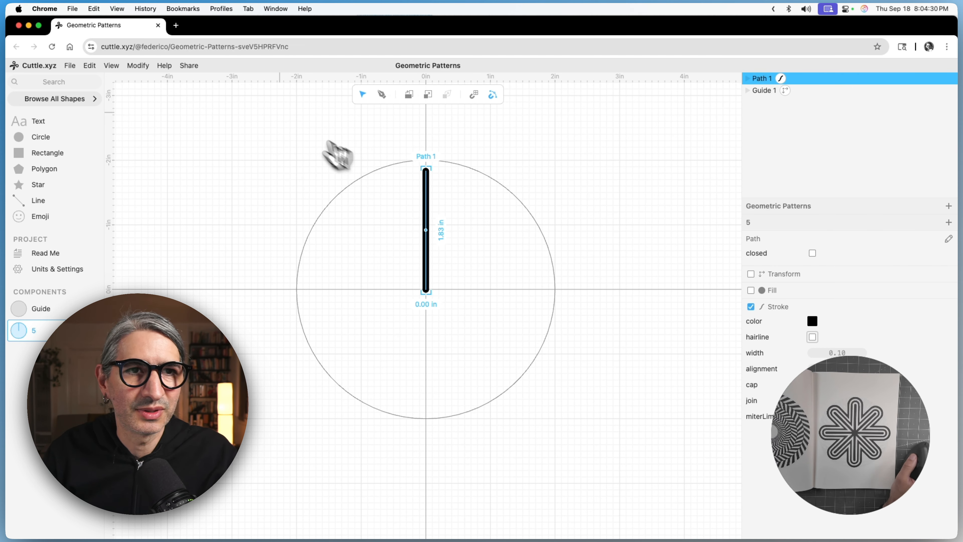
Step: Apply a Rotational Repeat with 8 repetitions to the vertical path
left_click(137, 66)
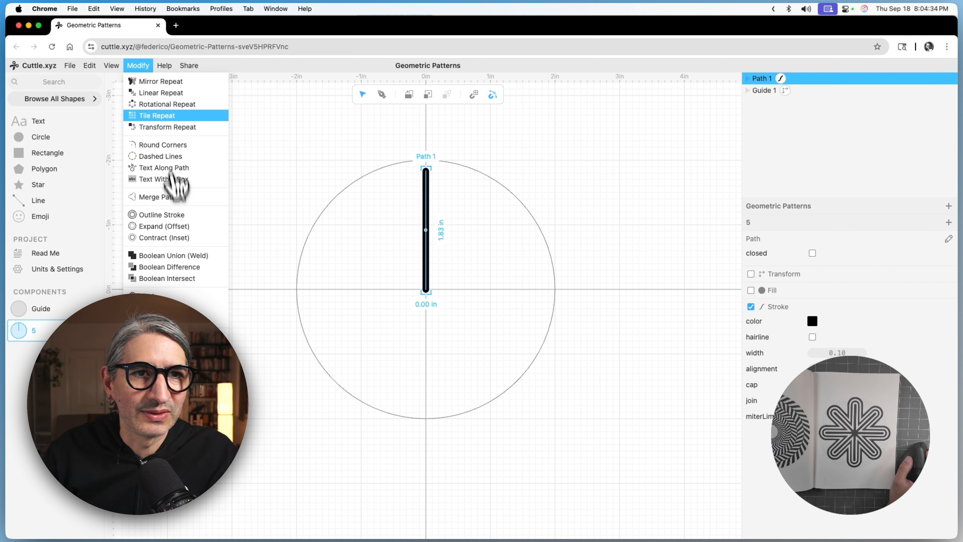
left_click(164, 105)
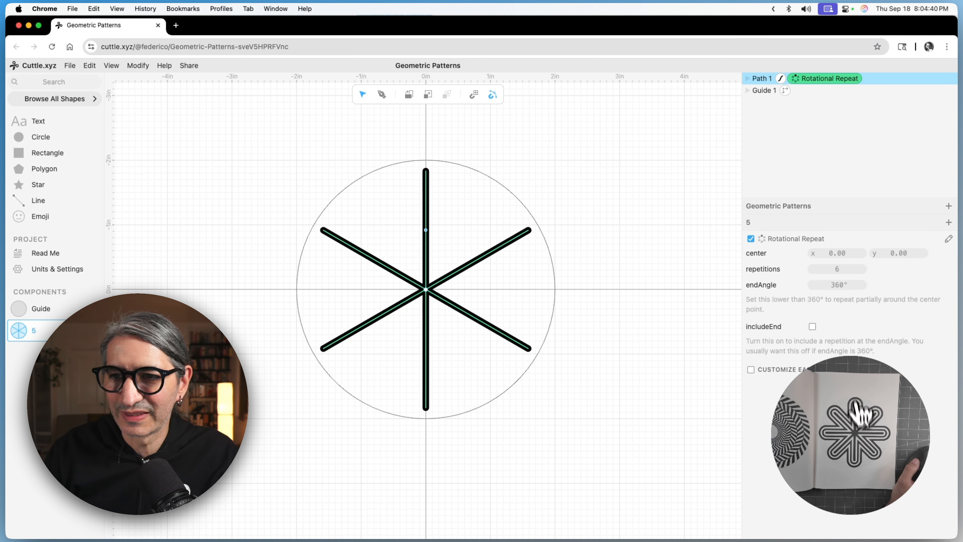
left_click_drag(842, 272, 845, 271)
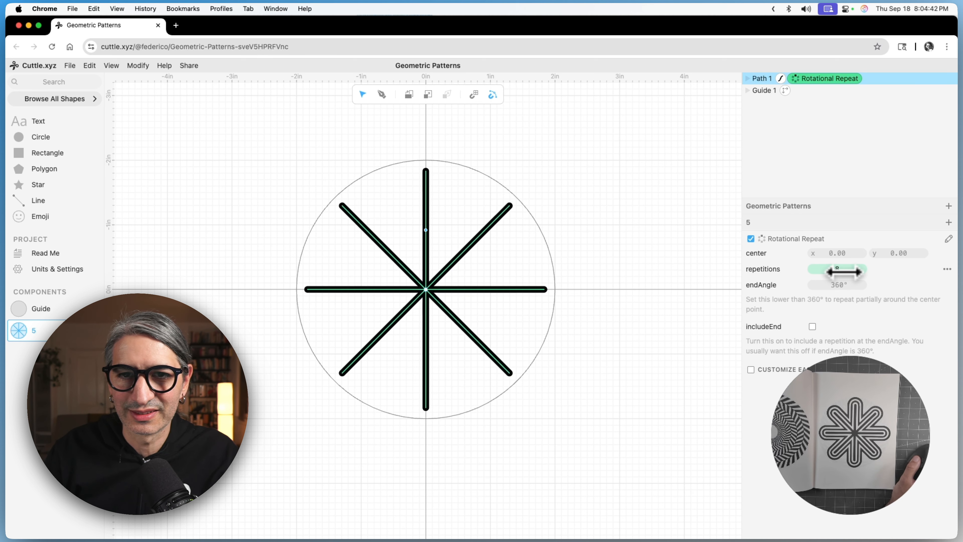
left_click(608, 313)
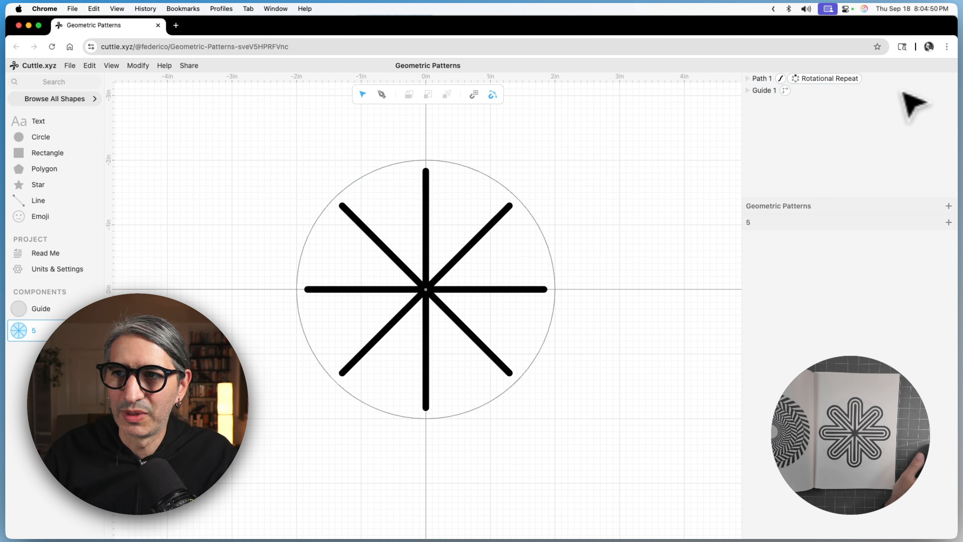
Step: Hide the guide circle and apply the Flatten modifier to the repeated path
left_click(949, 91)
left_click_drag(467, 162, 297, 301)
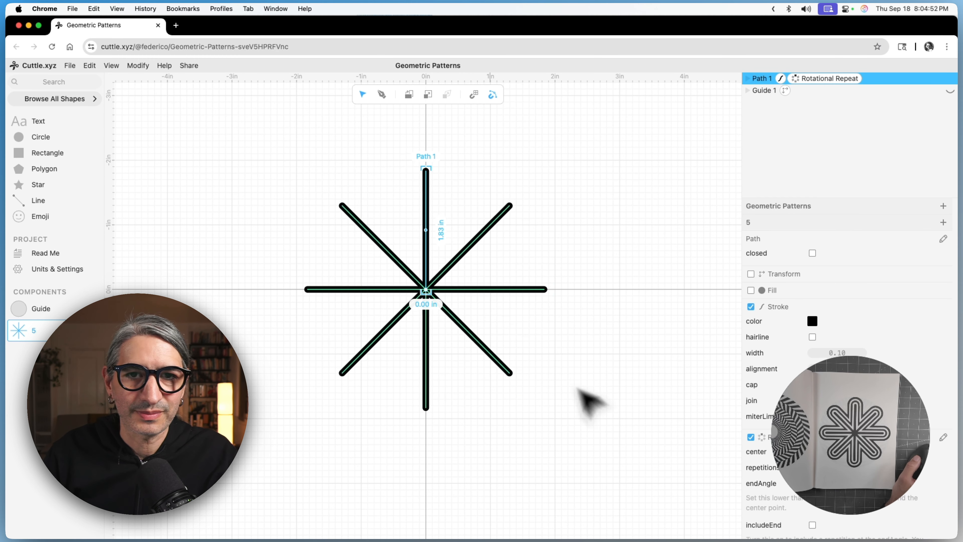
left_click(144, 67)
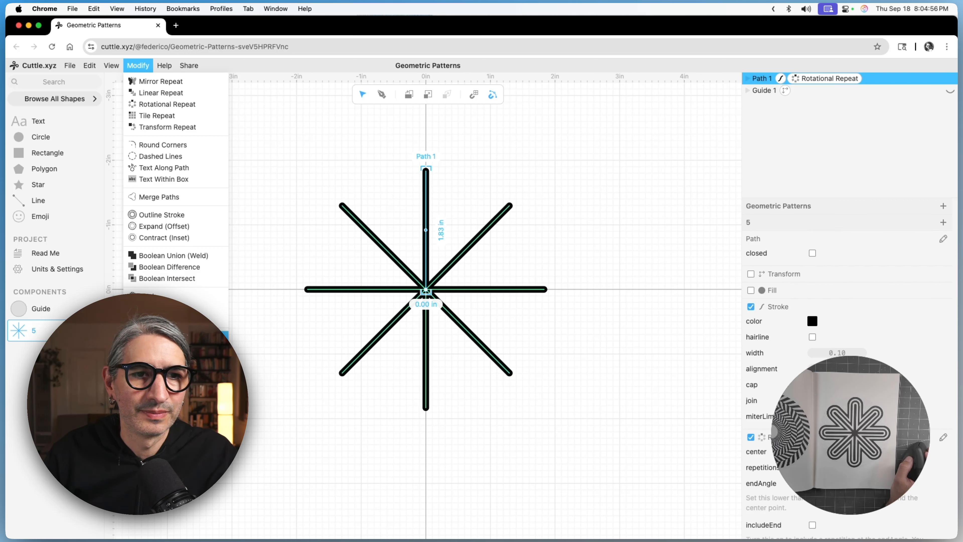
left_click(174, 337)
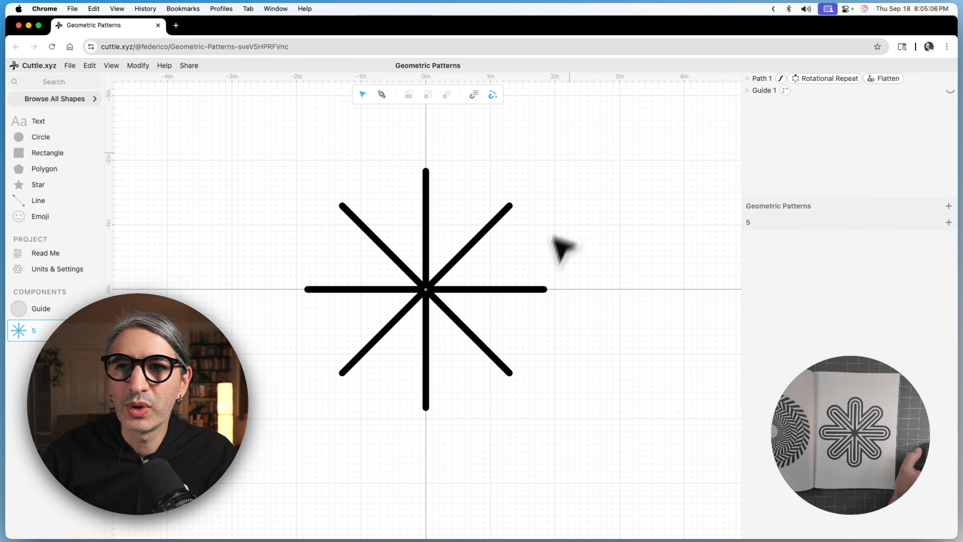
Step: Duplicate the flattened path and apply Expand to the copy with a distance of 0.18
left_click(765, 80)
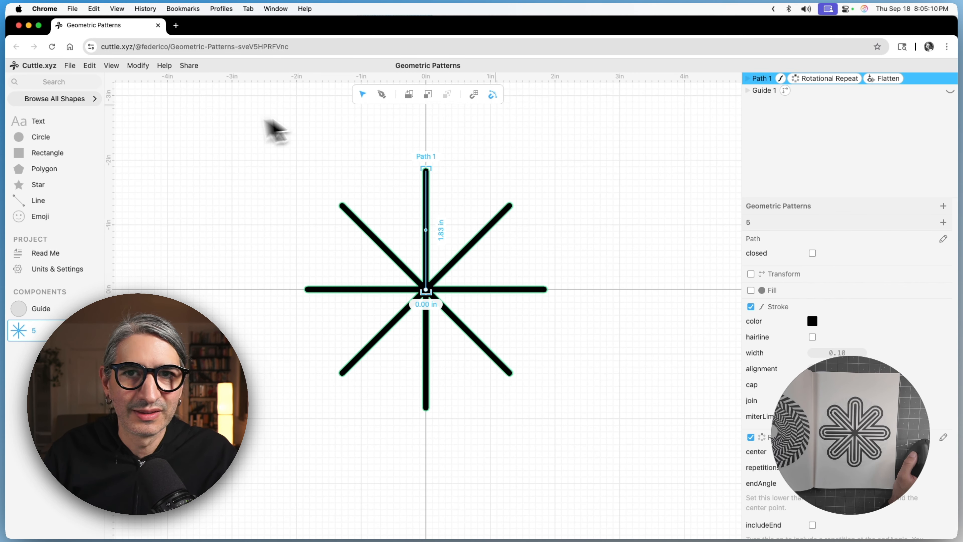
right_click(758, 80)
left_click(772, 124)
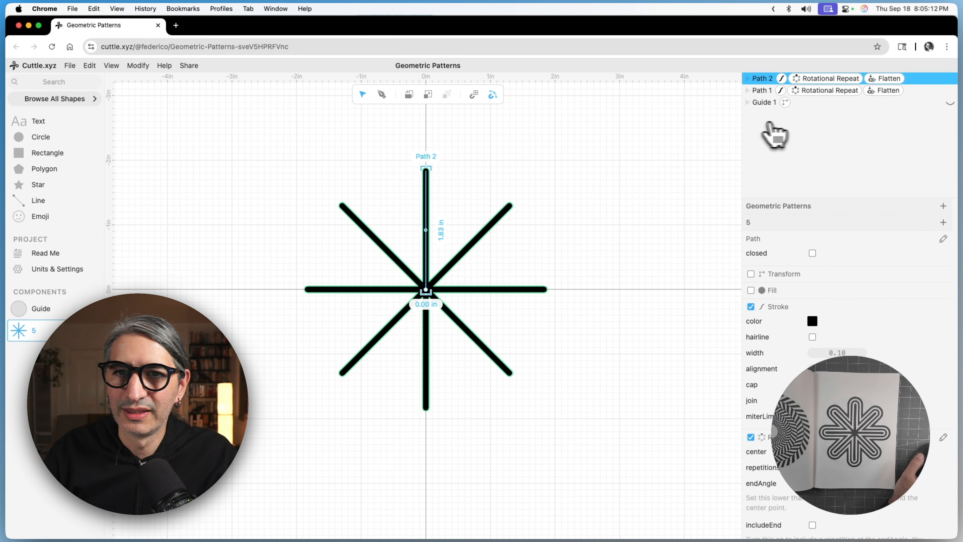
left_click(140, 68)
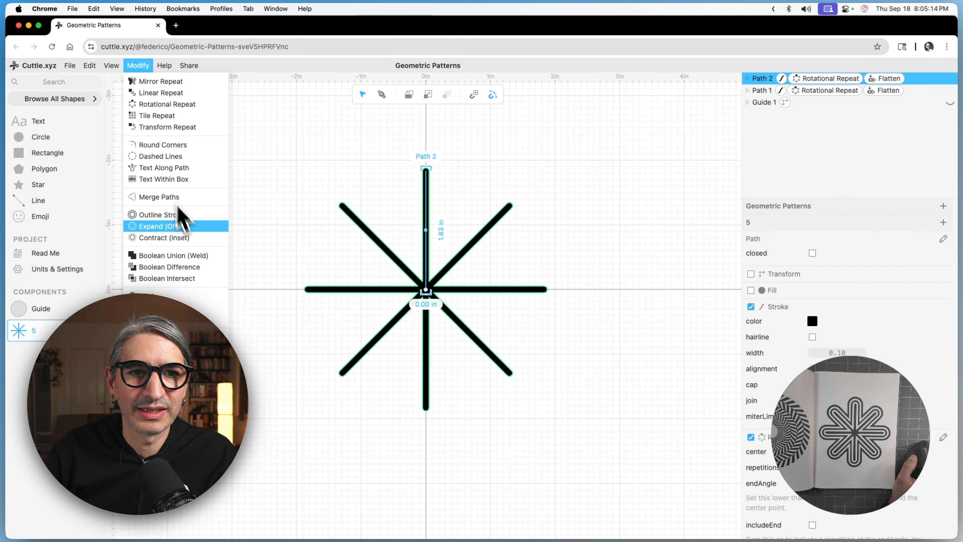
left_click(163, 238)
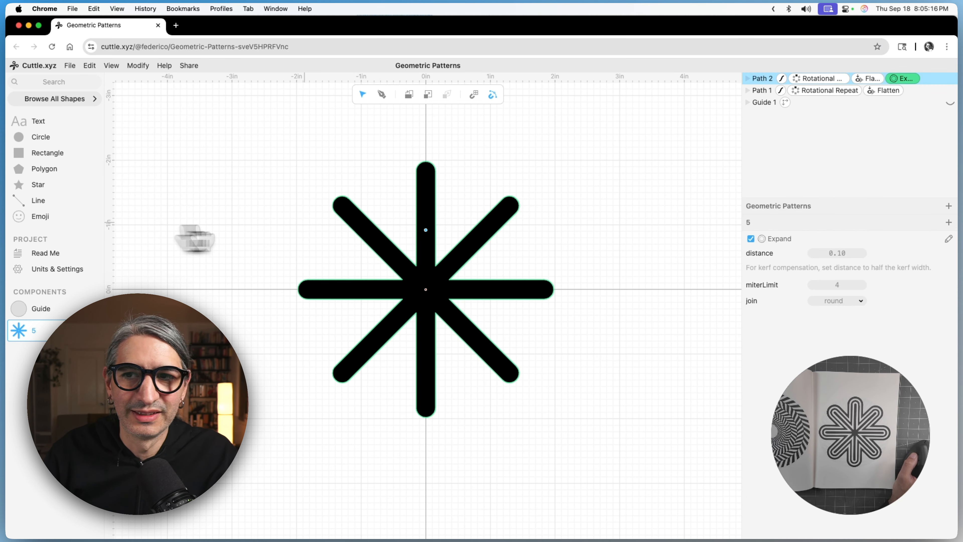
left_click_drag(837, 253, 853, 254)
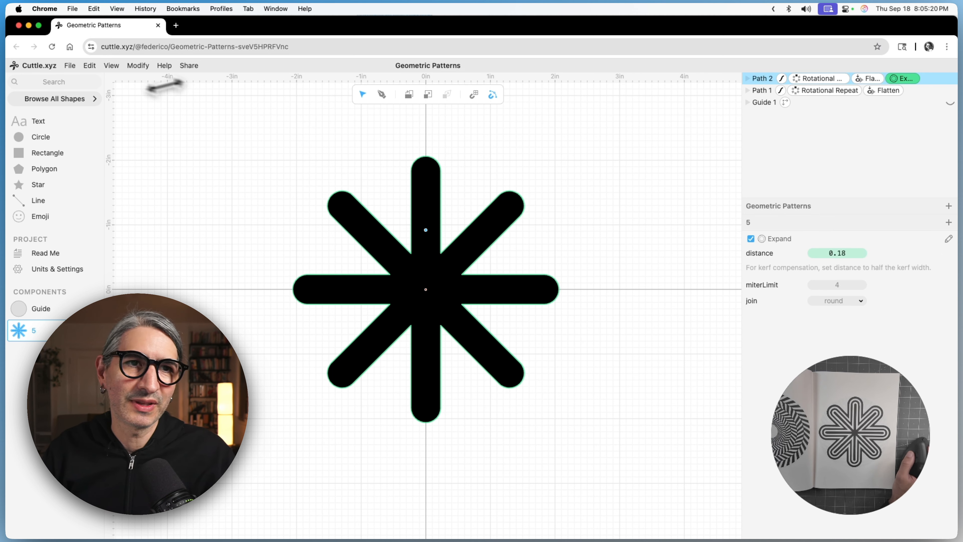
Step: Apply Outline Stroke to the expanded copy and set its join to miter
left_click(138, 68)
left_click(158, 213)
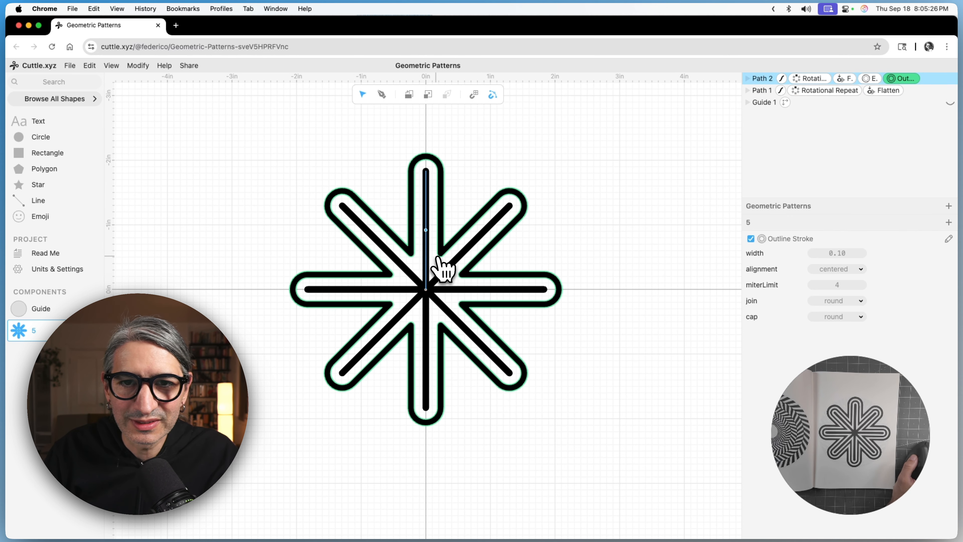
left_click(839, 303)
left_click(839, 295)
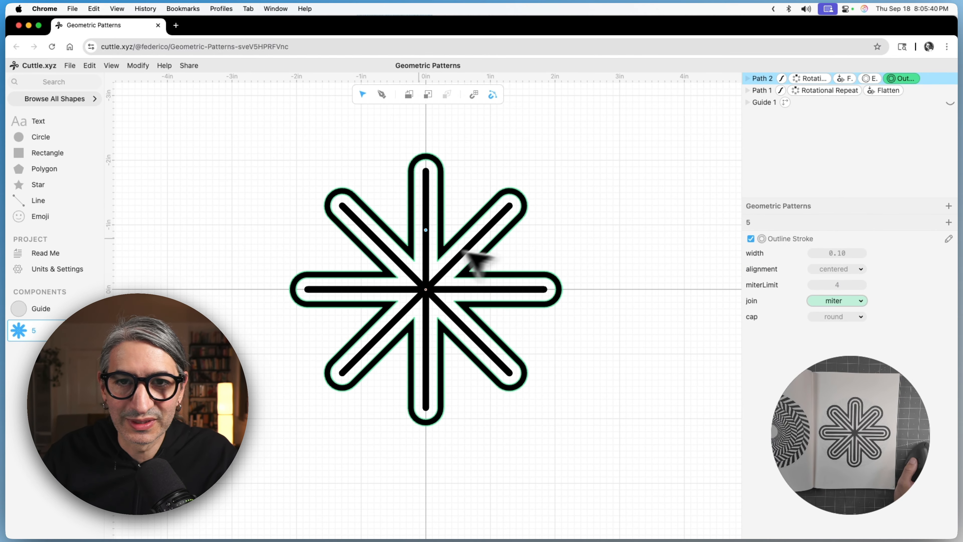
left_click(668, 128)
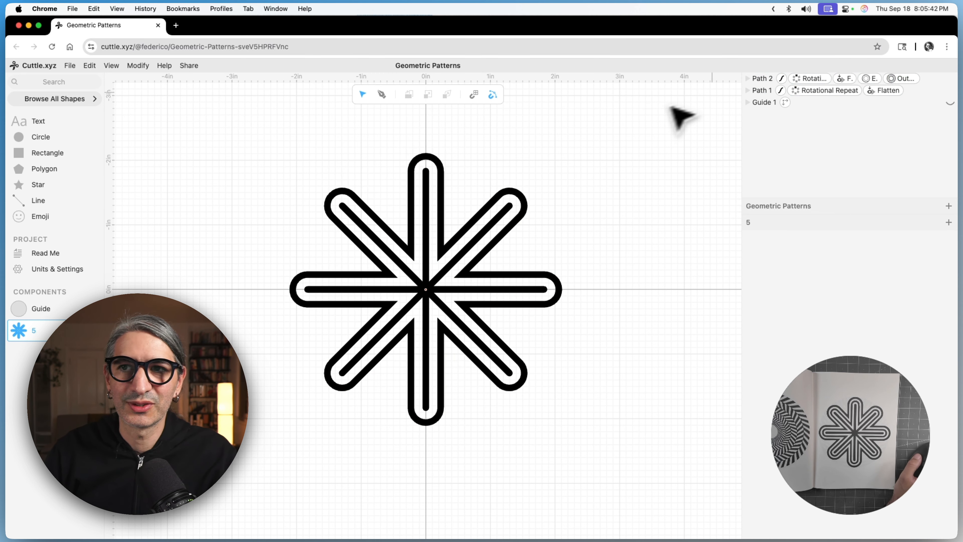
Step: Duplicate the outlined path and set the copy's Expand distance to 0.38
right_click(760, 80)
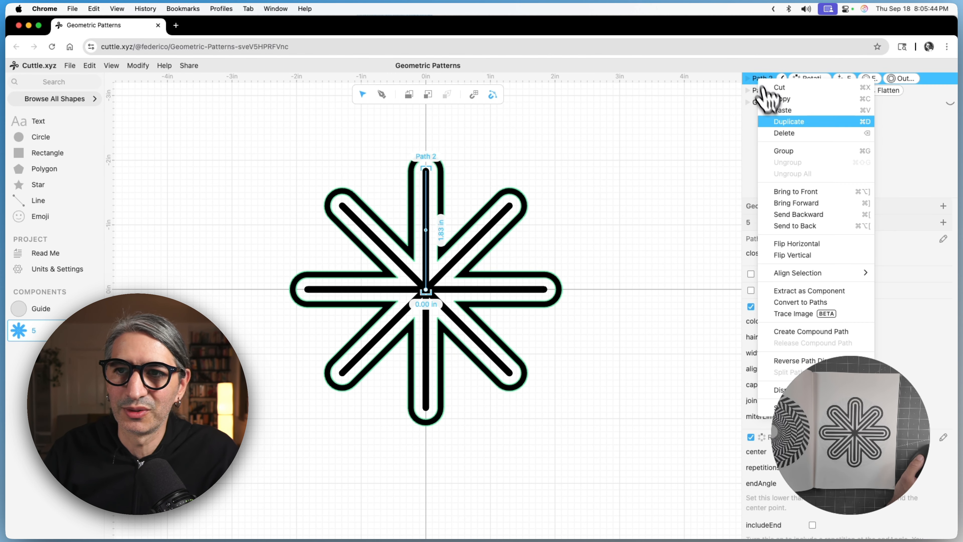
left_click(803, 124)
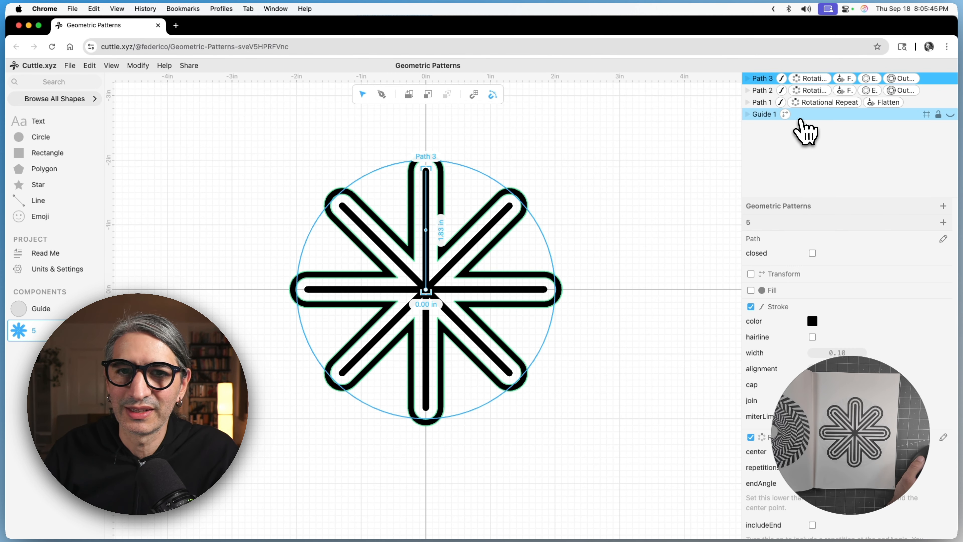
left_click(870, 79)
left_click_drag(840, 253, 870, 251)
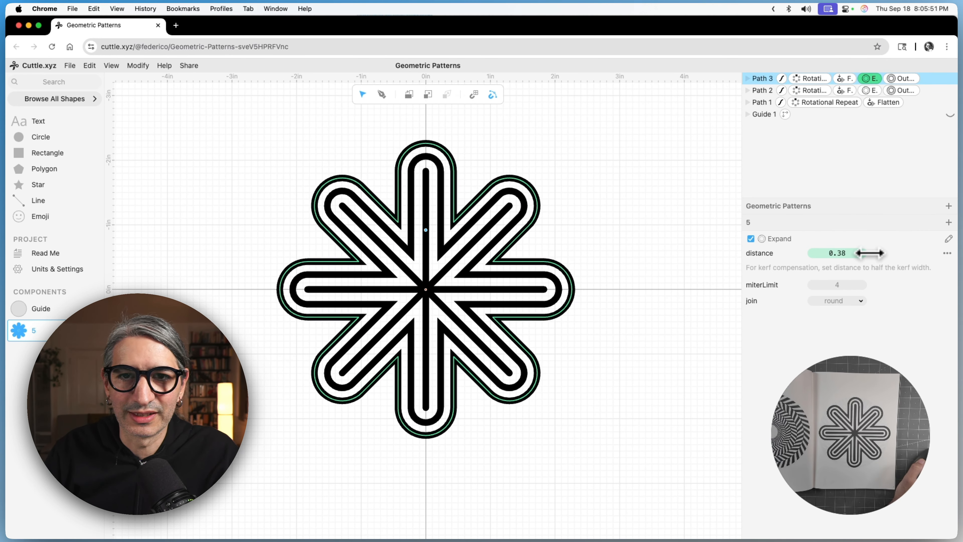
left_click(673, 286)
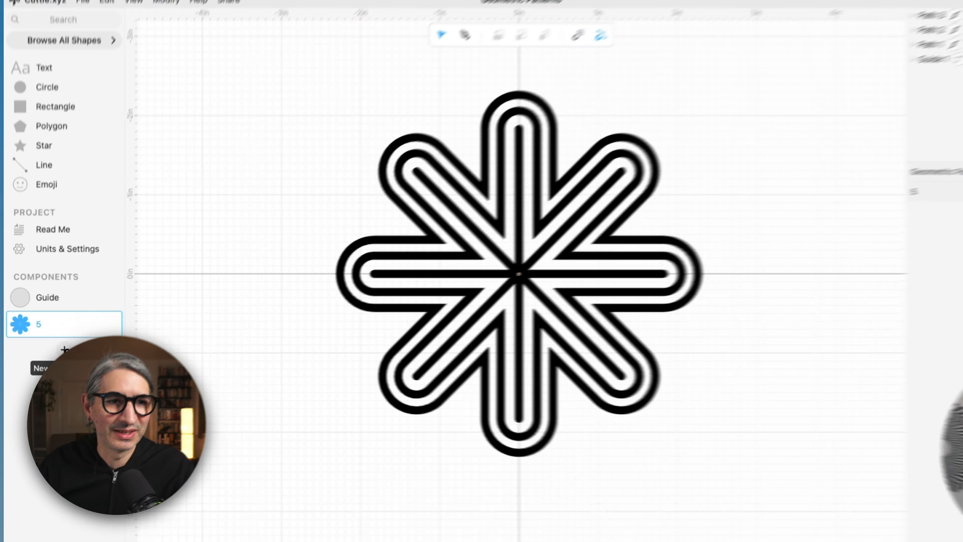
Step: Create a new component and place the Guide component at its canvas origin
left_click(55, 352)
left_click_drag(40, 313, 400, 300)
left_click(706, 356)
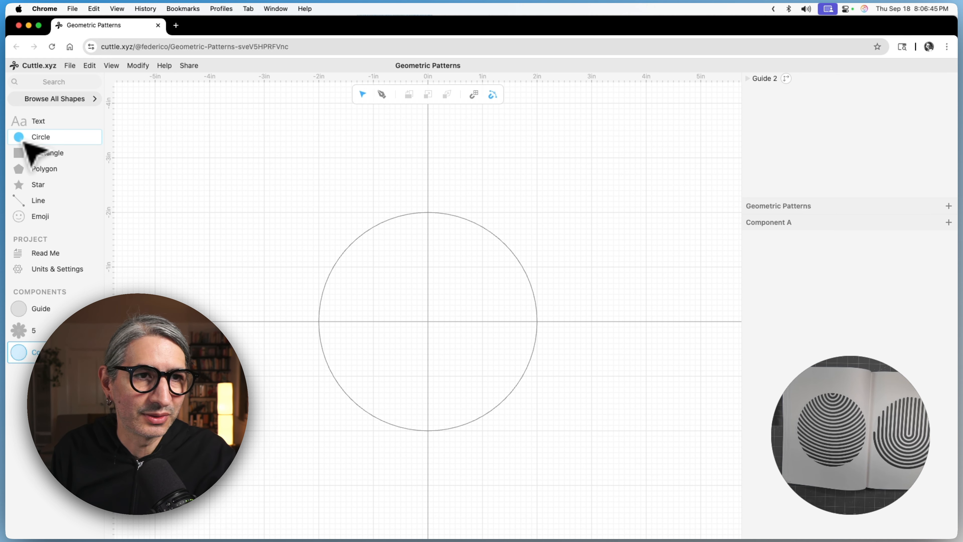
Step: Add a circle at the center of the guide and set its scale to 0.50
left_click_drag(27, 145, 428, 322)
left_click_drag(851, 304, 764, 311)
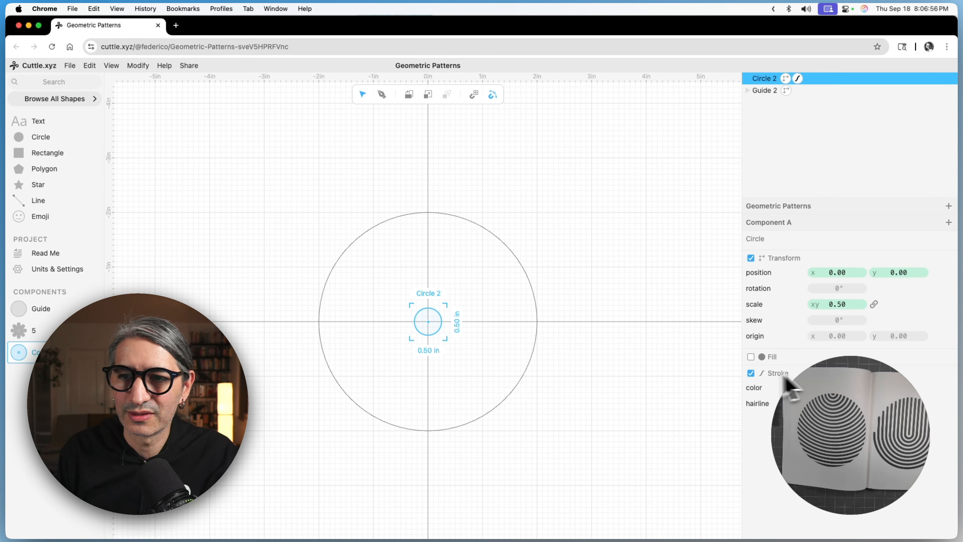
left_click(861, 394)
left_click_drag(864, 400, 868, 167)
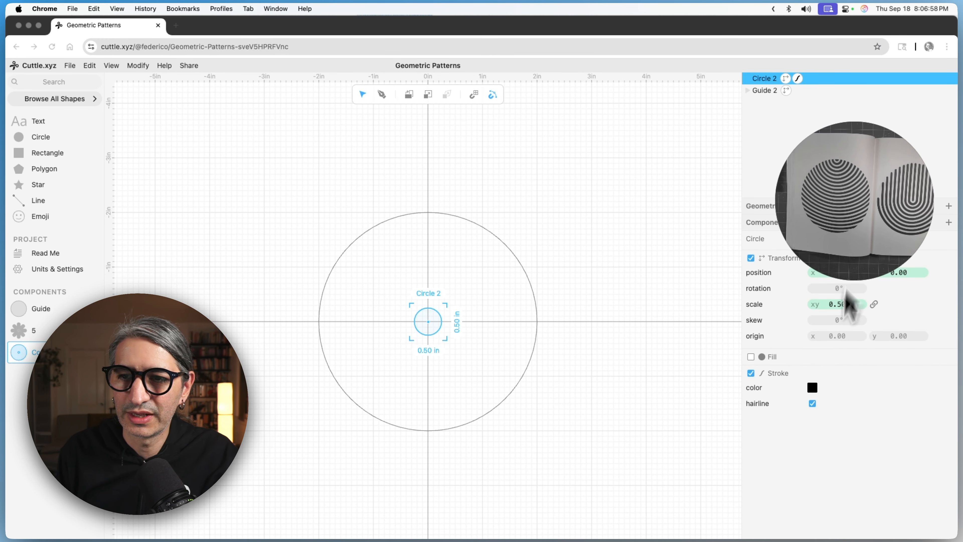
Step: Turn off the hairline option on the small center circle's stroke so it has a thick outline
left_click(815, 408)
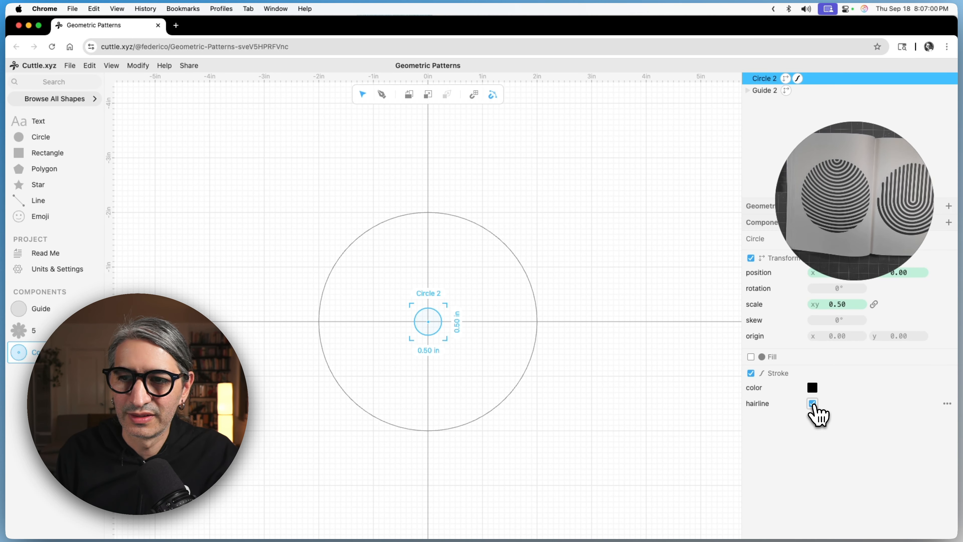
left_click(813, 403)
mouse_move(866, 209)
left_mouse_down()
mouse_move(860, 448)
mouse_move(852, 448)
left_mouse_up()
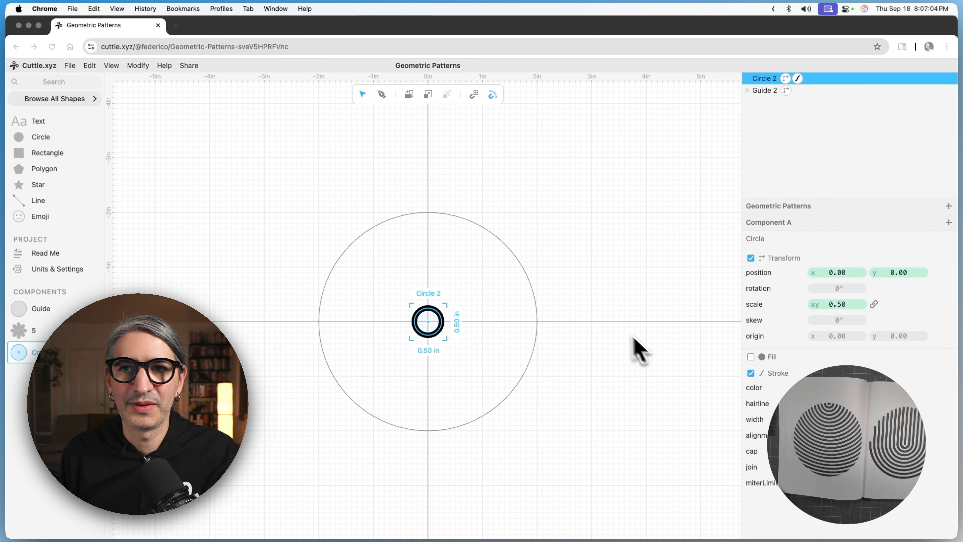
Step: Apply a Linear Repeat to the circle with zero horizontal displacement and enable customizing each repetition
left_click(138, 74)
left_click(138, 68)
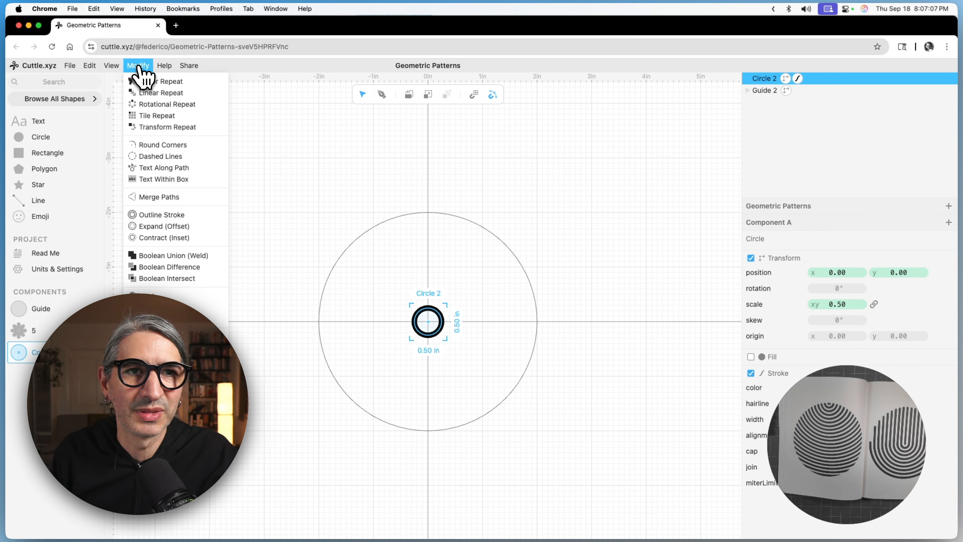
left_click(161, 93)
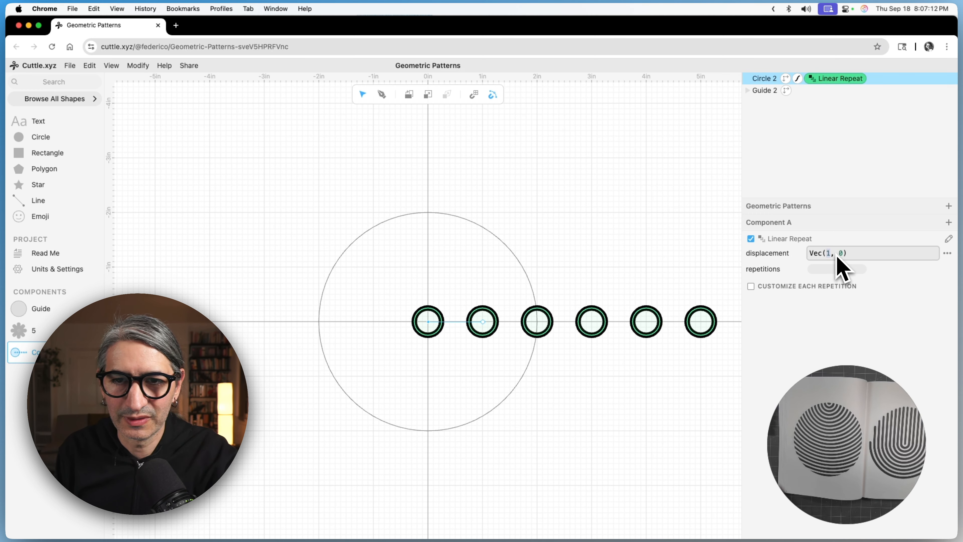
left_click_drag(836, 255, 803, 263)
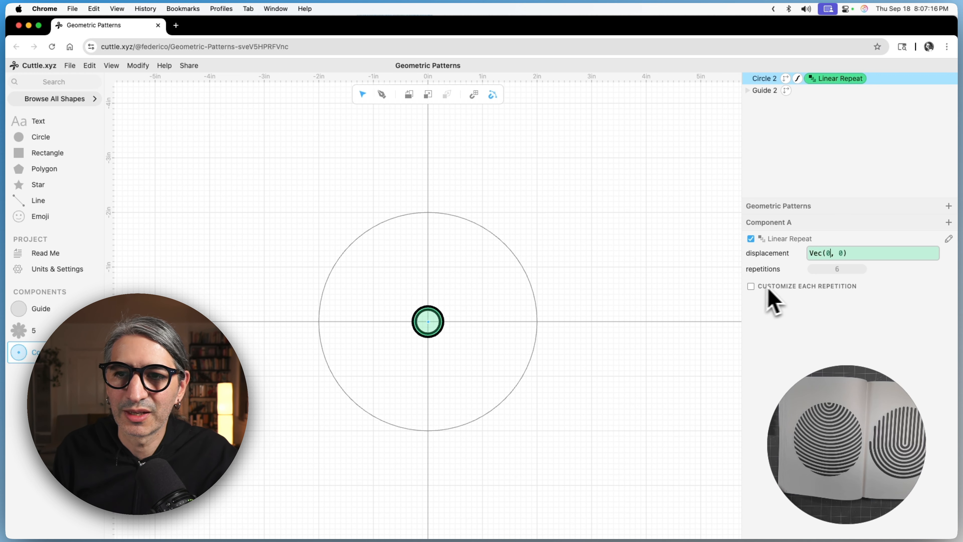
left_click(751, 287)
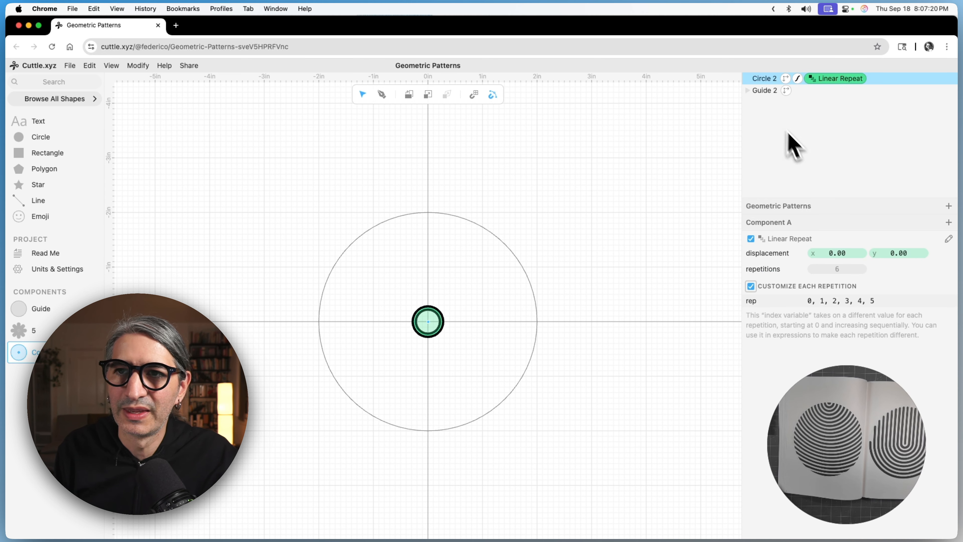
Step: Set the repeated circle's scale to the expression rep*0.40 and its Linear Repeat to 21 repetitions
left_click(786, 79)
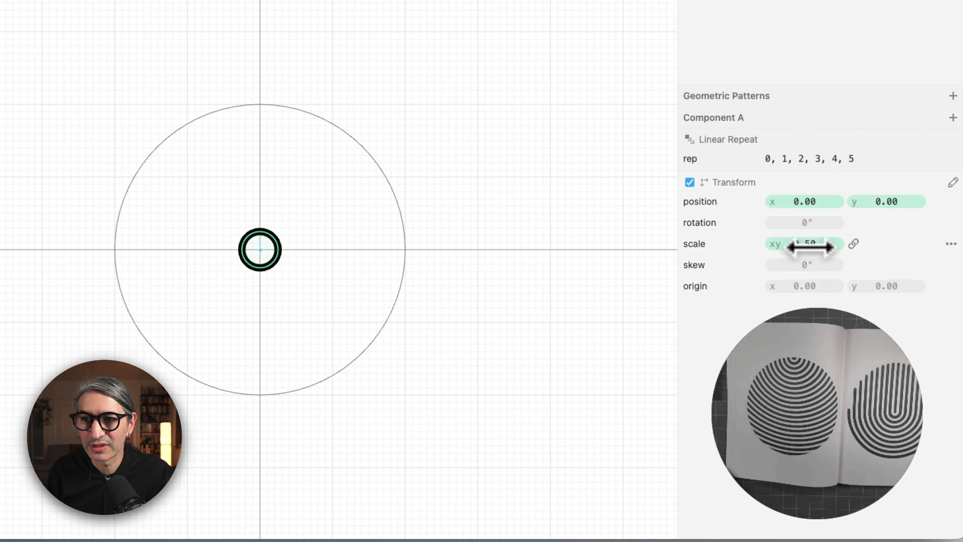
left_click(841, 320)
type("r")
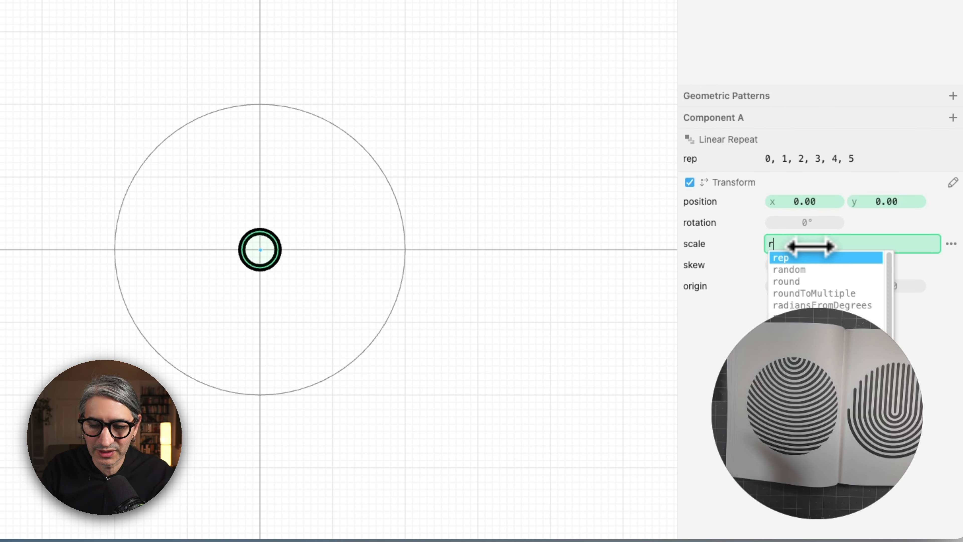
type("ep")
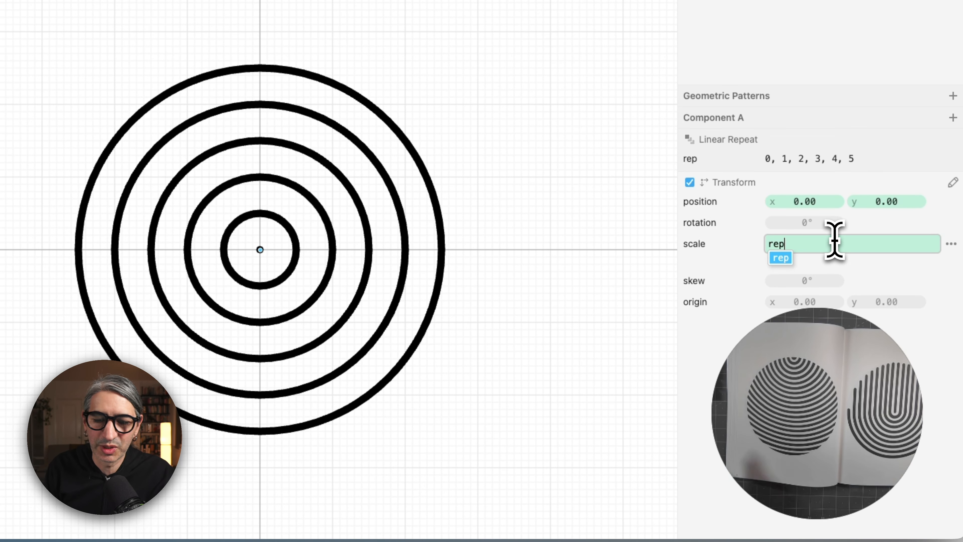
type("*")
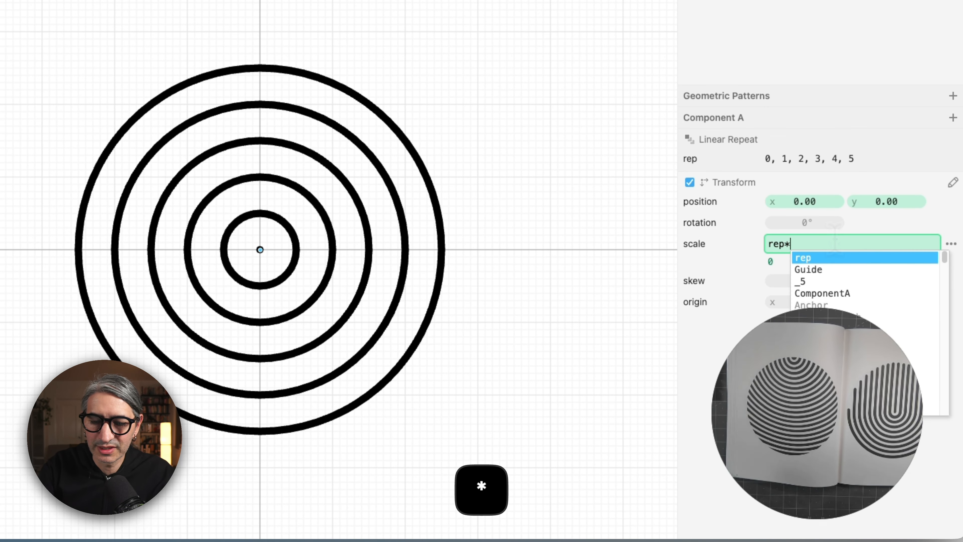
type("0.")
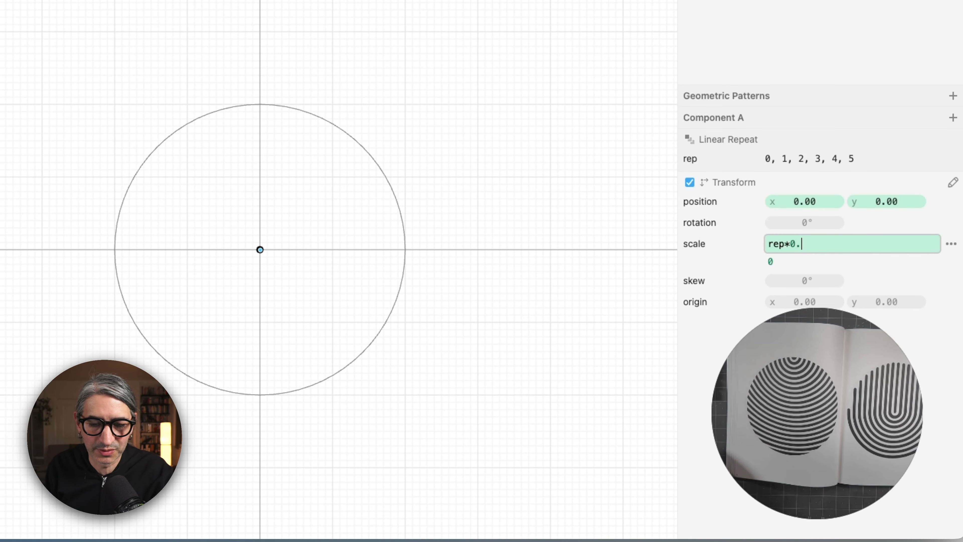
type("50")
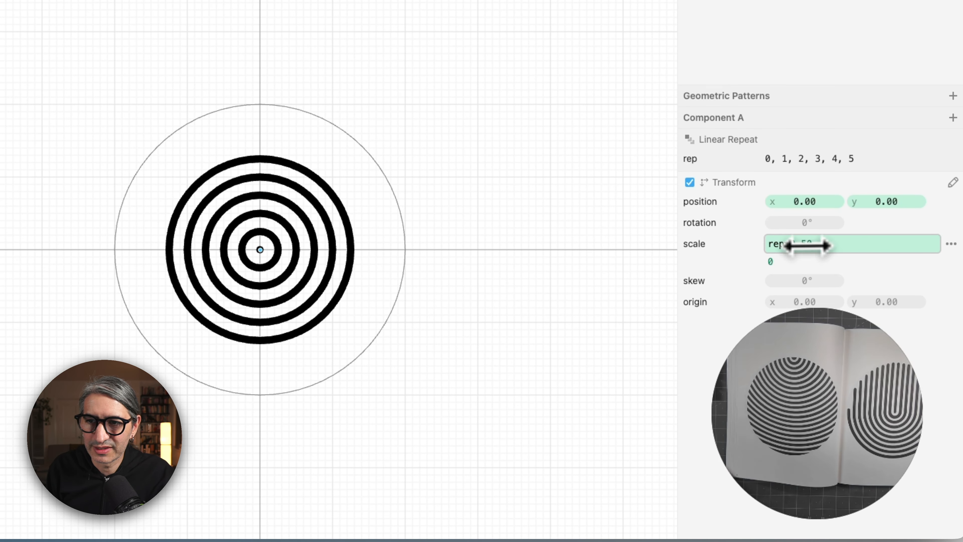
left_click_drag(806, 244, 787, 245)
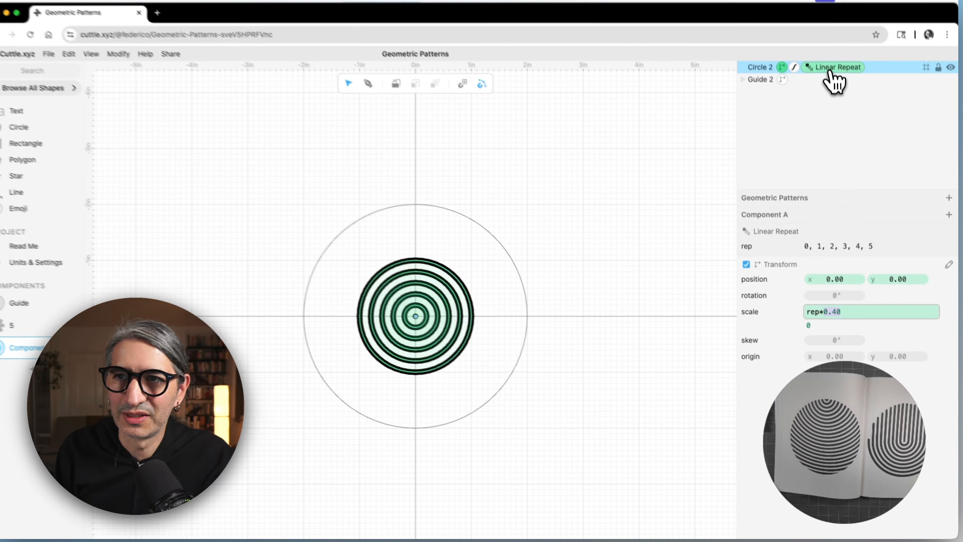
left_click(834, 80)
left_click_drag(835, 269, 859, 273)
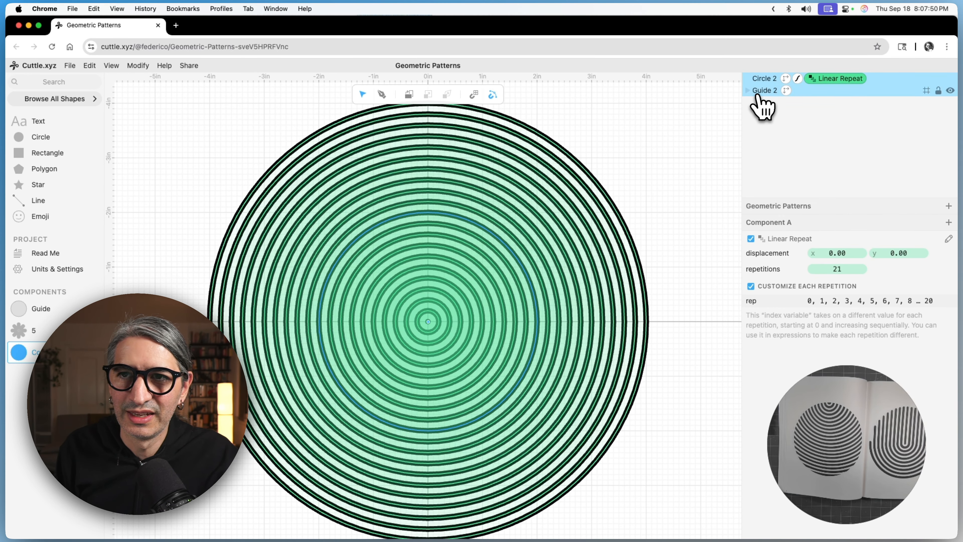
Step: Move the guide circle straight down until its top edge meets the center of the concentric rings
left_click(764, 91)
left_click_drag(431, 215, 435, 310)
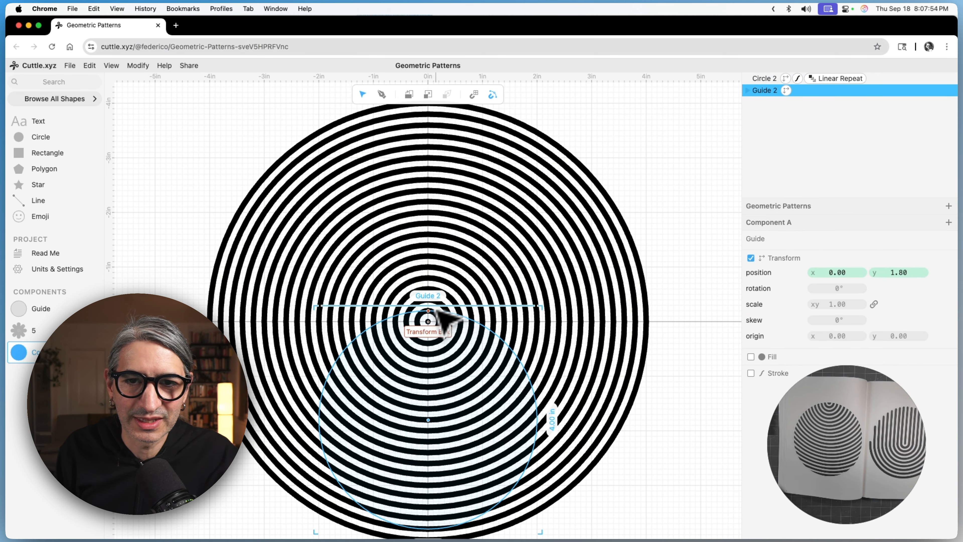
key("super+minus")
left_click_drag(648, 431, 663, 335)
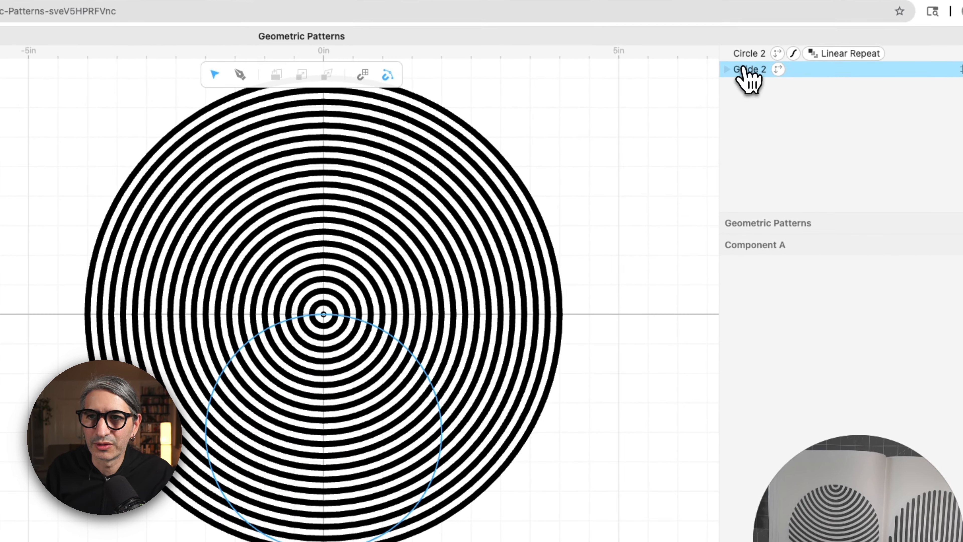
Step: Reorder the guide above the concentric circles, select both shapes, and apply a Mask
left_click_drag(761, 93, 760, 76)
left_click(639, 189)
left_click_drag(667, 200, 151, 541)
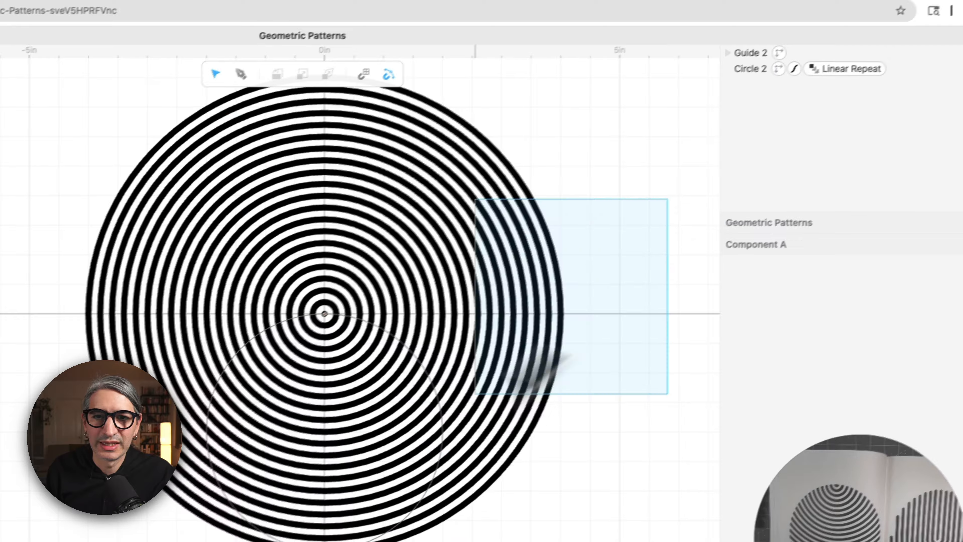
left_click_drag(322, 505, 322, 505)
left_click(187, 60)
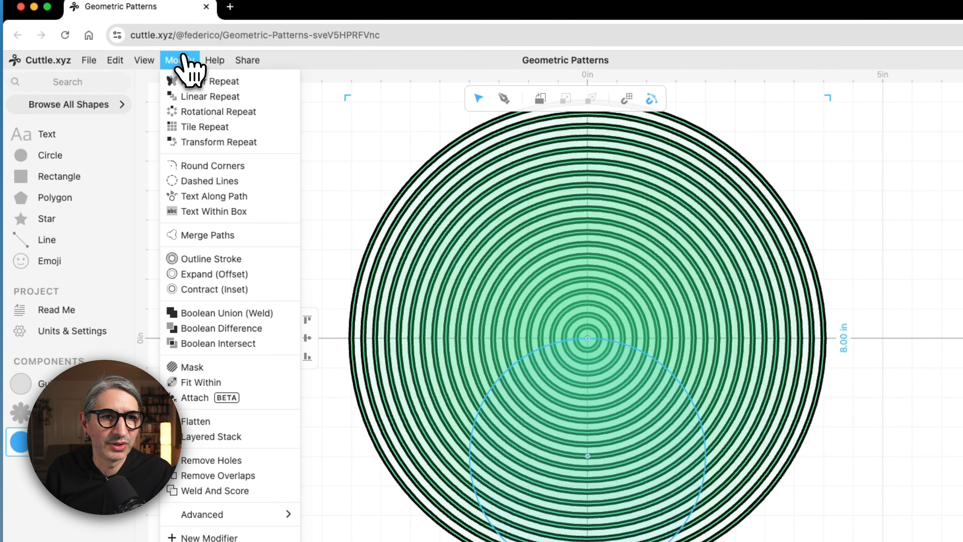
left_click(201, 365)
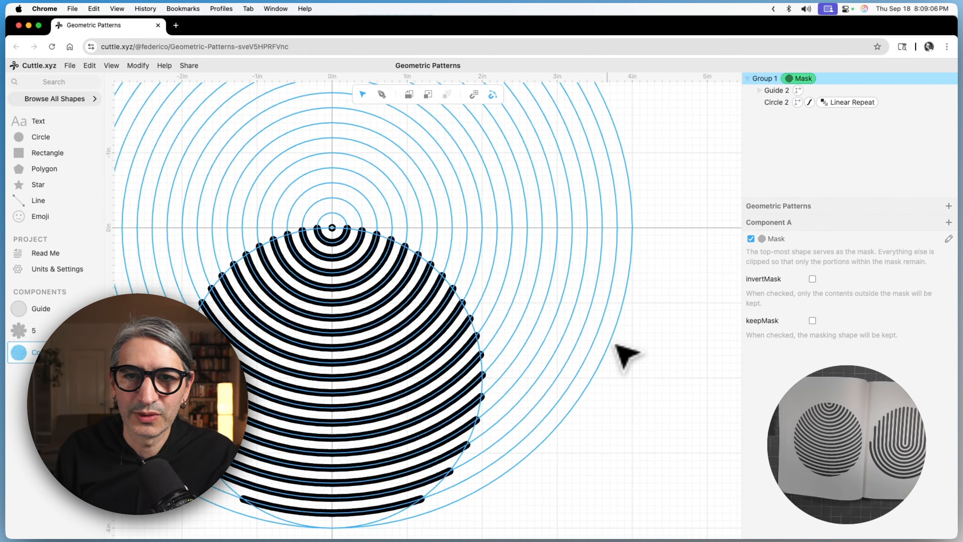
Step: Apply Flatten to the repeated circles inside the mask group and rename the component 6
left_click_drag(735, 290, 735, 287)
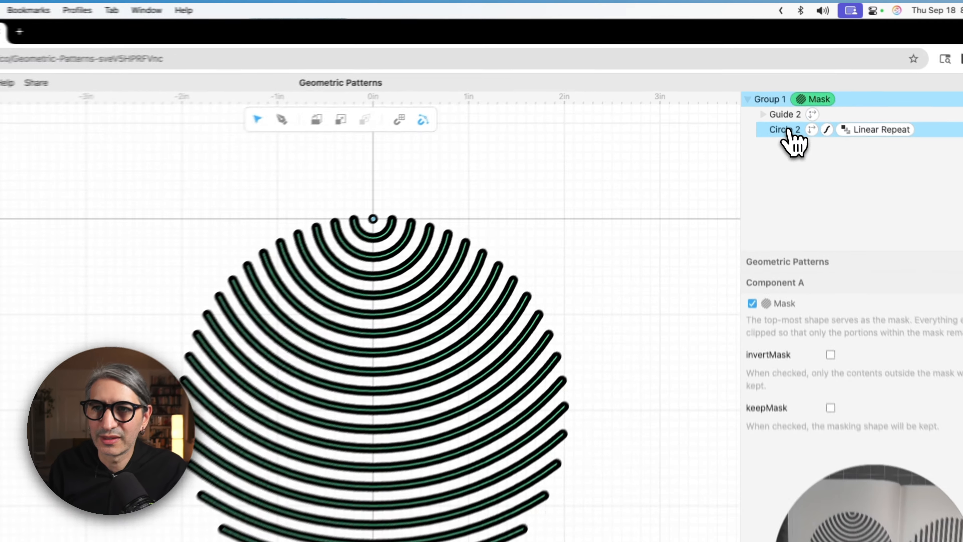
left_click(778, 103)
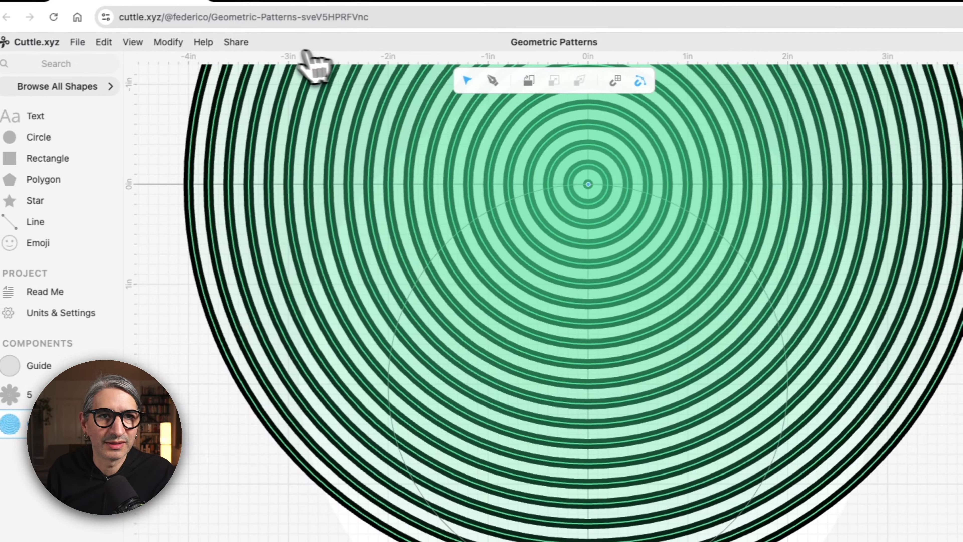
left_click(176, 43)
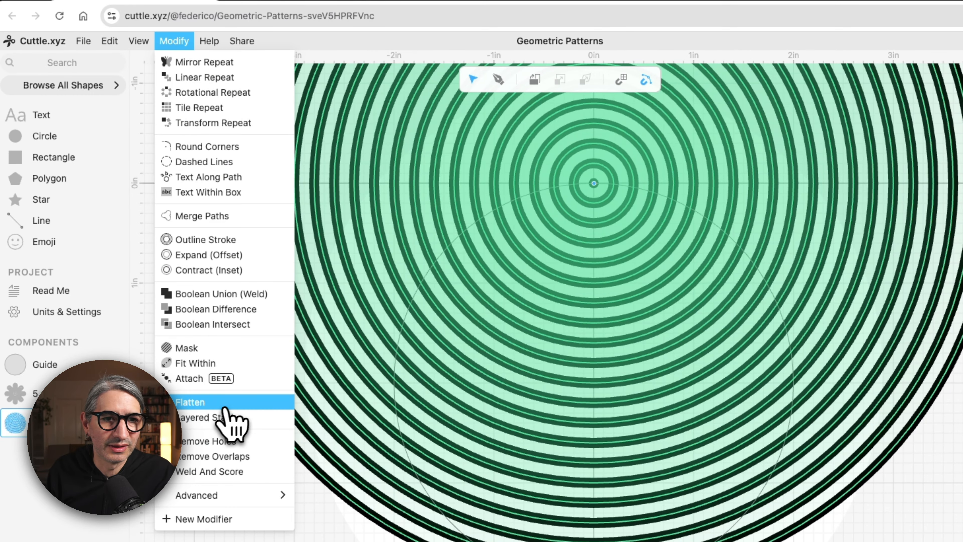
left_click(232, 402)
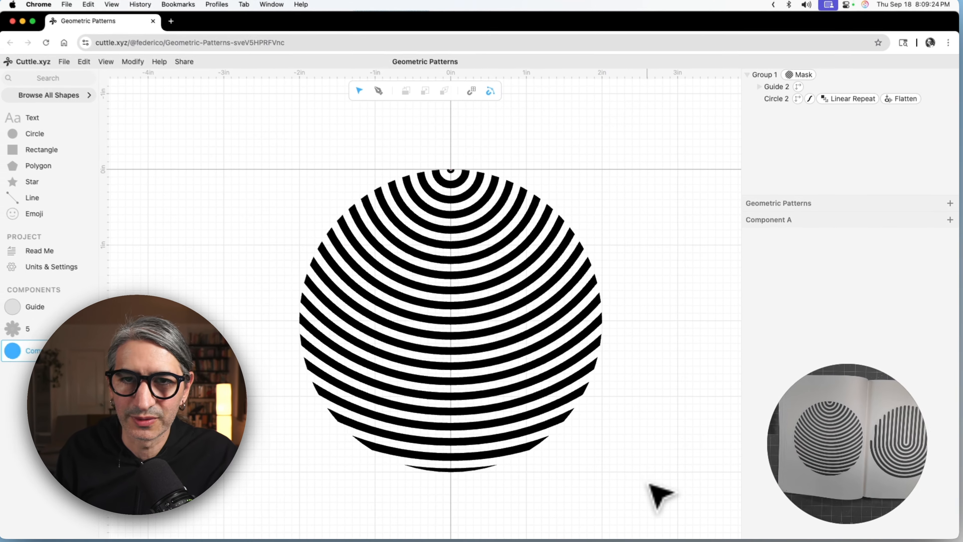
scroll(630, 472, "up", 2)
mouse_move(606, 447)
left_mouse_down()
mouse_move(619, 426)
mouse_move(601, 437)
left_mouse_up()
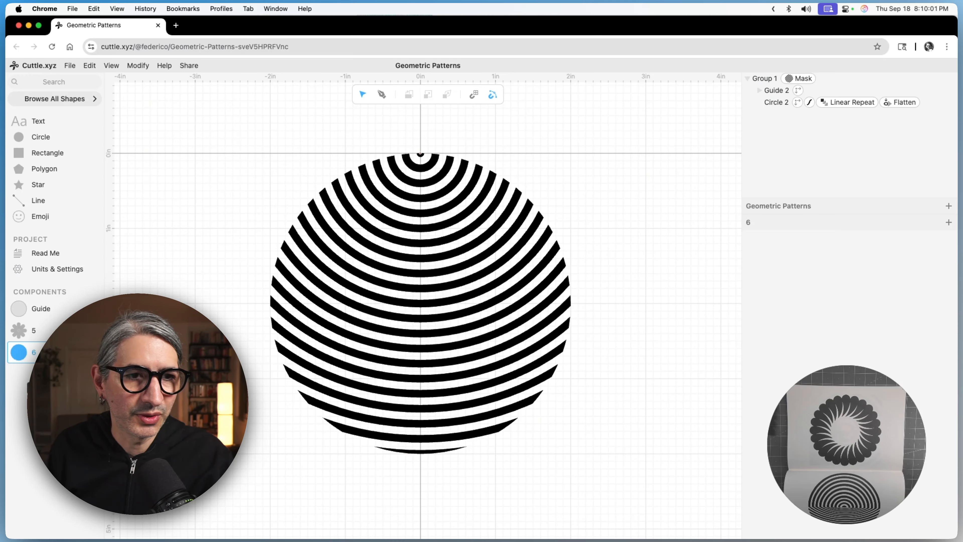
Step: Create a new component named 9 and place the Guide component at its canvas origin
left_click(55, 372)
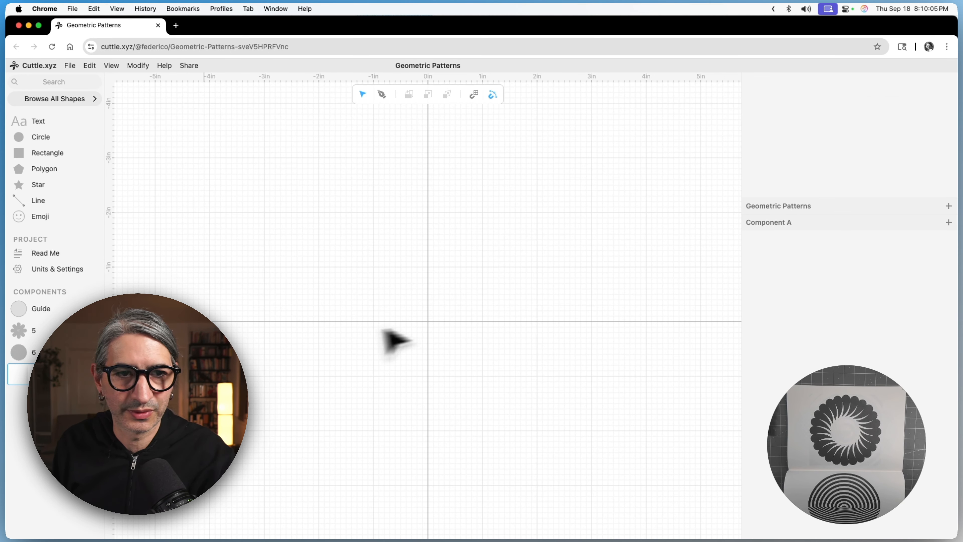
left_click_drag(444, 343, 438, 318)
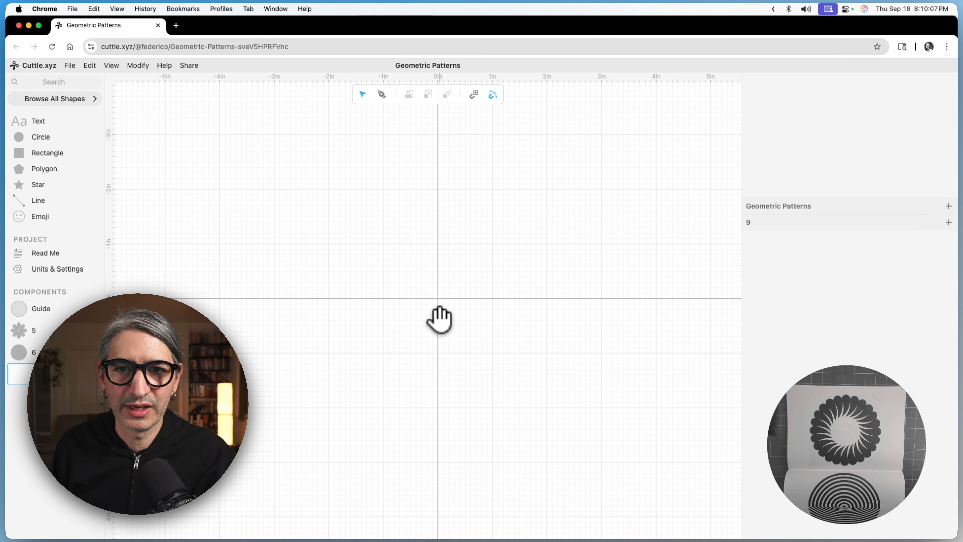
left_click_drag(15, 309, 436, 302)
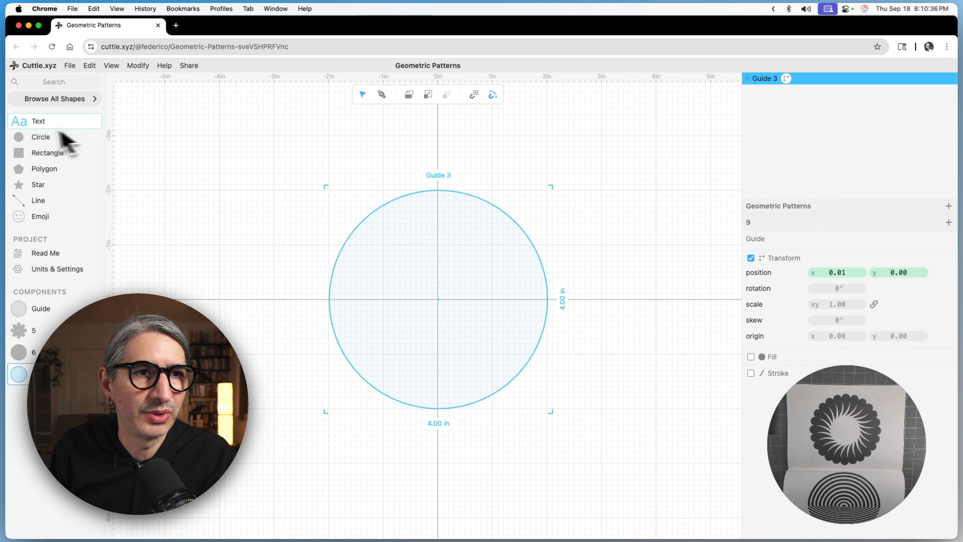
Step: Add a circle centered on the guide's topmost point and apply a Rotational Repeat with 24 repetitions
left_click_drag(19, 136, 440, 190)
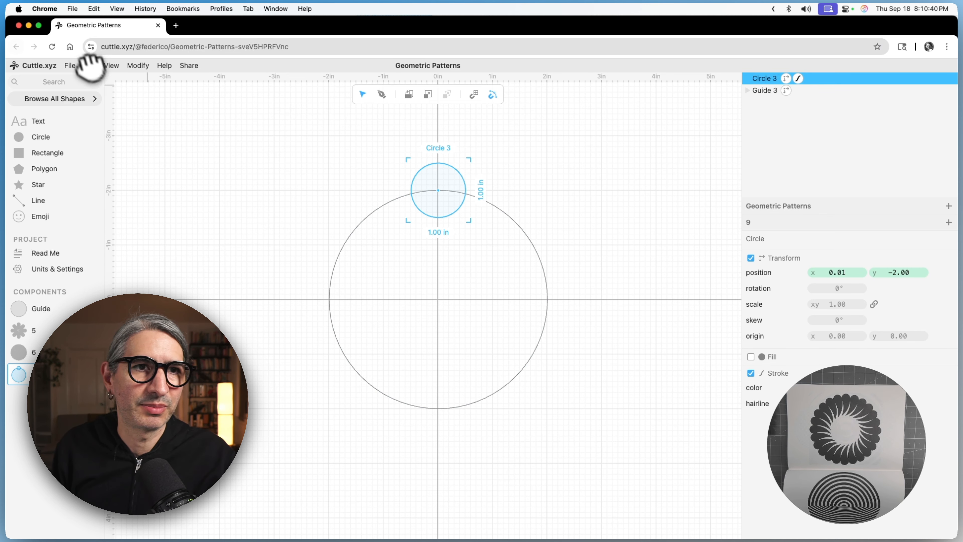
left_click(137, 66)
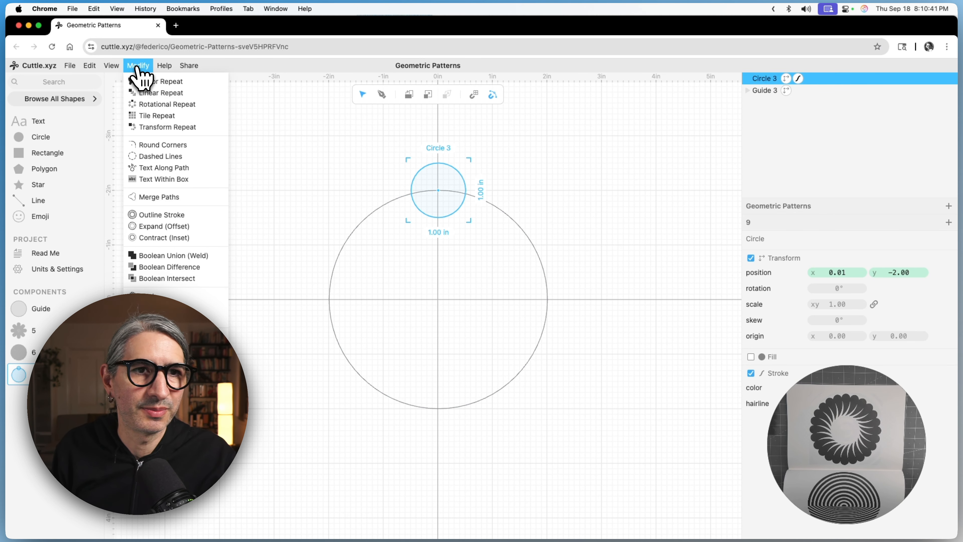
left_click(163, 104)
left_click(838, 271)
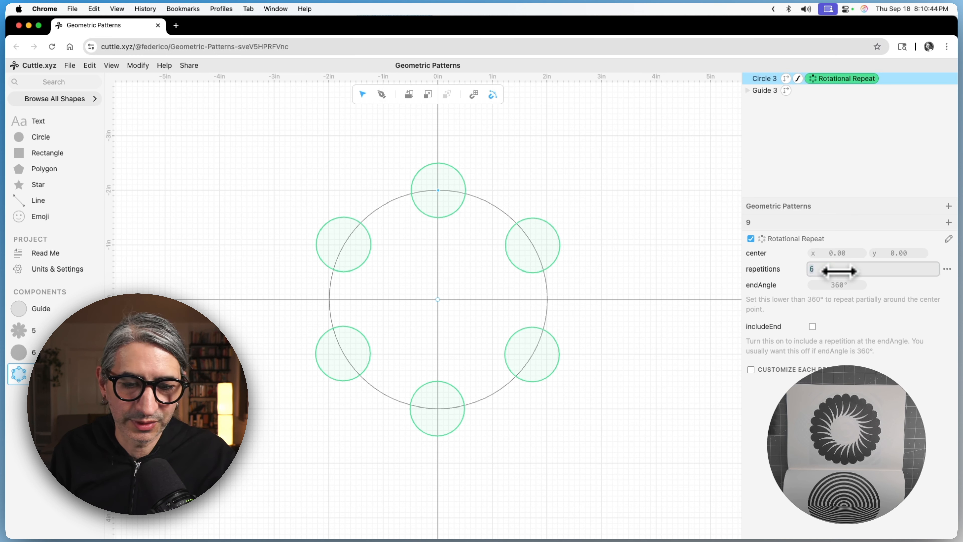
type("24")
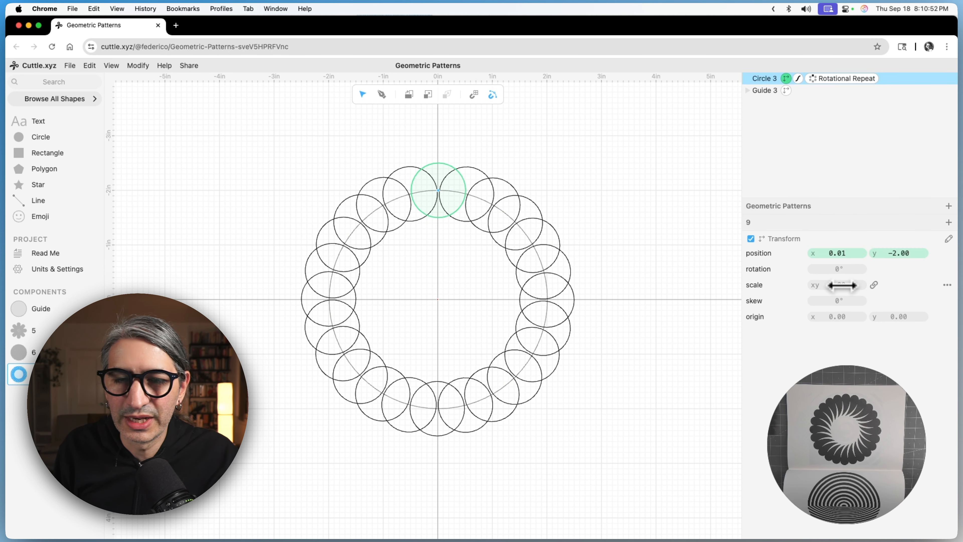
Step: Set the repeated circle's scale to 0.52 and give it a black fill (#000000)
left_click_drag(843, 287, 768, 295)
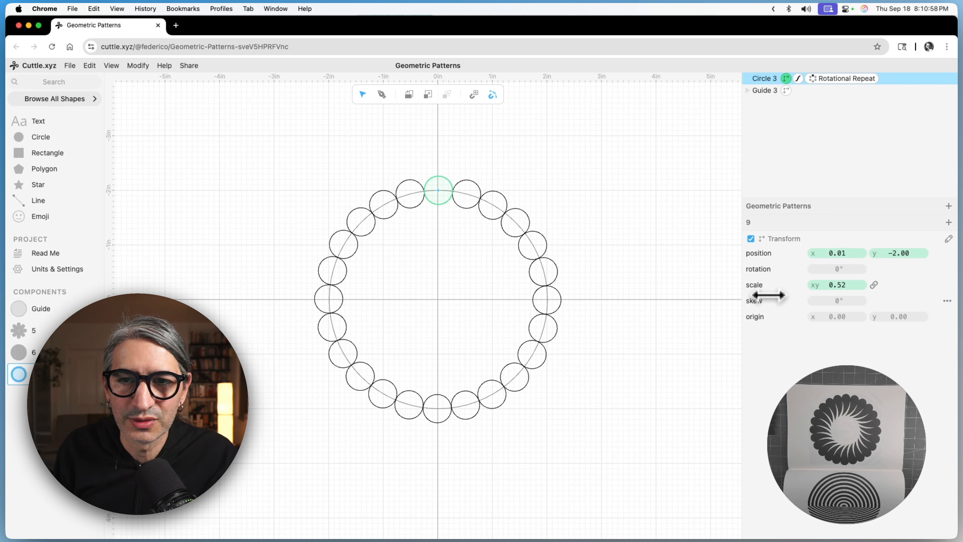
left_click(706, 228)
left_click(766, 79)
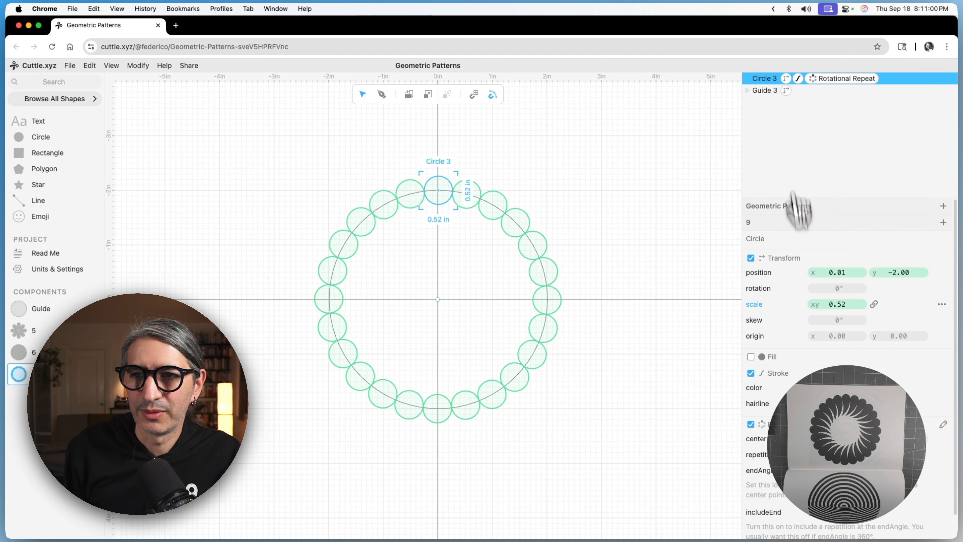
left_click(751, 358)
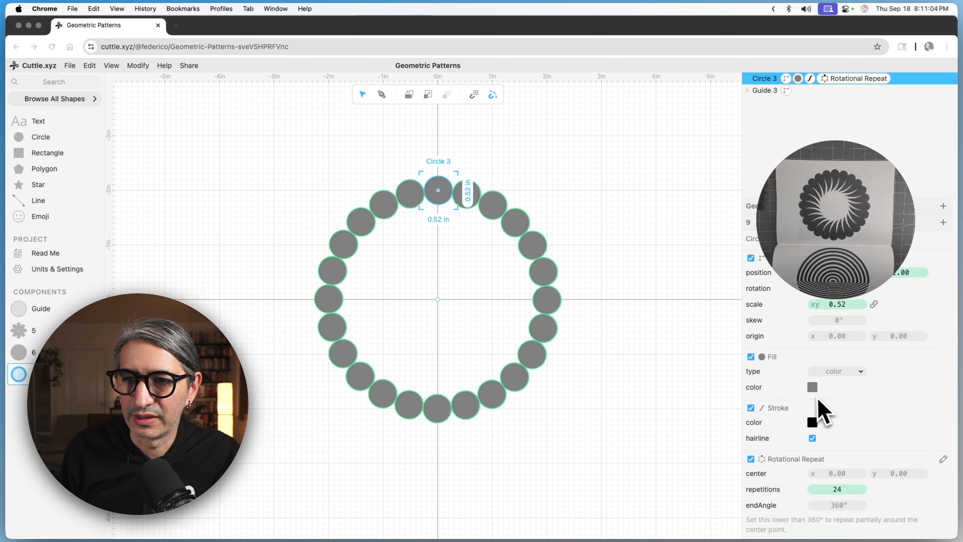
left_click(813, 393)
left_click(812, 388)
left_click(678, 371)
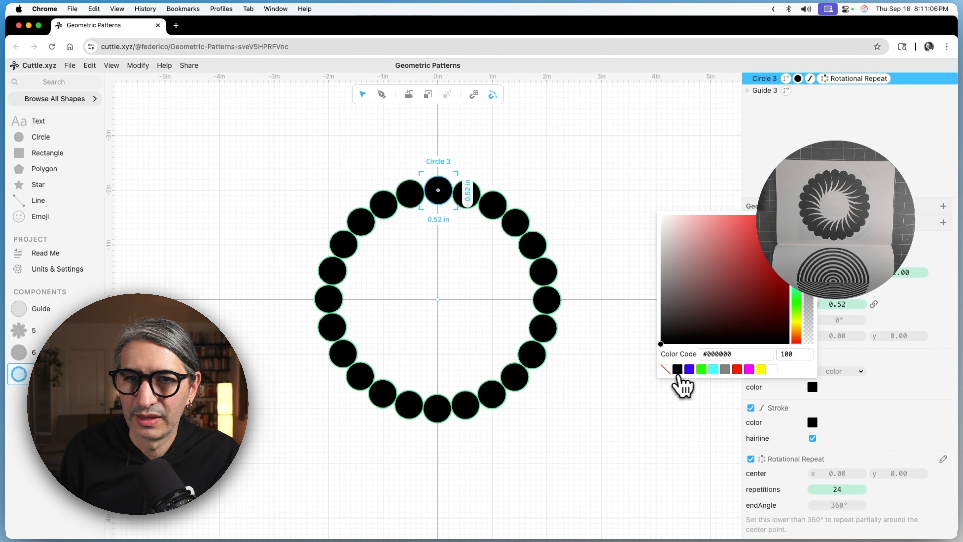
Step: Draw a closed triangle with the Pen tool from the topmost circle's side points to the Y axis, about 0.52 by 1.48 in
left_click(624, 399)
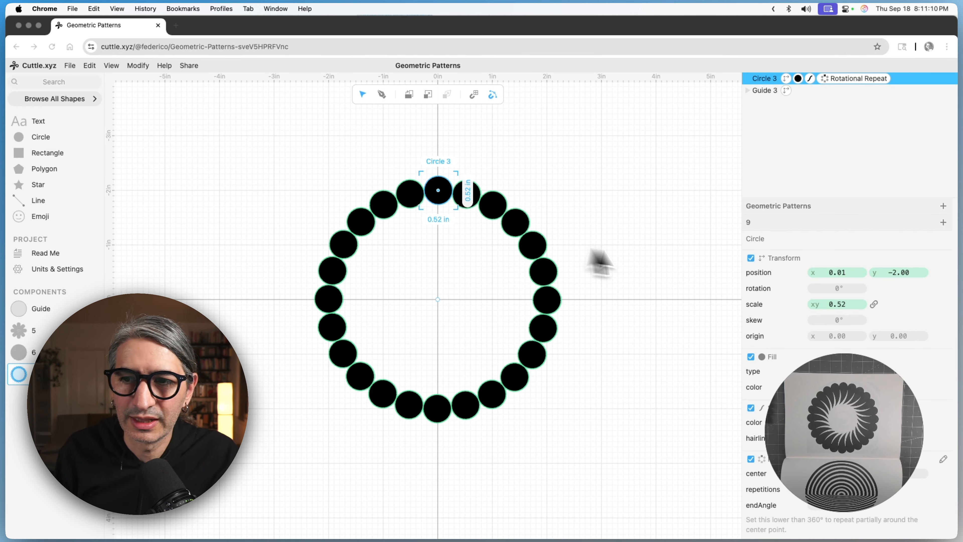
scroll(441, 231, "up", 2)
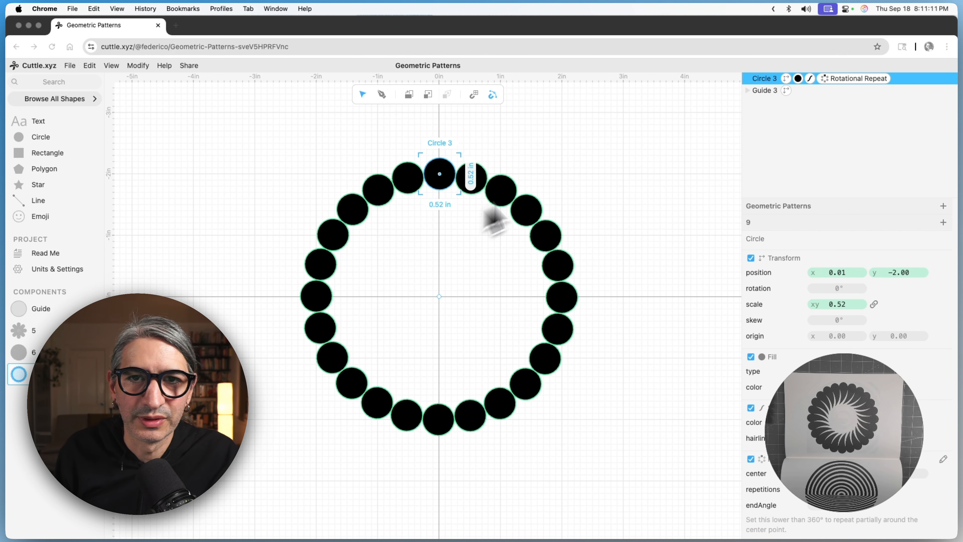
left_click(382, 94)
left_click(455, 174)
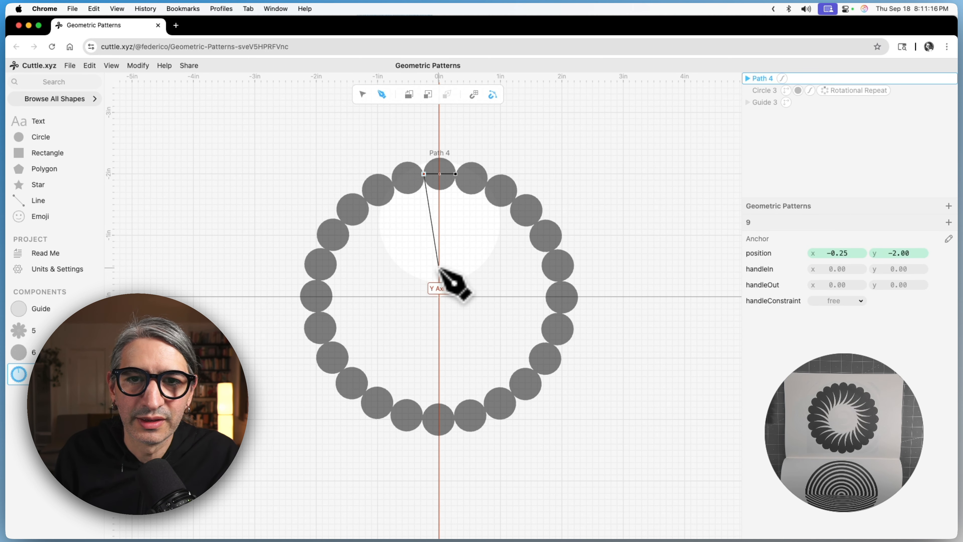
left_click(456, 176)
left_click(548, 179)
left_click(439, 239)
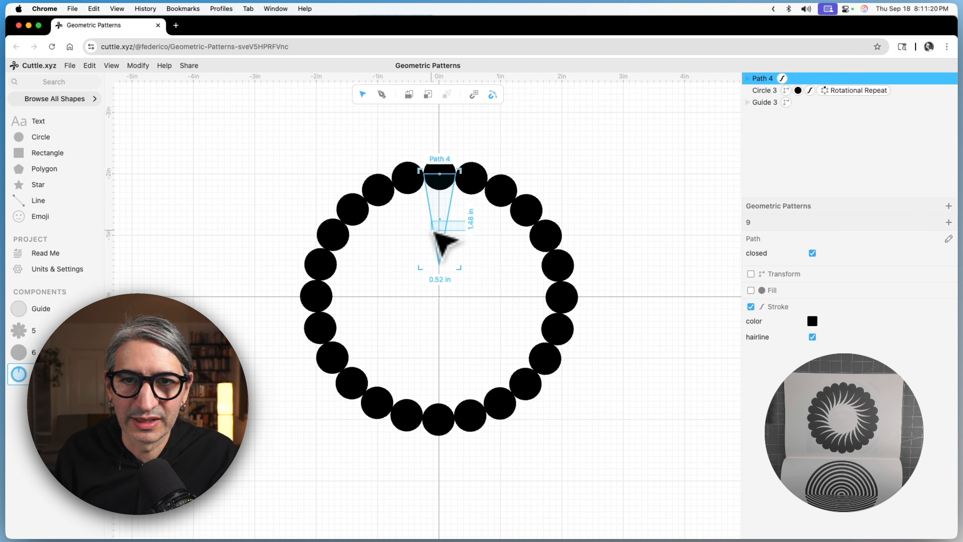
Step: Enable the triangle's fill and set its color to black
left_click(751, 291)
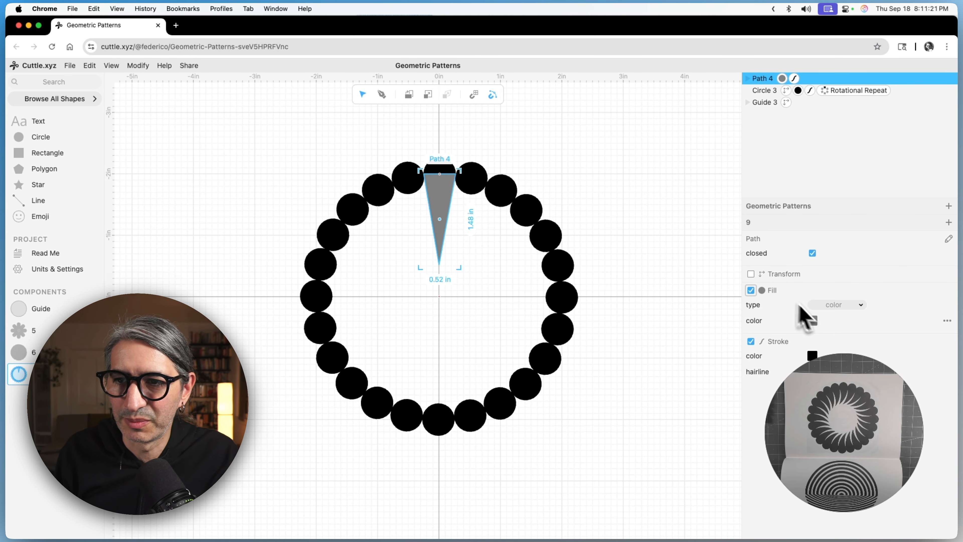
left_click(812, 321)
left_click(677, 303)
left_click(647, 283)
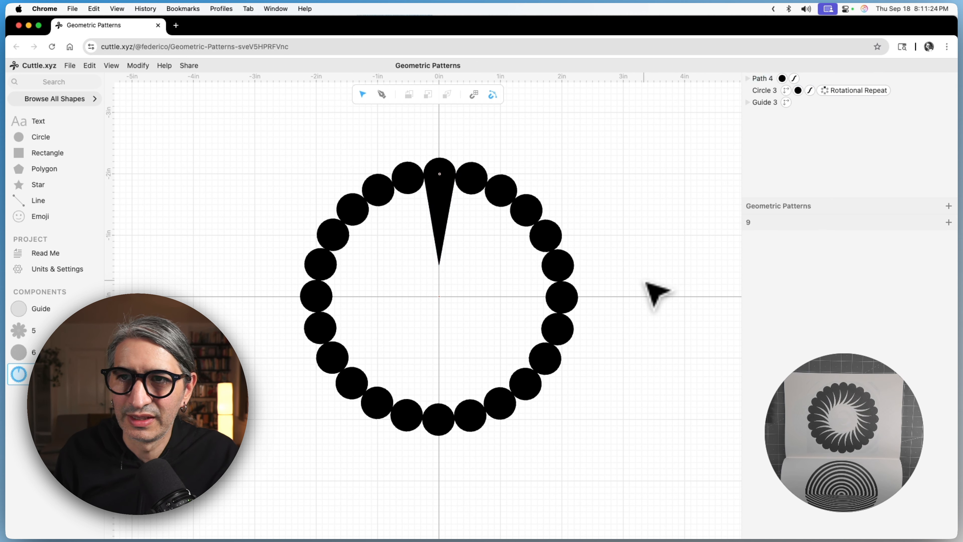
Step: Apply a Rotational Repeat with 24 repetitions to the black triangle
left_click(440, 215)
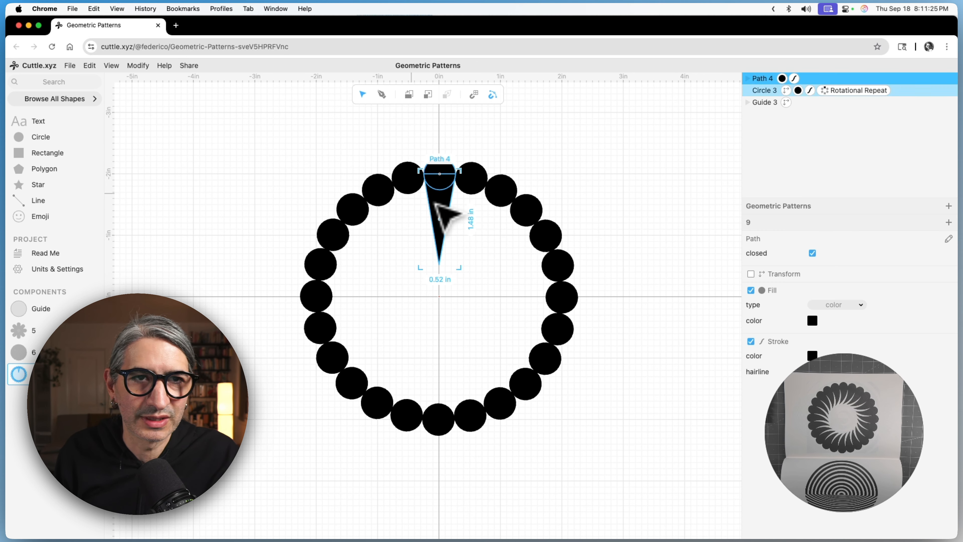
left_click(138, 67)
left_click(152, 104)
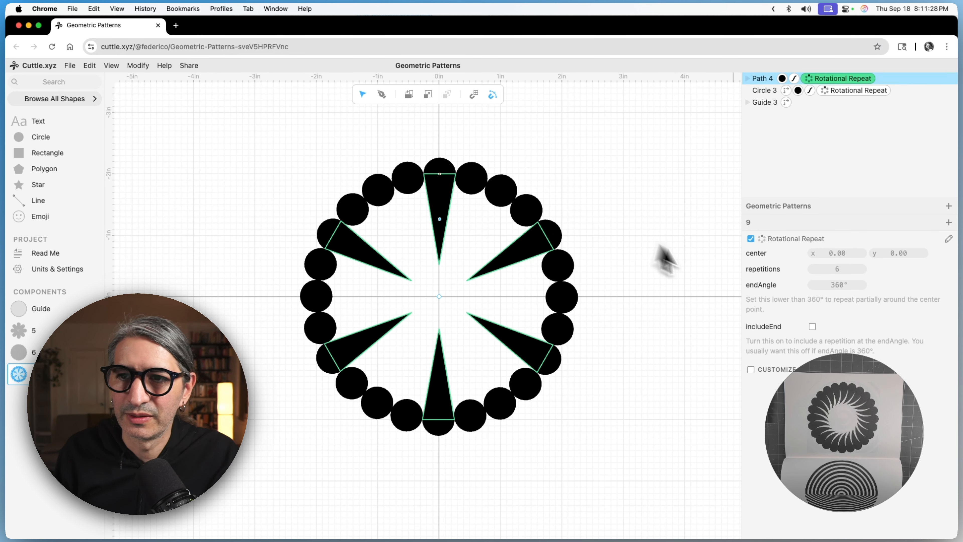
left_click(835, 271)
type("24")
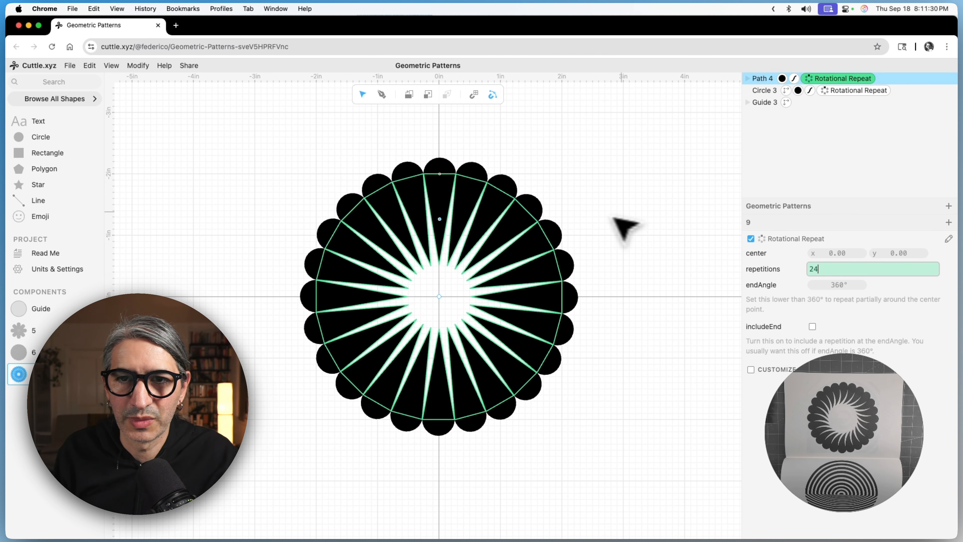
left_click(610, 228)
scroll(607, 229, "up", 5)
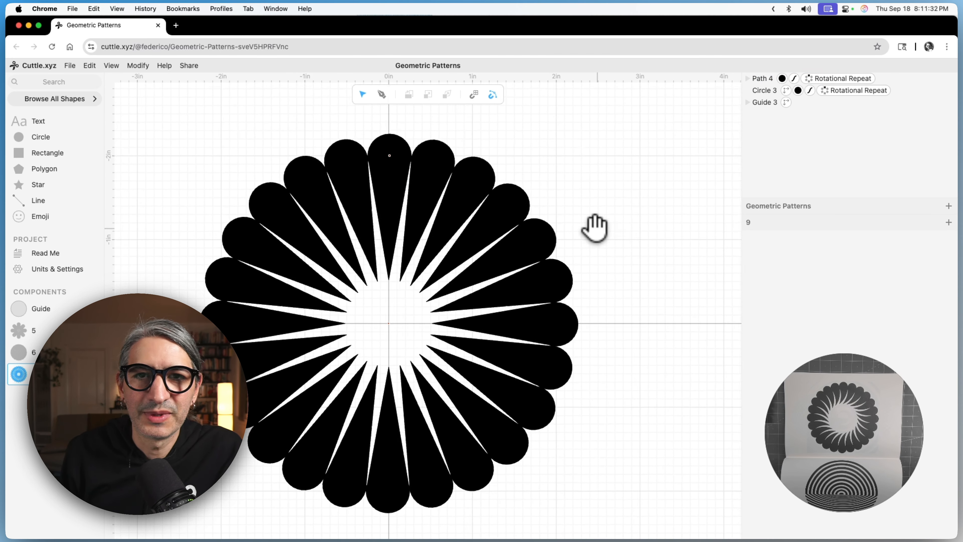
left_click(565, 233)
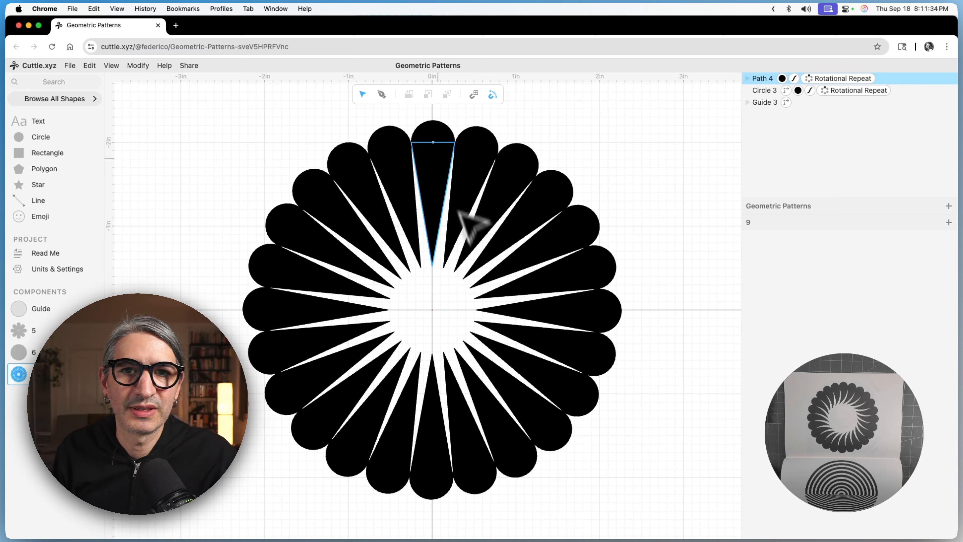
Step: Edit the repeated triangle's path, bending both long sides into curves and shifting its inner tip slightly off the Y axis for a swirl
double_click(443, 213)
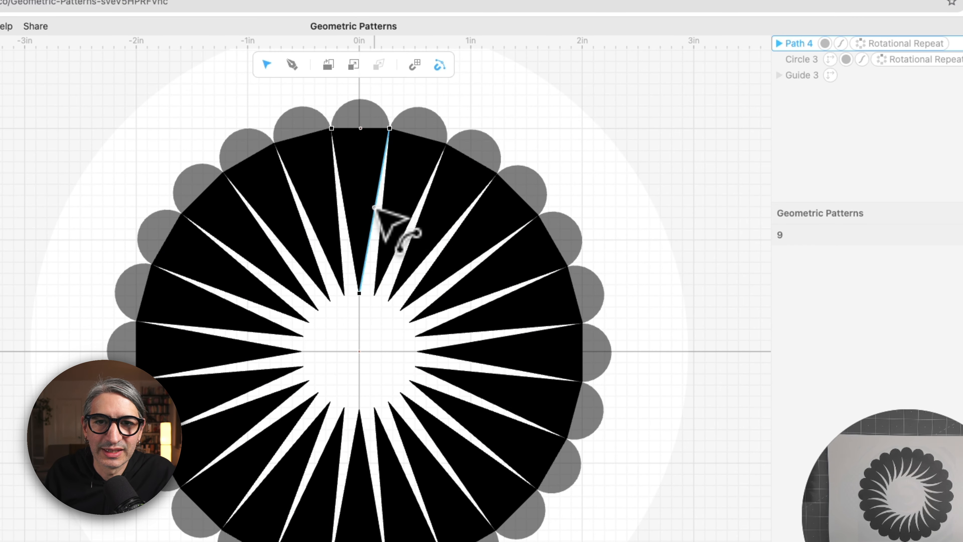
left_click_drag(374, 207, 366, 243)
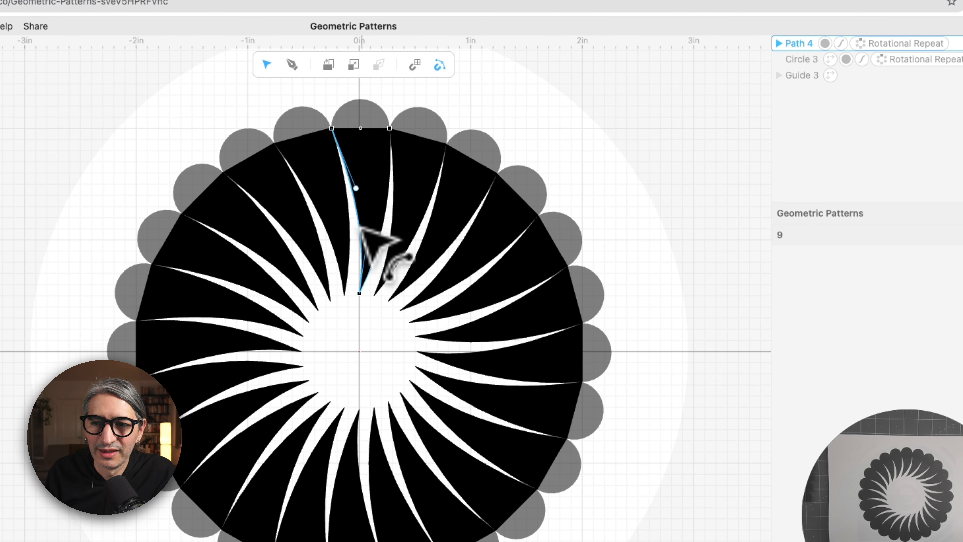
left_click_drag(365, 293, 352, 285)
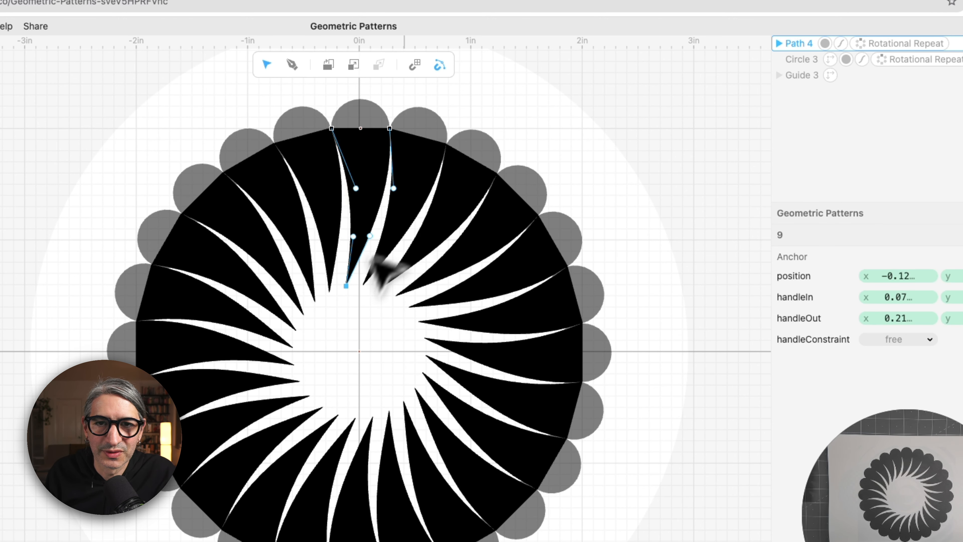
left_click_drag(386, 215, 382, 217)
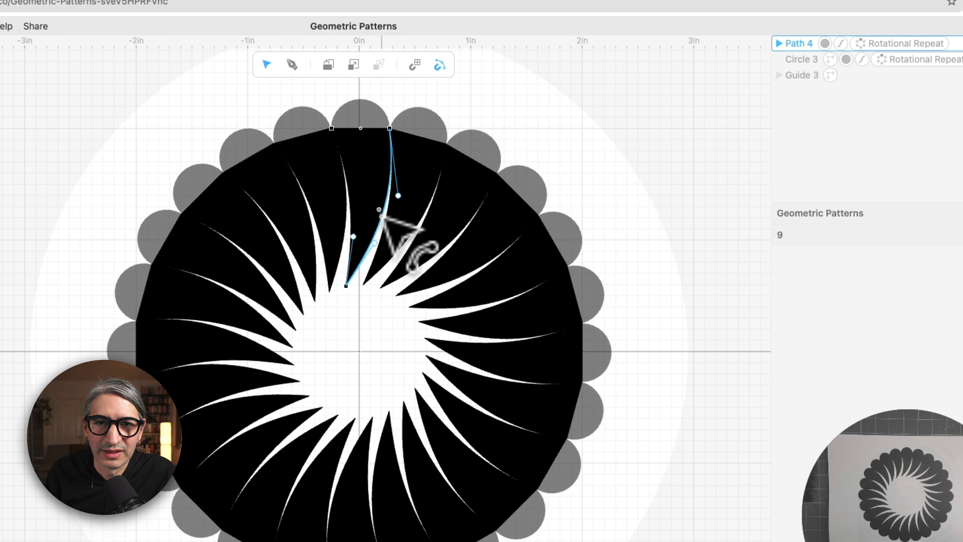
left_click(699, 277)
scroll(696, 273, "down", 2)
left_click_drag(688, 280, 662, 261)
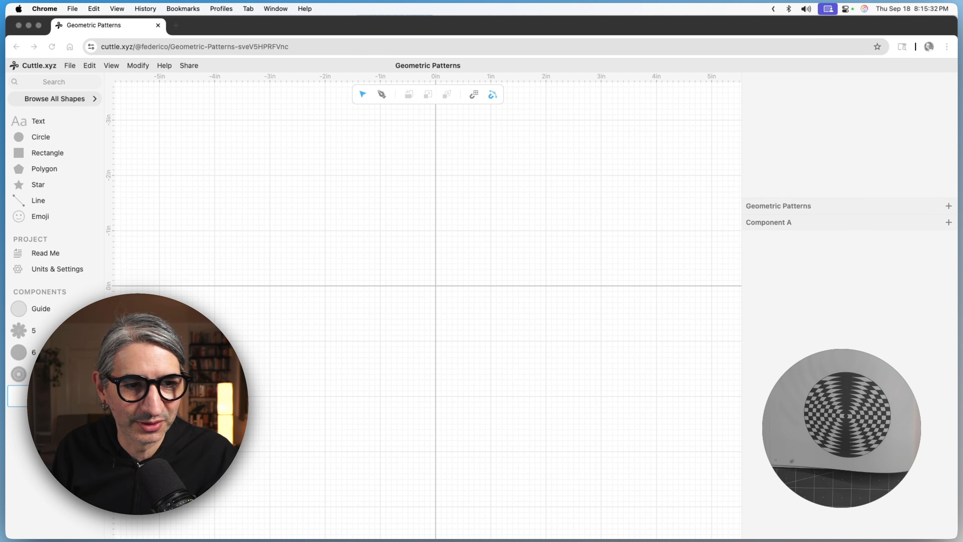
Step: Name the new component 12 and place the Guide component at its canvas origin
type("12")
key("Return")
left_click_drag(30, 315, 432, 286)
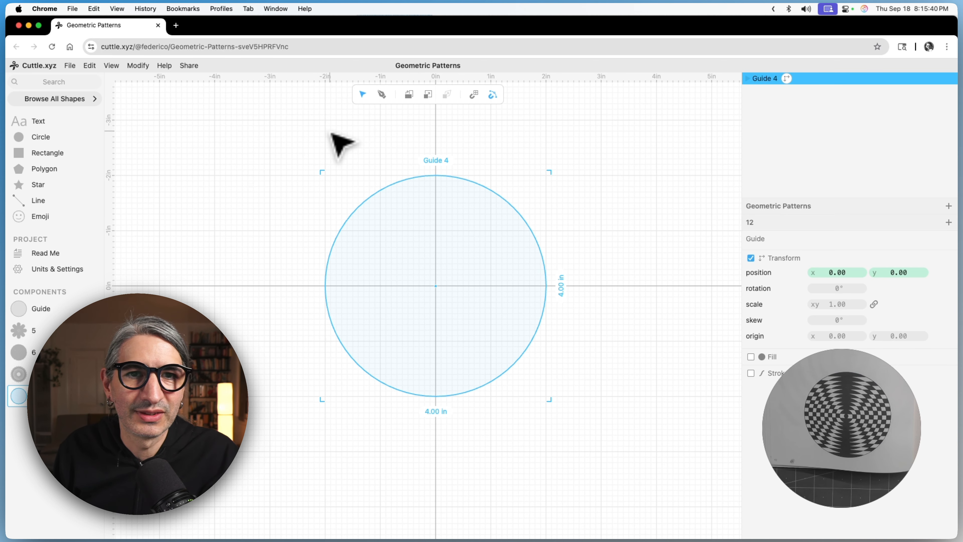
Step: Draw a horizontal line about 5.04 in long just above the guide circle with the Pen tool
left_click(370, 114)
left_click(382, 95)
left_click(301, 165)
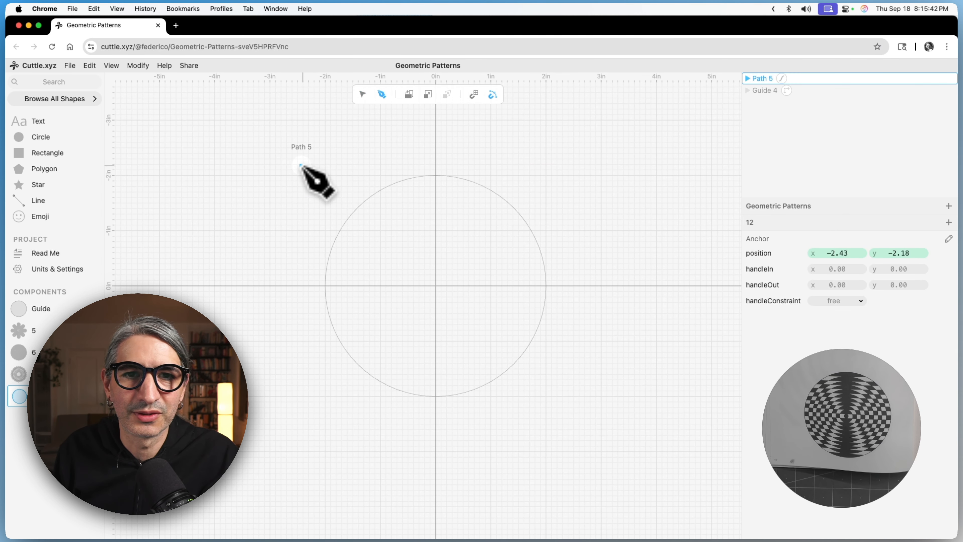
left_click(579, 166)
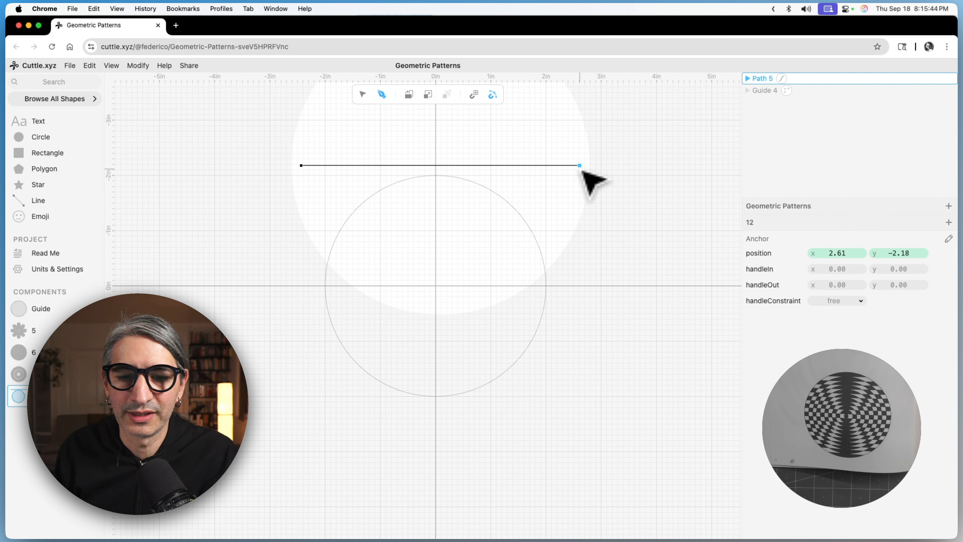
key("Return")
left_click(622, 175)
left_click(549, 166)
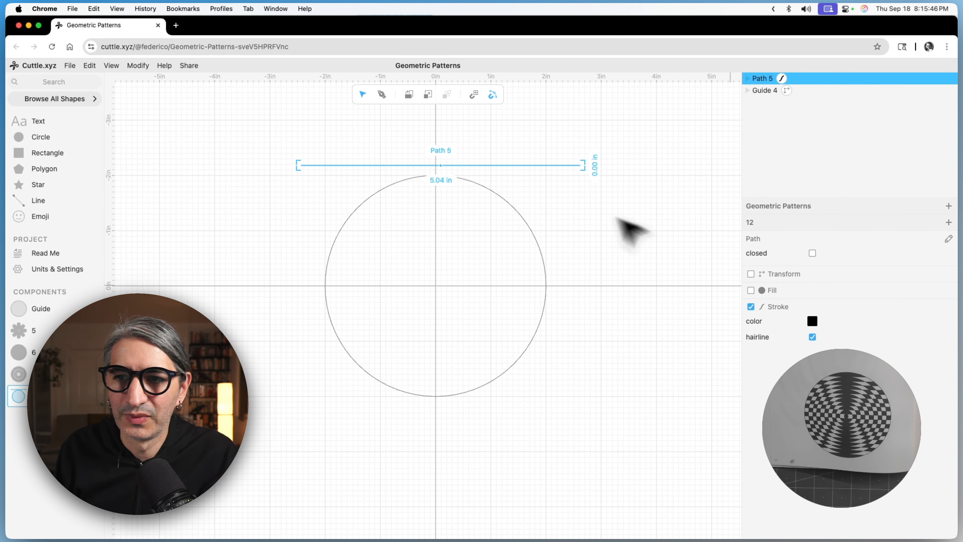
Step: Turn off the line's hairline stroke and center the line on the Y axis
left_click(812, 336)
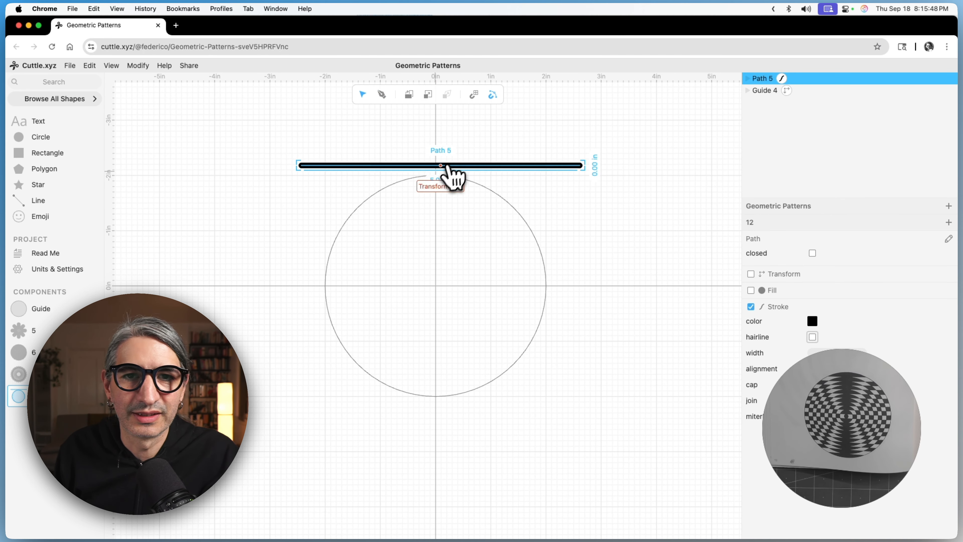
mouse_move(440, 166)
left_mouse_down()
mouse_move(430, 164)
mouse_move(439, 166)
left_mouse_up()
left_click(628, 231)
left_click(305, 165)
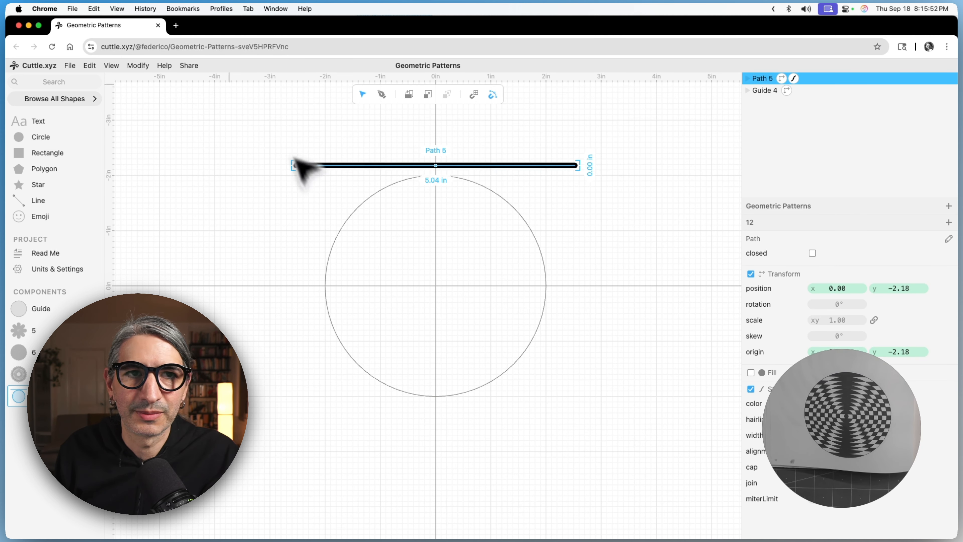
Step: Apply a Linear Repeat to the thick line with displacement Vec(0, 0.2) and 23 repetitions
left_click(140, 66)
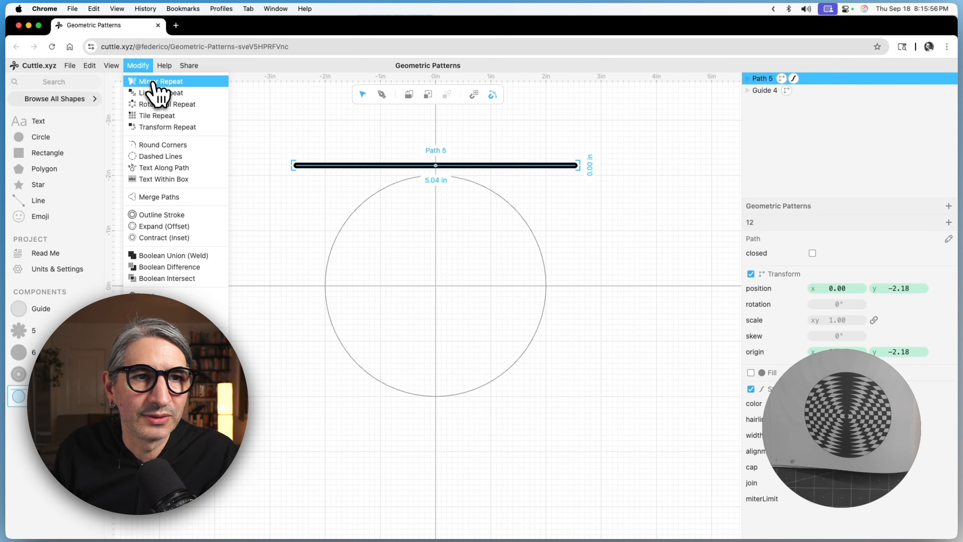
left_click(155, 93)
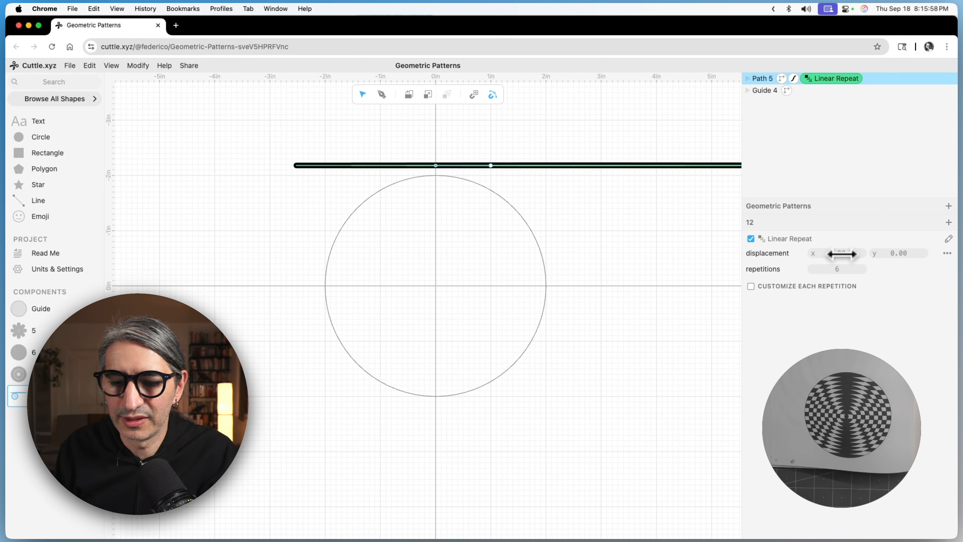
left_click_drag(829, 253, 844, 253)
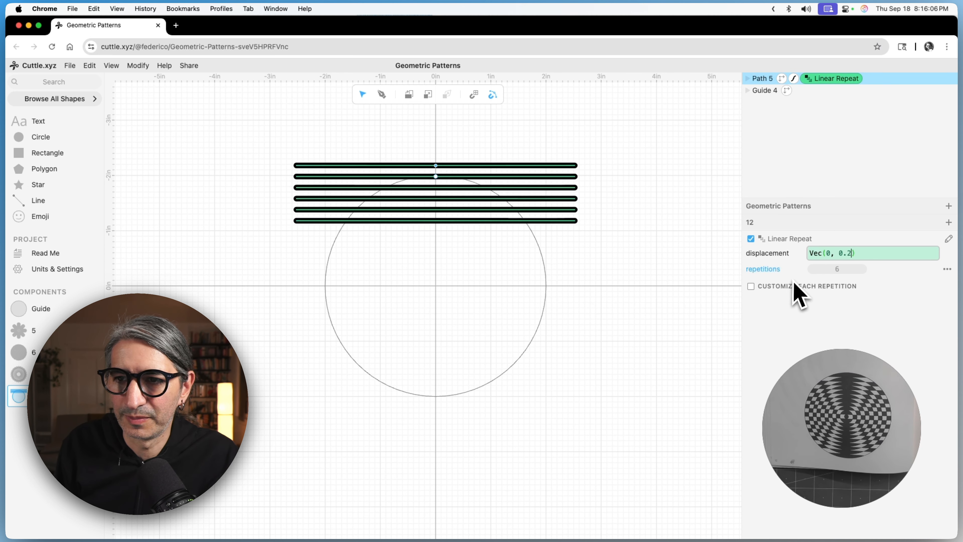
left_click_drag(831, 268, 857, 276)
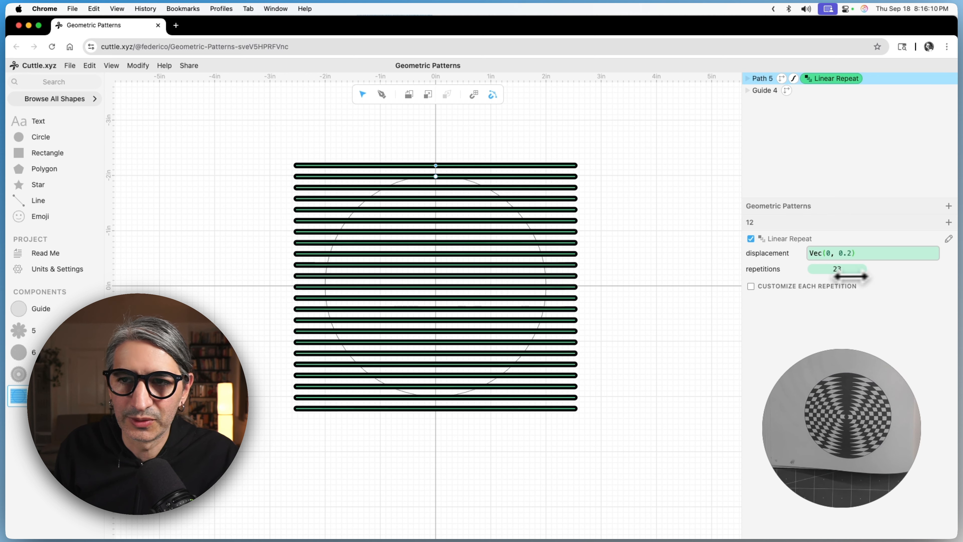
left_click(677, 273)
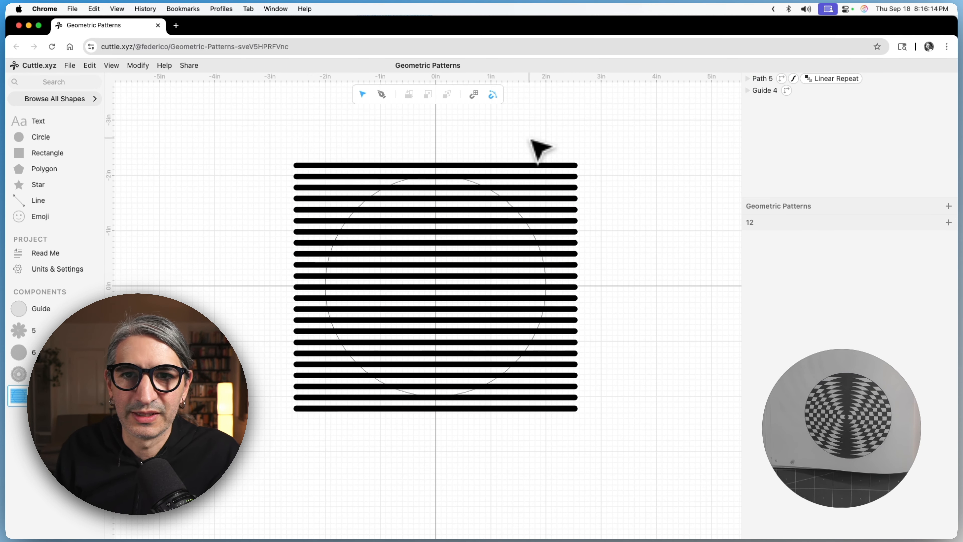
Step: Select the repeated lines together with the guide and apply Flatten to them as a group
left_click_drag(532, 141, 547, 235)
left_click(143, 69)
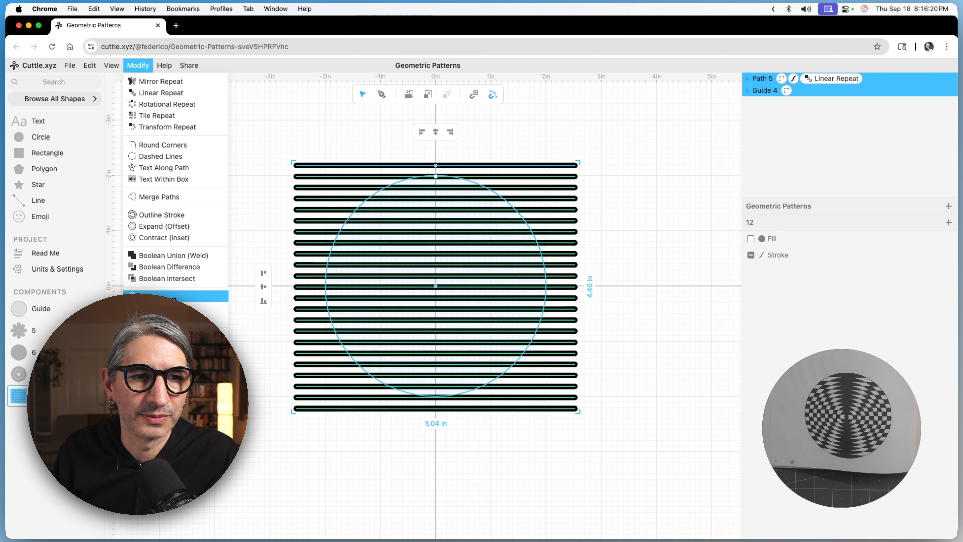
left_click(206, 294)
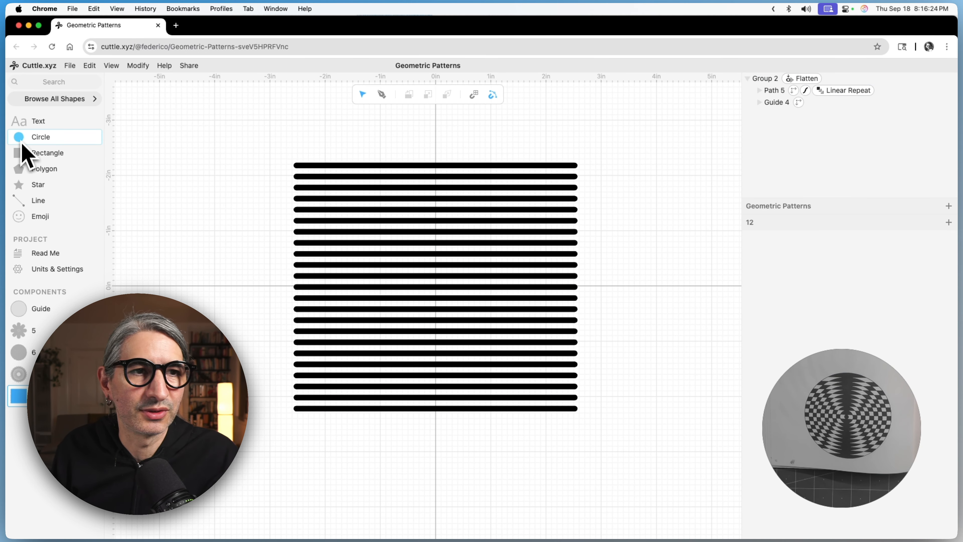
Step: Add a circle at the canvas origin and set its scale to 2
left_click_drag(19, 139, 436, 286)
left_click(838, 304)
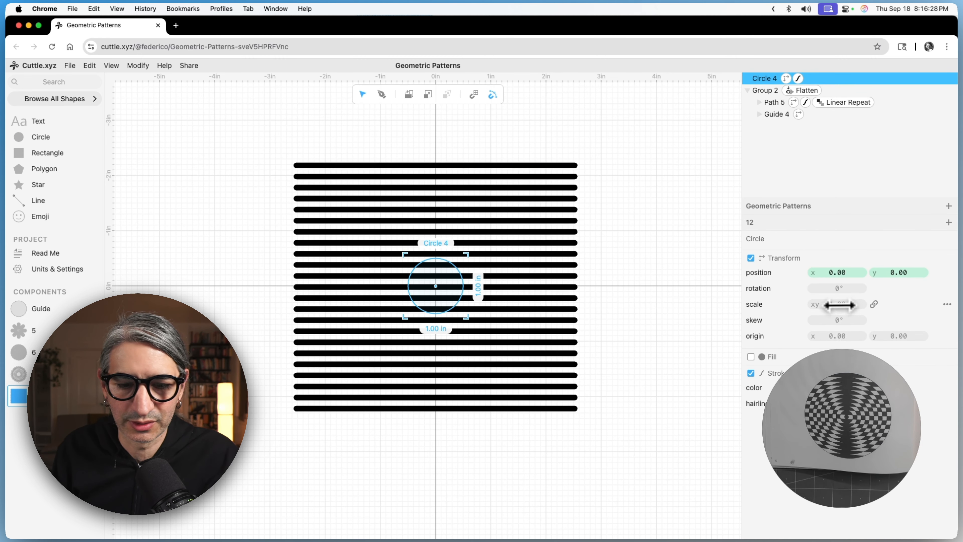
type("2")
left_click(679, 293)
Step: Combine the circle and the flattened line group into a compound path and enable its fill
left_click_drag(180, 126, 644, 494)
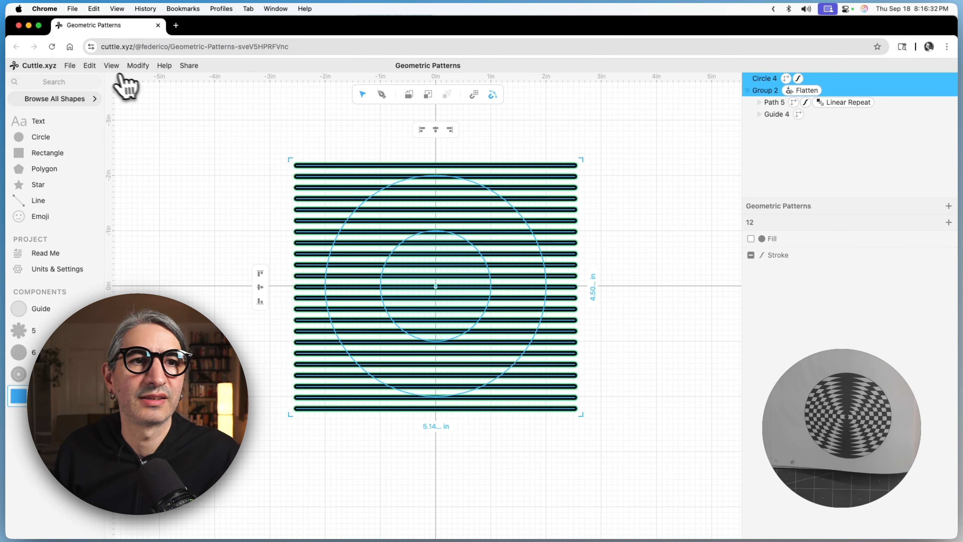
left_click(91, 66)
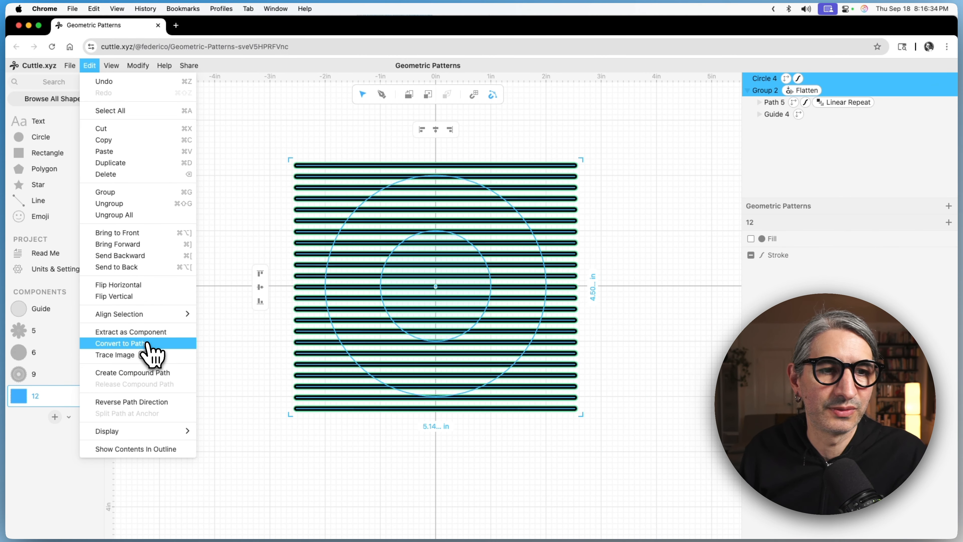
left_click(147, 373)
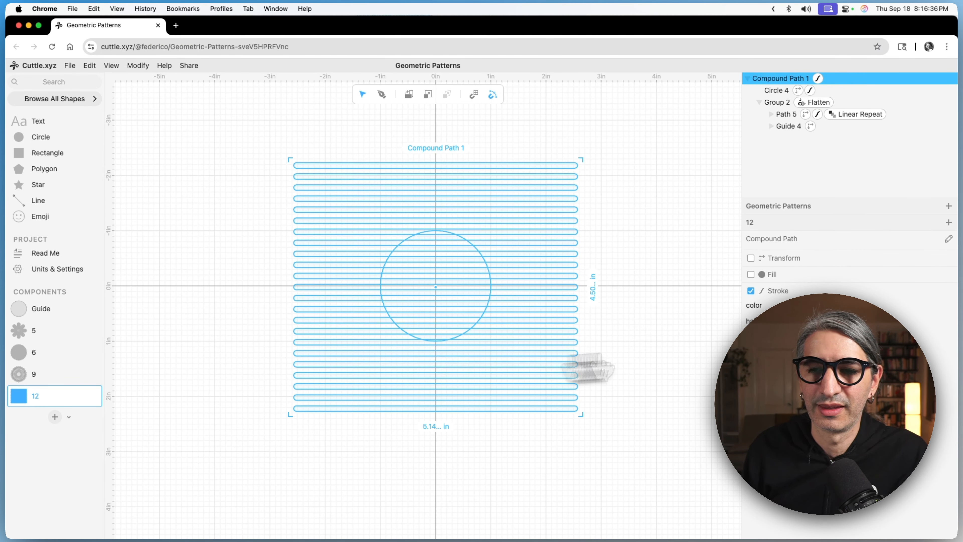
left_click(751, 274)
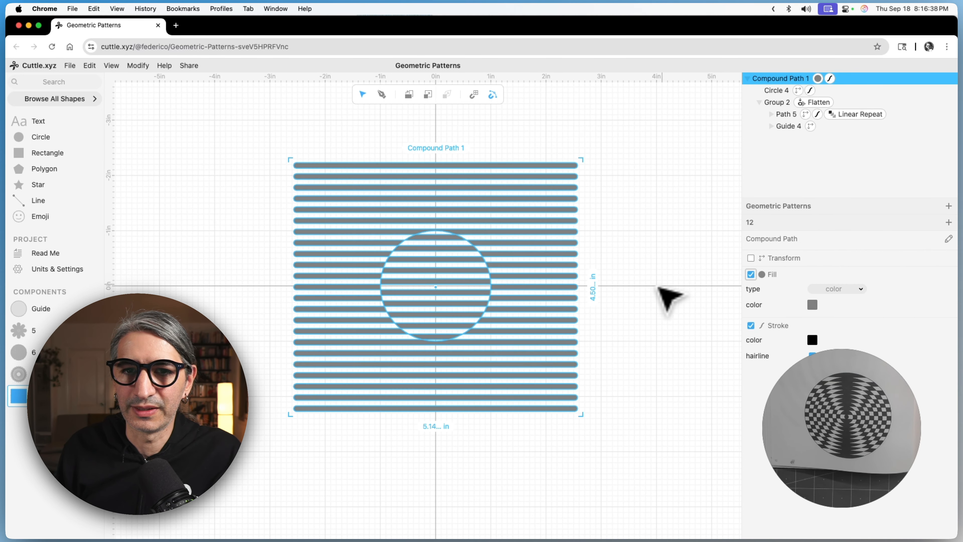
left_click(656, 287)
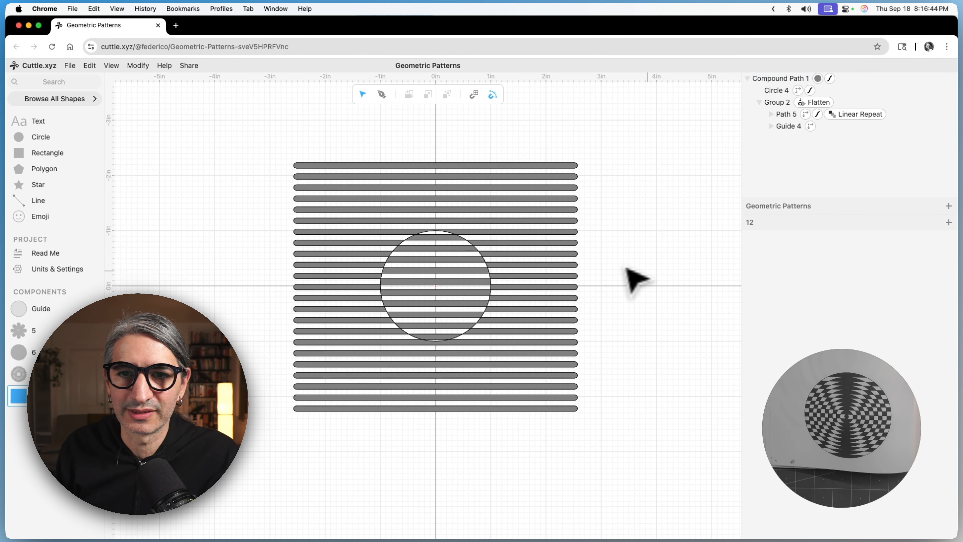
Step: Set the fill color of the circle-and-lines compound path to black
left_click(818, 78)
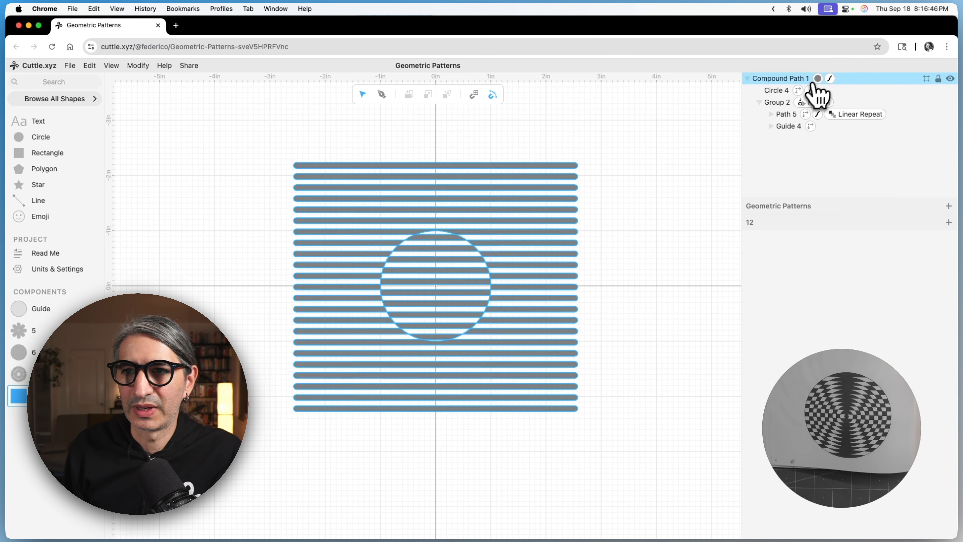
left_click(813, 269)
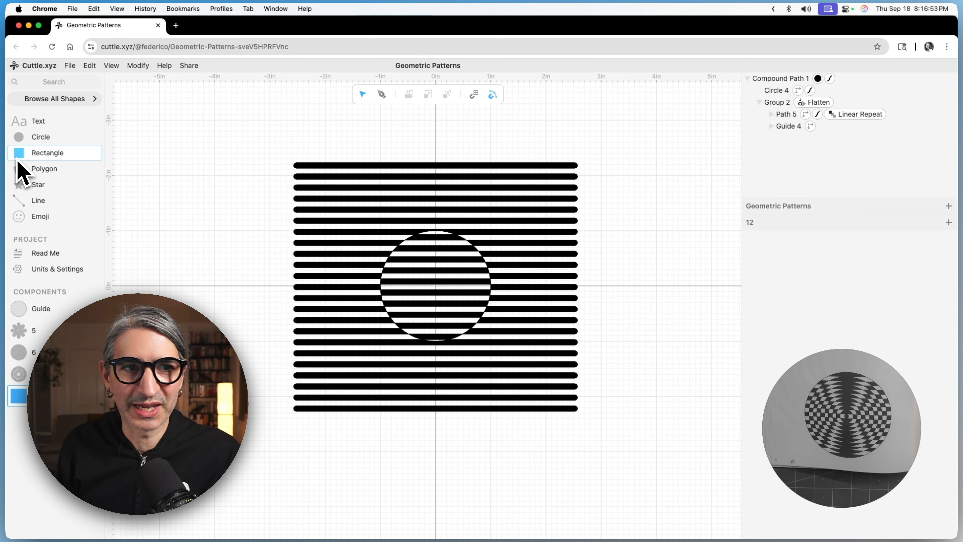
Step: Add two test circles in the empty area below the lines and shrink the second to a scale of about 0.41 inside the first
scroll(186, 205, "down", 2)
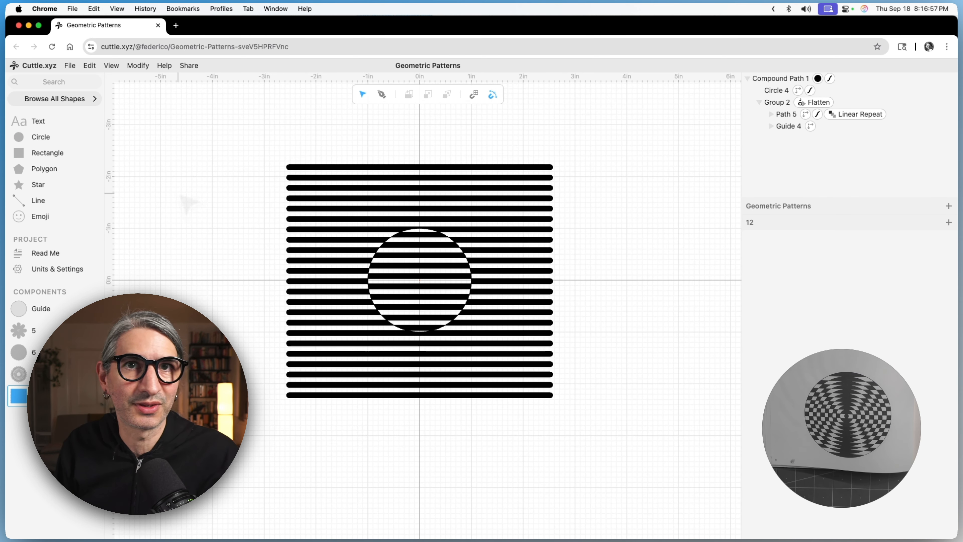
scroll(429, 252, "down", 2)
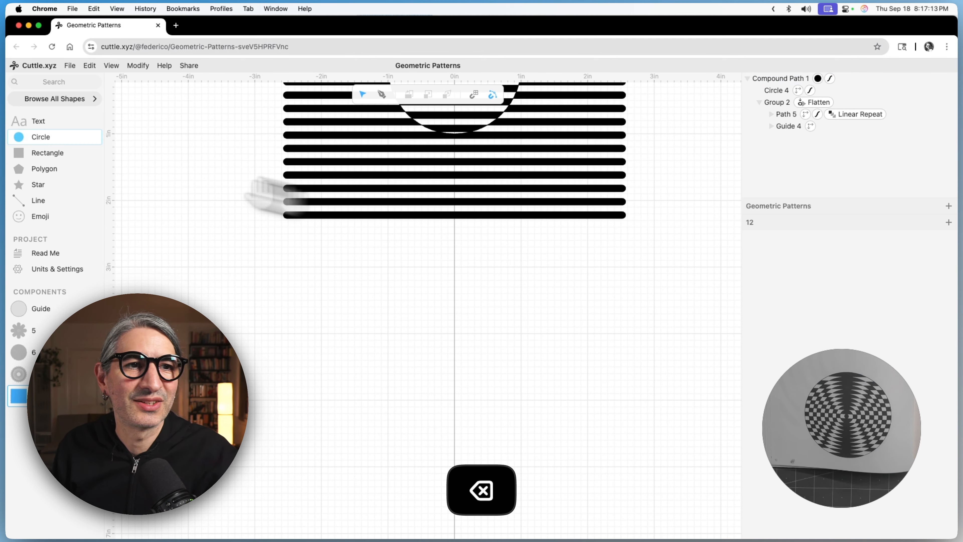
left_click_drag(18, 135, 400, 319)
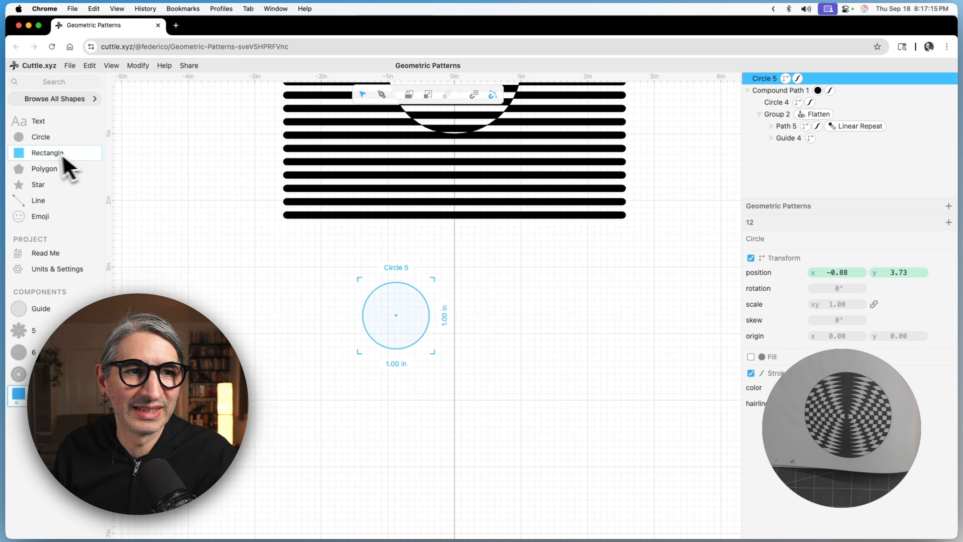
left_click_drag(15, 147, 393, 312)
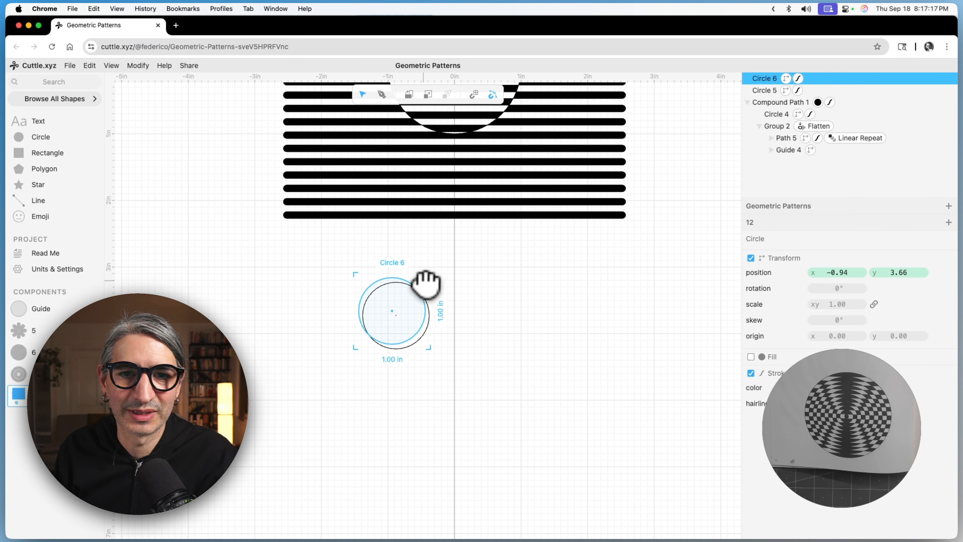
left_click_drag(429, 273, 391, 314)
scroll(394, 315, "up", 5)
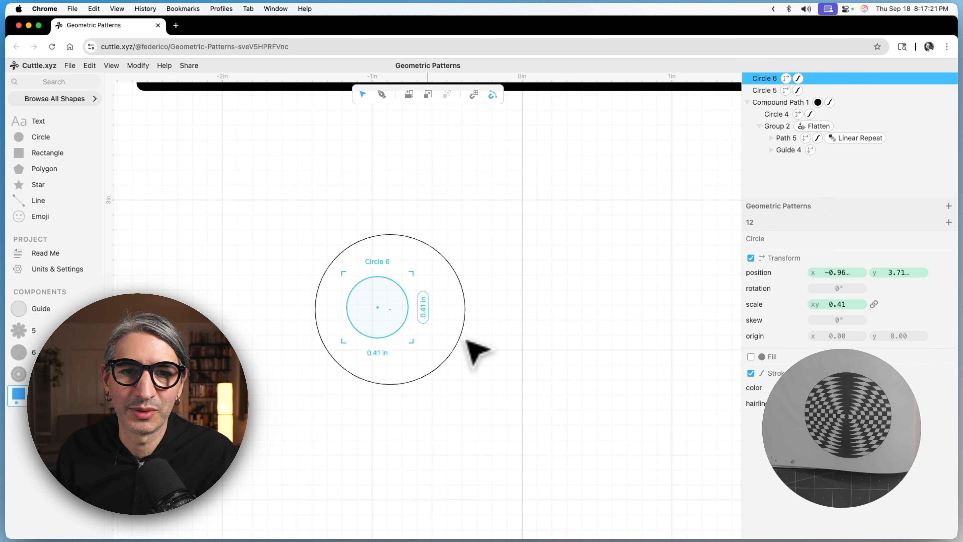
Step: Combine the two test circles into a compound path with a black fill
left_click_drag(309, 145, 583, 445)
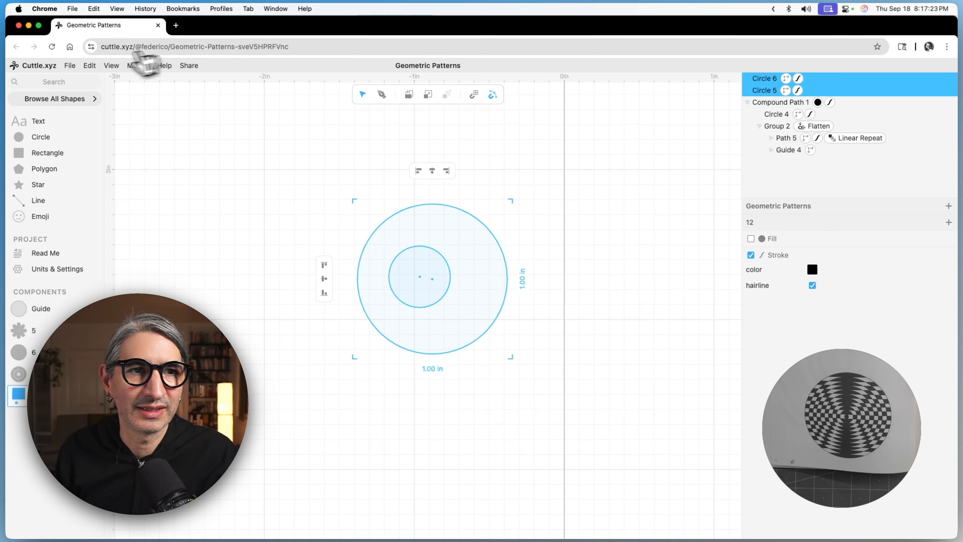
left_click(89, 65)
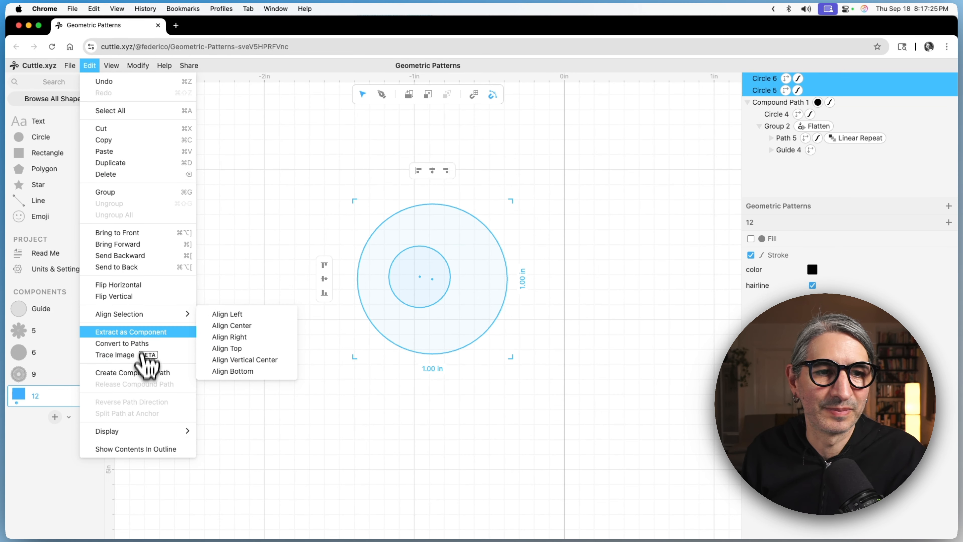
left_click(146, 373)
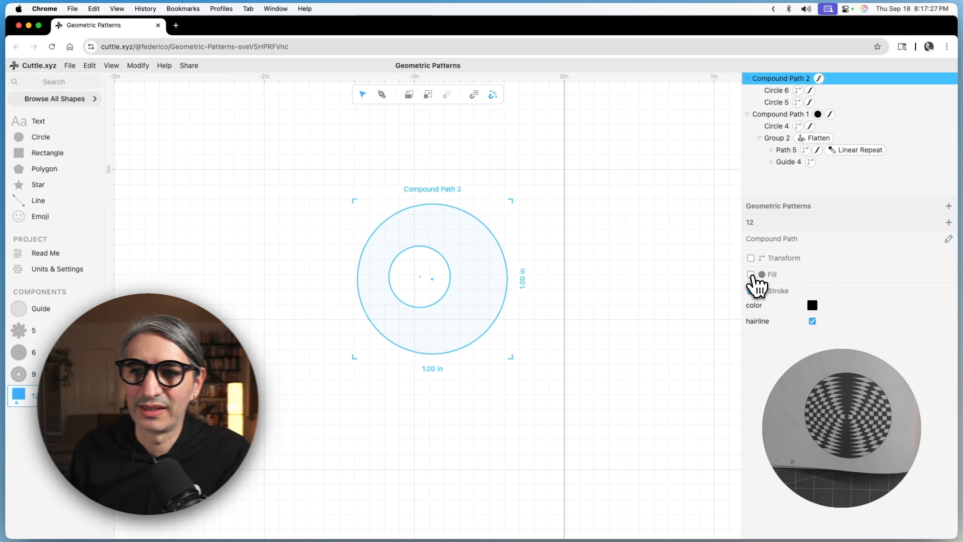
left_click(751, 274)
left_click(813, 305)
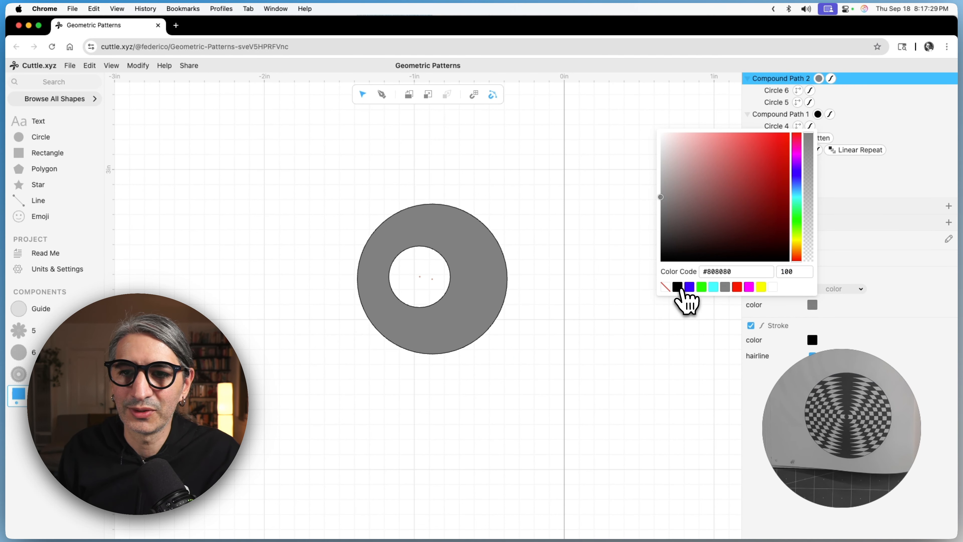
left_click(678, 287)
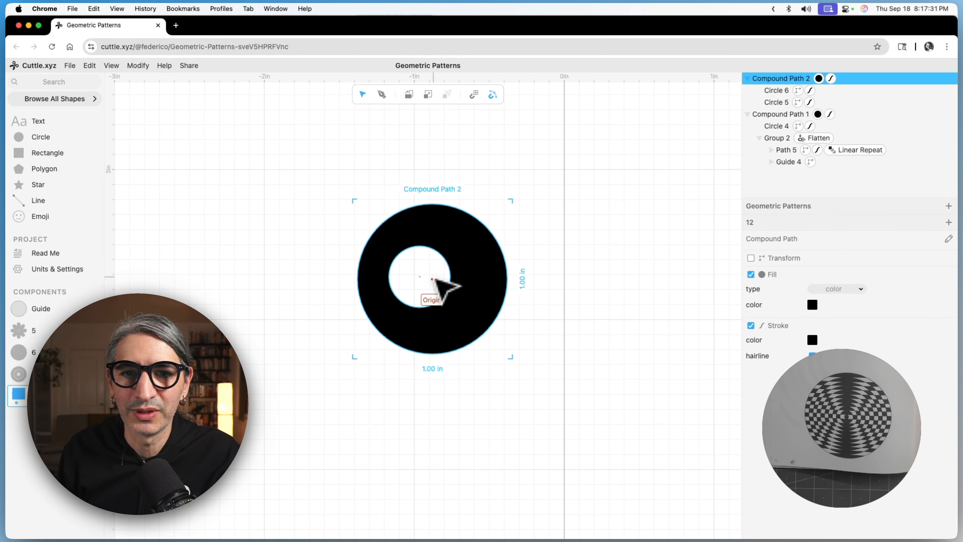
Step: Add a third circle inside the test compound path, scale it to about 0.25, and place it overlapping the inner hole's edge
double_click(449, 243)
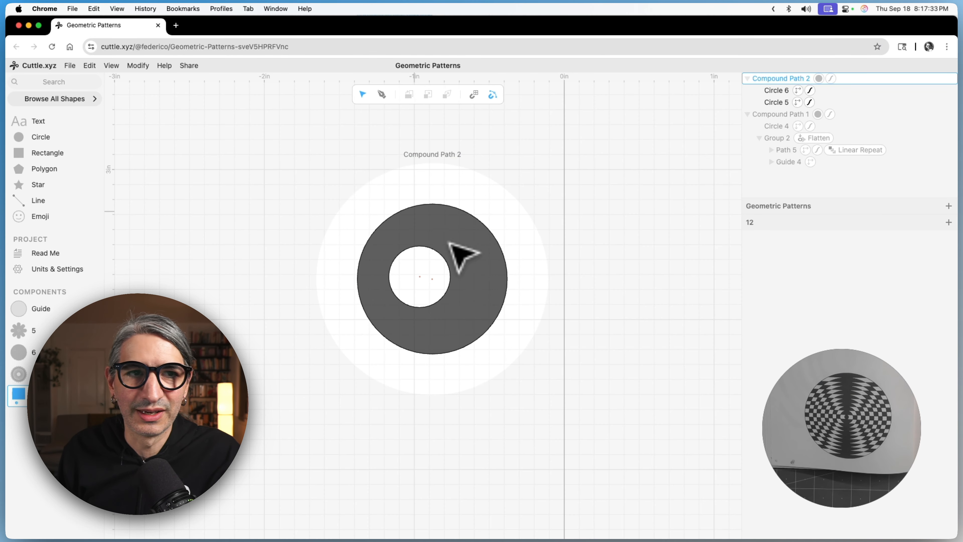
left_click_drag(38, 136, 408, 223)
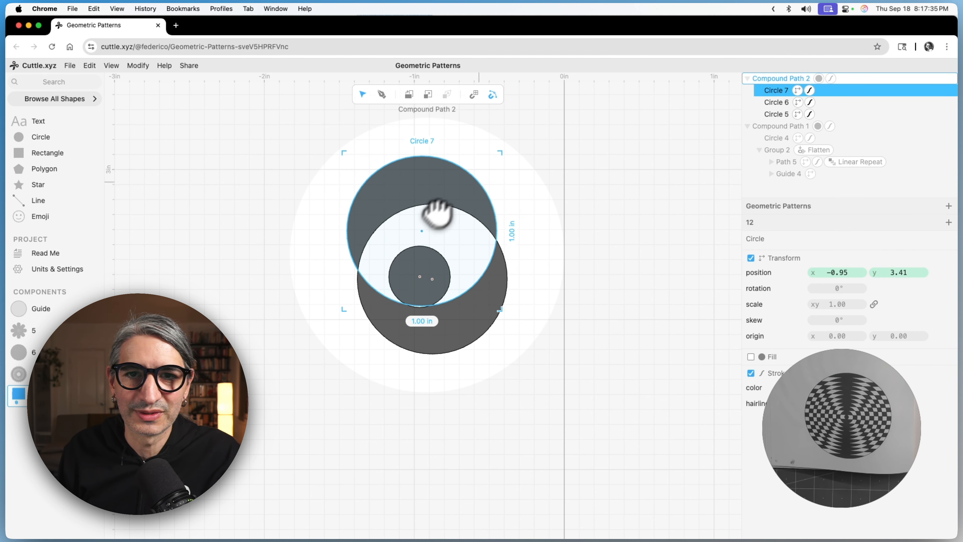
left_click_drag(499, 146, 390, 234)
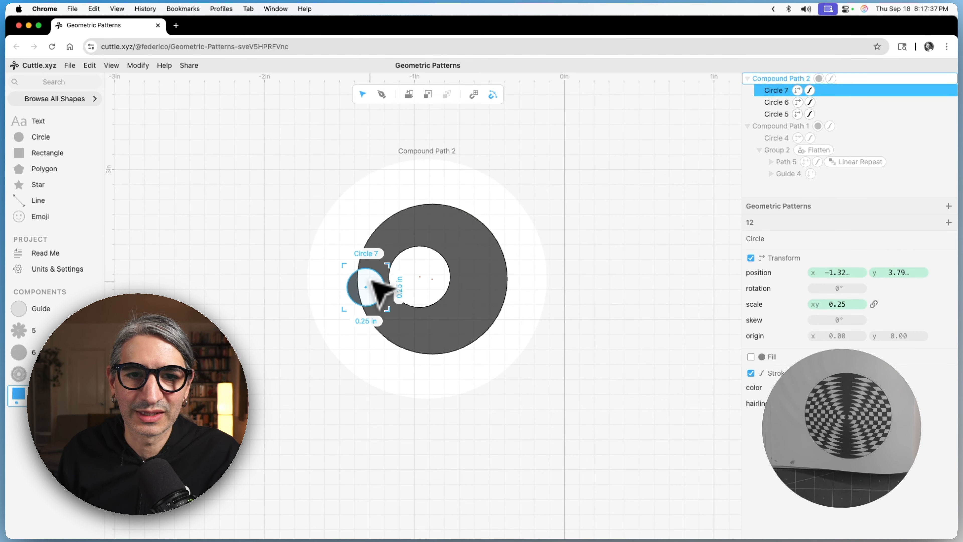
left_click_drag(367, 288, 459, 268)
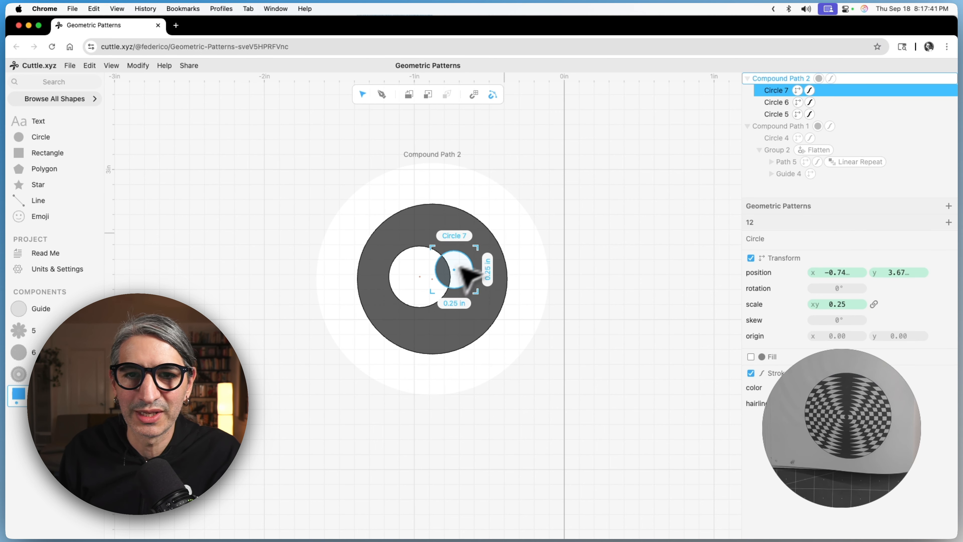
left_click(546, 249)
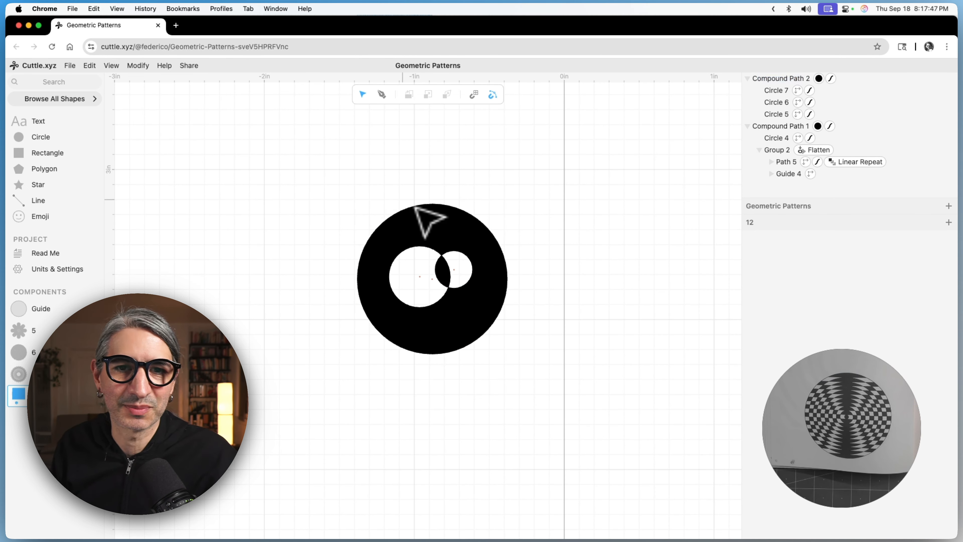
Step: Delete the three-circle test compound path
left_click(424, 214)
key("BackSpace")
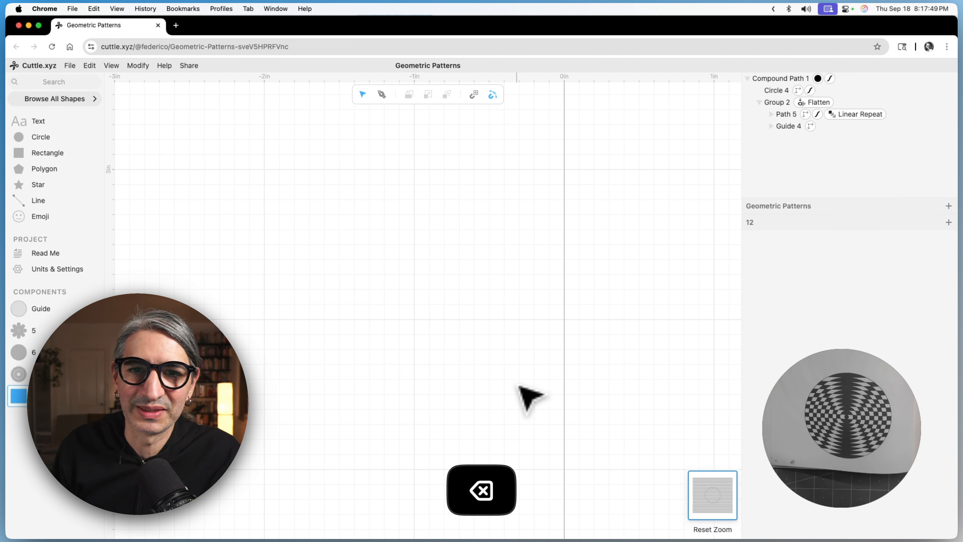
Step: Release the compound path that joins the central circle and the flattened line group
left_click(705, 497)
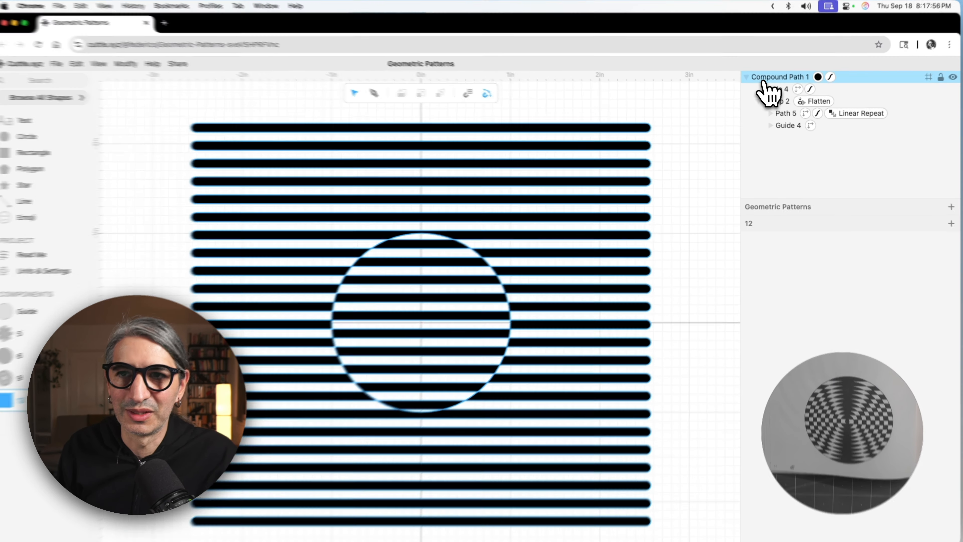
right_click(763, 81)
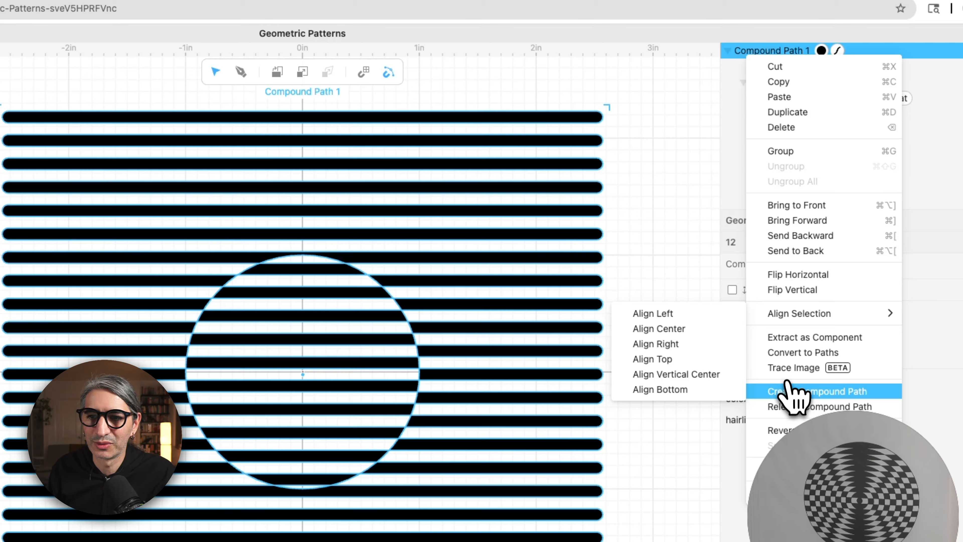
left_click(787, 406)
left_click(645, 334)
Step: Set the scale of the circle at the origin to 0.4
left_click(415, 330)
left_click_drag(841, 305, 593, 322)
left_click_drag(829, 303, 834, 304)
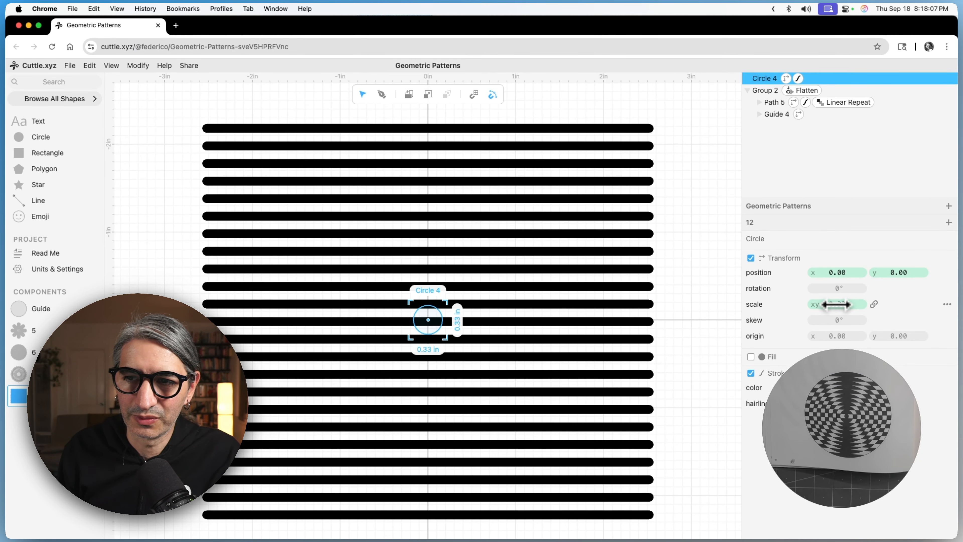
left_click(836, 305)
type("0.4")
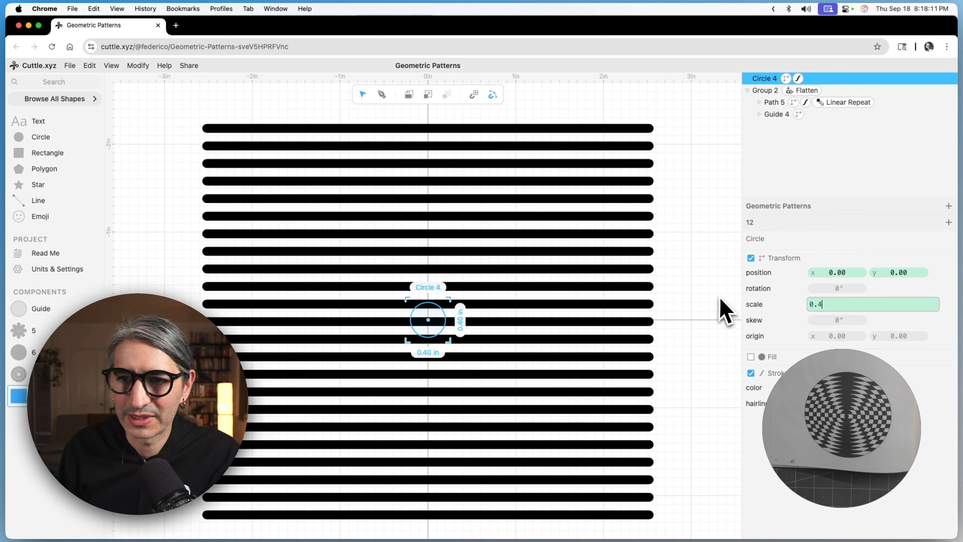
left_click(722, 308)
left_click(439, 327)
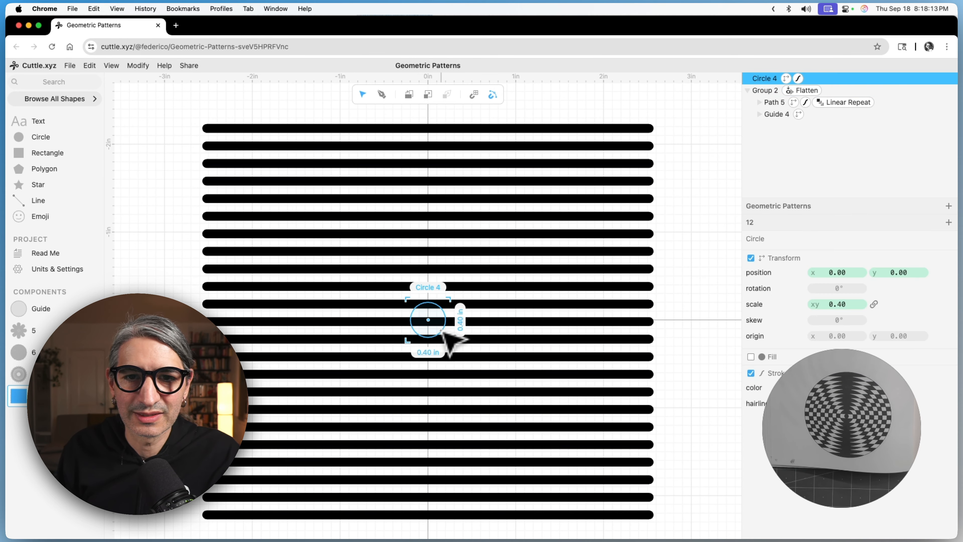
Step: Apply a Linear Repeat with zero displacement to the circle and enable customizing each repetition
left_click(138, 67)
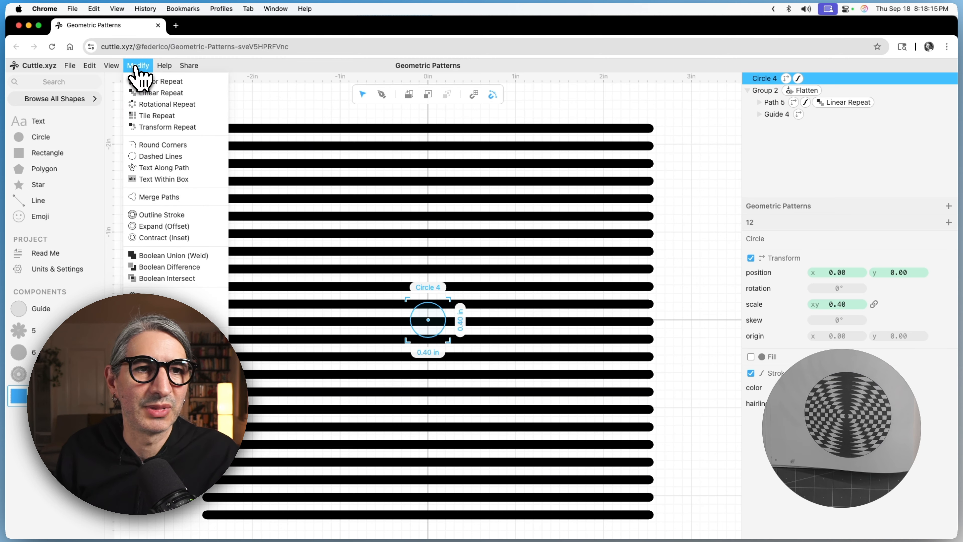
left_click(161, 92)
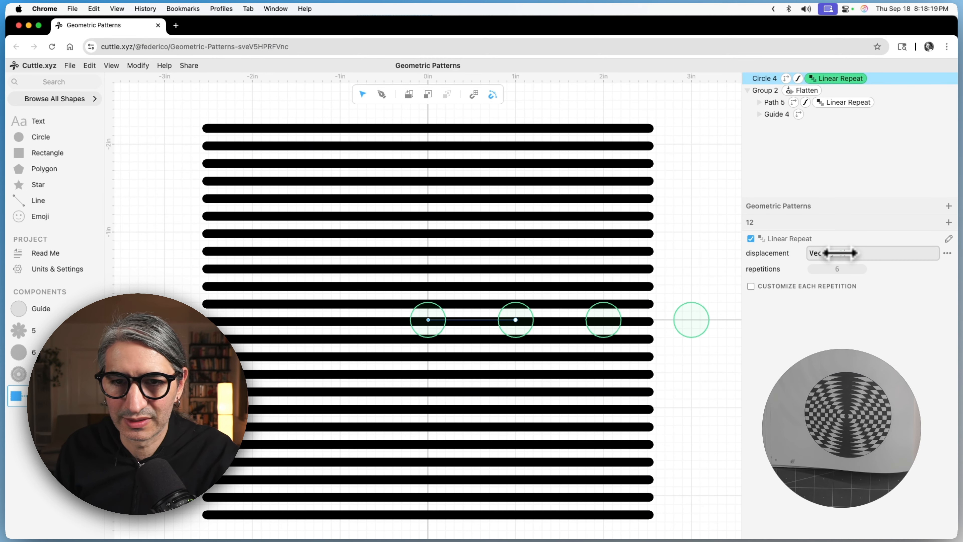
type("0")
left_click(751, 286)
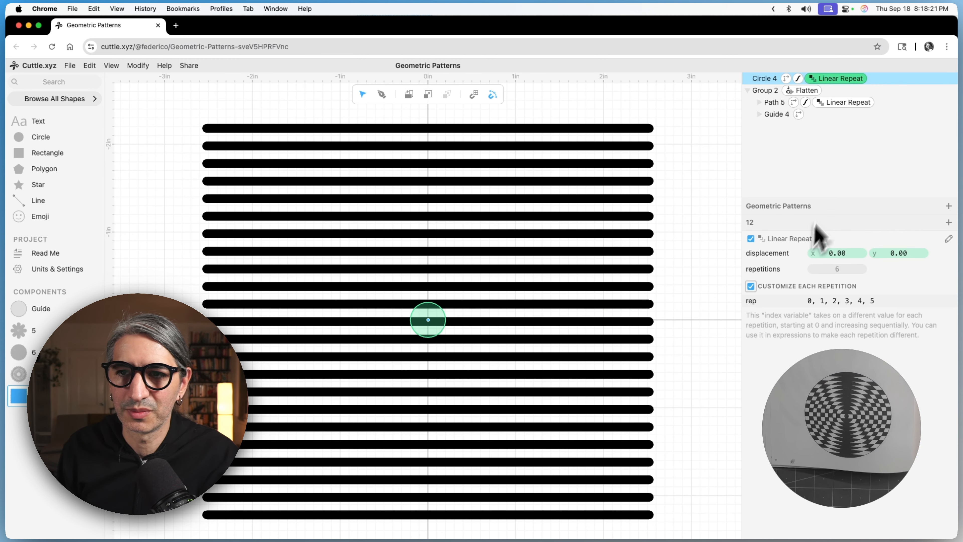
Step: Set the repeated circle's scale to the expression 0.4*rep to form concentric rings
left_click(786, 79)
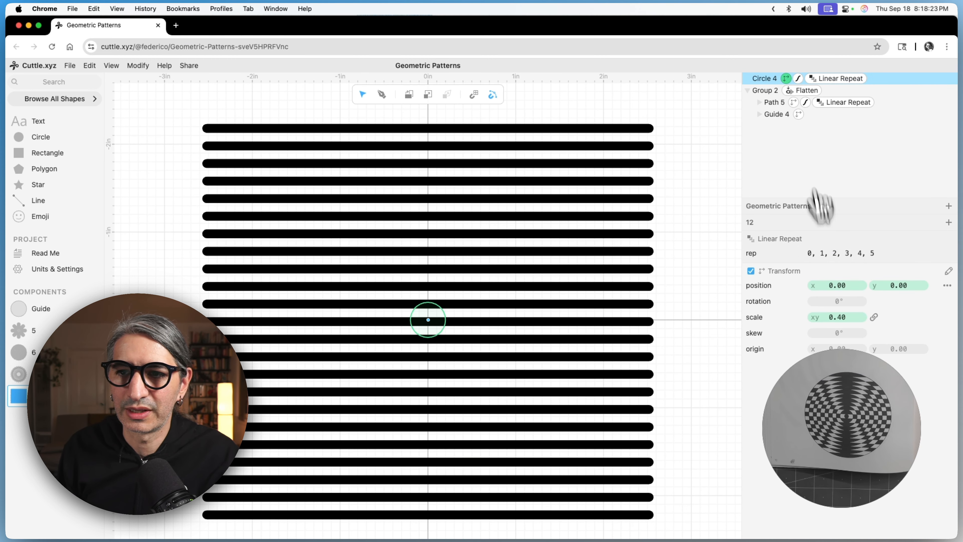
left_click(834, 319)
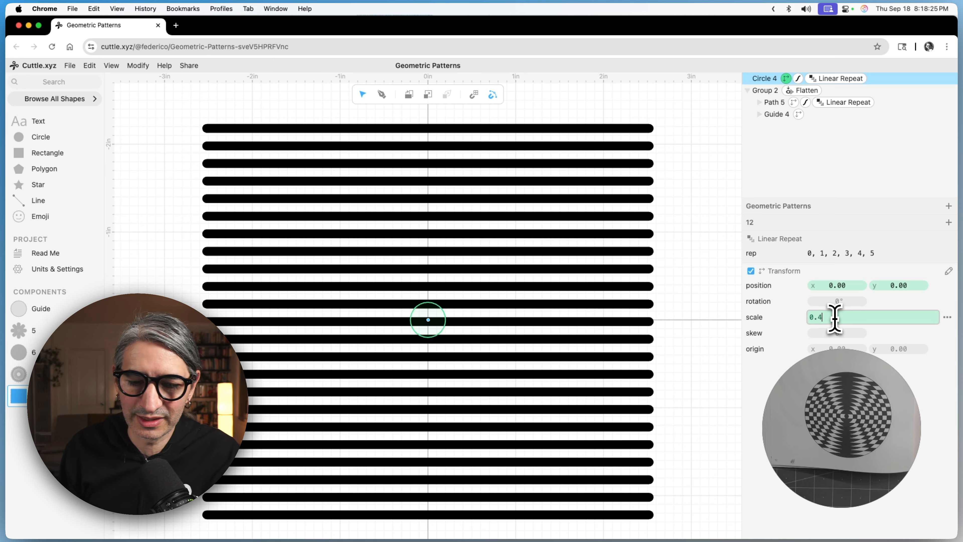
type("*rep")
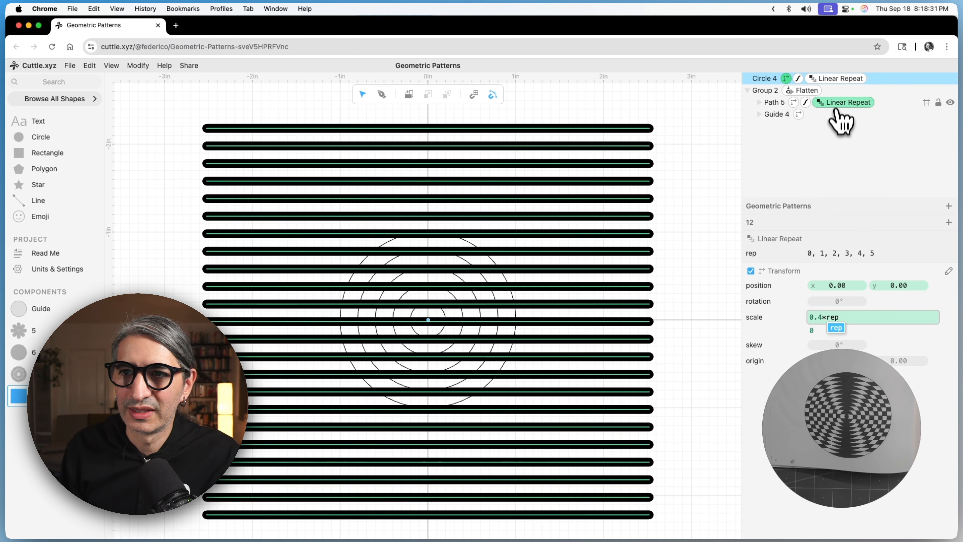
Step: Increase the circle's Linear Repeat repetitions until the concentric rings span nearly the full height of the lines
left_click(840, 79)
left_click_drag(839, 269, 847, 271)
left_click(687, 254)
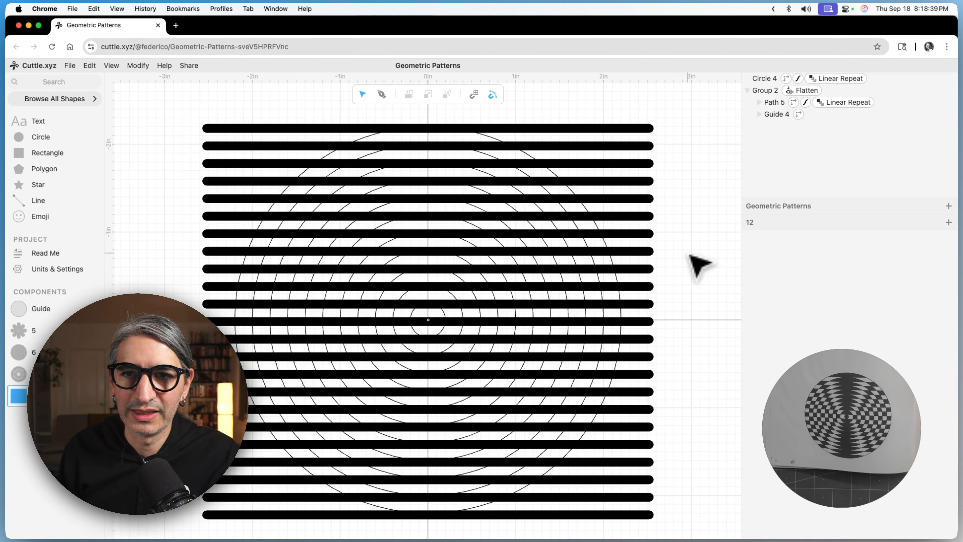
Step: Combine the repeated circles and the flattened line group into a compound path with a black fill
scroll(689, 255, "down", 5)
left_click_drag(703, 254, 676, 248)
mouse_move(253, 136)
left_mouse_down()
mouse_move(285, 200)
mouse_move(601, 480)
left_mouse_up()
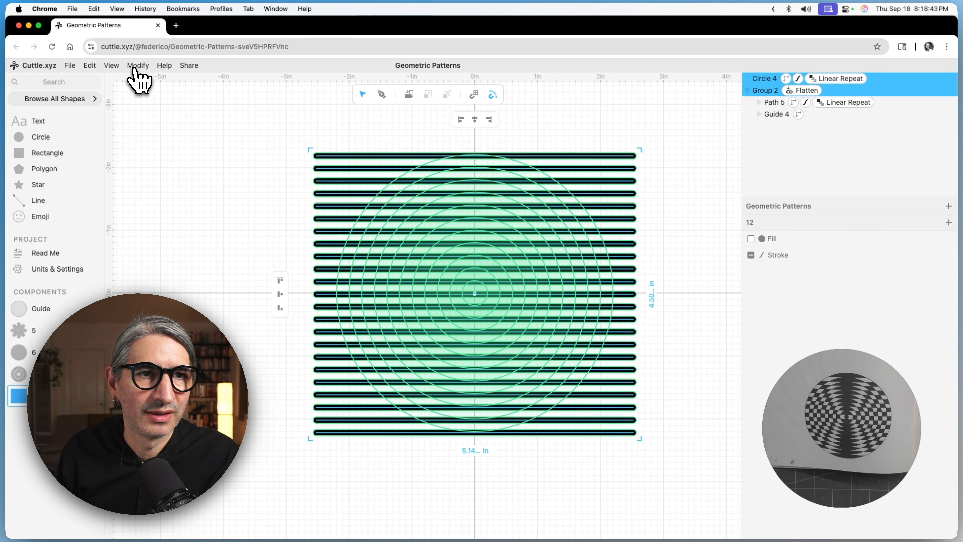
left_click(91, 67)
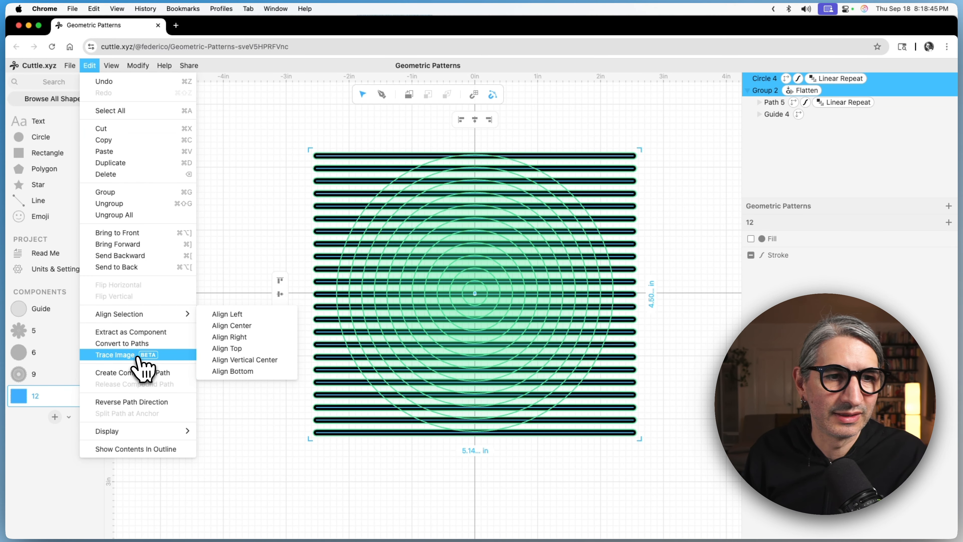
left_click(137, 371)
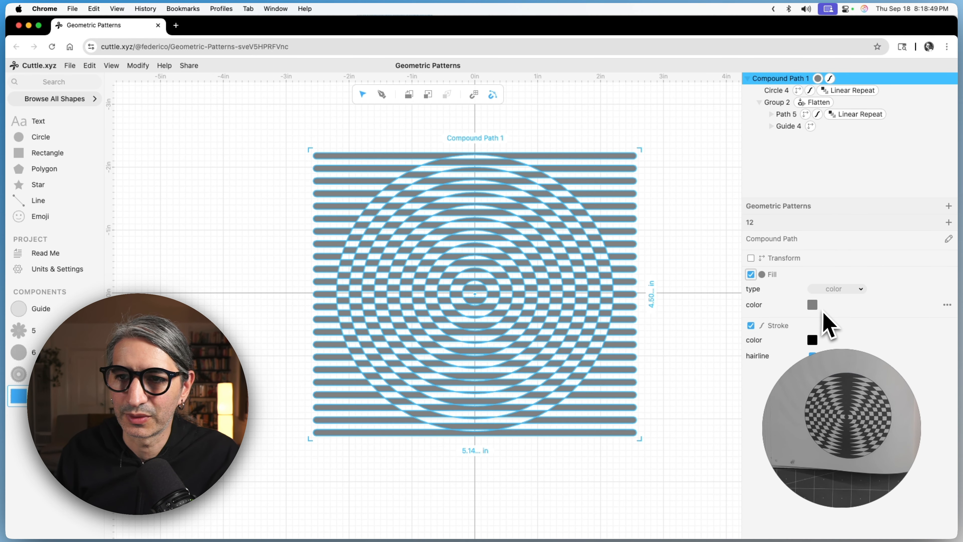
left_click(813, 305)
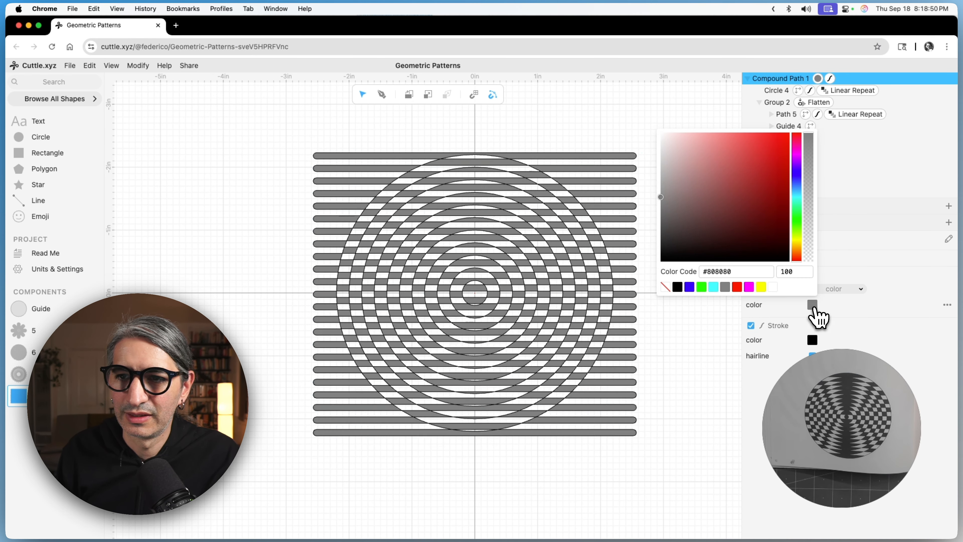
left_click(679, 287)
left_click(692, 309)
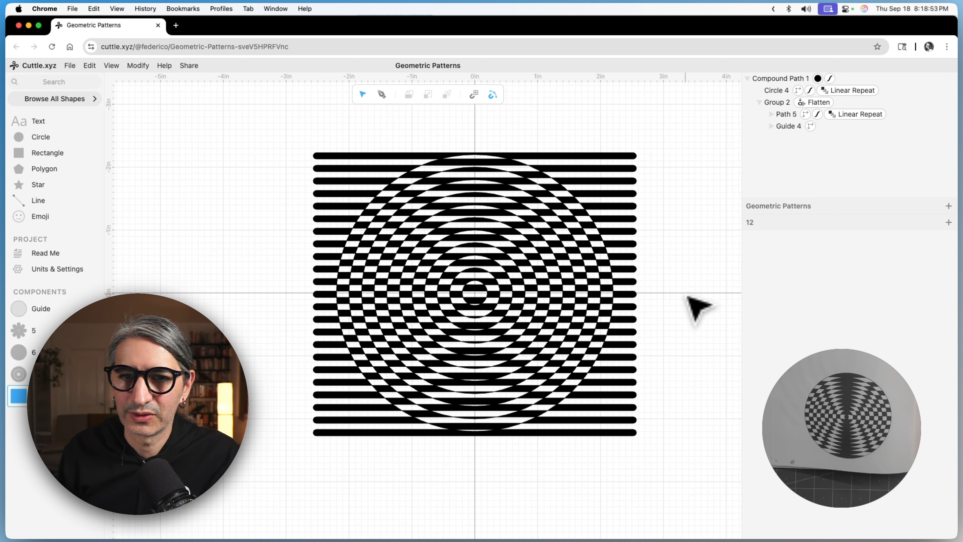
scroll(697, 307, "up", 2)
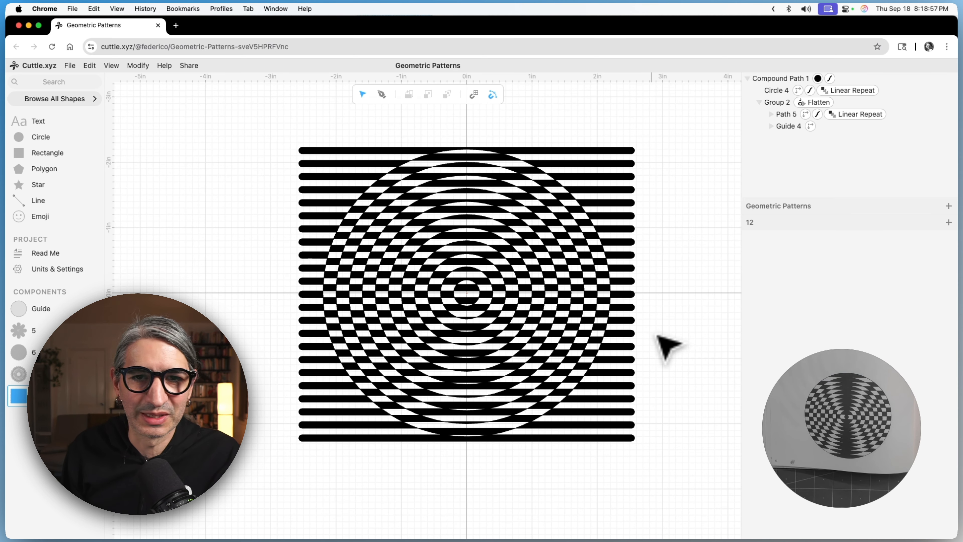
scroll(679, 328, "up", 3)
scroll(677, 319, "up", 3)
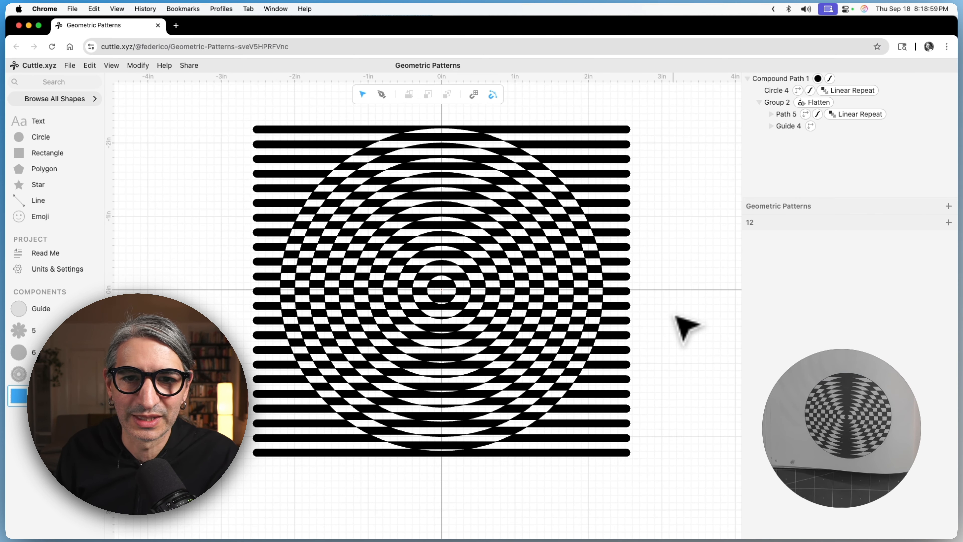
key("super+a")
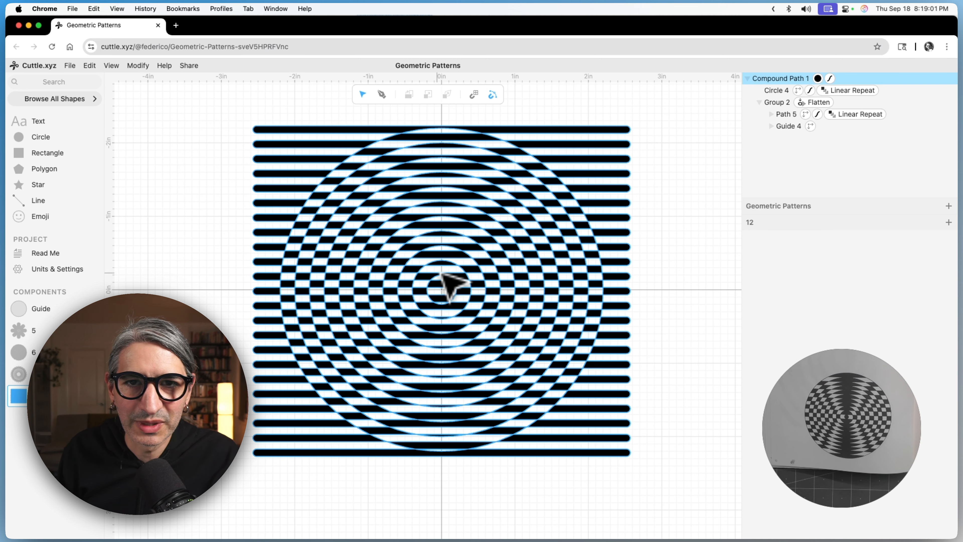
left_click(669, 245)
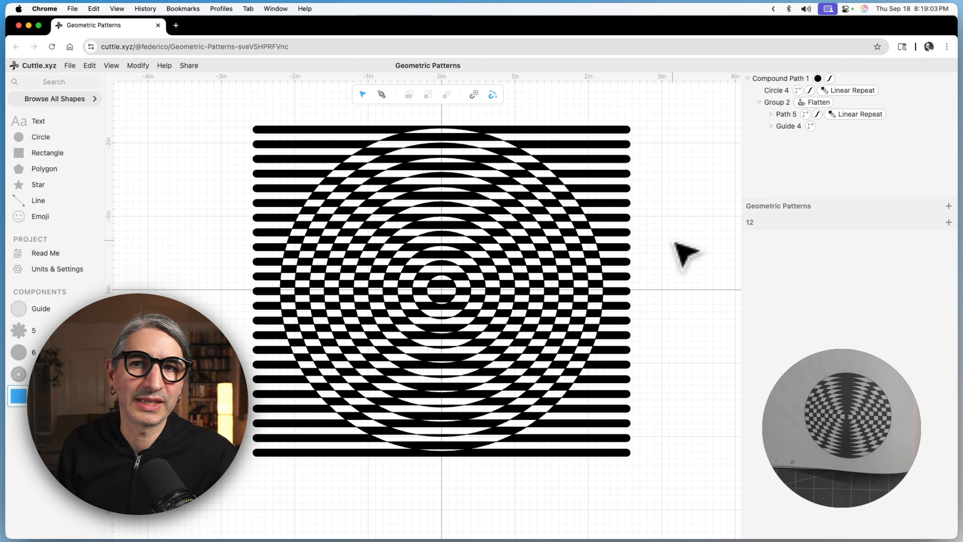
Step: Place a Guide circle at the origin and use it to mask the compound path of lines and rings
left_click_drag(18, 308, 440, 290)
left_click_drag(220, 104, 580, 444)
left_click(137, 66)
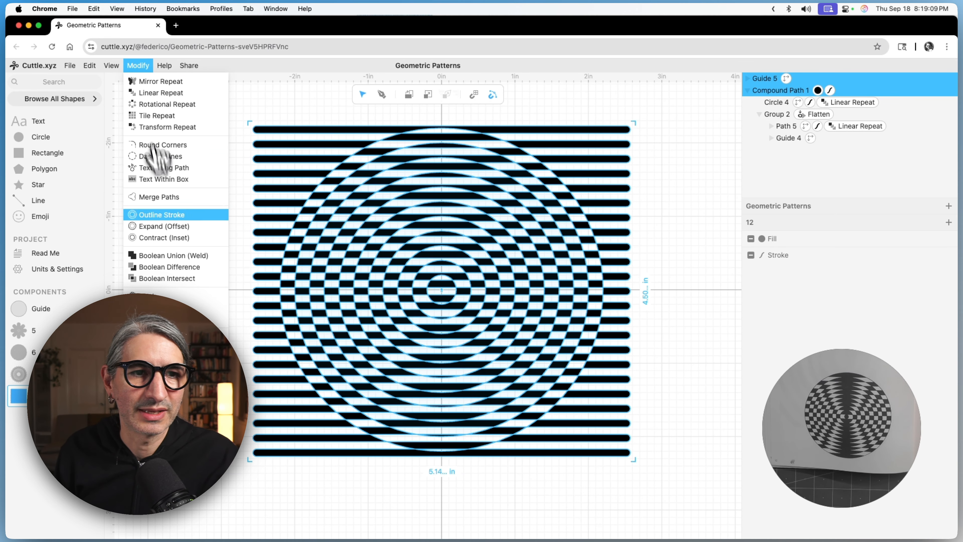
left_click(170, 295)
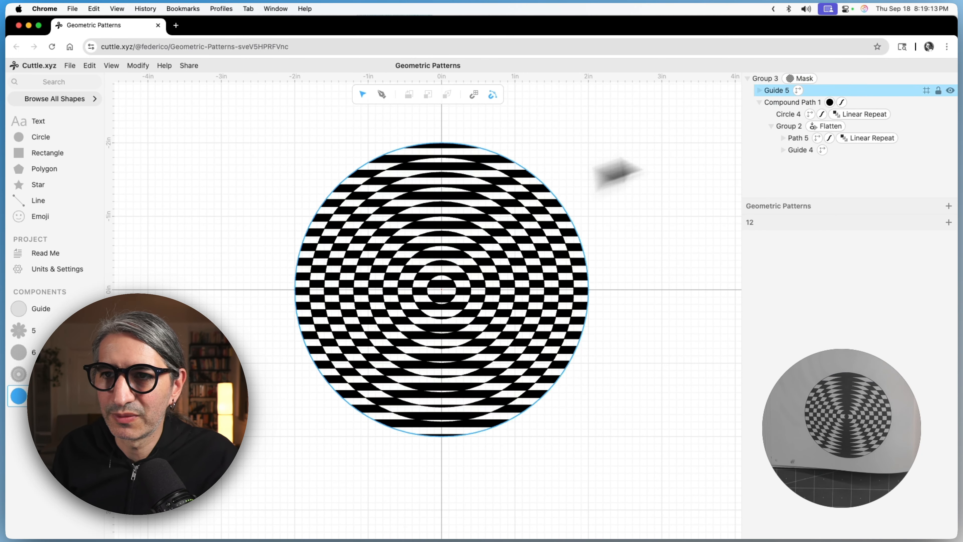
Step: Adjust the stroke width of the repeated horizontal lines inside the masked pattern
left_click(833, 138)
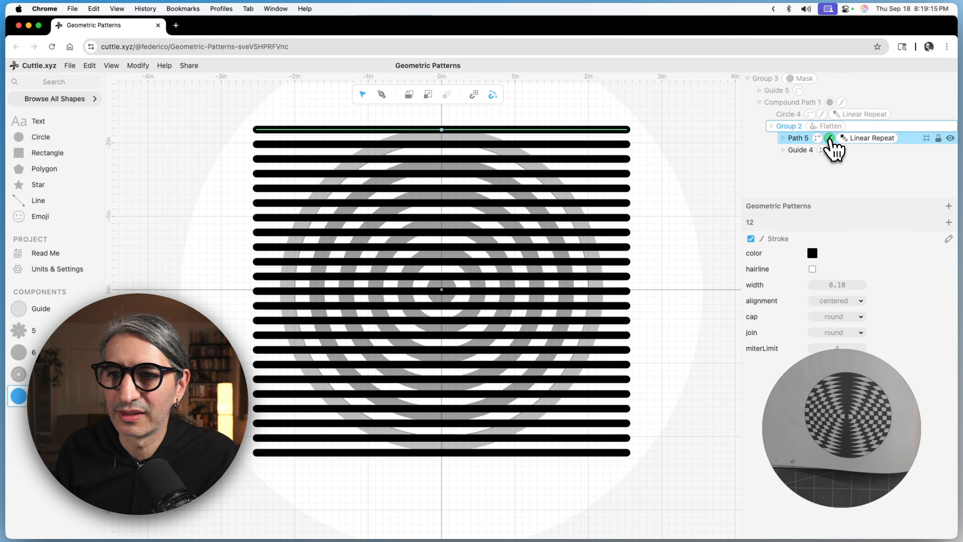
mouse_move(835, 285)
left_mouse_down()
mouse_move(845, 285)
mouse_move(787, 281)
left_mouse_up()
left_click(681, 273)
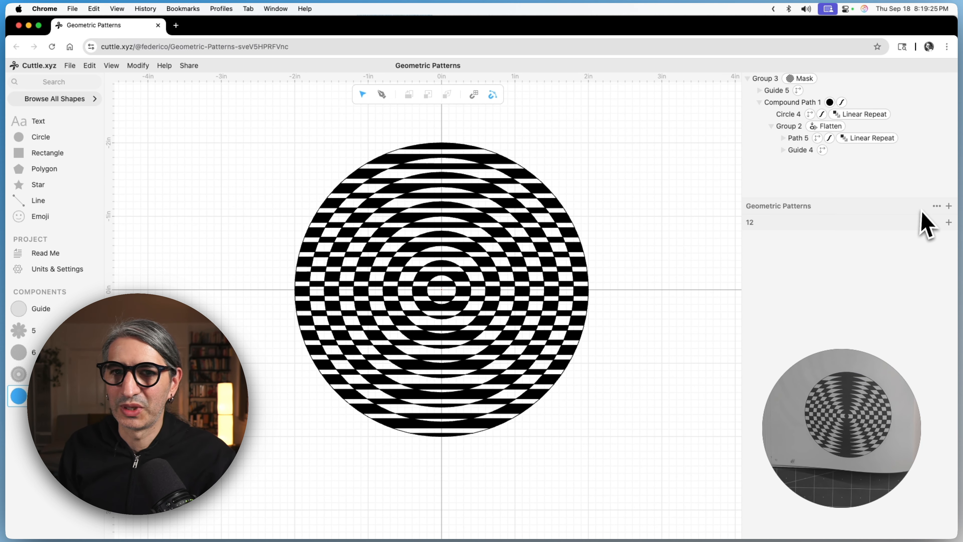
Step: Create a new component named 15 and place a Guide circle in it at position 0, 0
scroll(670, 292, "up", 1)
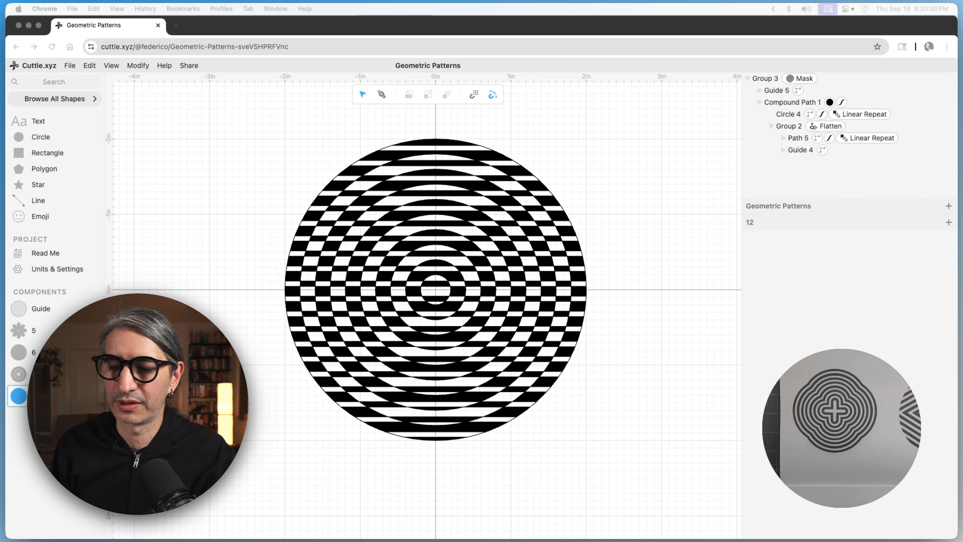
left_click(54, 417)
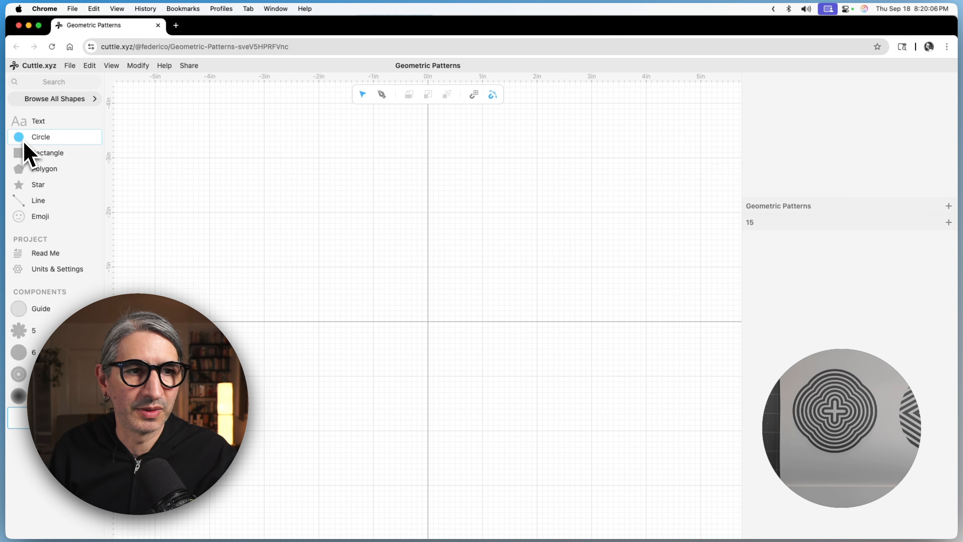
left_click_drag(34, 311, 429, 323)
scroll(609, 342, "up", 1)
left_click_drag(592, 344, 626, 319)
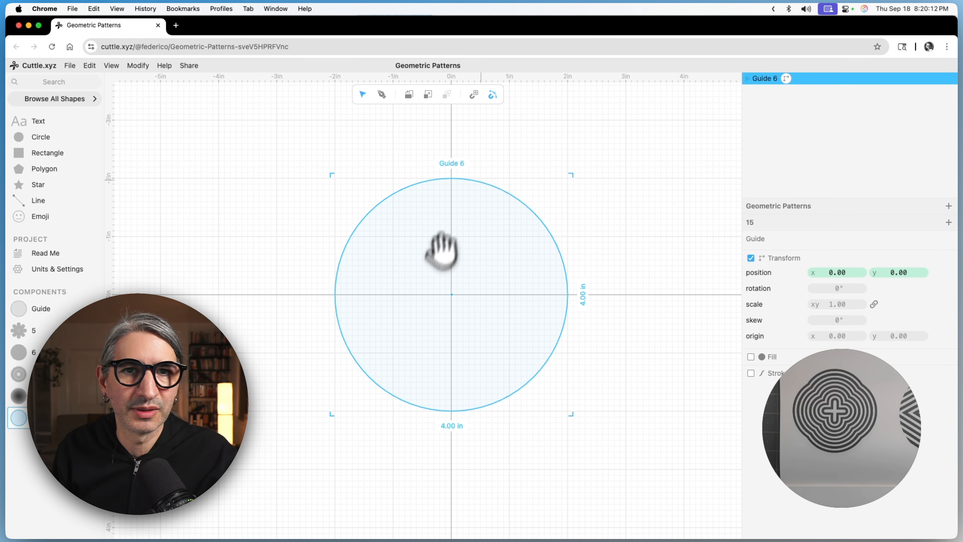
Step: Draw a vertical line about 0.71 in long with the Pen tool, from a point on the Y axis above the origin down to the origin
left_click(382, 95)
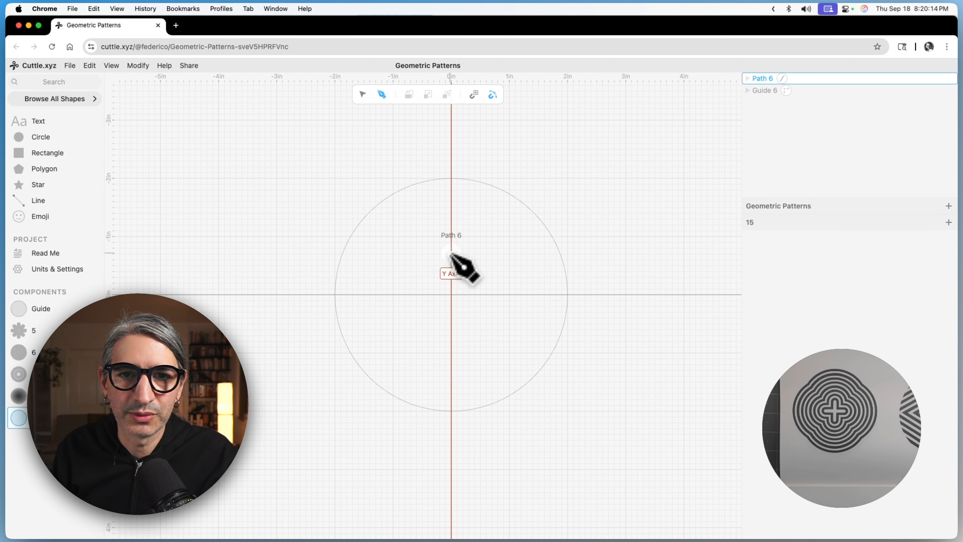
left_click(452, 253)
left_click(451, 295)
key("Escape")
left_click(486, 303)
Step: Apply a Rotational Repeat with 4 repetitions to the vertical line to form a cross
left_click_drag(481, 245, 444, 308)
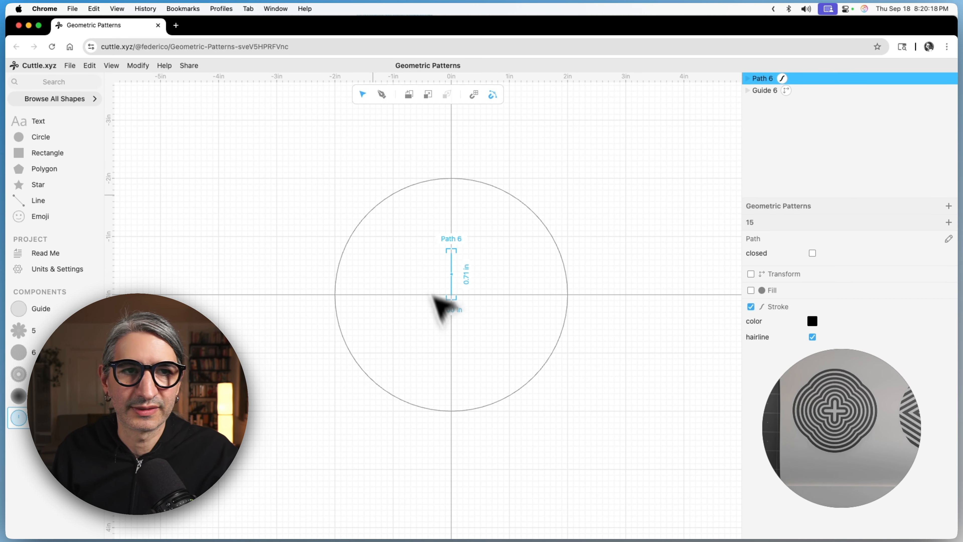
left_click(137, 65)
left_click(162, 104)
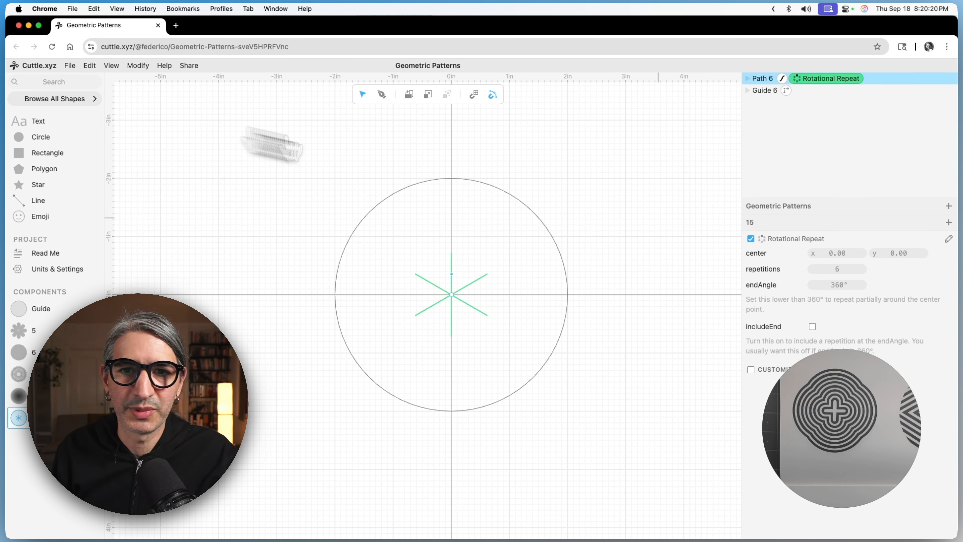
left_click(841, 269)
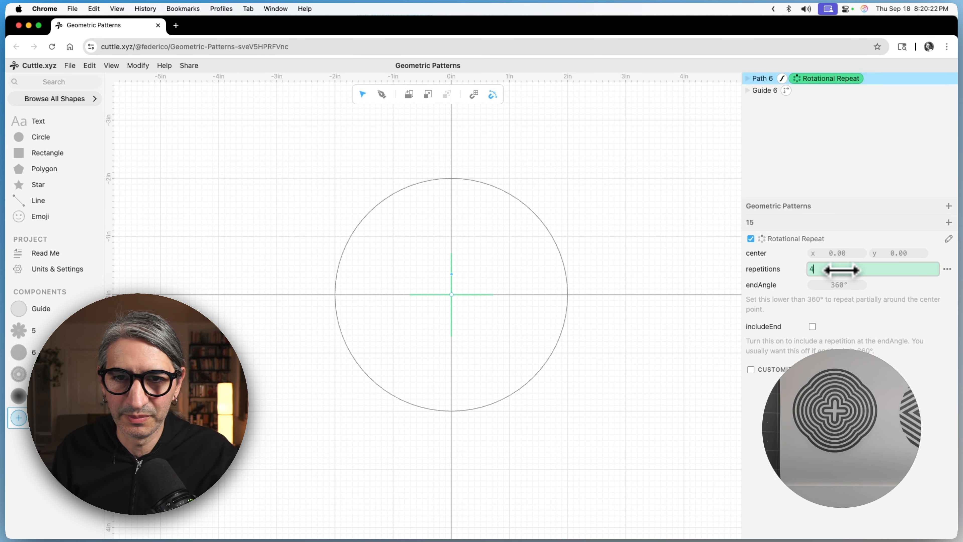
type("4")
left_click(683, 329)
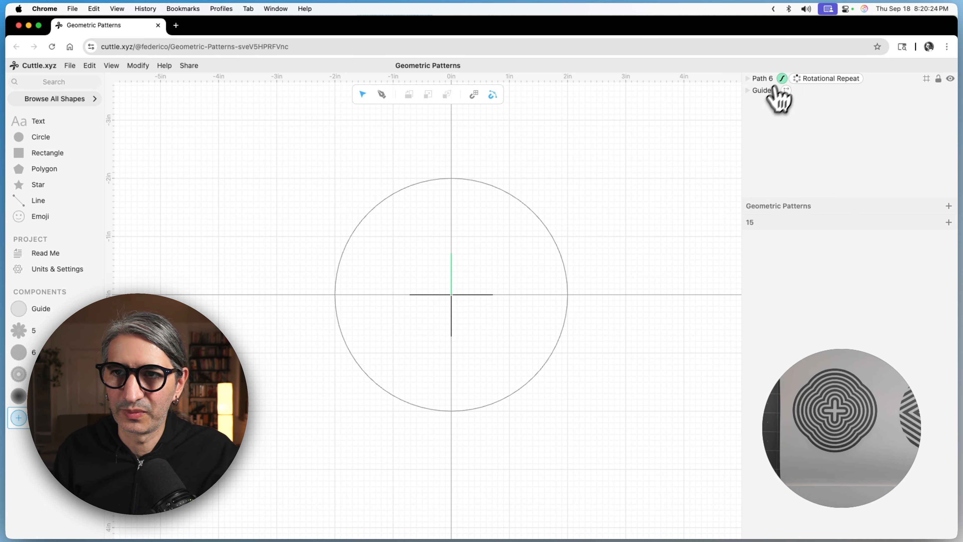
Step: Turn off the hairline option for the cross's stroke to give the arms thickness
left_click(783, 79)
left_click(813, 270)
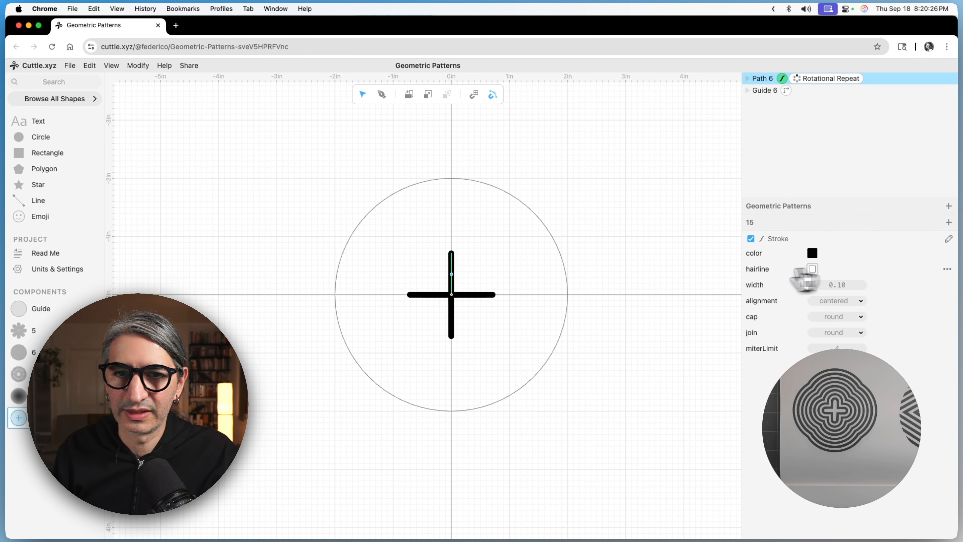
left_click(675, 284)
Step: Shorten the cross's arms to about 0.48 in by moving the line's outer anchor along the Y axis toward the origin
scroll(593, 313, "up", 2)
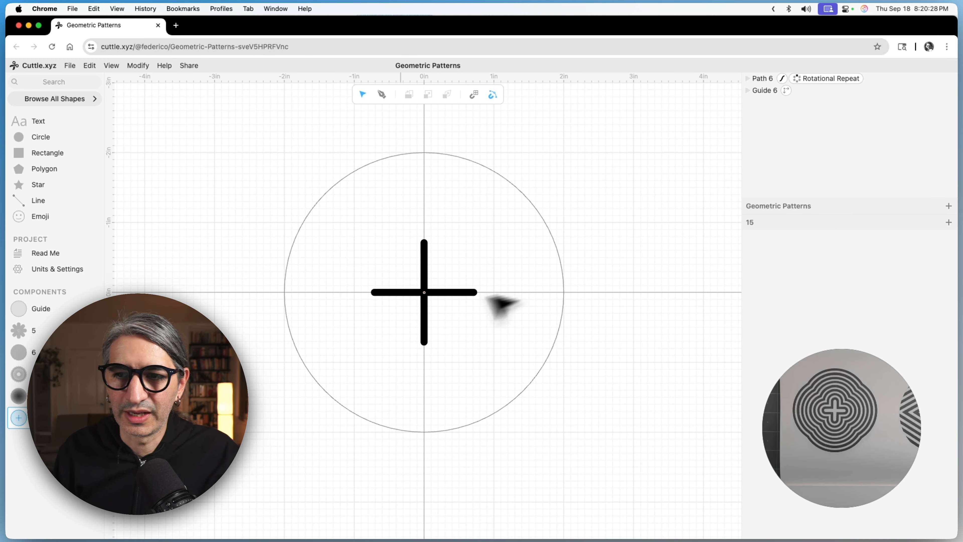
scroll(419, 294, "up", 1)
left_click(430, 239)
left_click(429, 231)
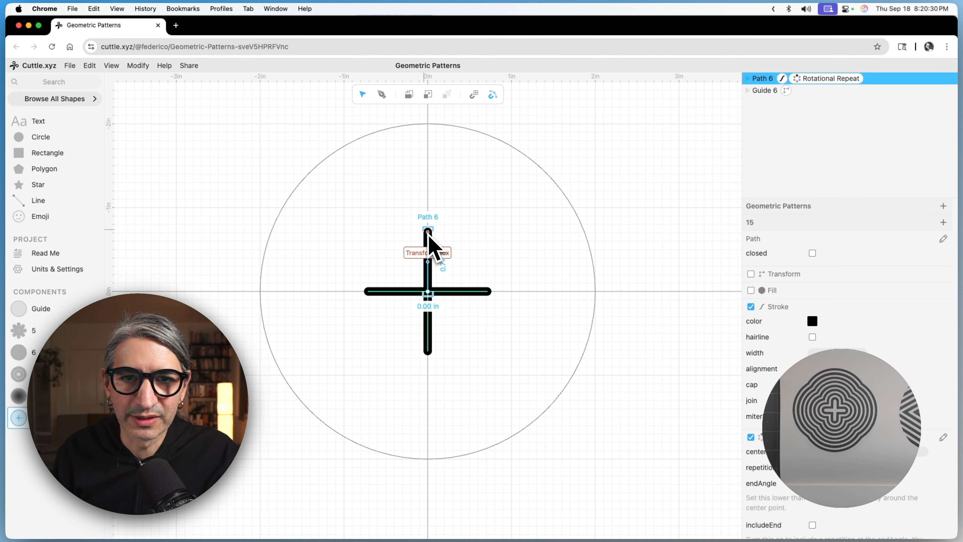
left_click_drag(428, 231, 429, 249)
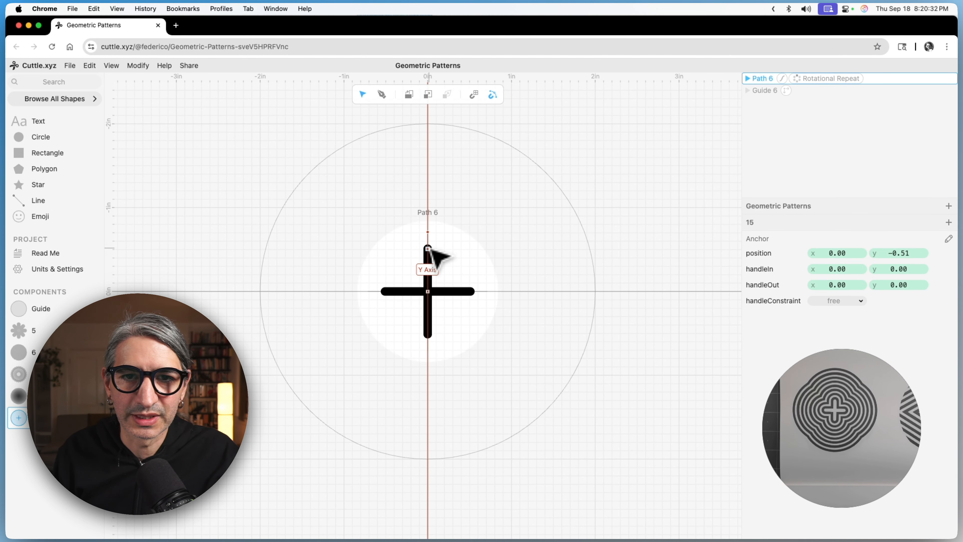
left_click(520, 239)
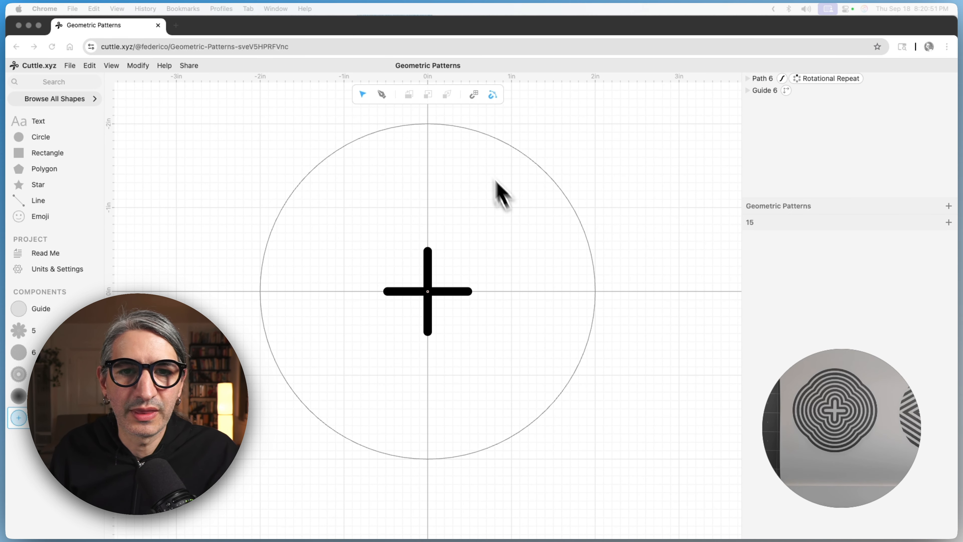
Step: Apply Flatten to the cross with strokeResult enabled to turn it into a single outline
left_click(354, 218)
left_click_drag(378, 216, 493, 356)
left_click(138, 66)
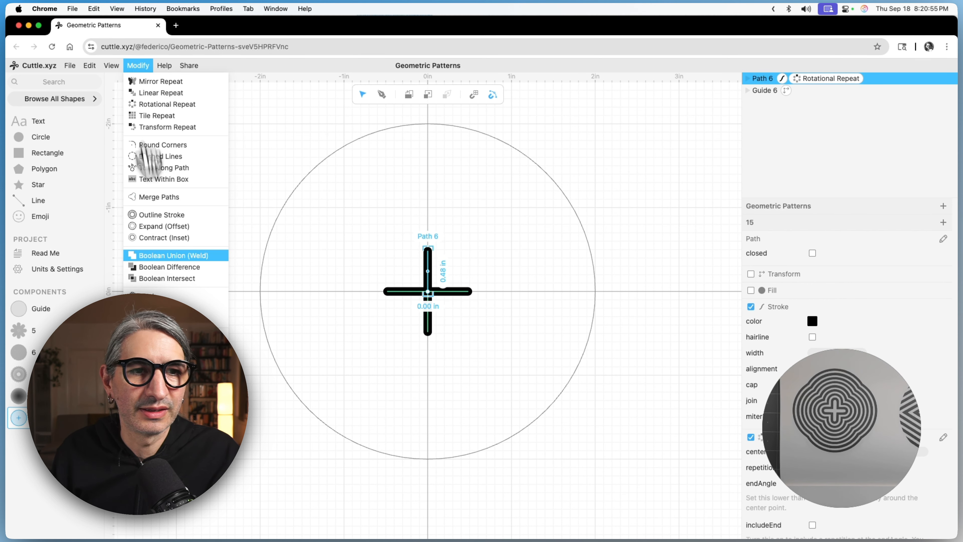
left_click(224, 334)
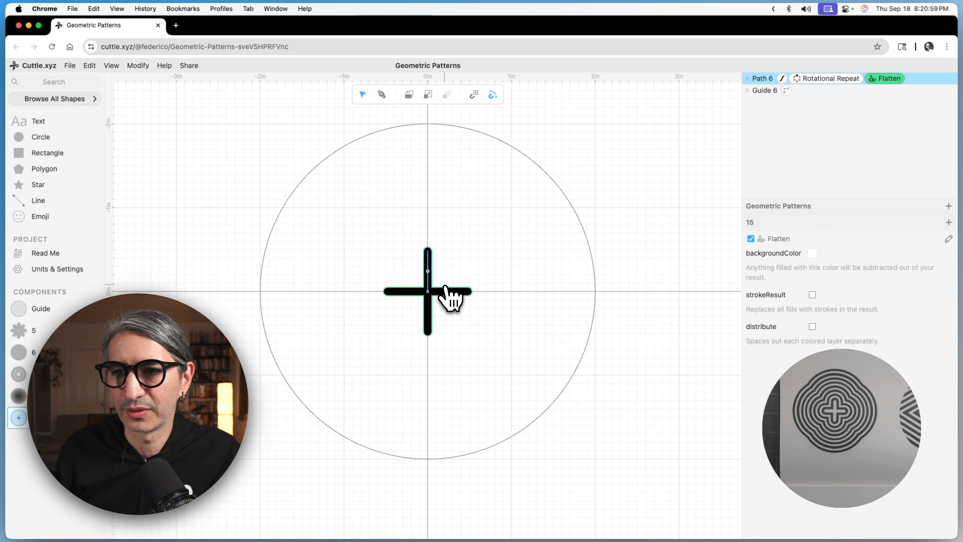
left_click(812, 295)
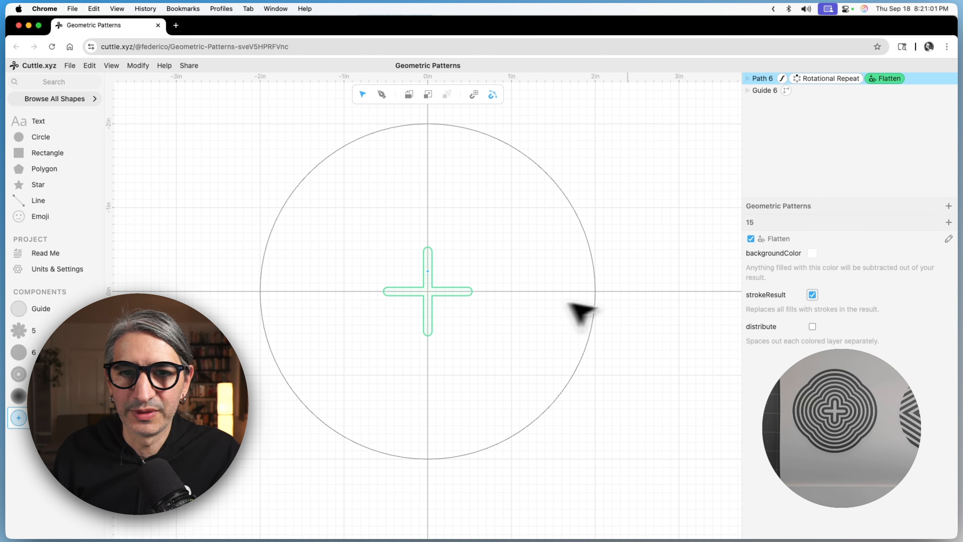
left_click(531, 307)
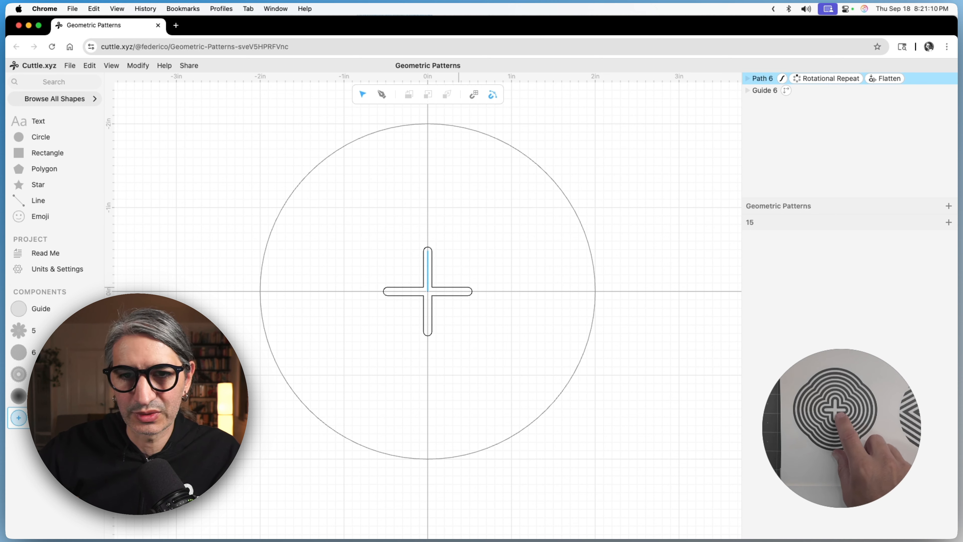
Step: Group the flattened cross and give the group a black non-hairline stroke with outer alignment
left_click(762, 79)
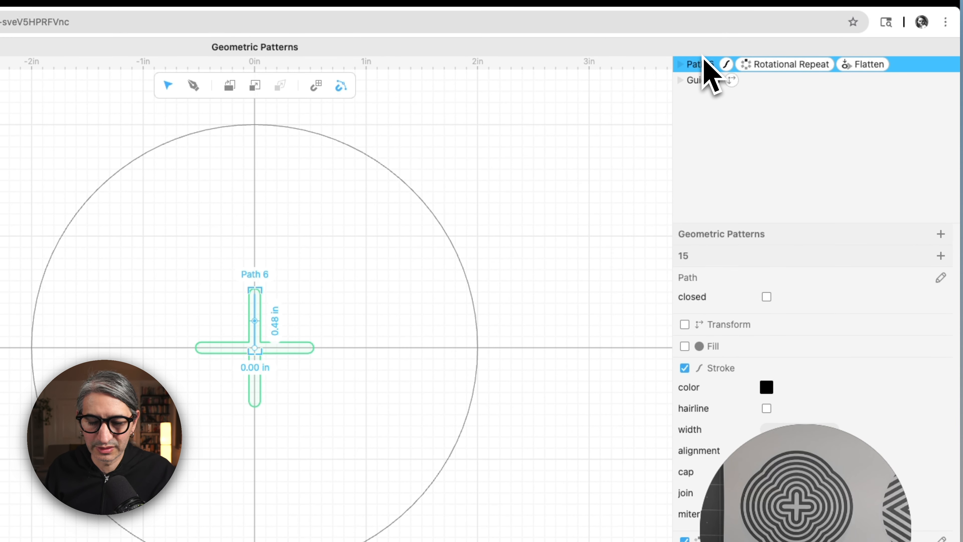
key("super+g")
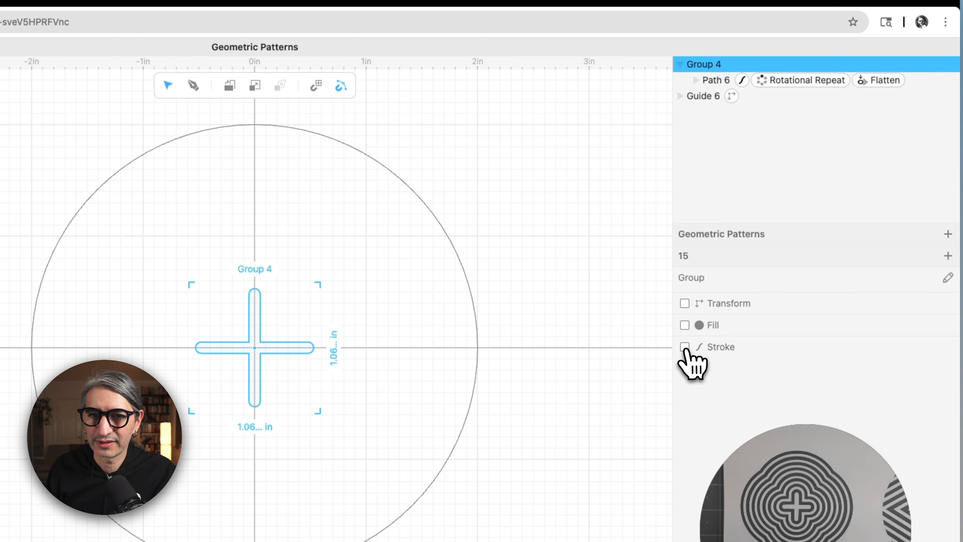
left_click(685, 347)
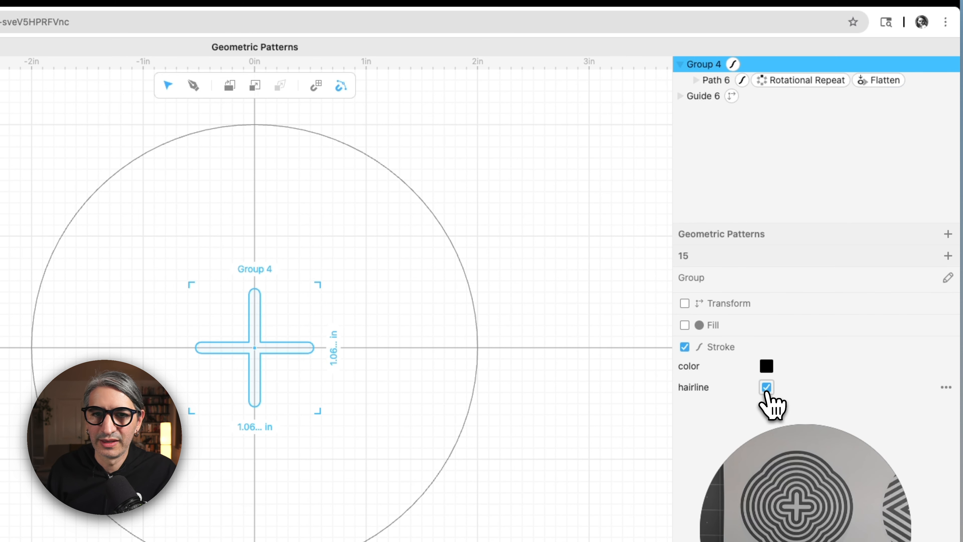
left_click(766, 387)
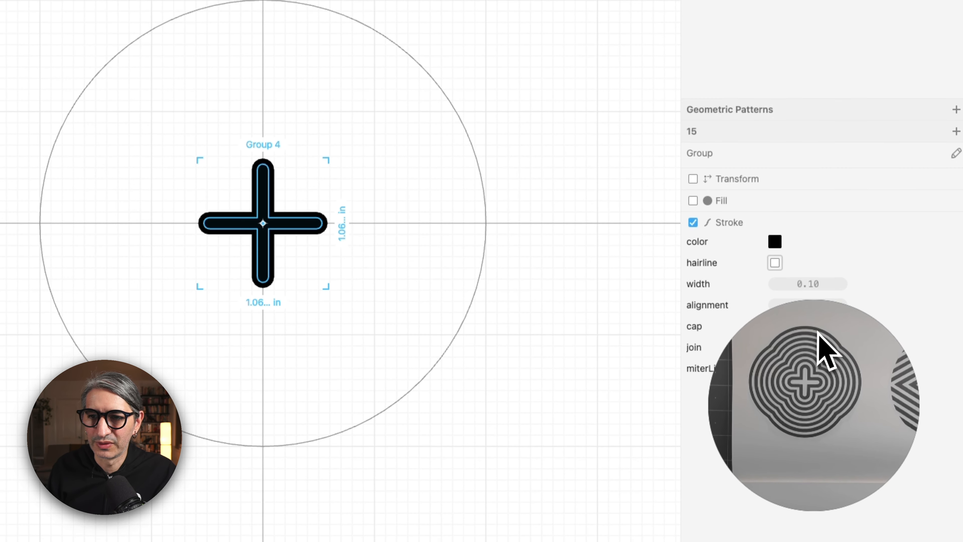
left_click(813, 303)
left_click(811, 333)
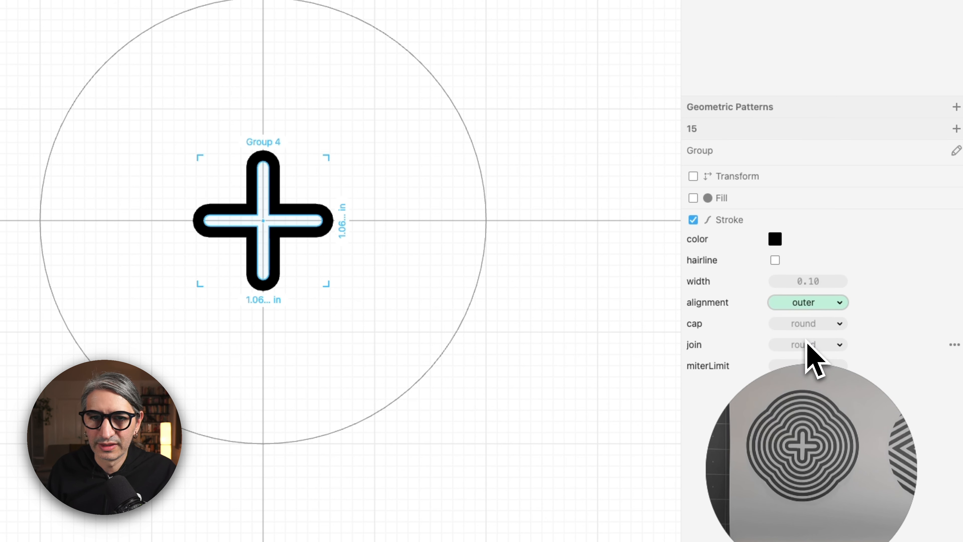
left_click_drag(807, 453, 803, 423)
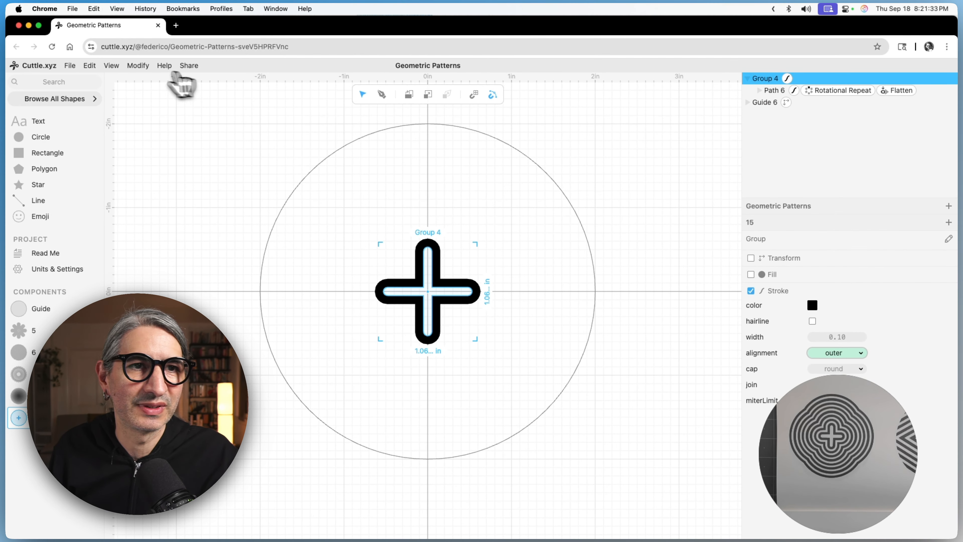
Step: Apply Expand (Offset) to the cross group and add a Linear Repeat with zero displacement
left_click(137, 66)
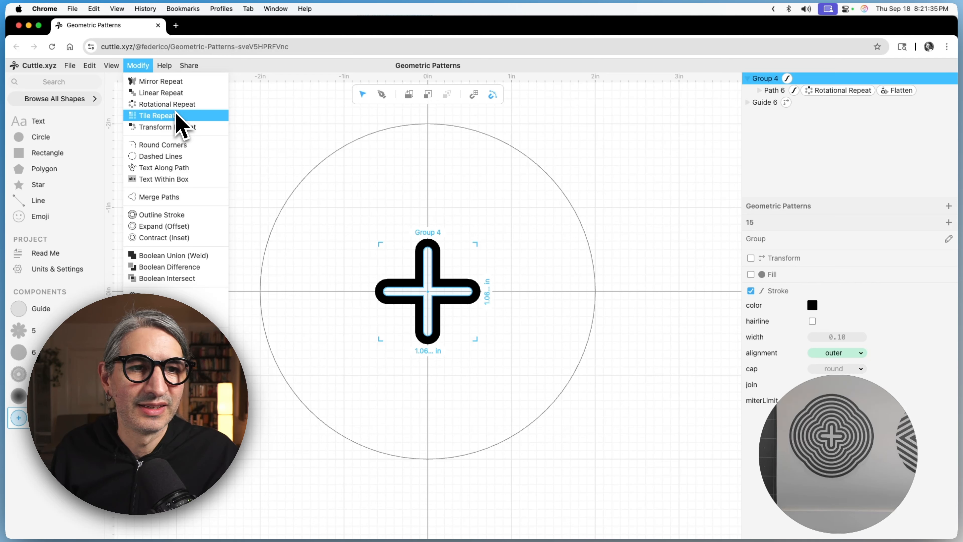
left_click(182, 228)
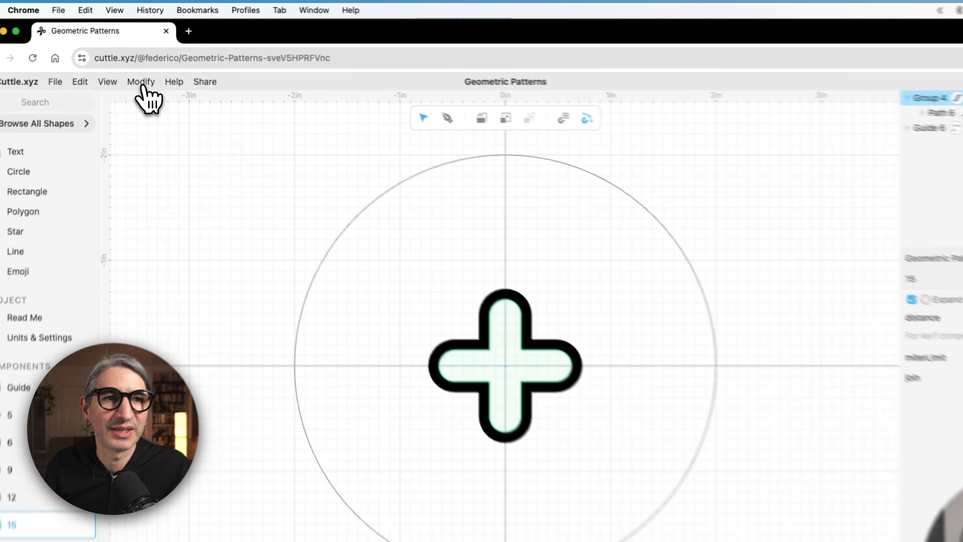
left_click(137, 65)
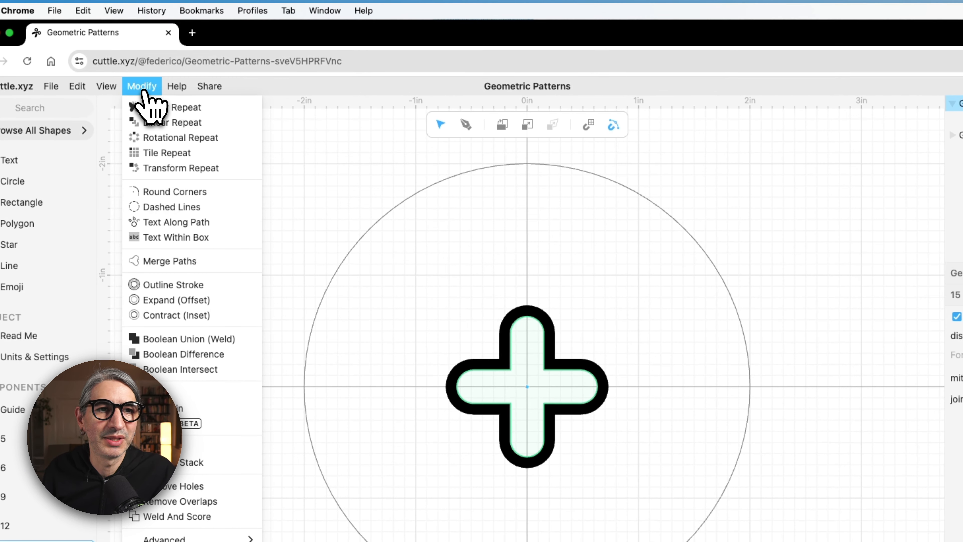
left_click(155, 123)
left_click_drag(840, 259, 689, 254)
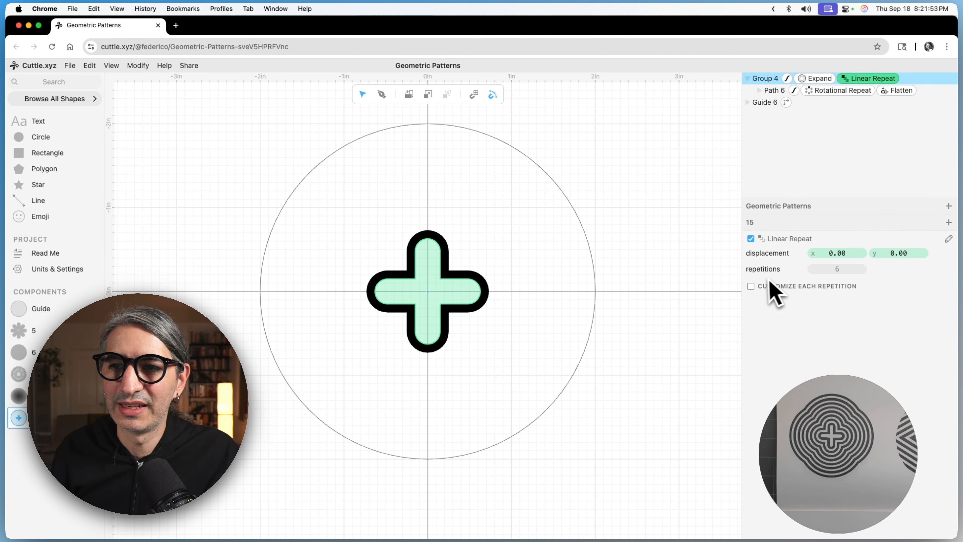
Step: Enable customization of each repetition in the Linear Repeat and set the Expand distance to rep*0.2
left_click(752, 286)
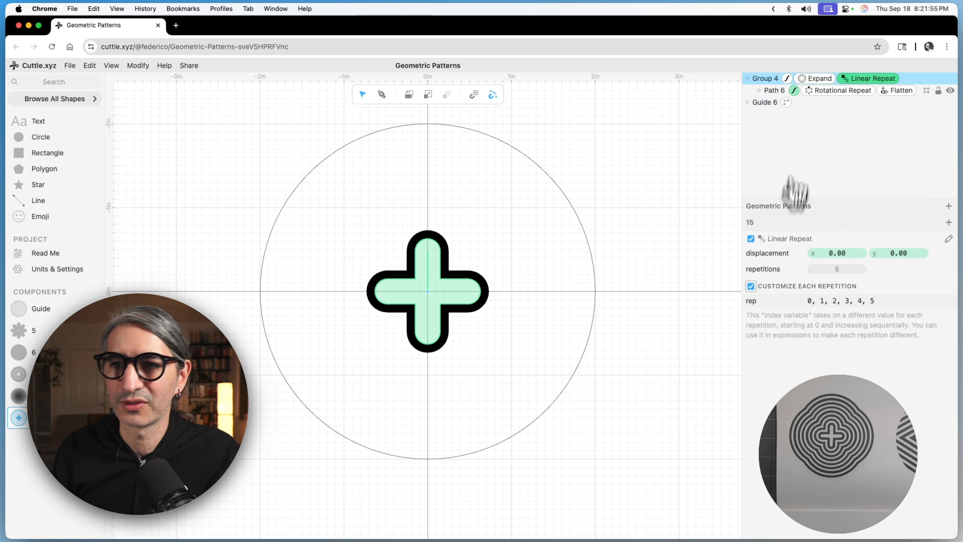
left_click(819, 80)
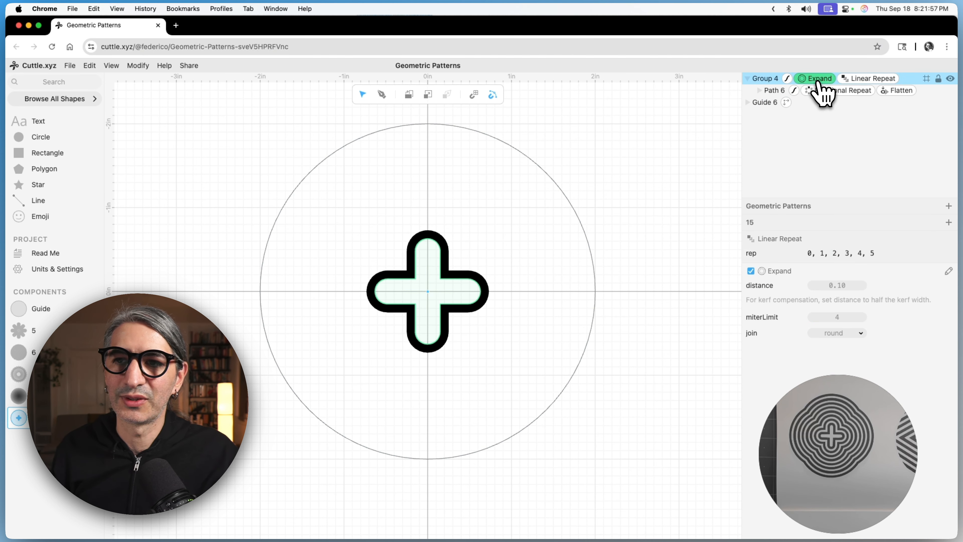
left_click(837, 286)
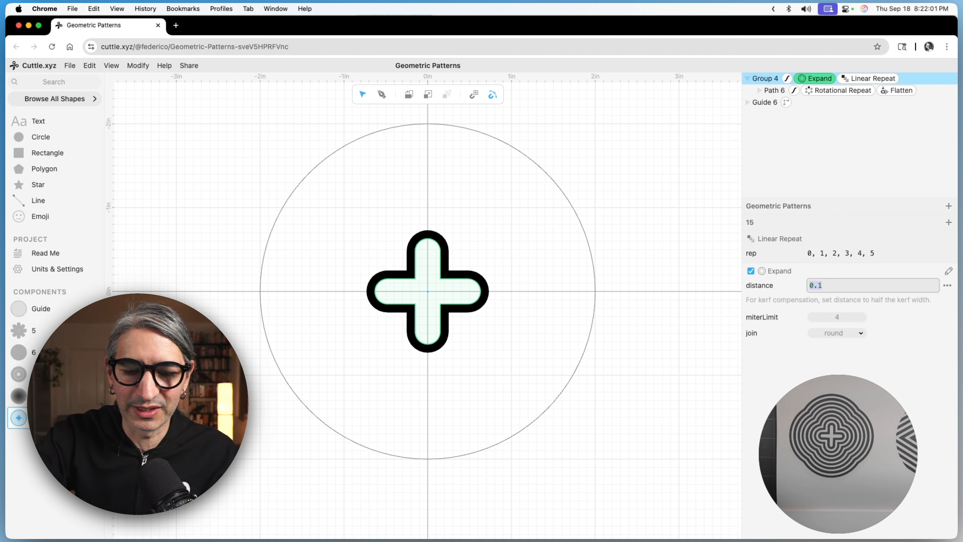
type("rep")
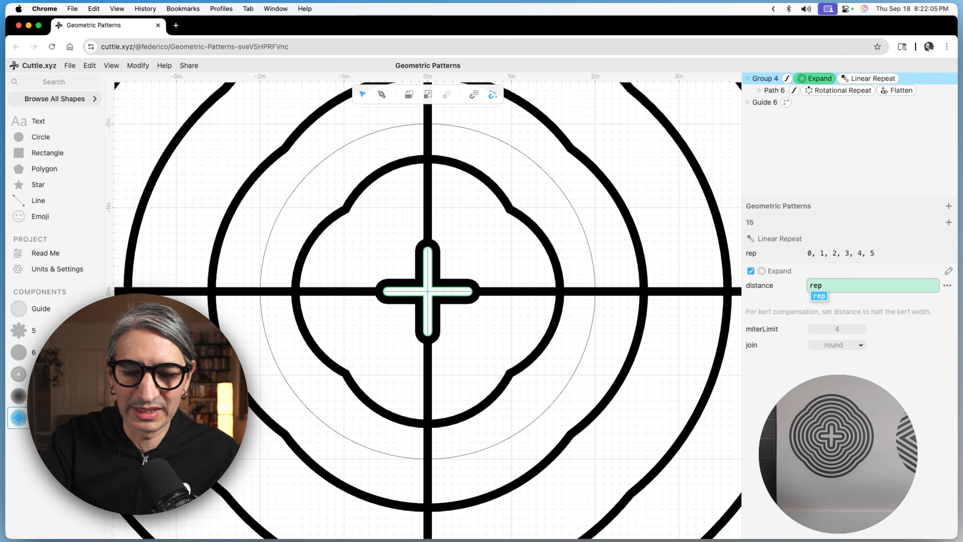
type("*")
type("0")
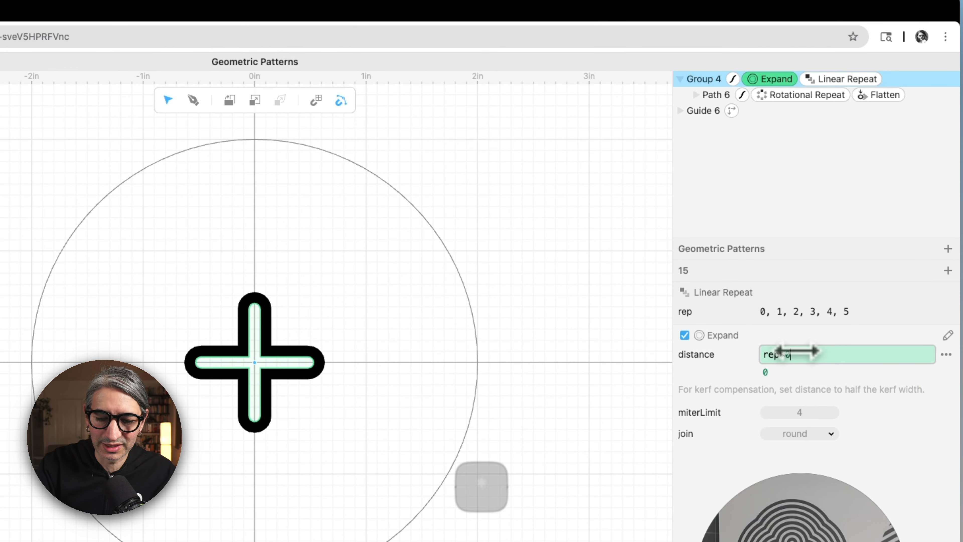
type(".2")
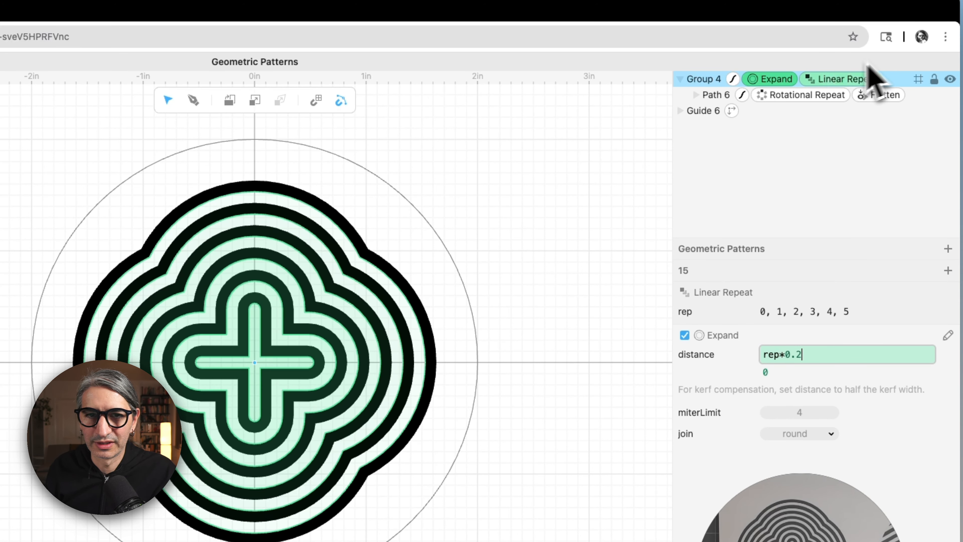
Step: Hide the guide circle in the finished pattern 15
left_click(840, 79)
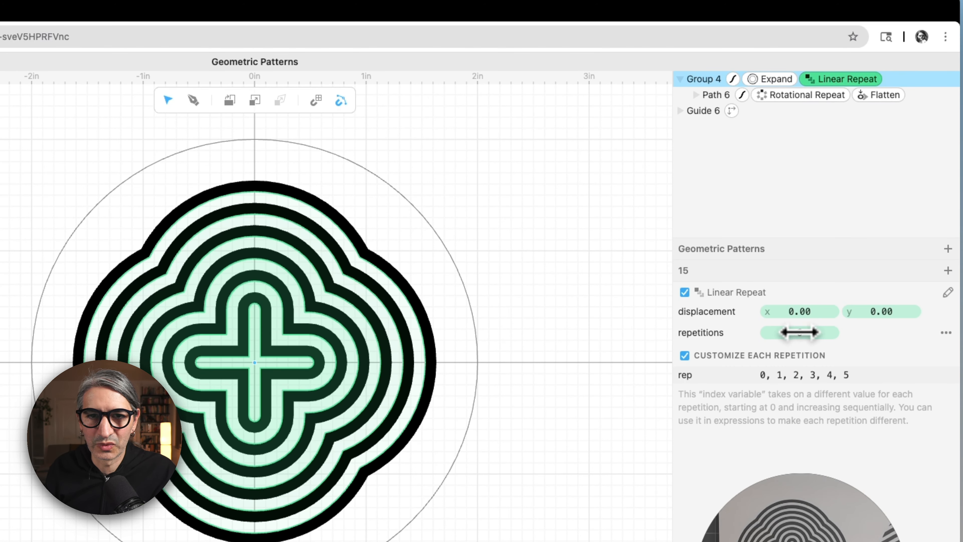
left_click(568, 346)
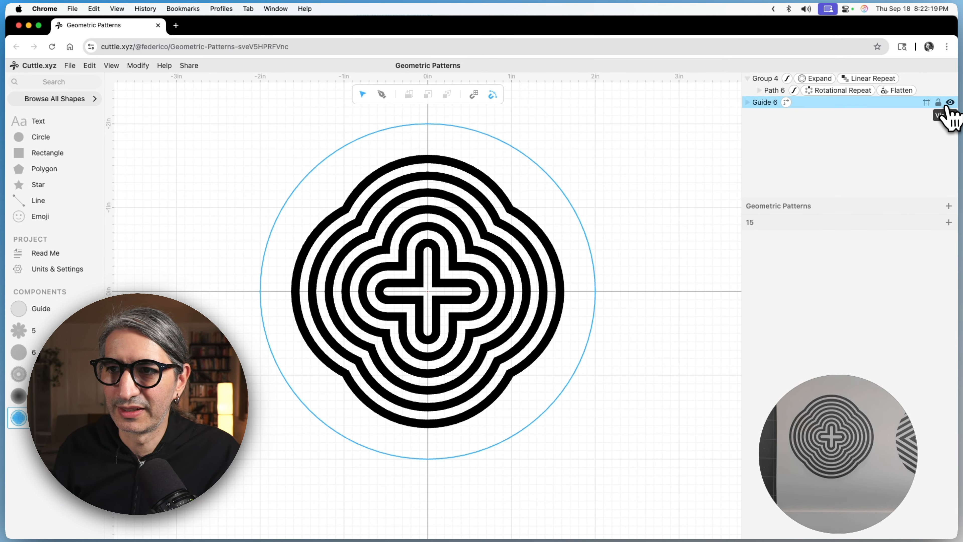
left_click(950, 103)
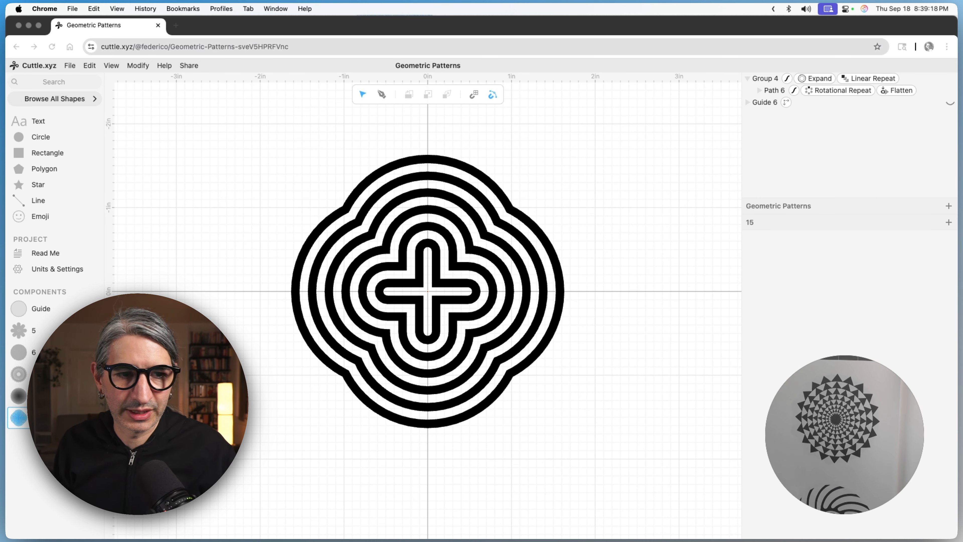
Step: Create a new component and name it 20
left_click(54, 439)
left_click(55, 439)
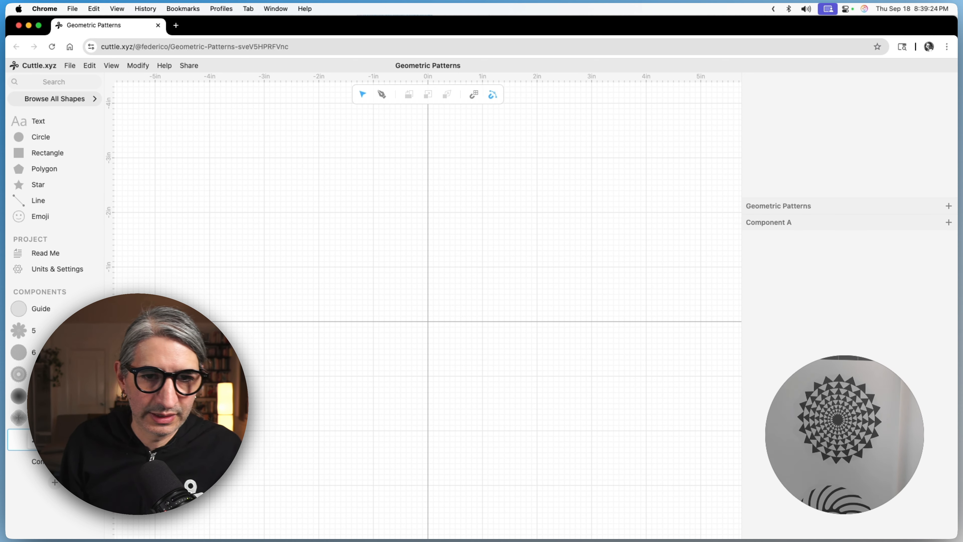
type("20")
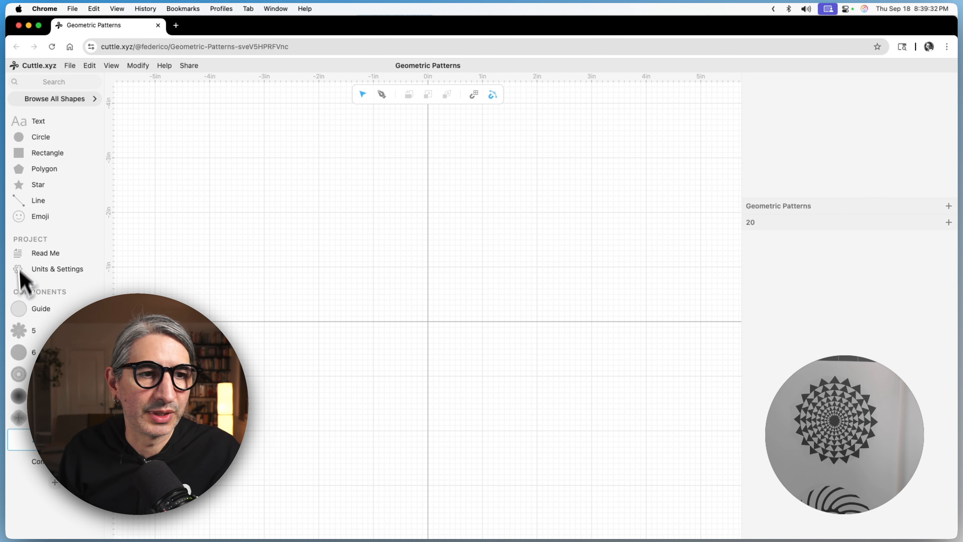
Step: Place the Guide component and a circle at the origin, and set the circle's scale to 0.5
left_click_drag(17, 307, 428, 321)
left_click_drag(19, 138, 428, 322)
left_click(833, 304)
type("0.5")
left_click(461, 318)
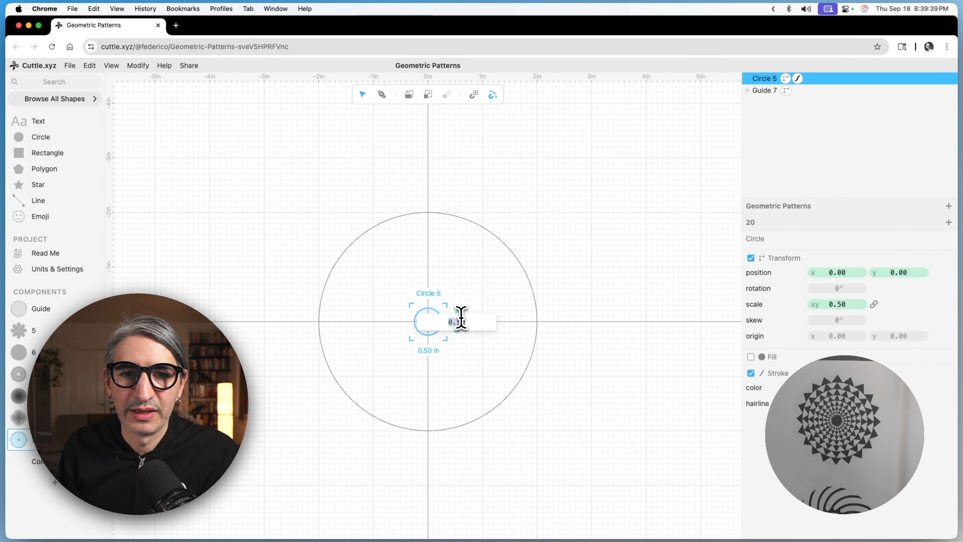
left_click(478, 283)
Step: Turn on the fill of the small central circle and make it white
scroll(440, 304, "up", 6)
left_click_drag(441, 302, 475, 185)
left_click_drag(394, 179, 512, 307)
left_click(751, 357)
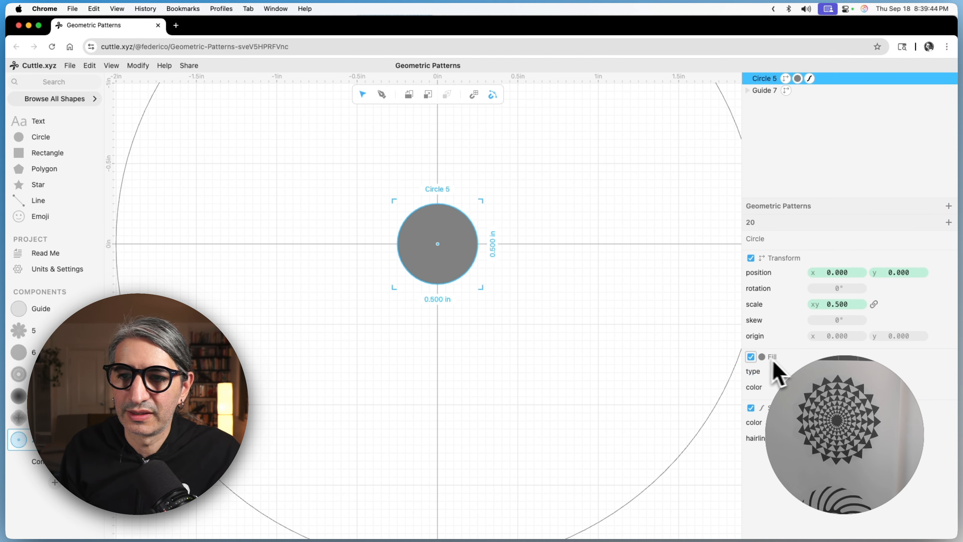
left_click_drag(857, 410, 887, 435)
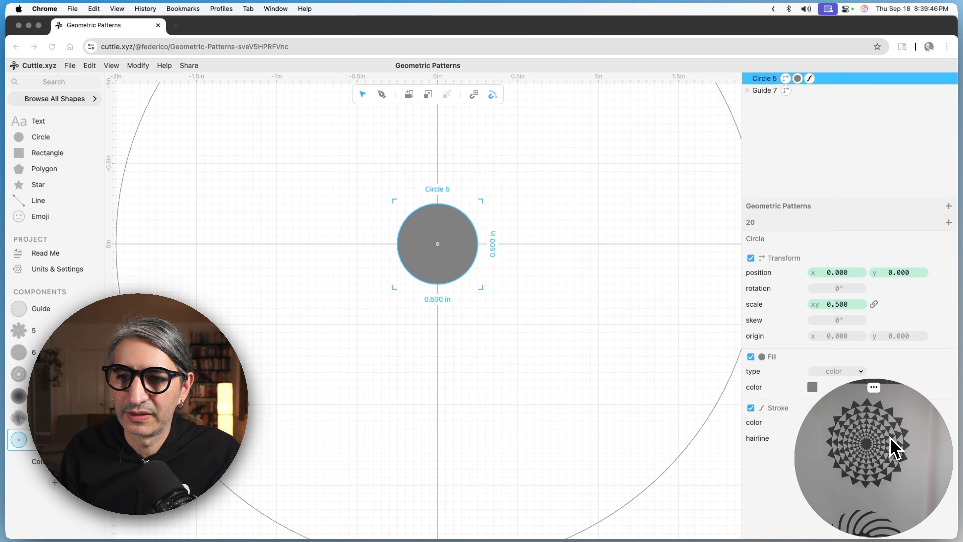
left_click(814, 393)
left_click(813, 393)
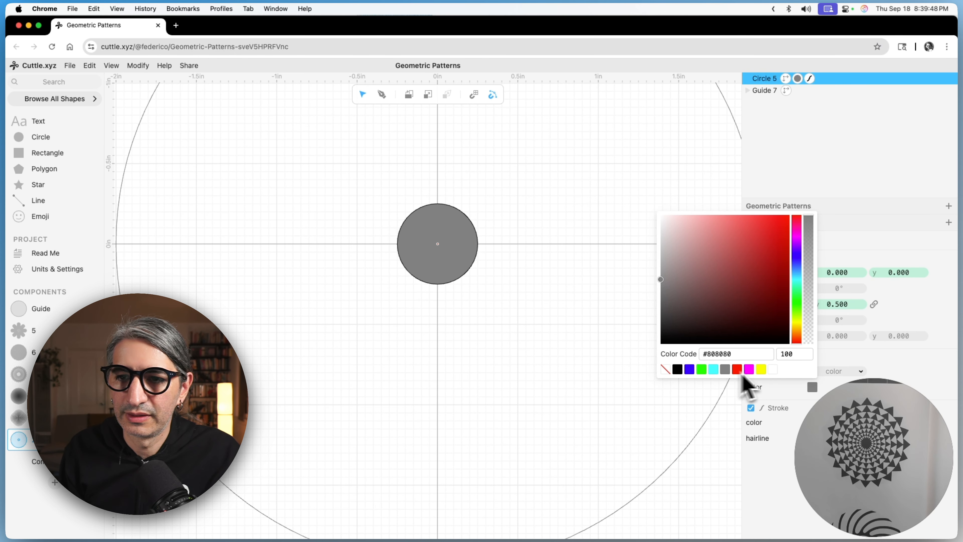
left_click(773, 368)
left_click(572, 347)
Step: Find a triangle by searching the shapes for "tri" and place it at scale 0.1 on the circle's top edge, centered on the Y axis
left_click(41, 81)
type("tri")
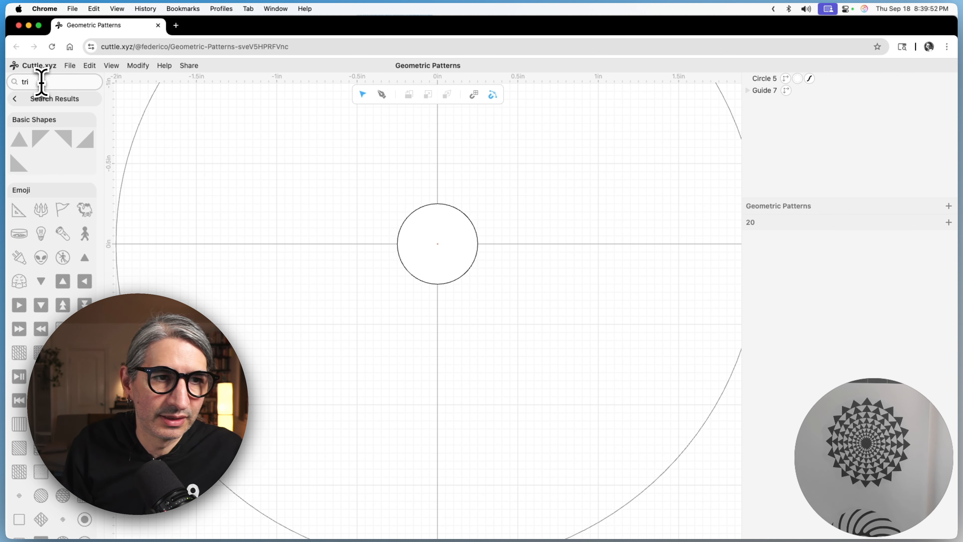
left_click_drag(27, 144, 577, 236)
scroll(529, 243, "up", 5)
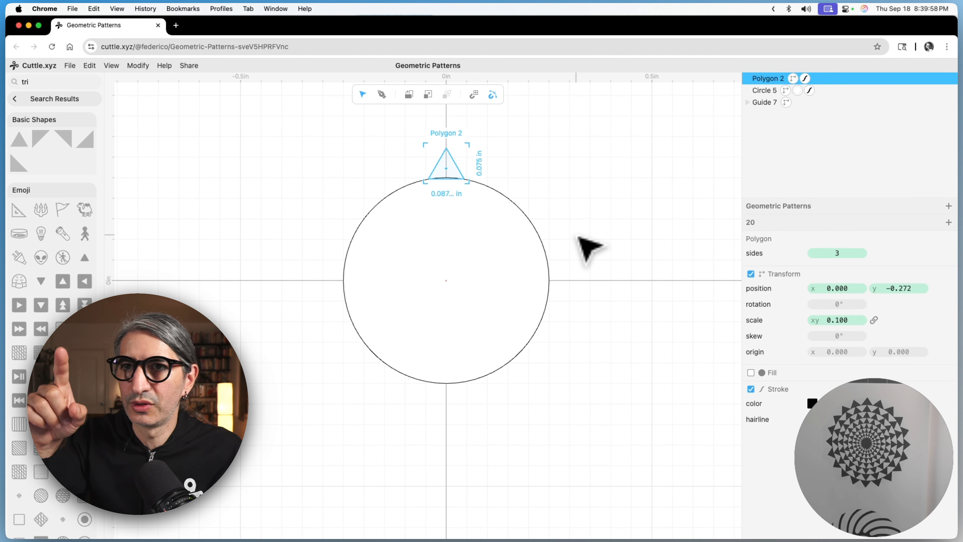
left_click(578, 237)
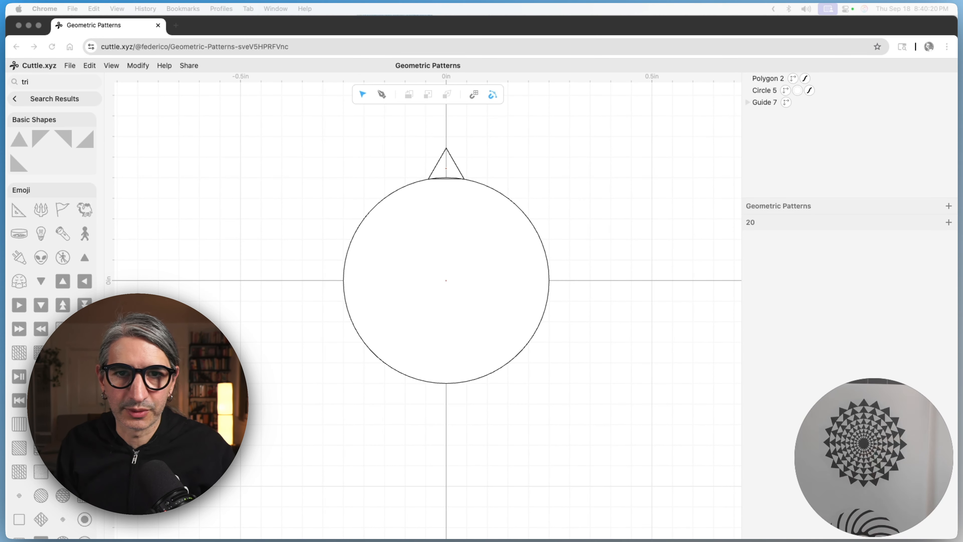
Step: Turn on the fill of the small triangle and make it black
left_click(437, 162)
left_click(450, 159)
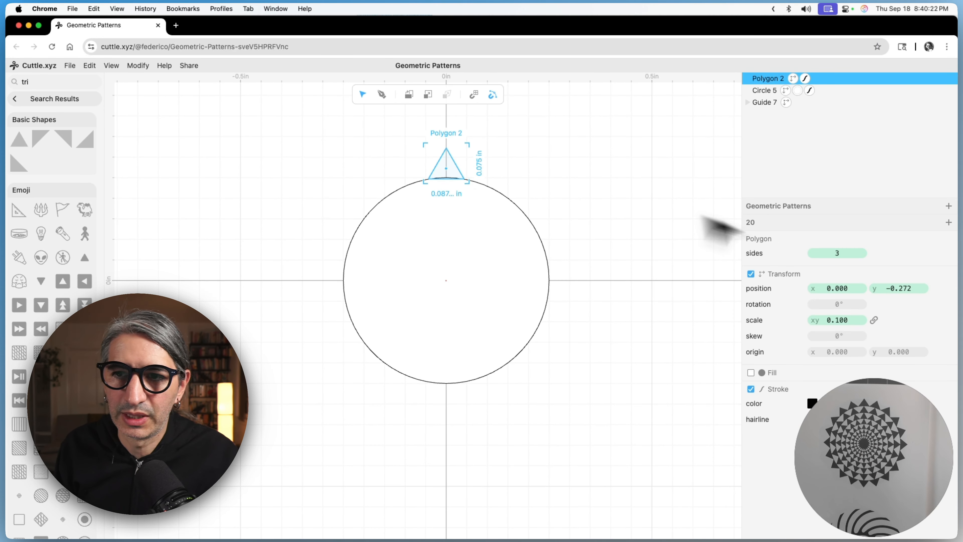
left_click(751, 372)
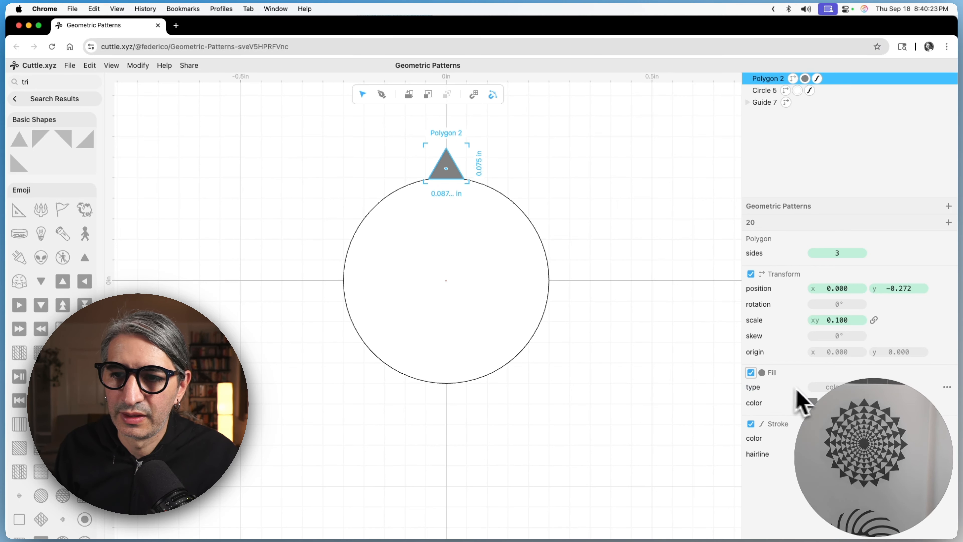
left_click(812, 403)
left_click(677, 385)
left_click(566, 191)
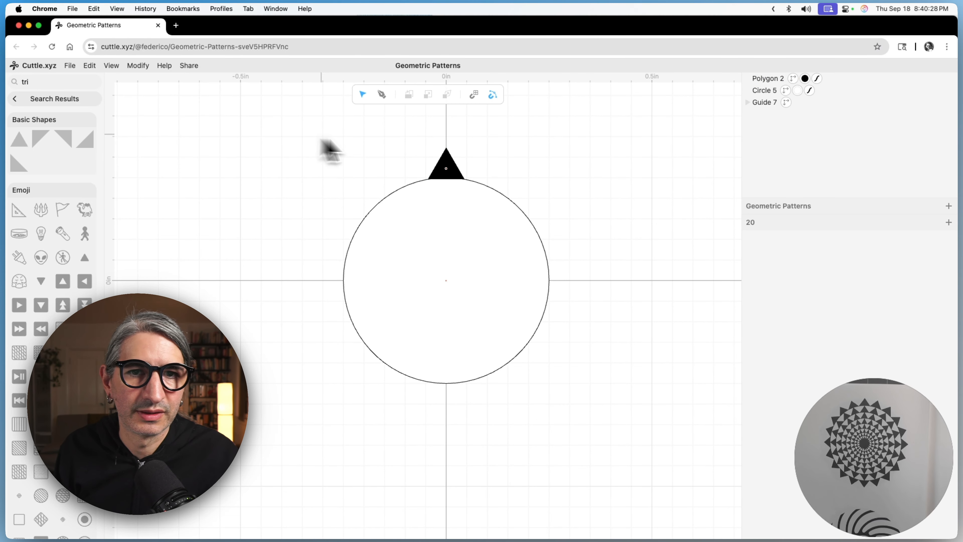
Step: Apply a Rotational Repeat with 20 repetitions to the triangle and clear the shape search
left_click(441, 165)
left_click(137, 65)
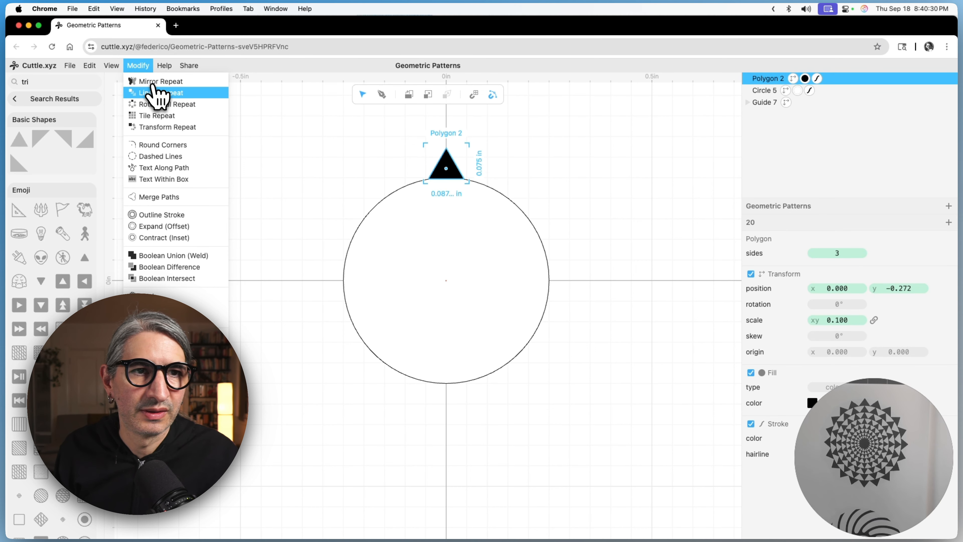
left_click(164, 101)
left_click(835, 268)
type("20")
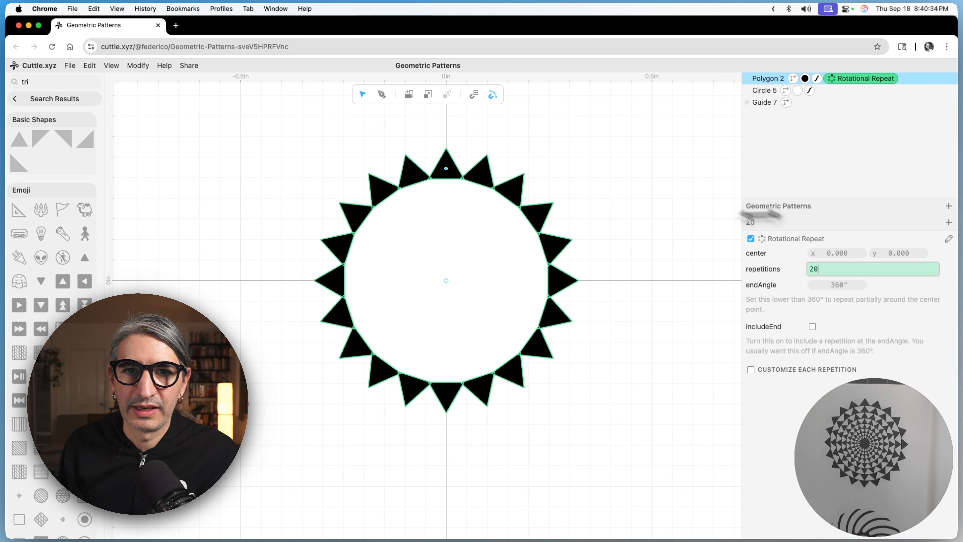
left_click(678, 190)
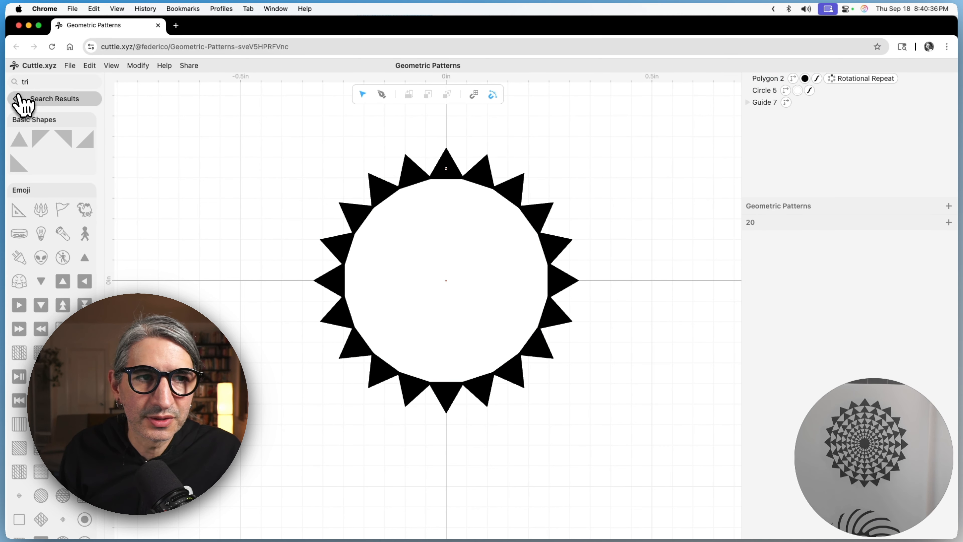
left_click(19, 99)
Step: Nudge the source triangle vertically in small increments to fit the repeated triangles against the circle's edge
left_click(446, 166)
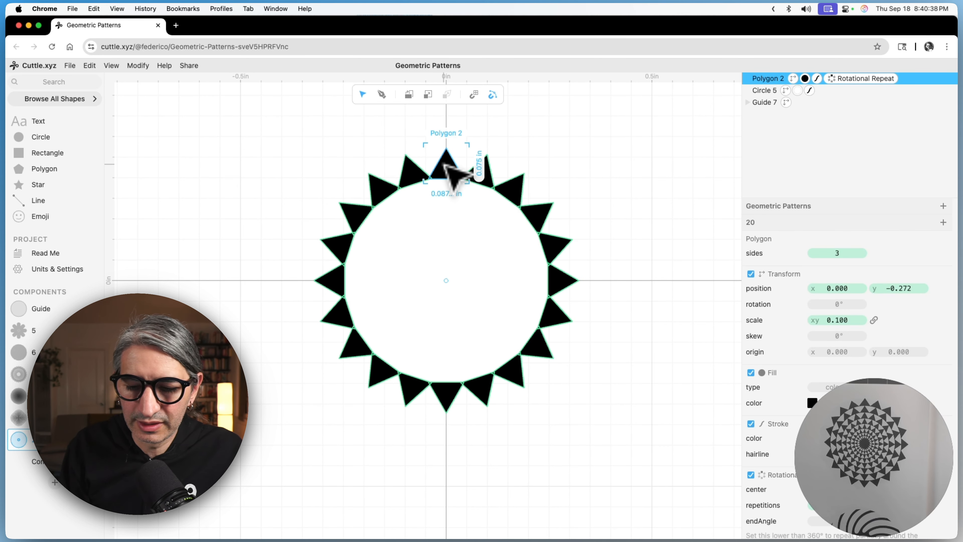
key("Up")
key("Up")
key("Down")
key("Up")
left_click(656, 216)
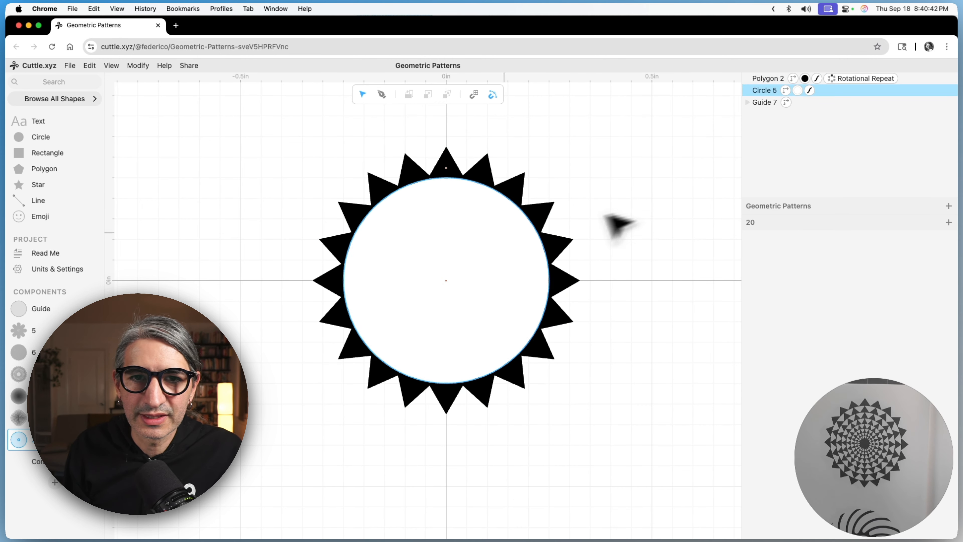
scroll(430, 232, "up", 3)
left_click(455, 143)
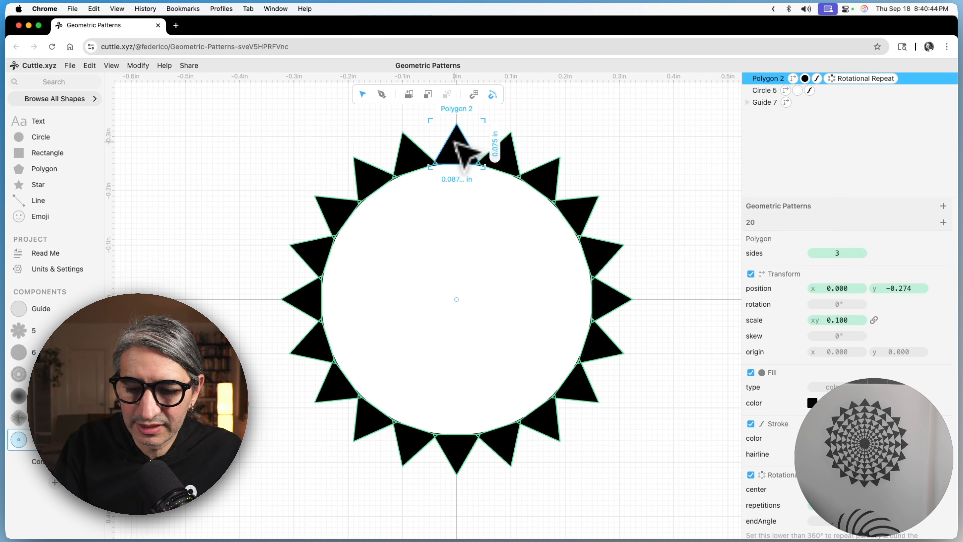
key("Down")
left_click(586, 168)
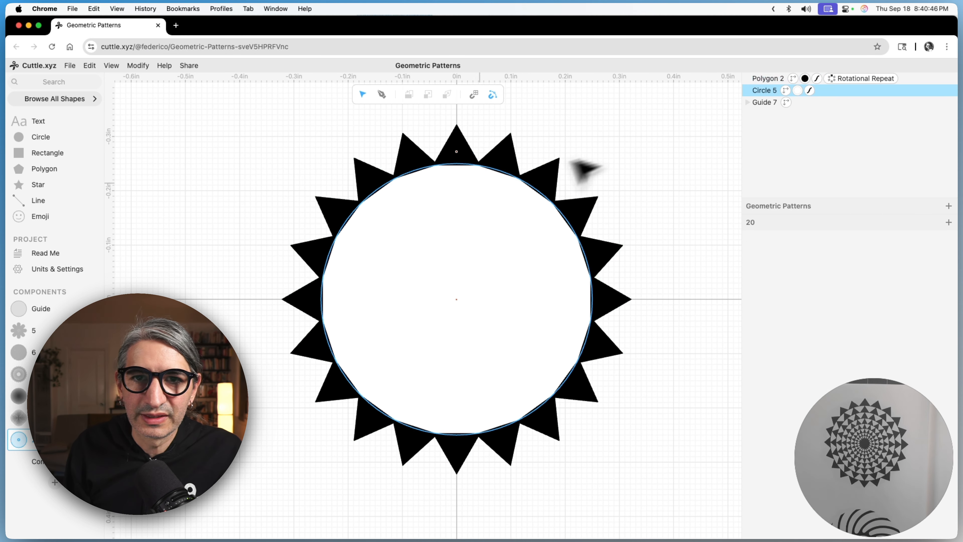
Step: Move the circle above the triangles in the layer order and subtract it from them with Boolean Difference
left_click_drag(765, 94, 763, 75)
left_click(699, 133)
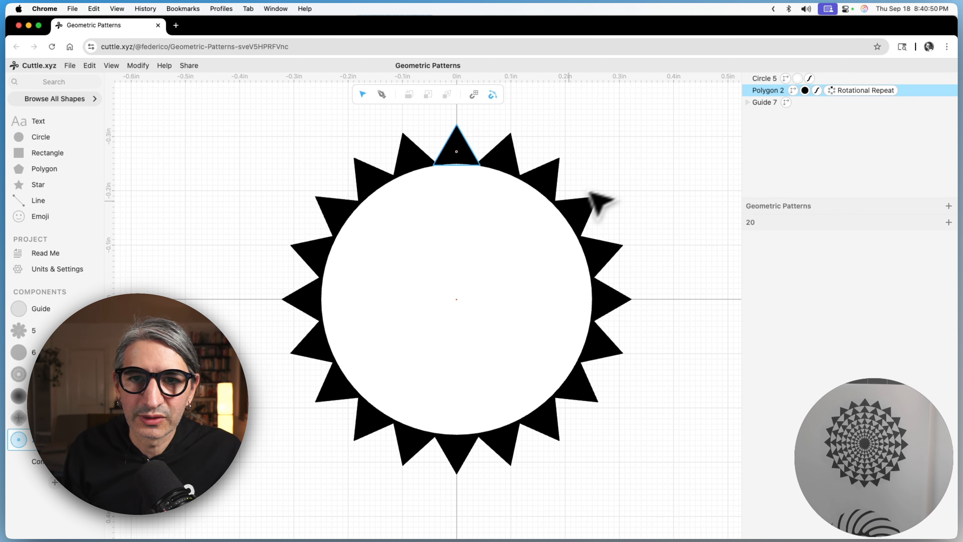
scroll(604, 161, "down", 1)
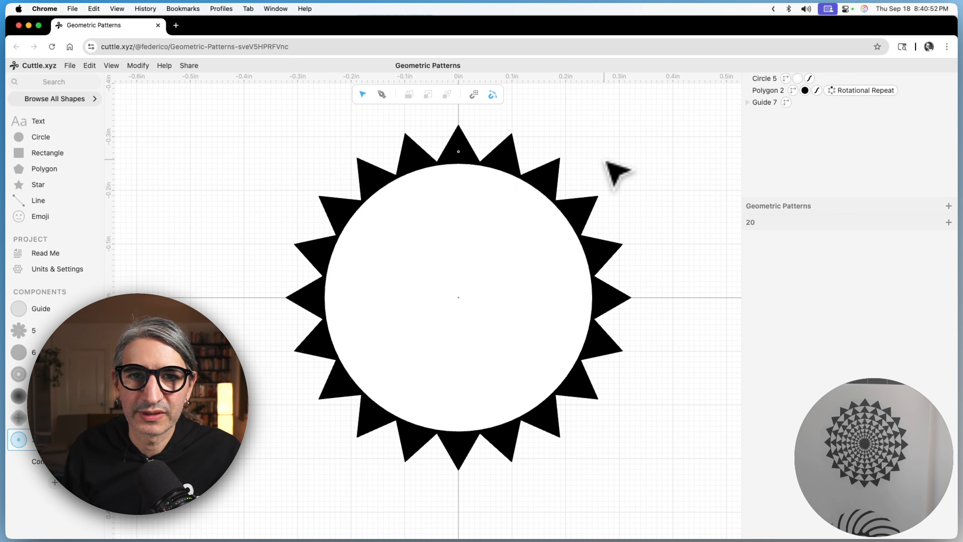
left_click_drag(262, 122, 638, 410)
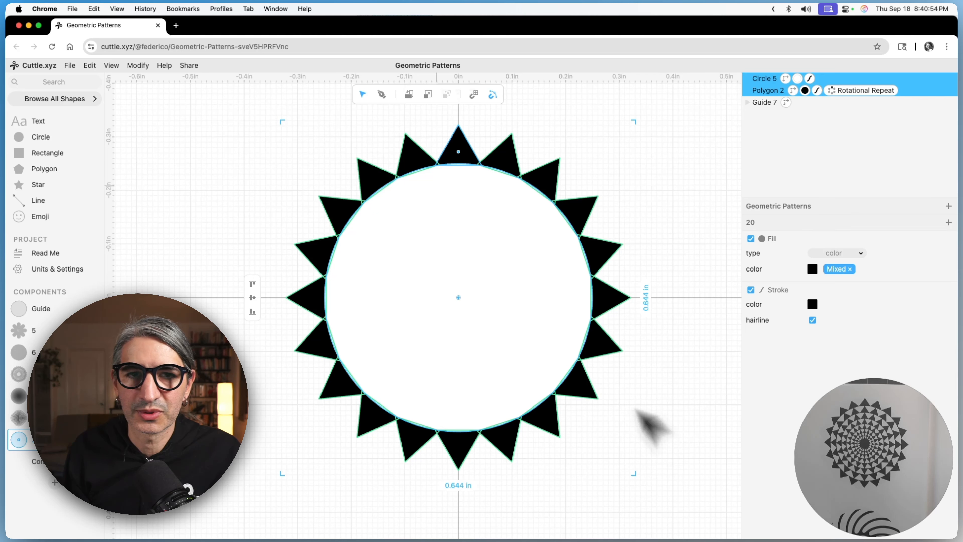
left_click(139, 66)
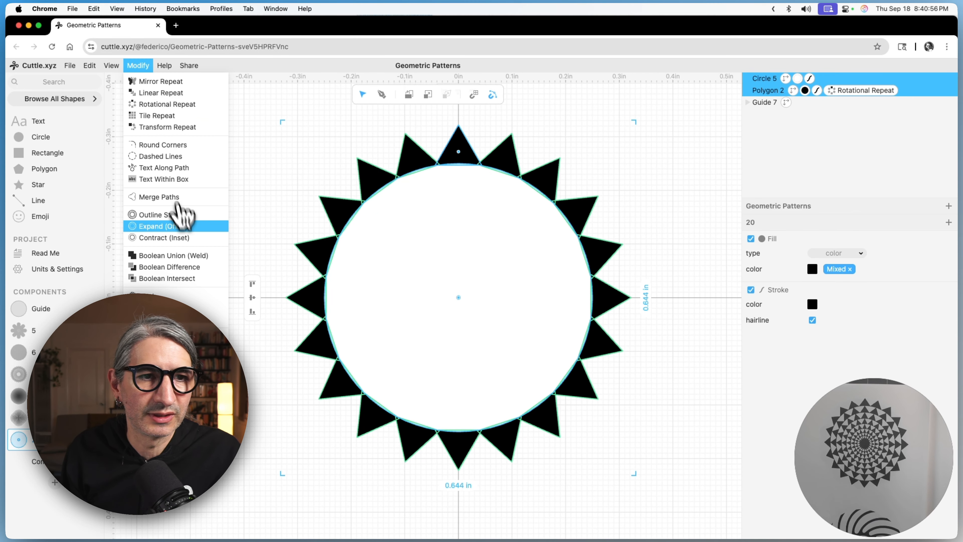
left_click(177, 267)
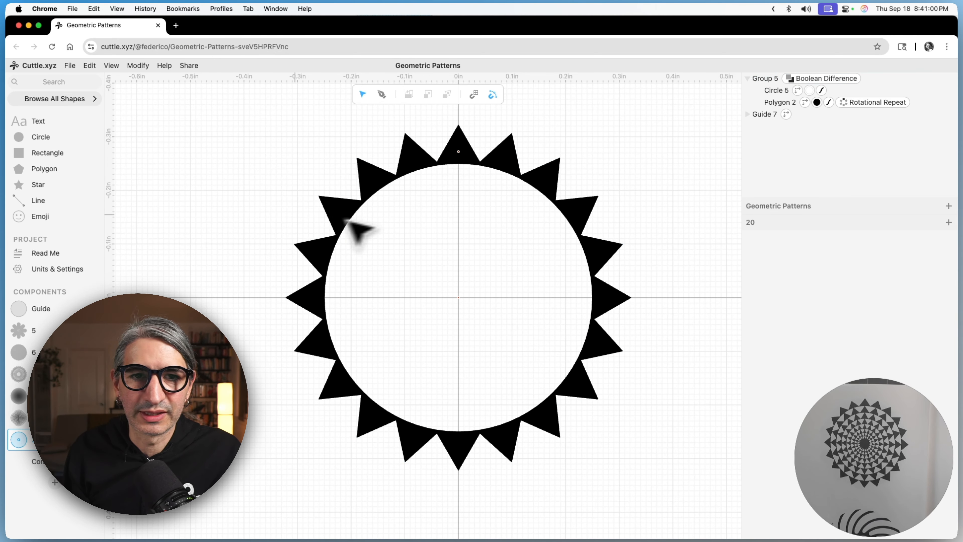
Step: Apply a Transform Repeat to the group of triangles around the circle
scroll(327, 209, "down", 5)
left_click_drag(221, 152, 251, 162)
scroll(270, 184, "down", 3)
left_click_drag(275, 214, 320, 250)
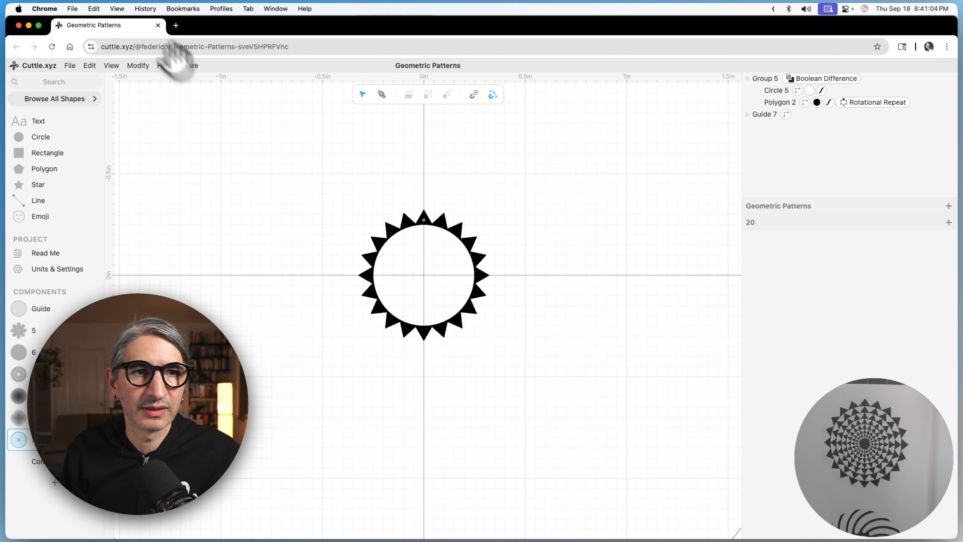
left_click(138, 65)
left_click(407, 153)
left_click_drag(348, 152, 526, 349)
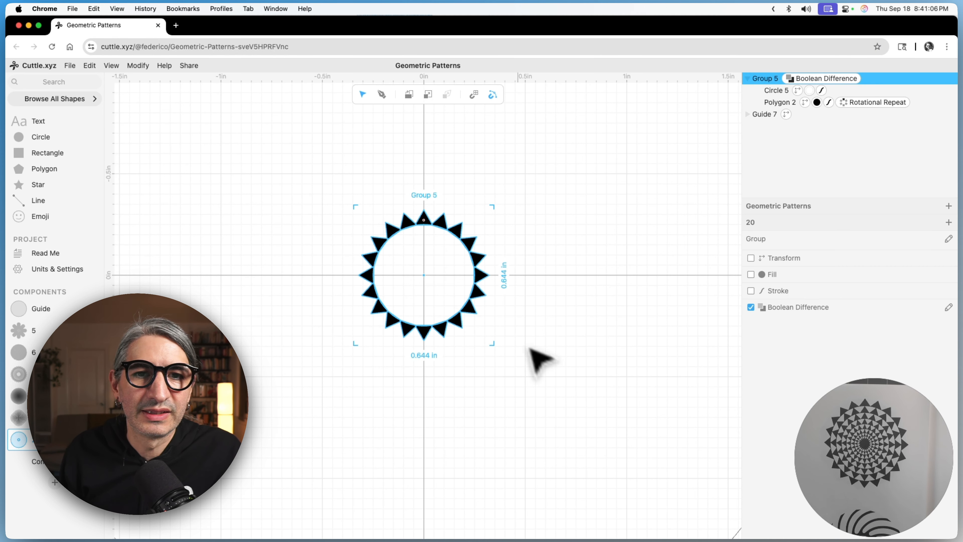
left_click(141, 67)
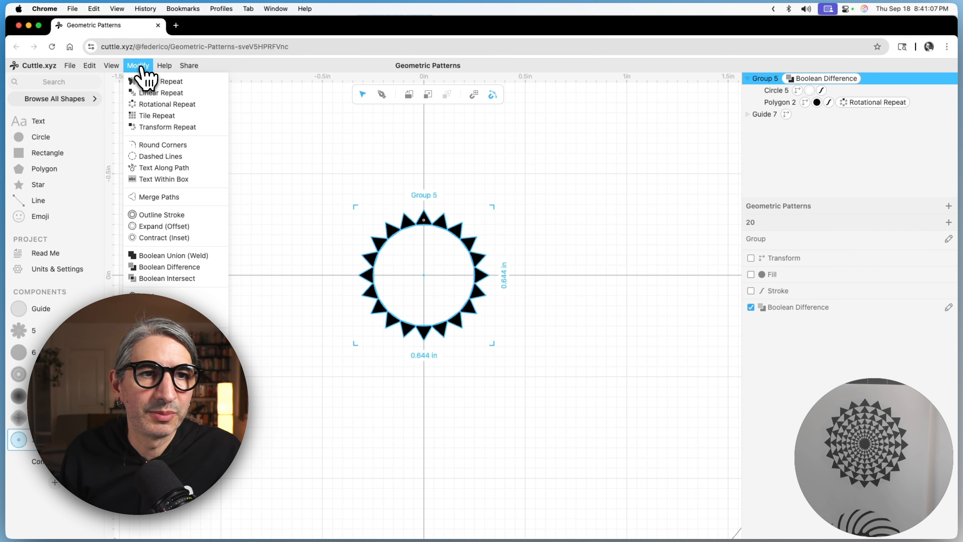
left_click(170, 127)
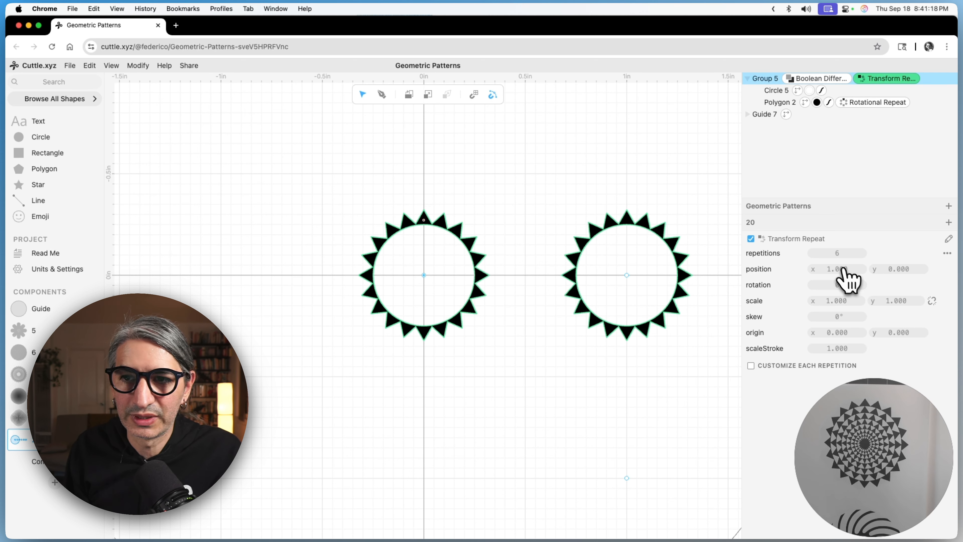
Step: Set the Transform Repeat's position to 0, 0 so the copies share one center
mouse_move(842, 269)
left_mouse_down()
mouse_move(171, 272)
mouse_move(826, 270)
left_mouse_up()
left_click(837, 269)
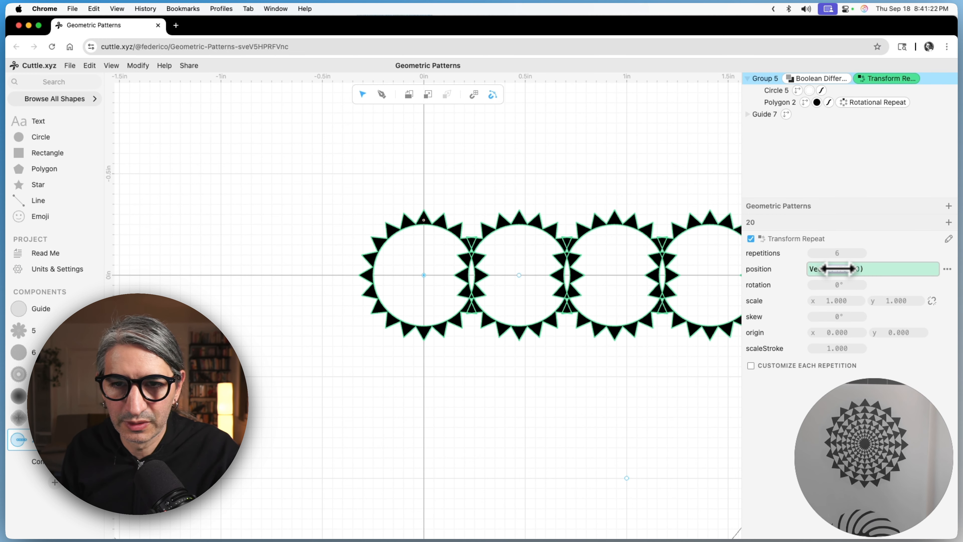
type("0, 0)")
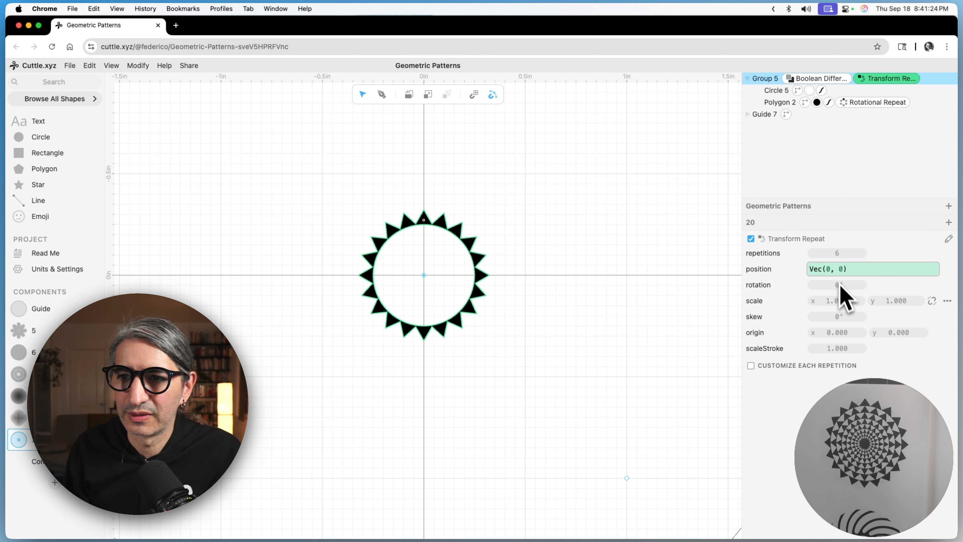
Step: Link the Transform Repeat's scale axes and set the scale to 1.30, spacing the triangle rings outward
left_click(932, 301)
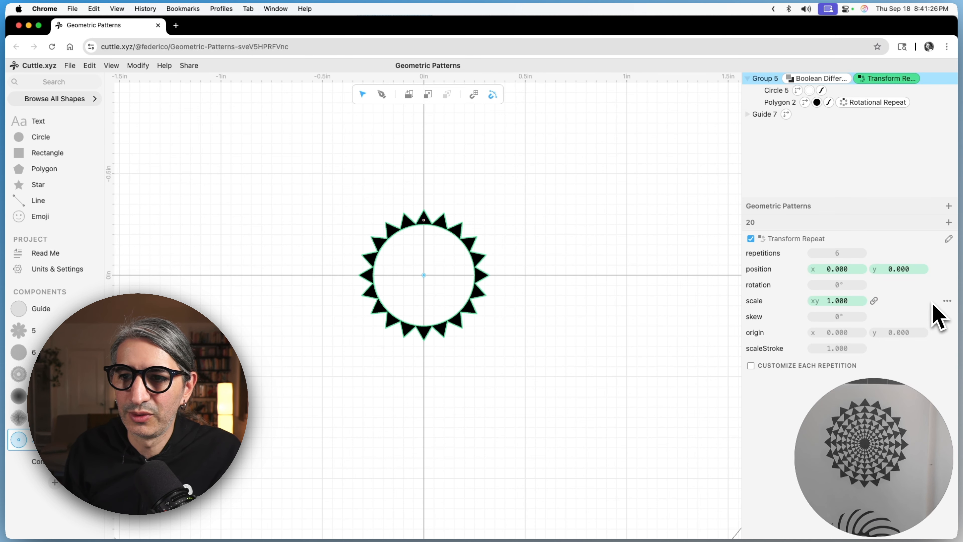
left_click_drag(836, 301, 945, 298)
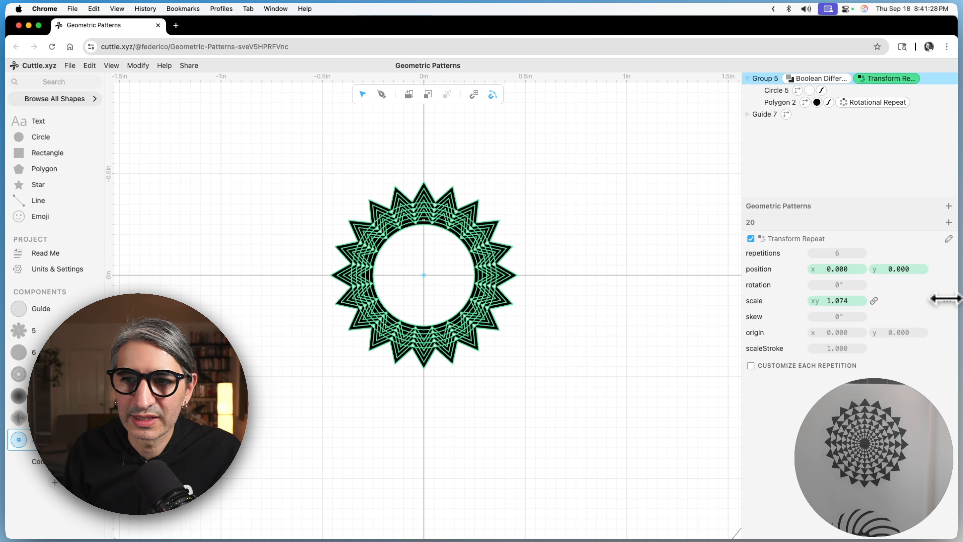
left_click_drag(823, 304, 941, 301)
left_click_drag(830, 303, 918, 302)
scroll(696, 279, "down", 3)
left_click_drag(693, 274, 663, 281)
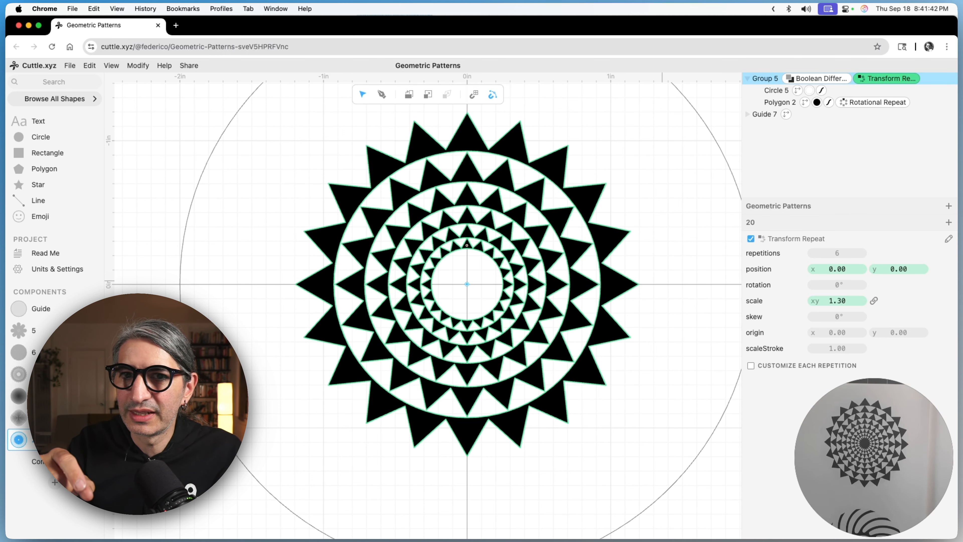
Step: Set the Transform Repeat's repetitions to 7
scroll(641, 262, "down", 2)
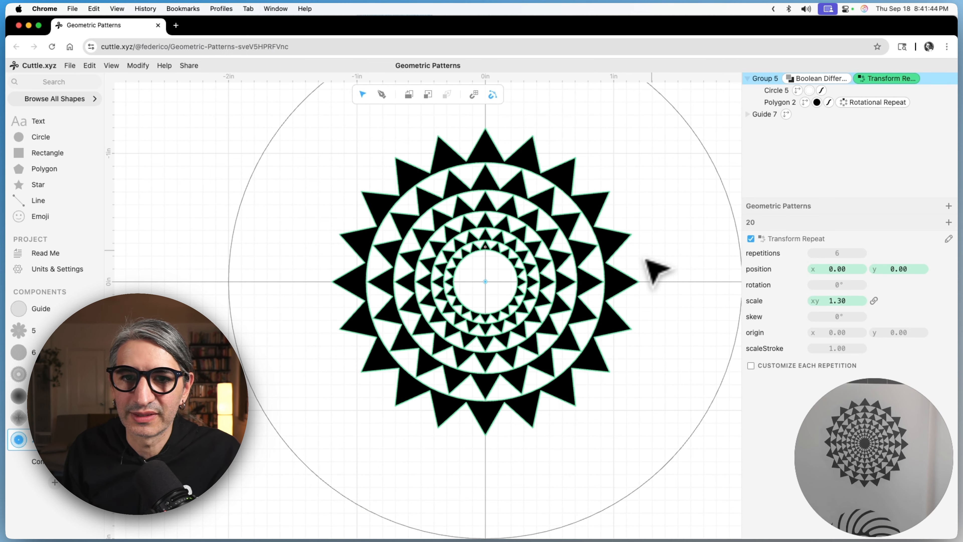
scroll(651, 251, "down", 2)
left_click_drag(656, 246, 607, 253)
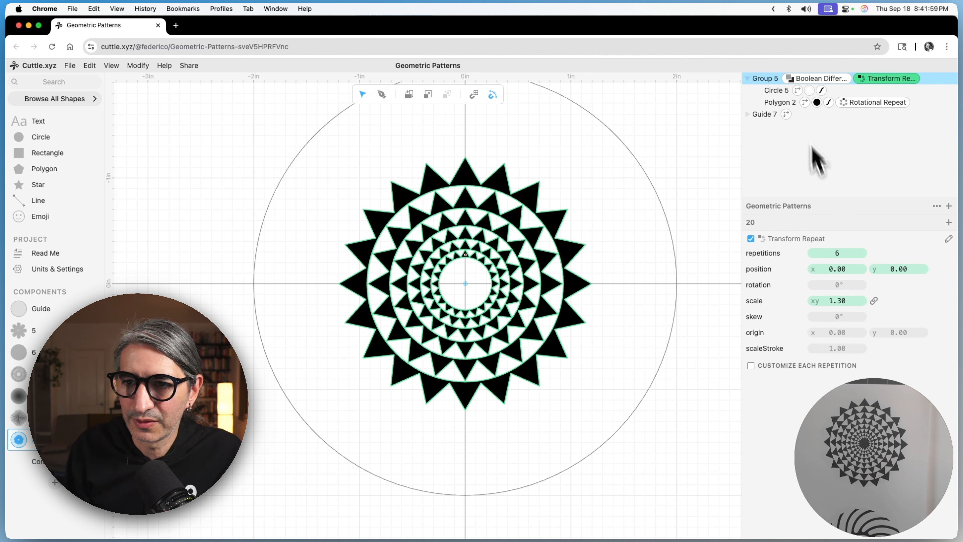
left_click_drag(836, 253, 839, 253)
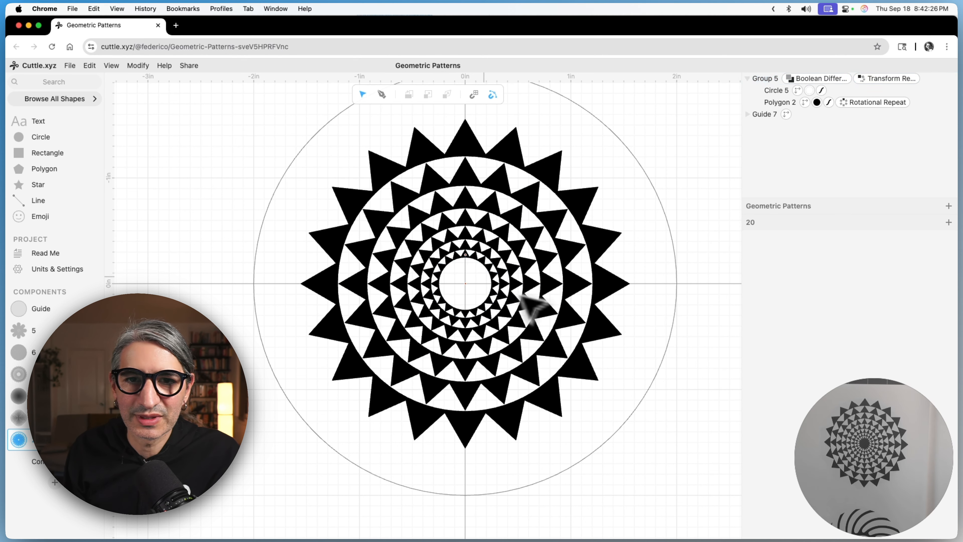
Step: Duplicate the ring group and remove the Transform Repeat and Boolean Difference from the copy
left_click(486, 268)
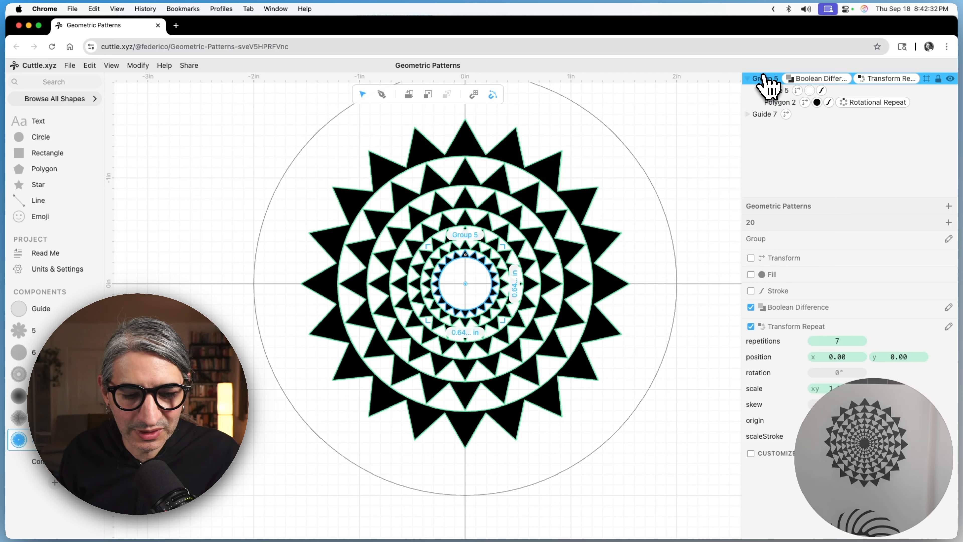
key("super+d")
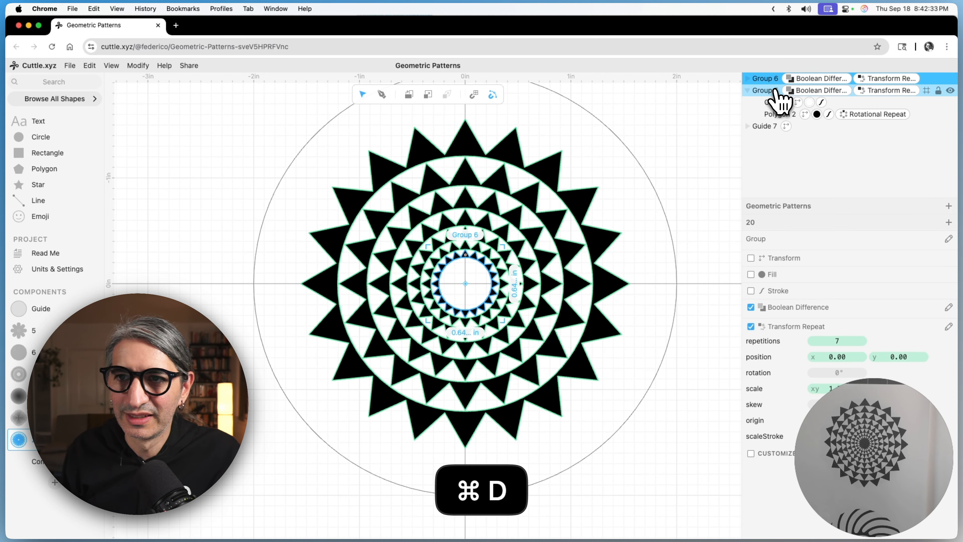
left_click(876, 80)
key("BackSpace")
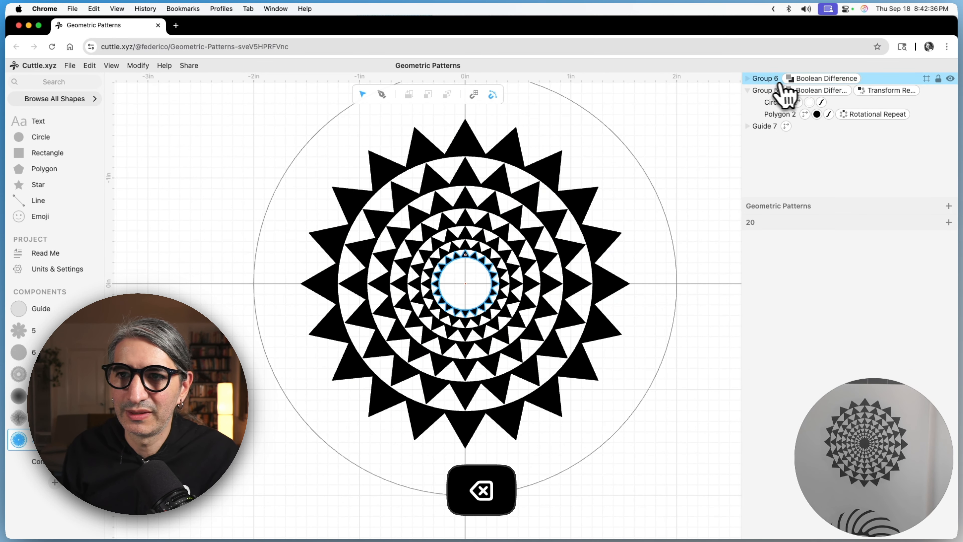
left_click(825, 79)
key("BackSpace")
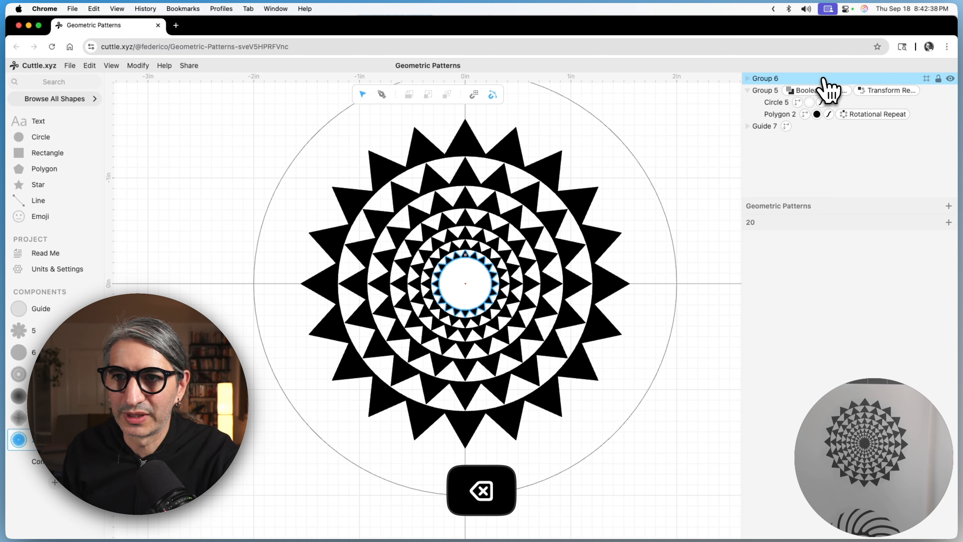
Step: Change the fill of the circle inside the duplicated group to black
left_click(748, 79)
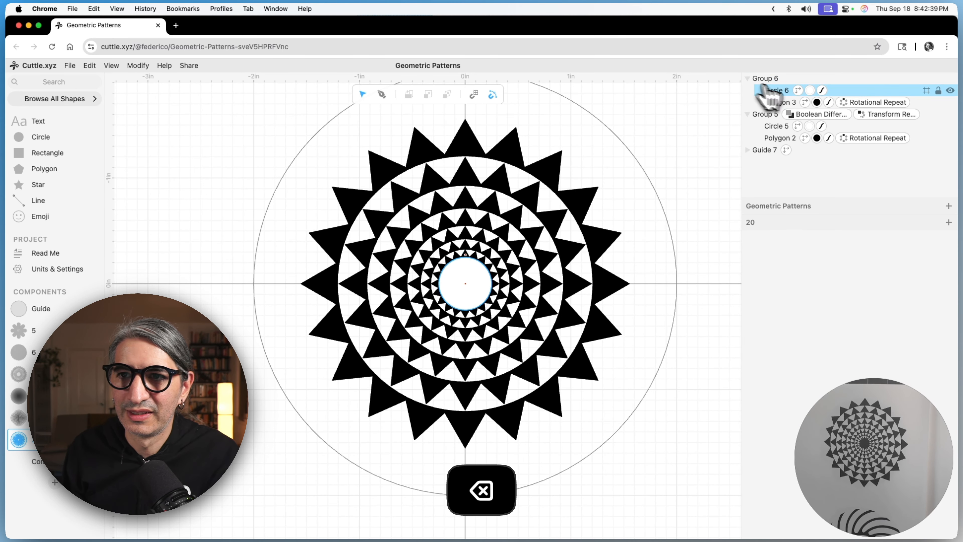
left_click(810, 93)
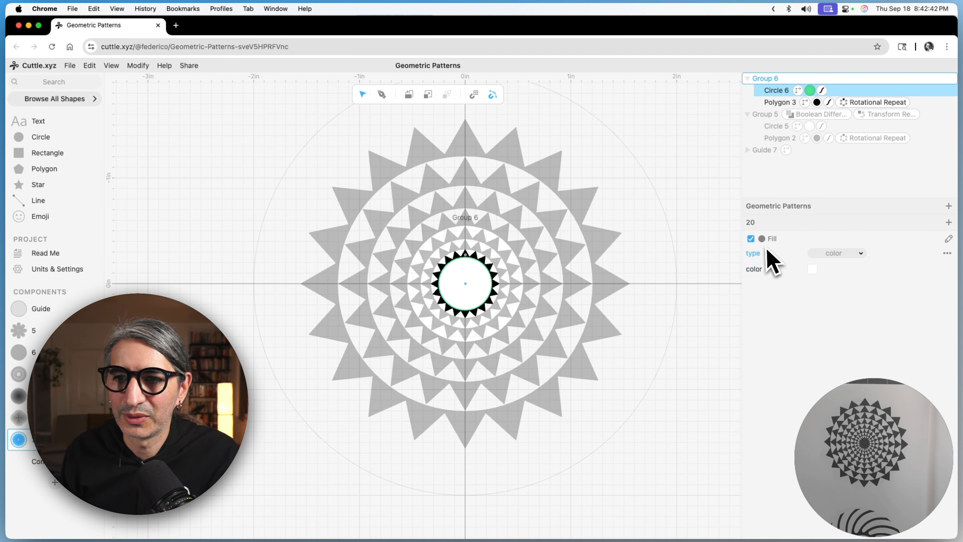
left_click(813, 269)
left_click(677, 251)
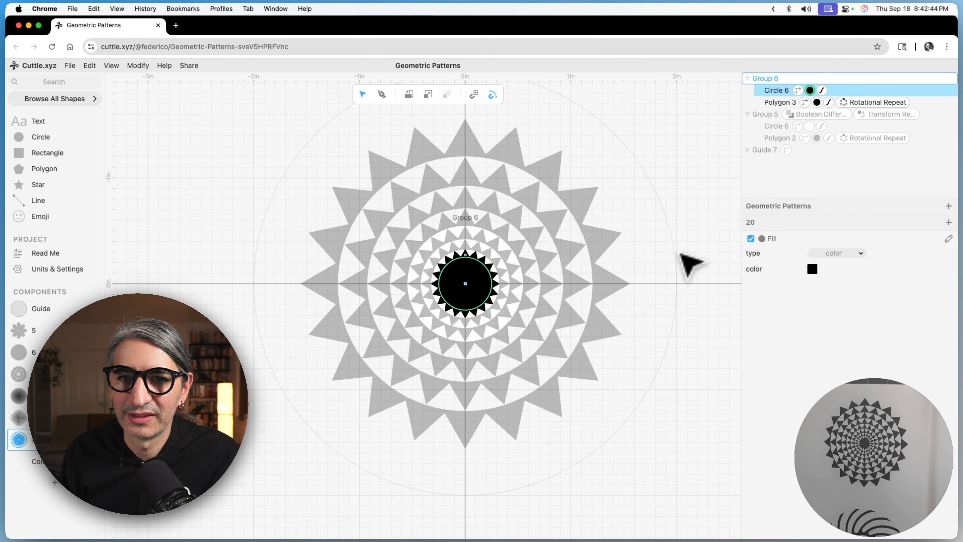
Step: Add a Transform to the duplicated group, scale it to 0.76, and hide the guide circle
left_click(765, 80)
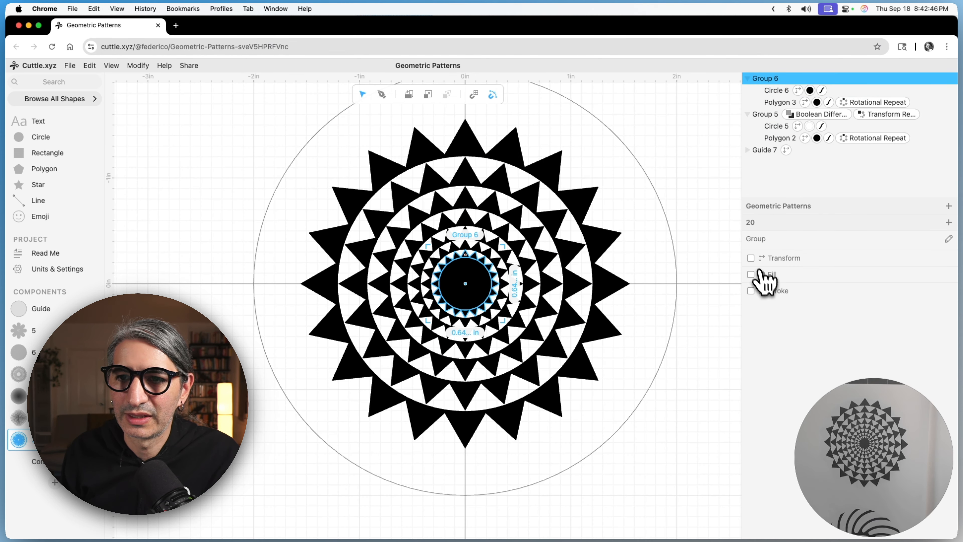
left_click(751, 259)
left_click_drag(841, 302, 803, 304)
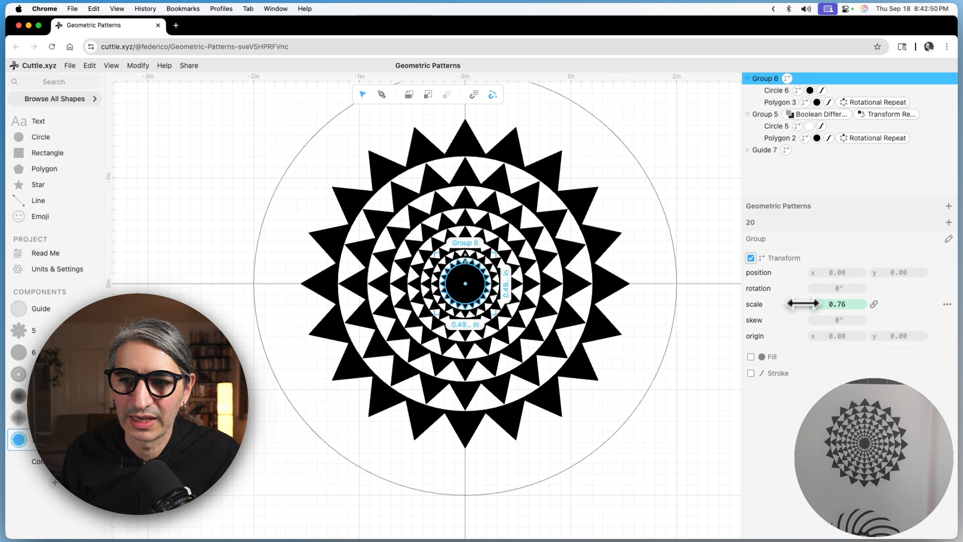
left_click(689, 207)
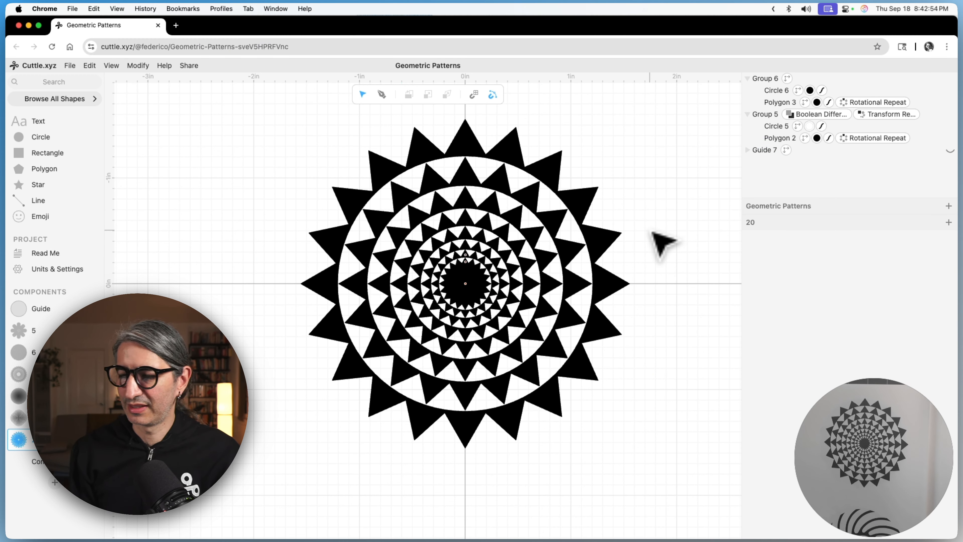
scroll(643, 237, "up", 1)
left_click_drag(656, 234, 639, 239)
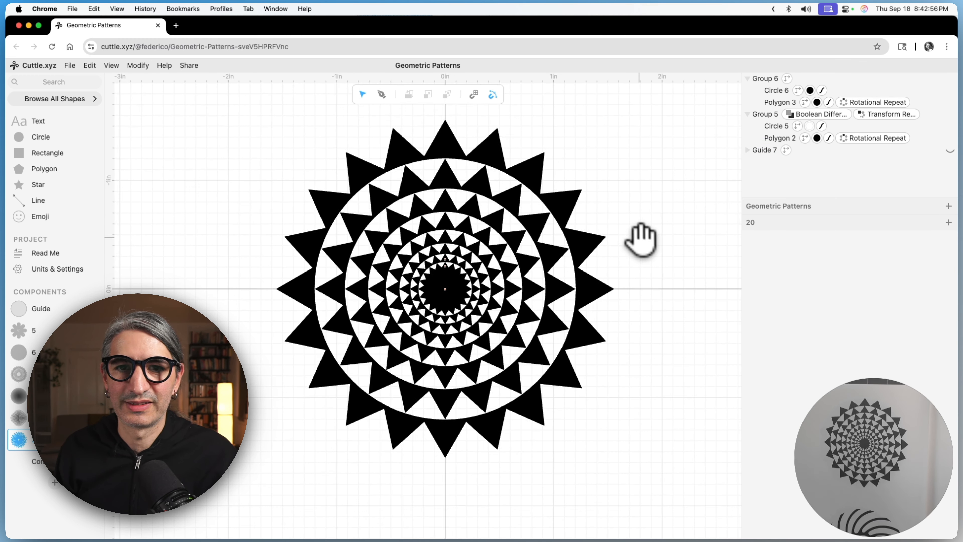
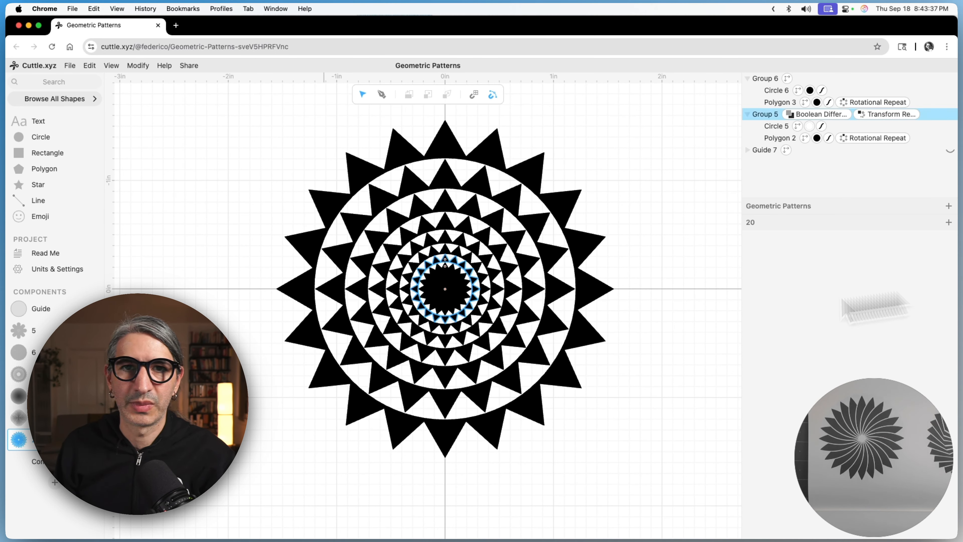
Step: Create a new component named 21 and place a circle with scale 4 at about -1.49, -1.38
left_click(55, 462)
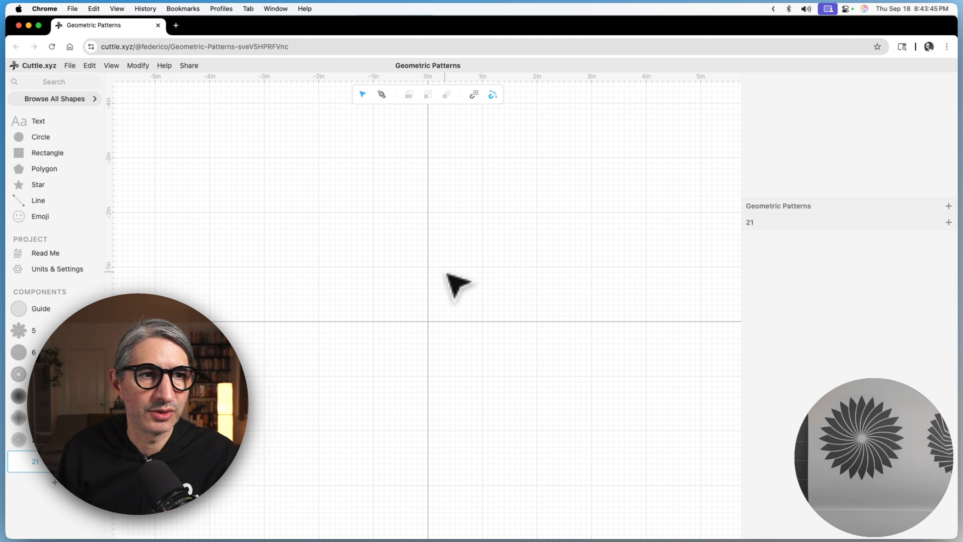
left_click_drag(59, 136, 370, 243)
left_click(843, 305)
type("4")
left_click_drag(370, 243, 347, 247)
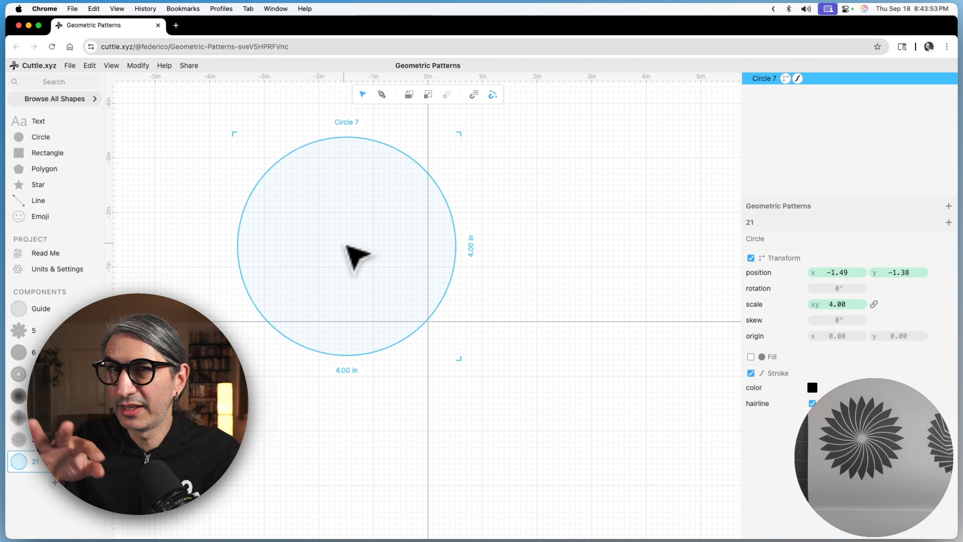
Step: Apply a Mirror Repeat to the circle and shift it to about -1.66, -1.35 to narrow the overlap
left_click(140, 67)
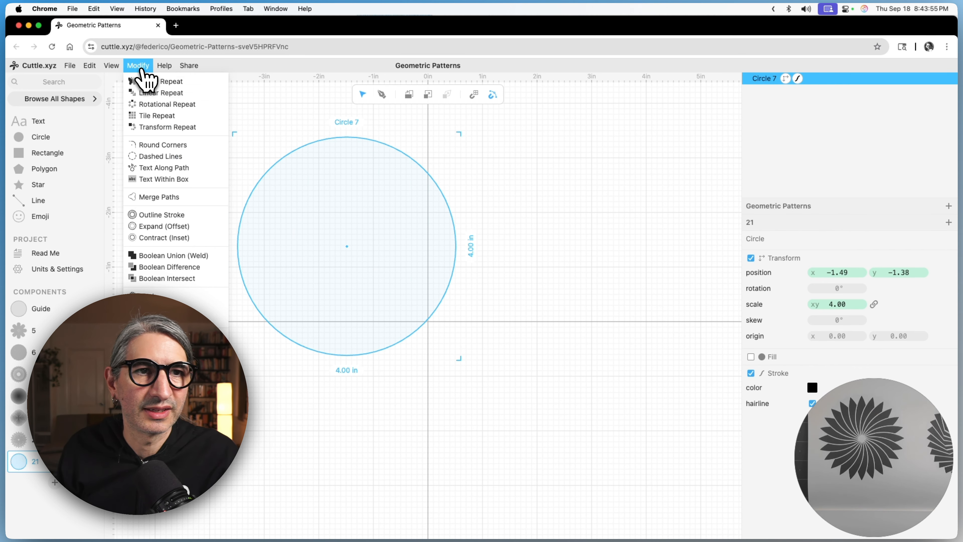
left_click(158, 82)
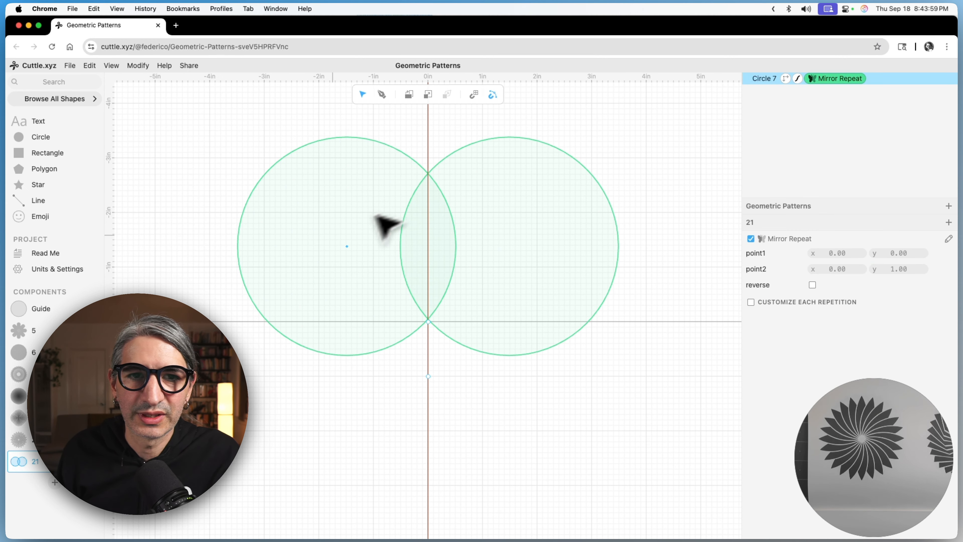
mouse_move(348, 245)
left_mouse_down()
mouse_move(346, 234)
mouse_move(338, 245)
left_mouse_up()
Step: Apply Boolean Intersect to the mirrored circles to keep only their petal-shaped overlap
left_click_drag(206, 110, 596, 396)
left_click(133, 67)
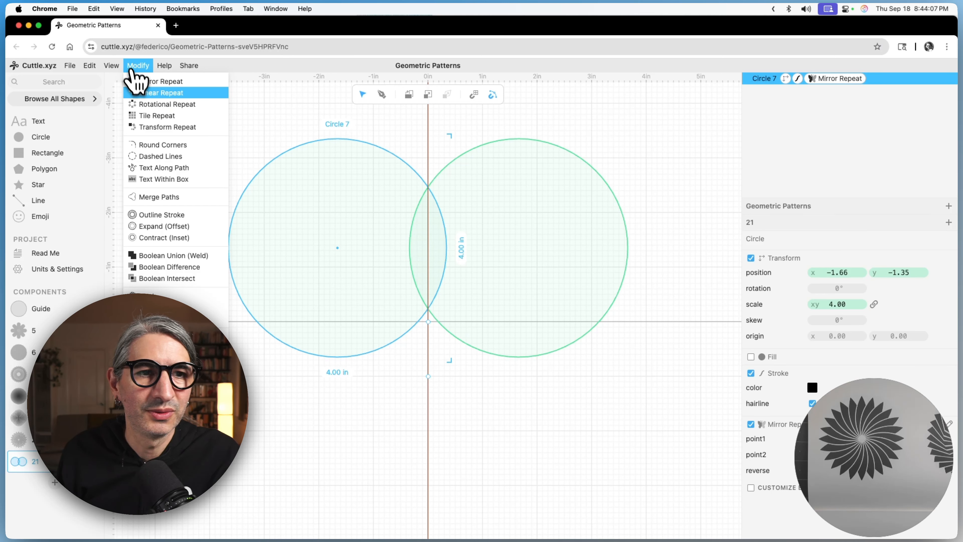
left_click(177, 279)
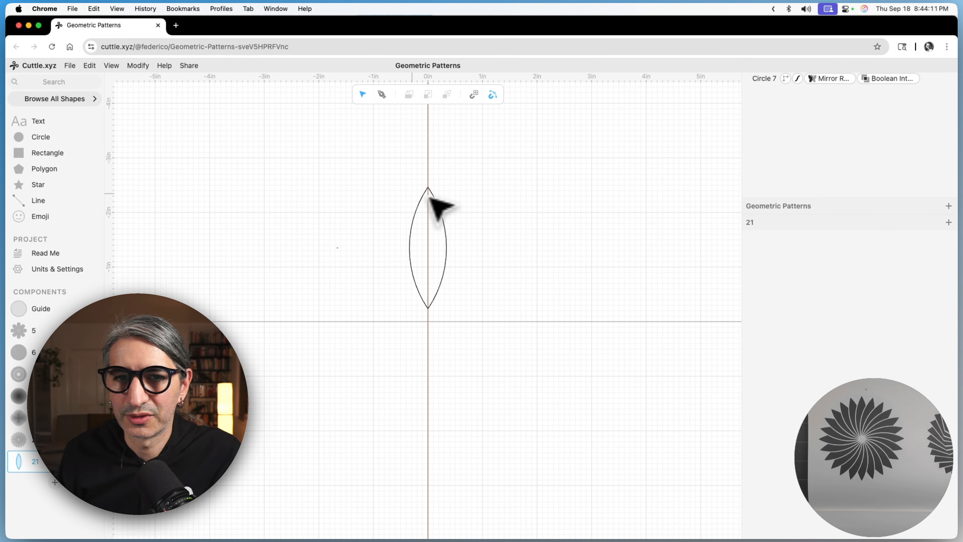
Step: Convert the petal shape to a path and move it so its lower tip sits on the origin
left_click_drag(489, 148, 379, 267)
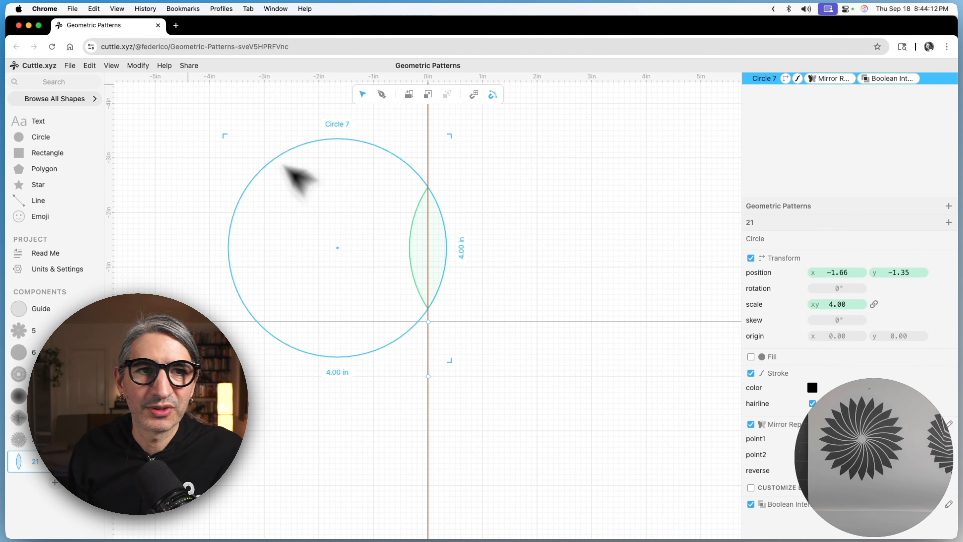
left_click(94, 67)
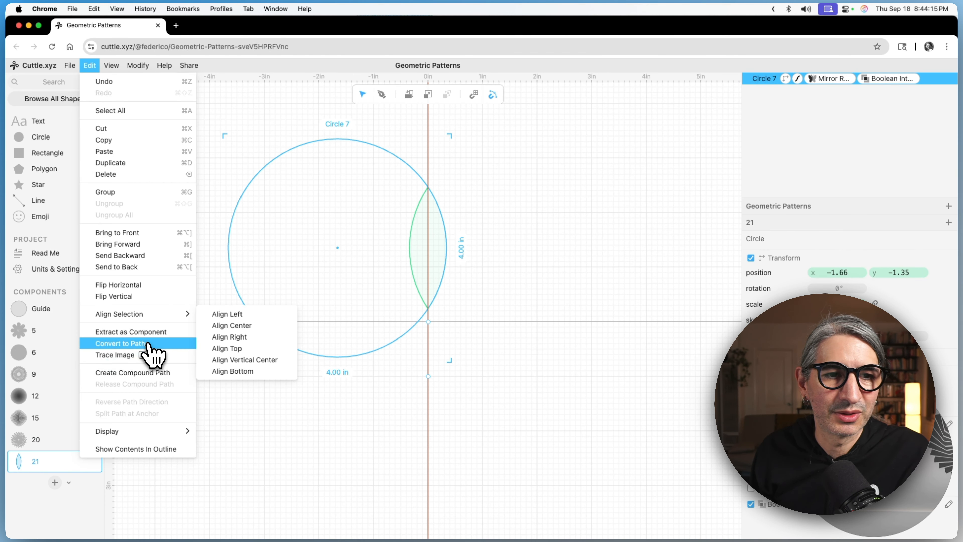
left_click(148, 343)
left_click_drag(428, 310, 441, 320)
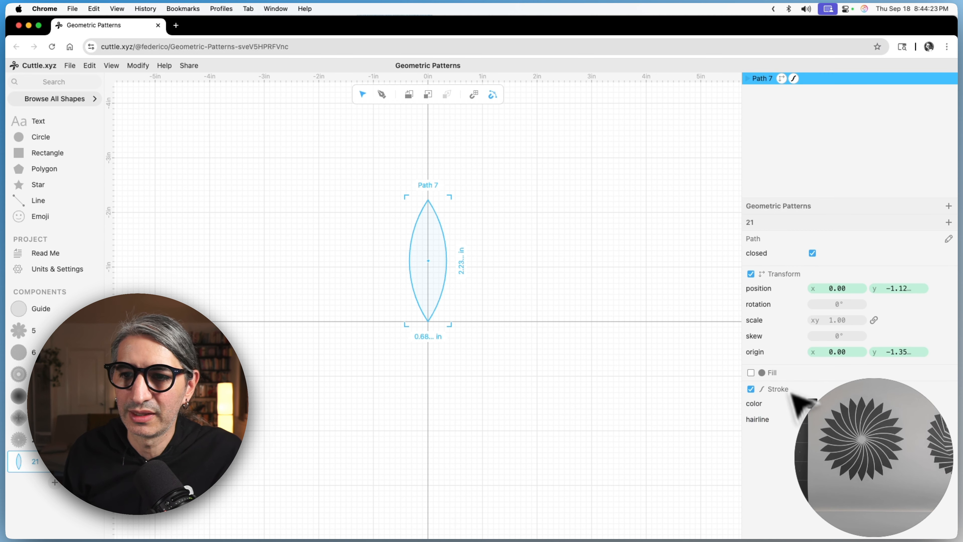
Step: Turn on the petal's fill and make it black
left_click(751, 372)
left_click(812, 403)
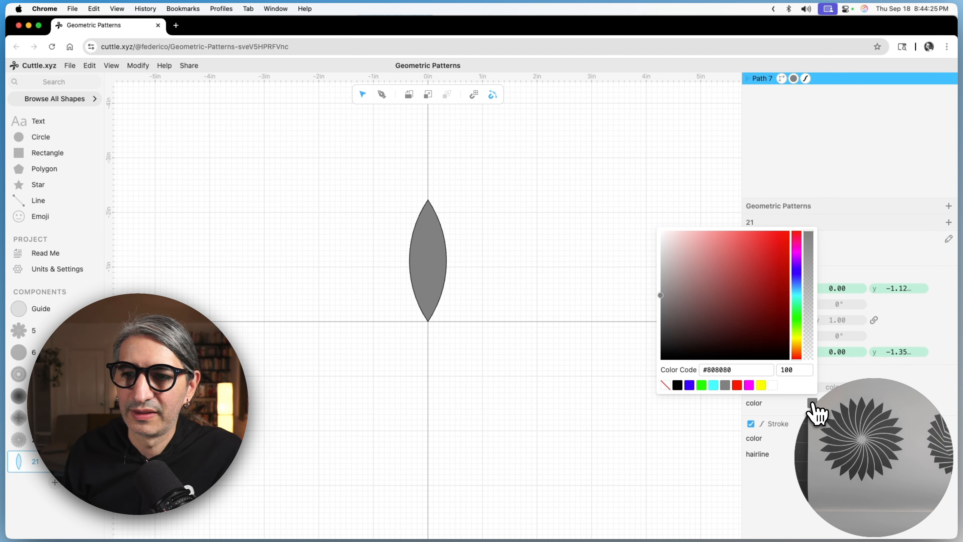
left_click(677, 385)
Step: Apply a Rotational Repeat with 24 repetitions to the petal
left_click_drag(546, 200, 456, 254)
left_click(138, 67)
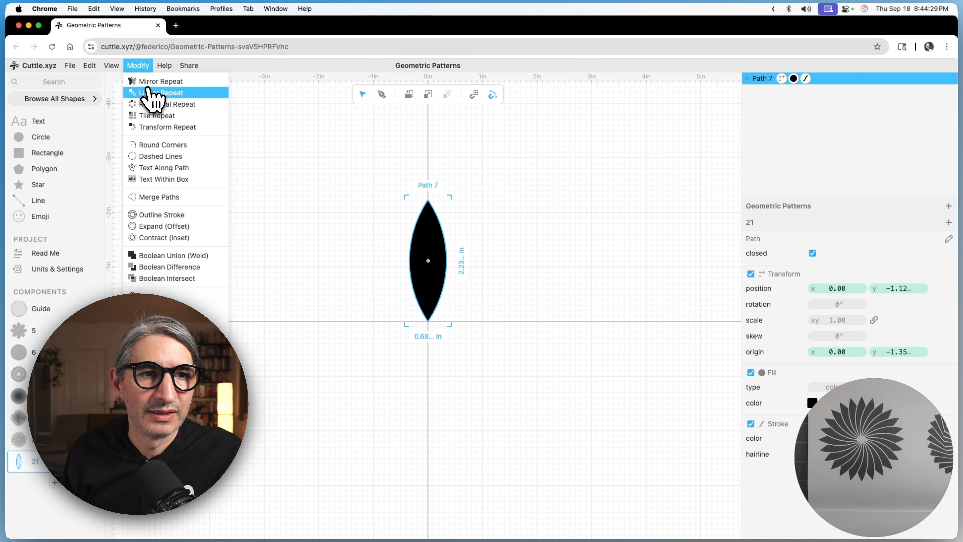
left_click(159, 104)
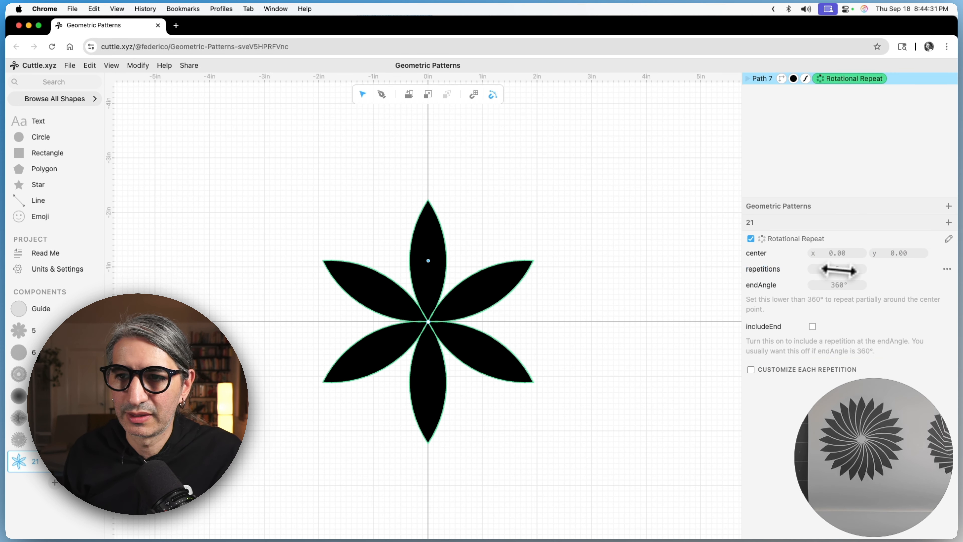
type("24")
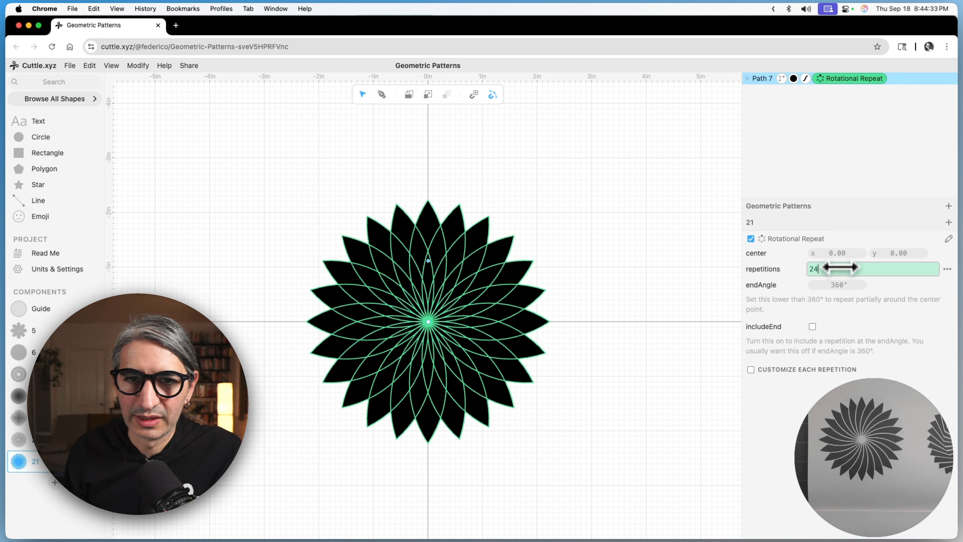
left_click(567, 299)
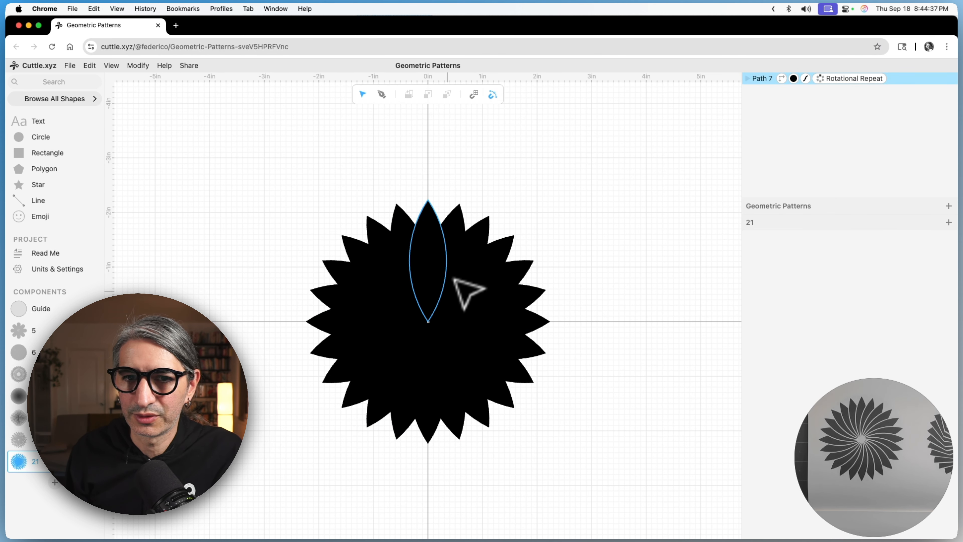
Step: Select the repeated petal path
left_click(443, 289)
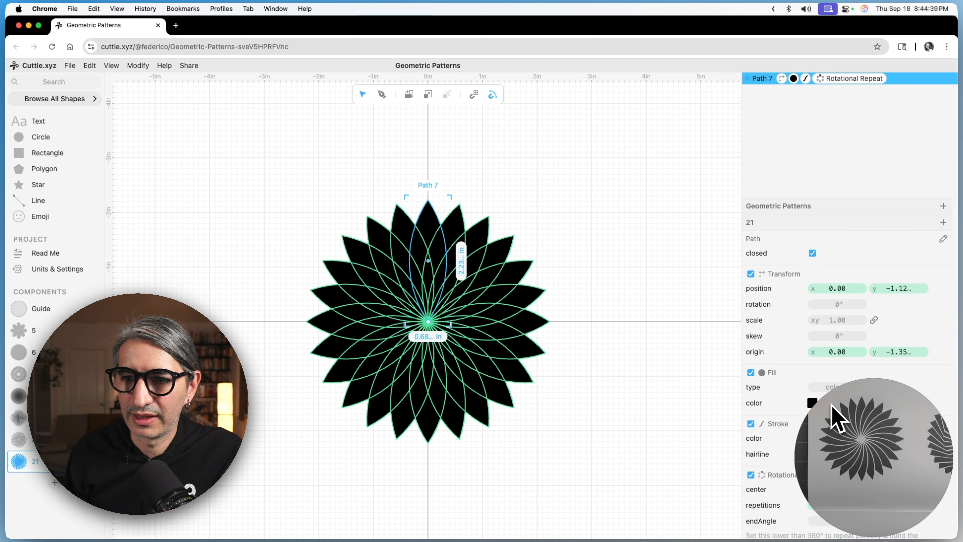
Step: Turn off the hairline option for the repeated petal path's stroke and make the stroke white
left_click_drag(880, 444, 851, 282)
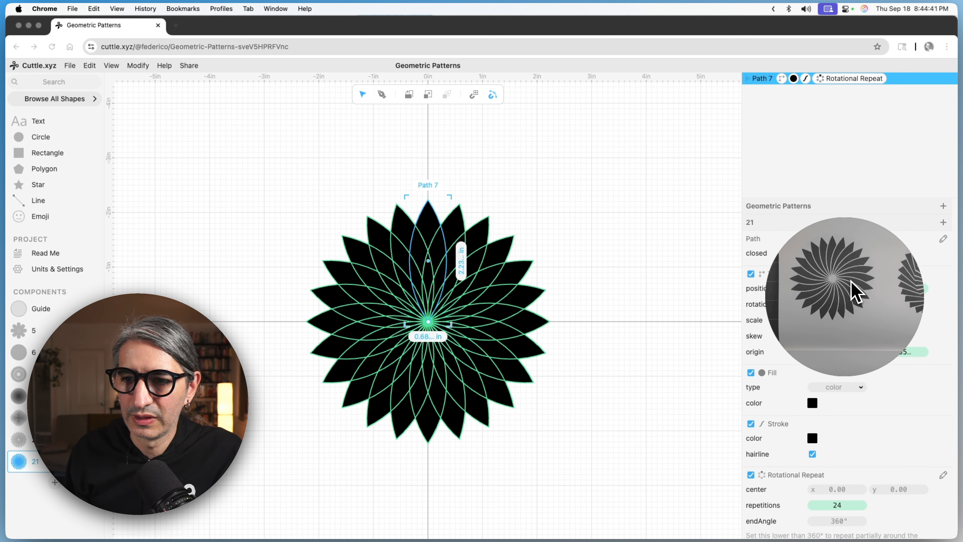
left_click(813, 454)
left_click(812, 454)
left_click(812, 453)
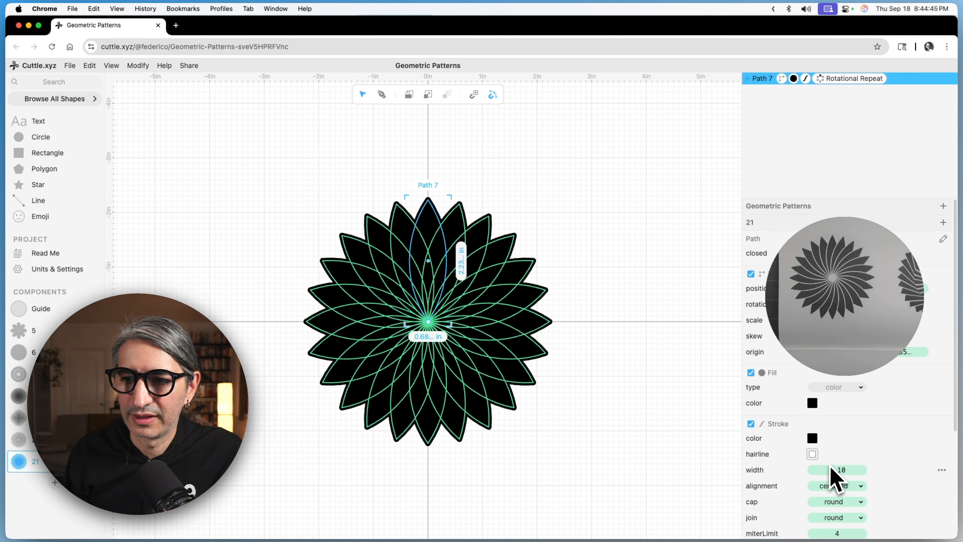
left_click(812, 439)
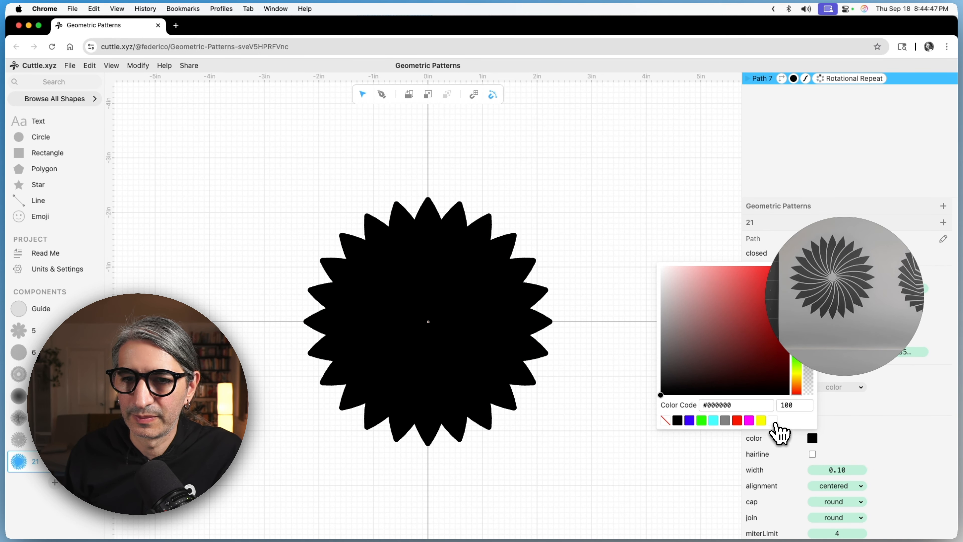
left_click(773, 420)
left_click(652, 430)
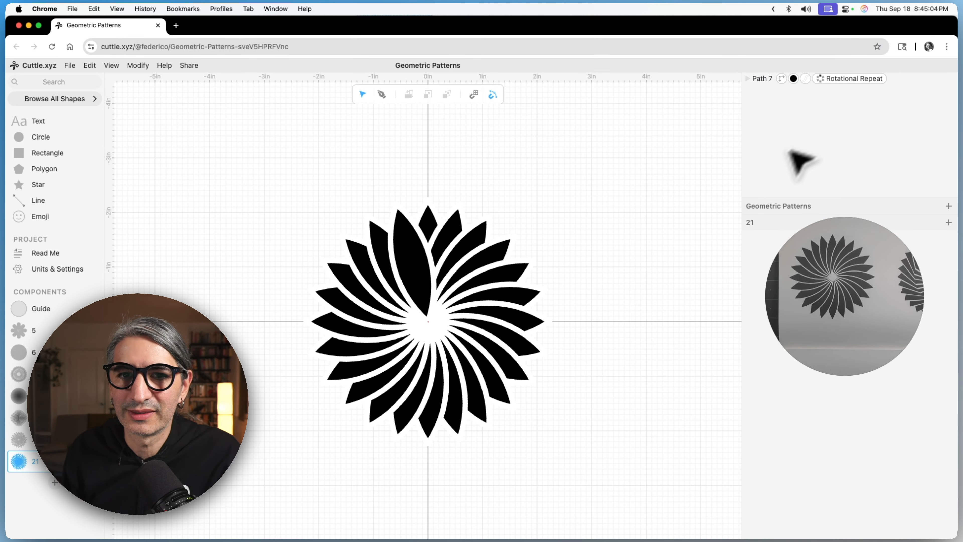
Step: Set the white stroke width on Path 7 to 0.06
scroll(467, 233, "up", 2)
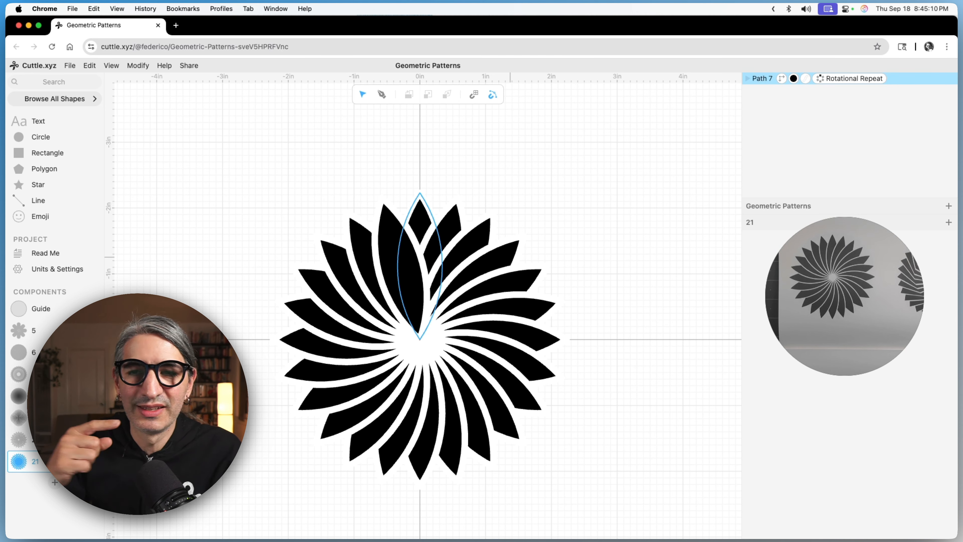
left_click(839, 79)
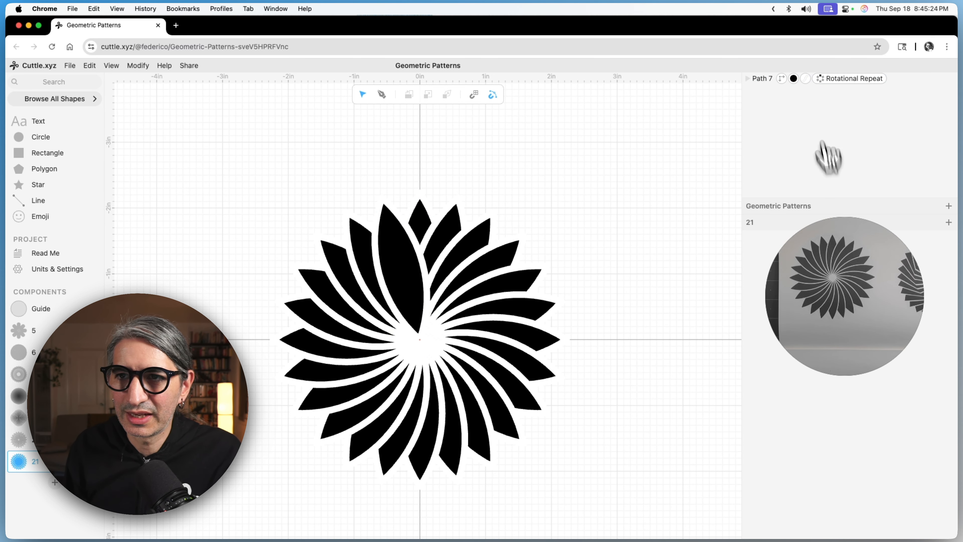
left_click(805, 78)
mouse_move(851, 284)
left_mouse_down()
mouse_move(844, 432)
mouse_move(859, 437)
left_mouse_up()
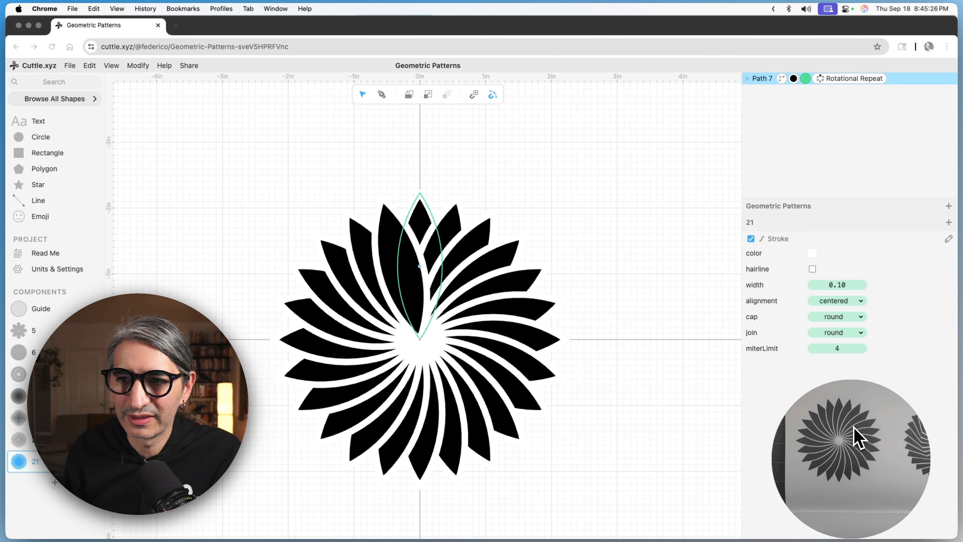
left_click(840, 285)
left_click_drag(840, 285, 833, 284)
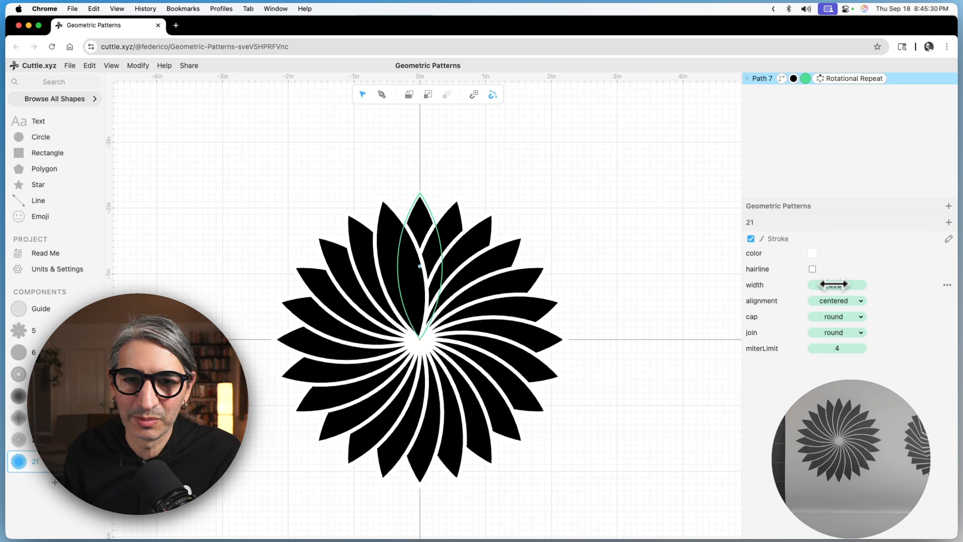
left_click_drag(836, 426, 828, 414)
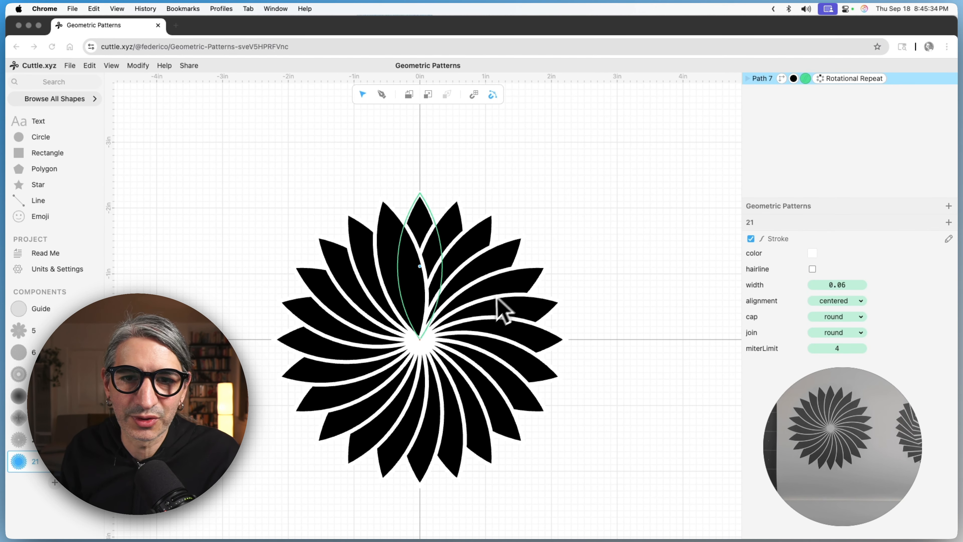
Step: Remove the Rotational Repeat modifier from Path 7 to leave a single petal
left_click(837, 96)
left_click(843, 79)
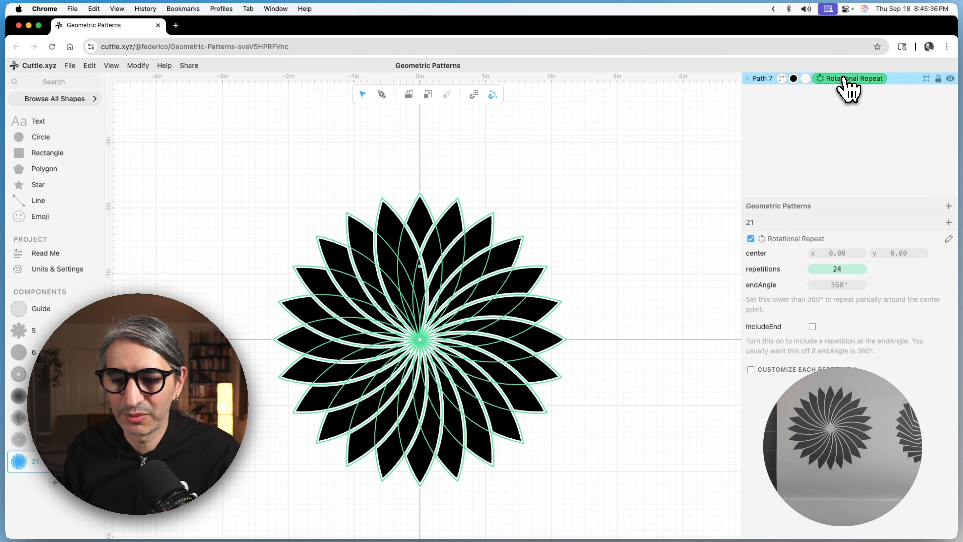
key("BackSpace")
Step: Duplicate the petal and move the copy's transform origin to its lower tip at the canvas center (0, 0)
left_click_drag(508, 182, 406, 273)
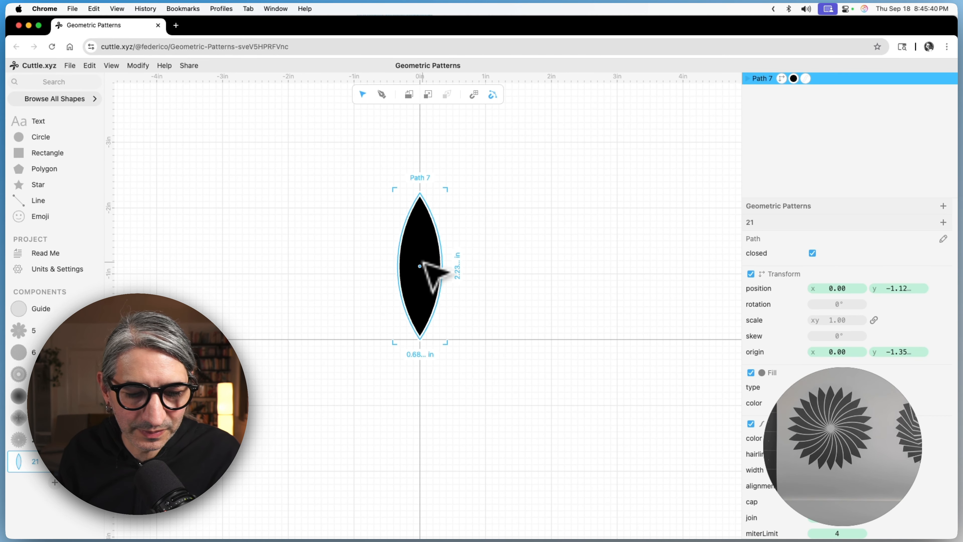
key("super+d")
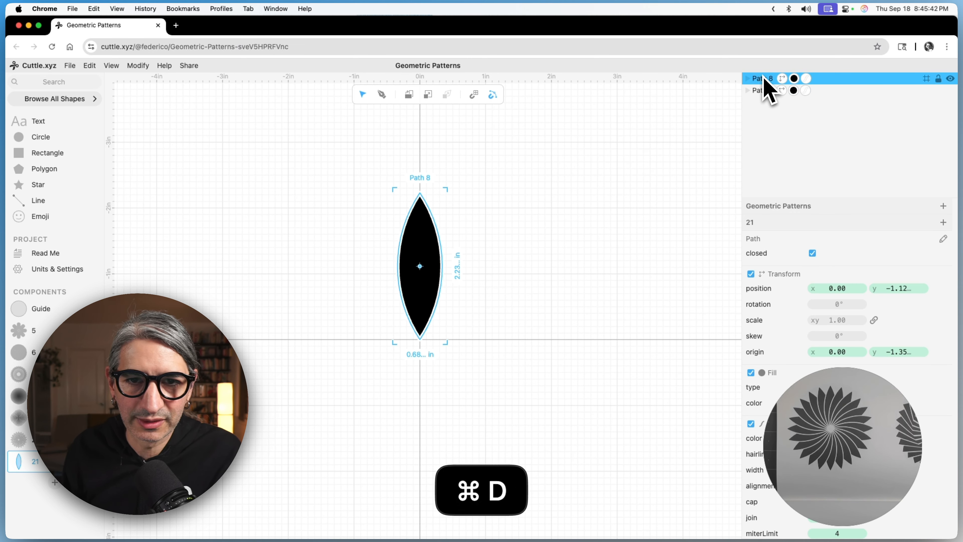
left_click_drag(419, 266, 426, 343)
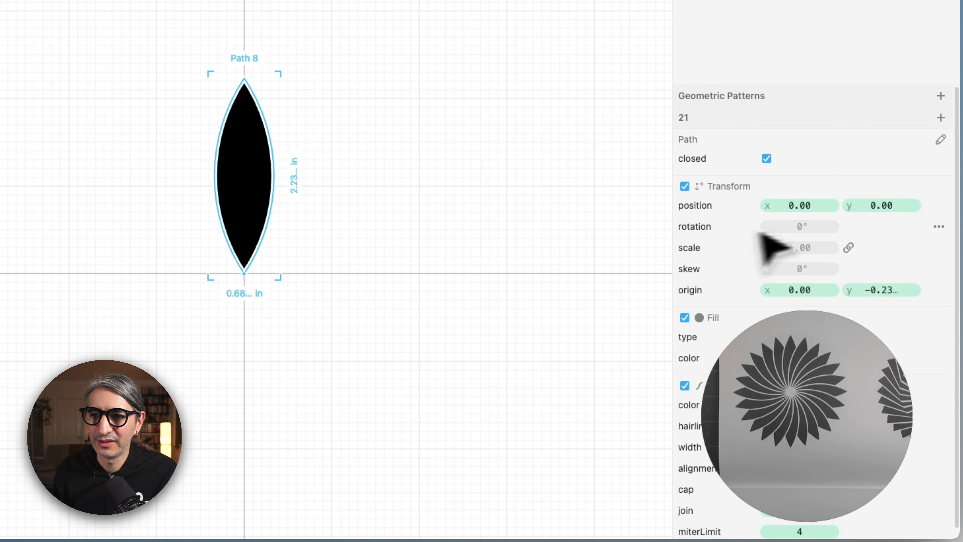
Step: Rotate the duplicated petal about its base by 360/24 degrees
left_click(804, 252)
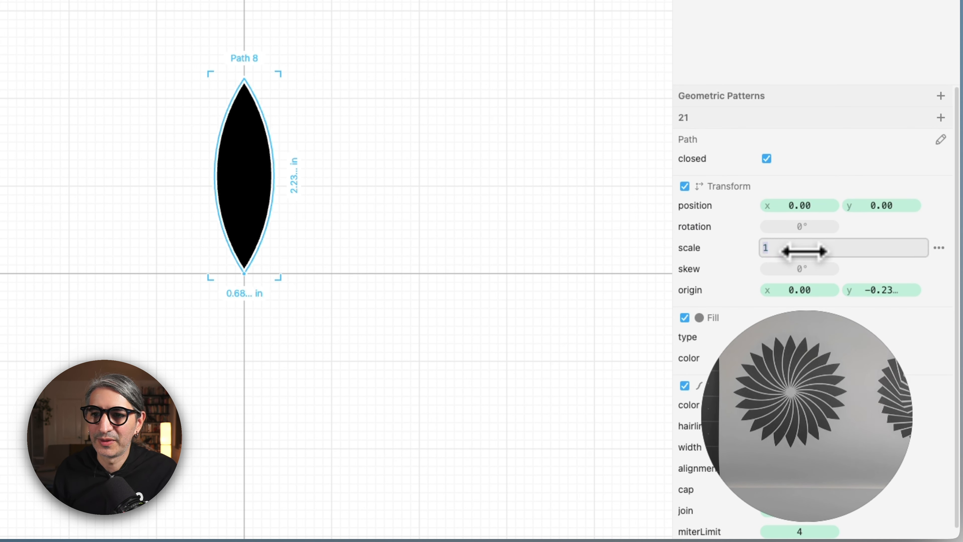
left_click(795, 225)
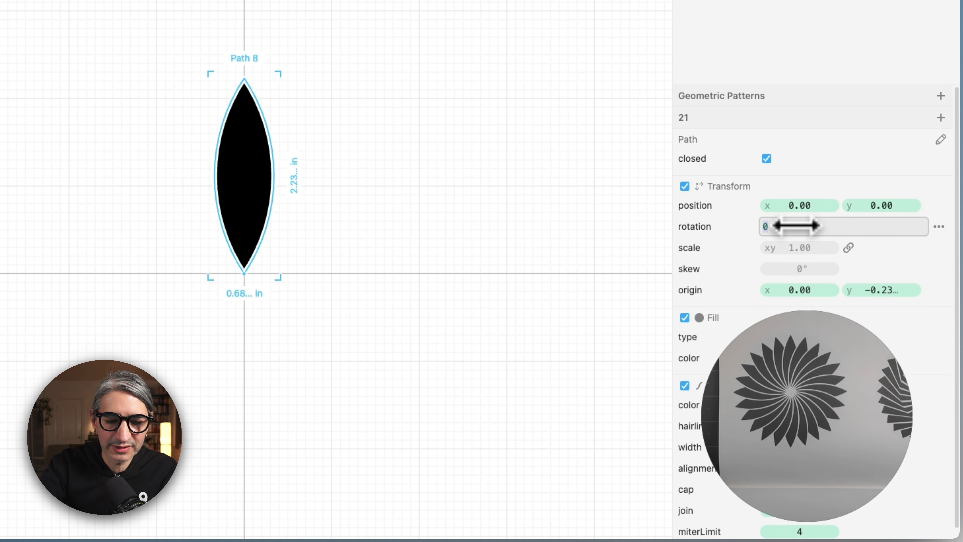
type("30")
type("0/24")
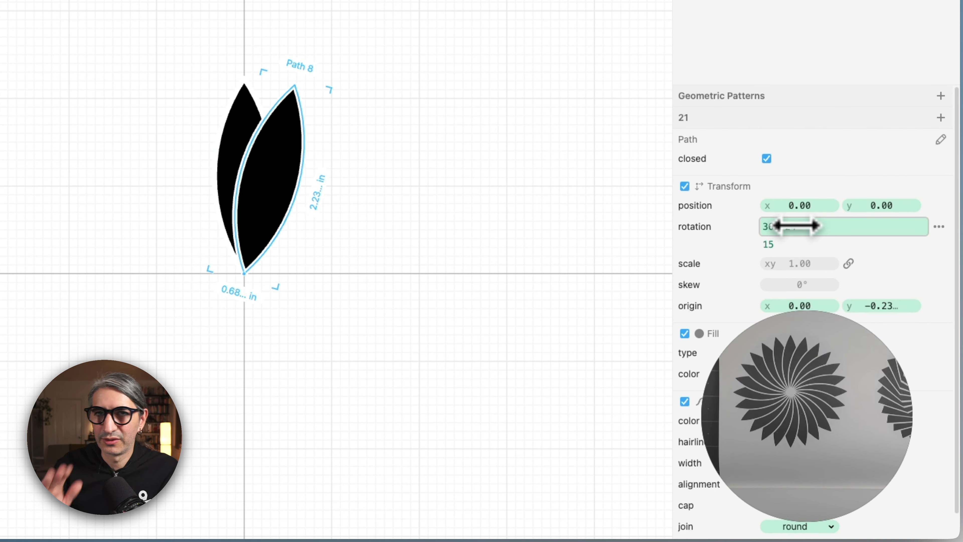
left_click(469, 247)
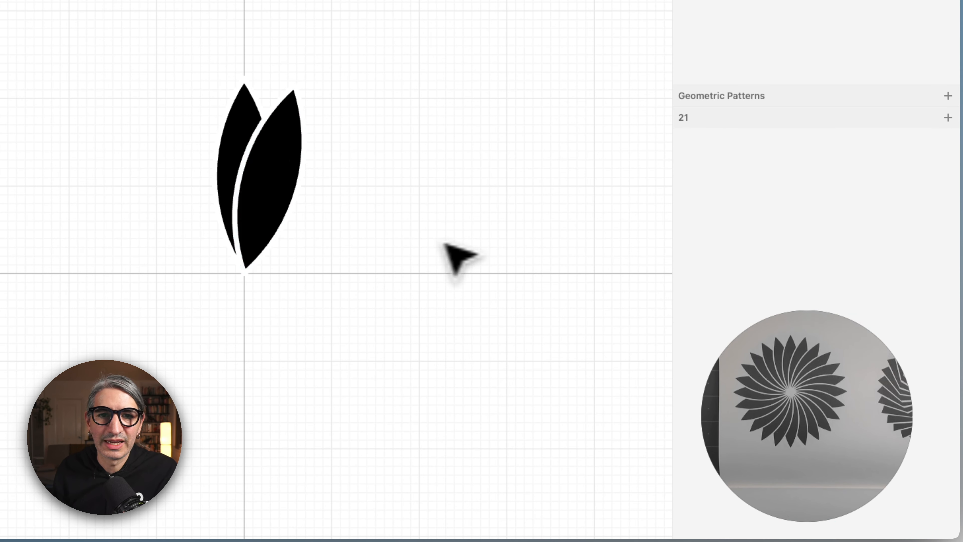
Step: Select both overlapping petals and apply the Flatten modifier to them as a group
scroll(218, 162, "up", 2)
scroll(219, 162, "up", 2)
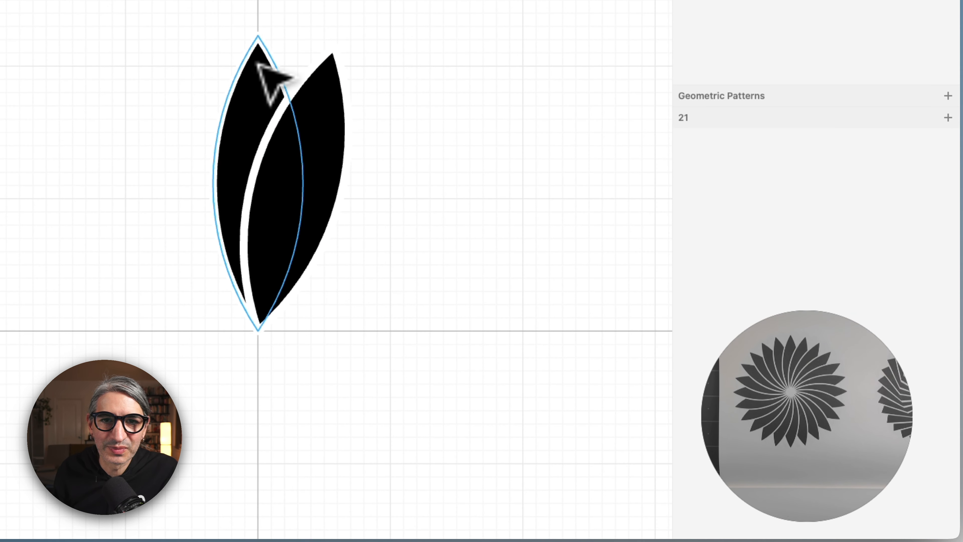
left_click_drag(147, 38, 440, 293)
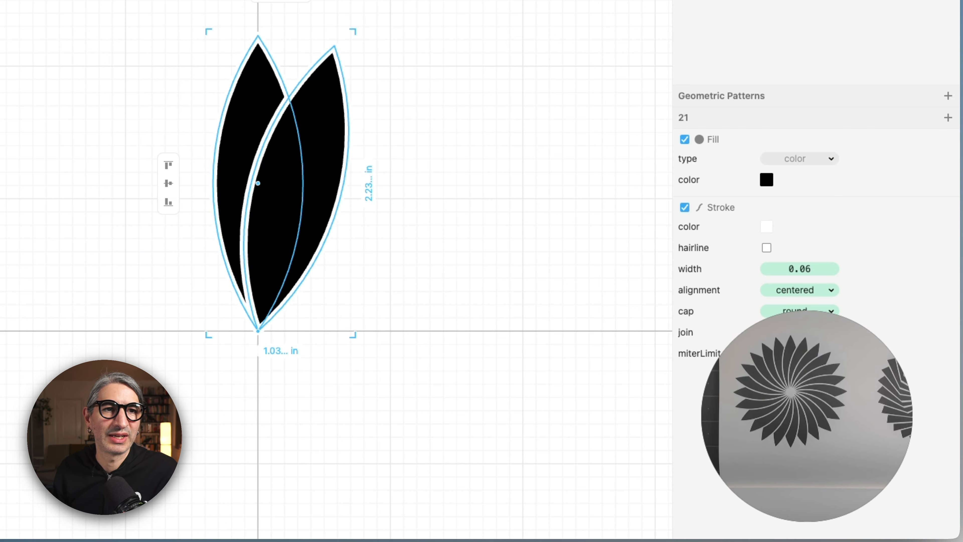
left_click(99, 43)
left_click(150, 334)
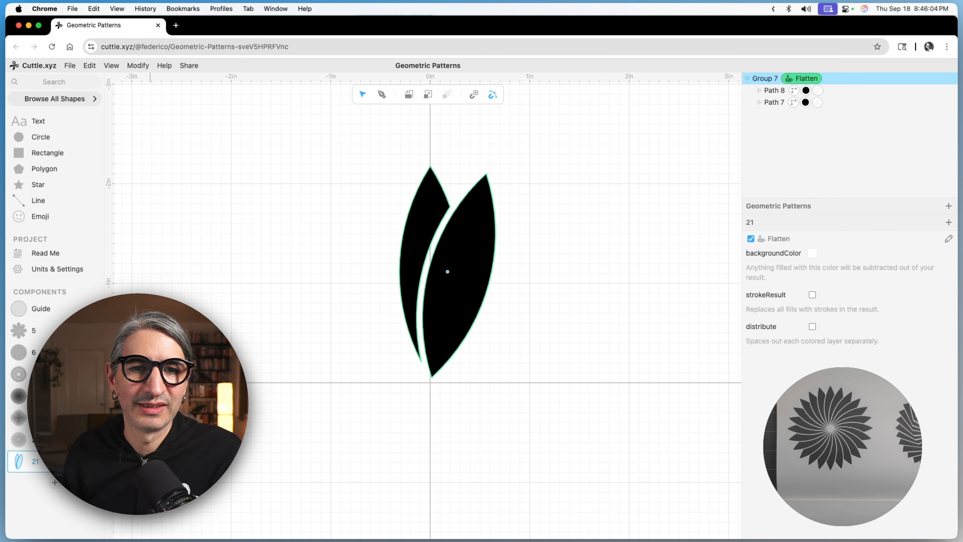
Step: Convert the flattened group of two petals to paths
left_click(490, 240)
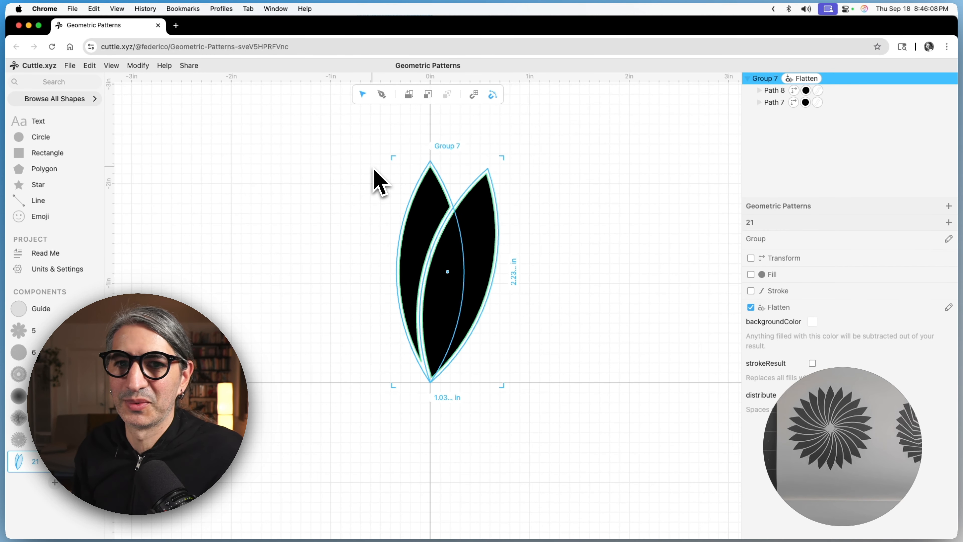
left_click(92, 66)
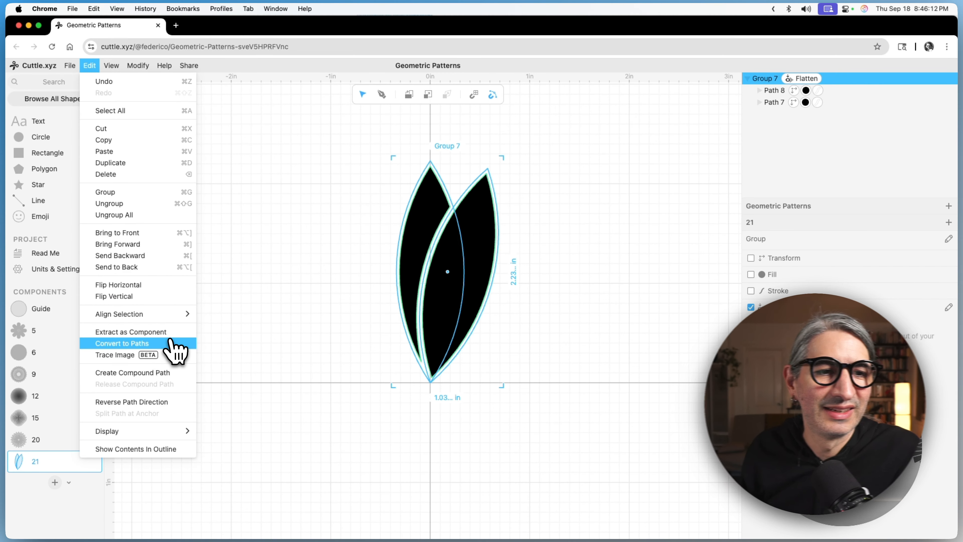
left_click(168, 343)
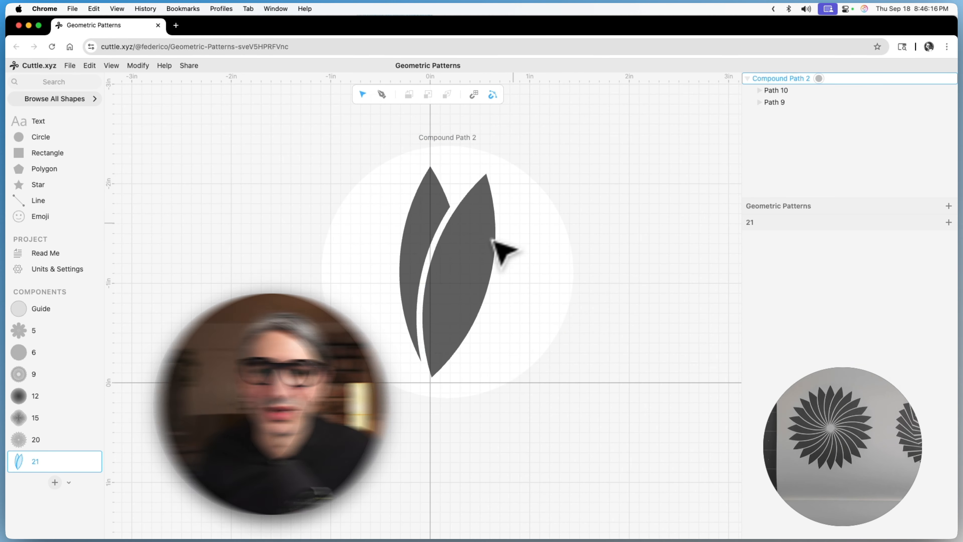
Step: Delete the full, rotated petal from the compound path, keeping only the curved petal slice
left_click(495, 232)
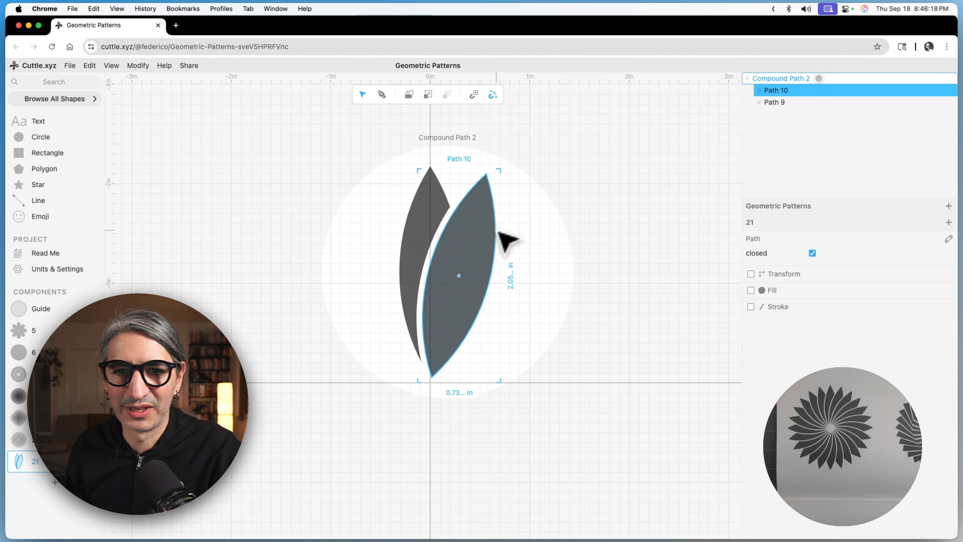
key("BackSpace")
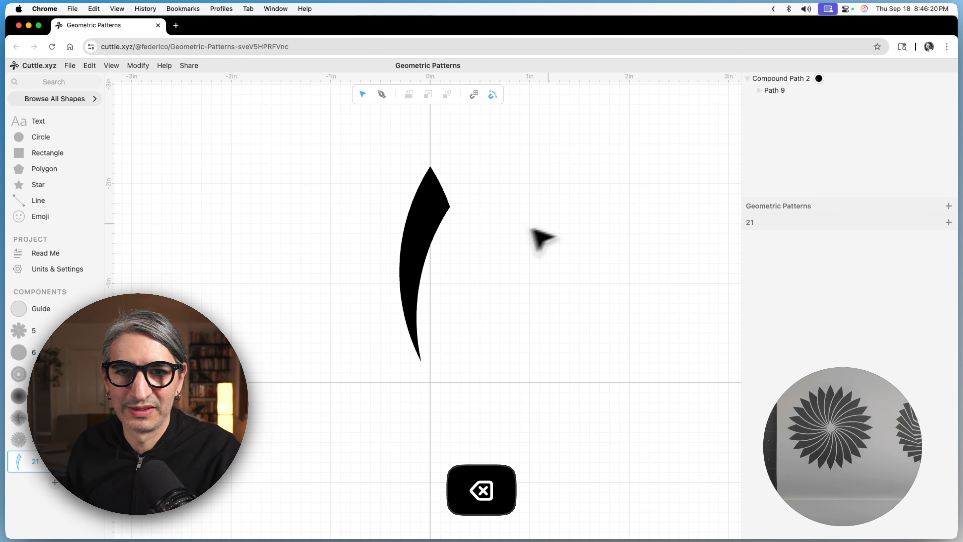
left_click_drag(586, 164, 438, 250)
left_click(520, 232)
scroll(520, 232, "down", 3)
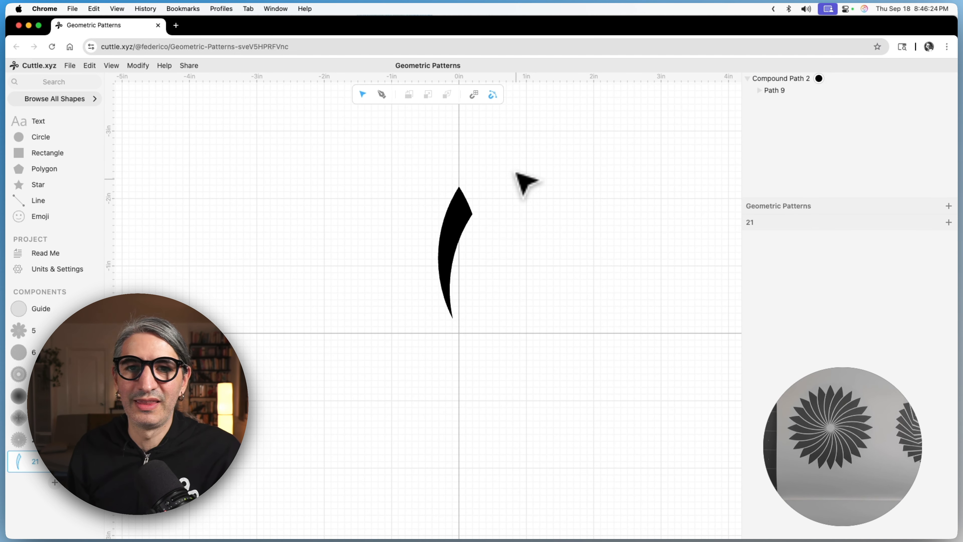
Step: Apply a Rotational Repeat with 24 repetitions to the curved petal slice
left_click(453, 253)
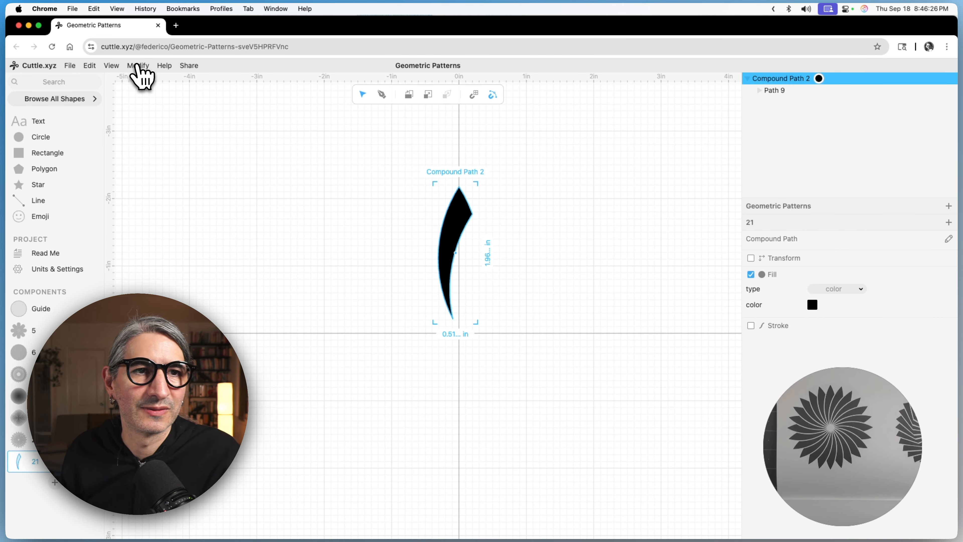
left_click(137, 65)
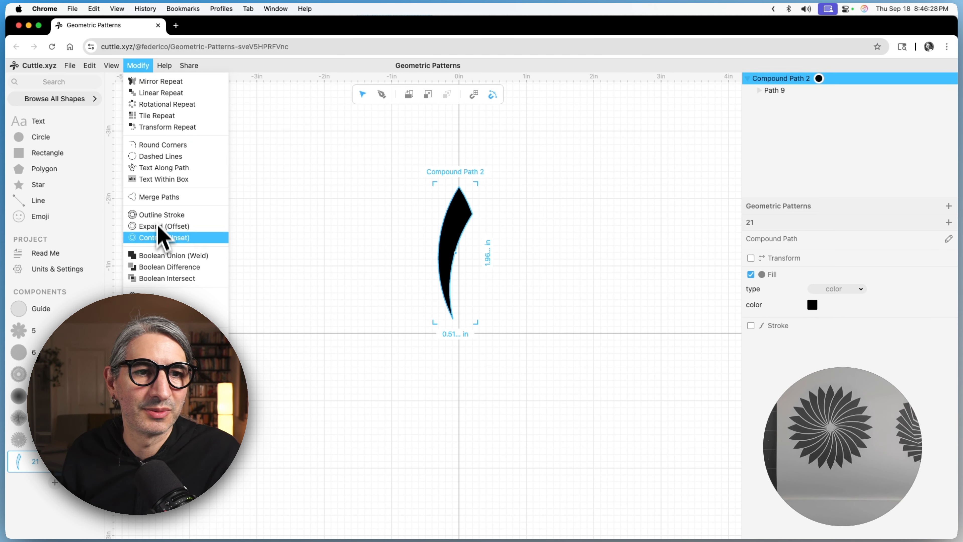
left_click(178, 105)
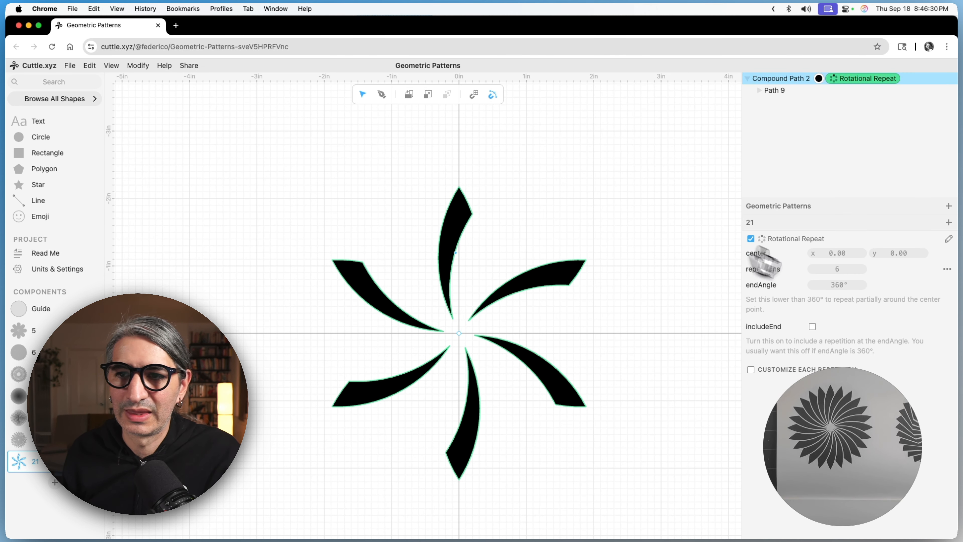
left_click_drag(837, 270, 848, 270)
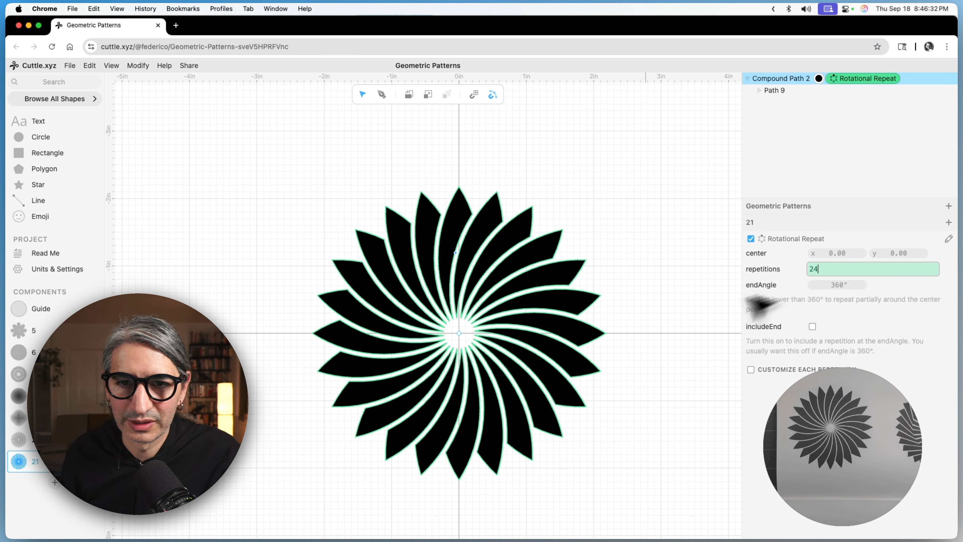
left_click(651, 343)
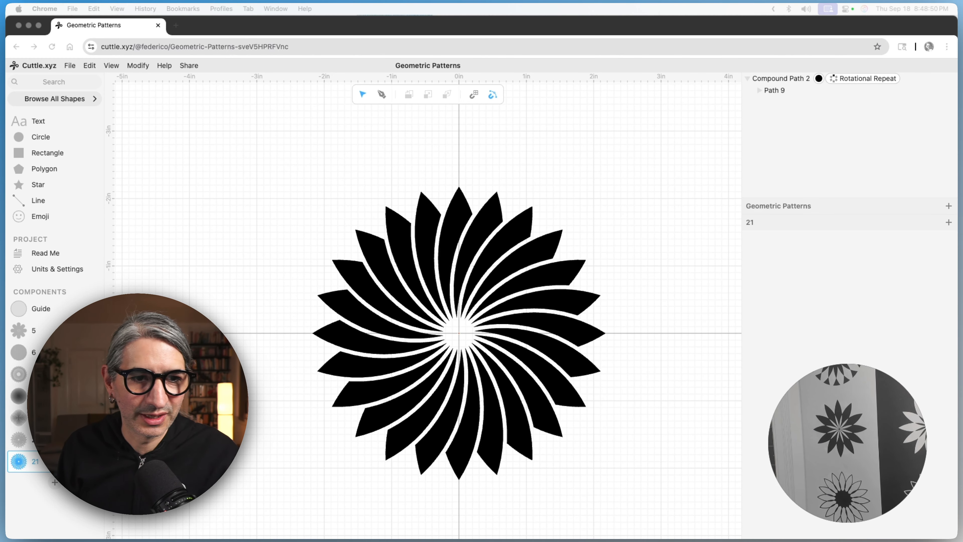
Step: Create a new component named 28 and add a circle to it with its scale set to 4
left_click(54, 482)
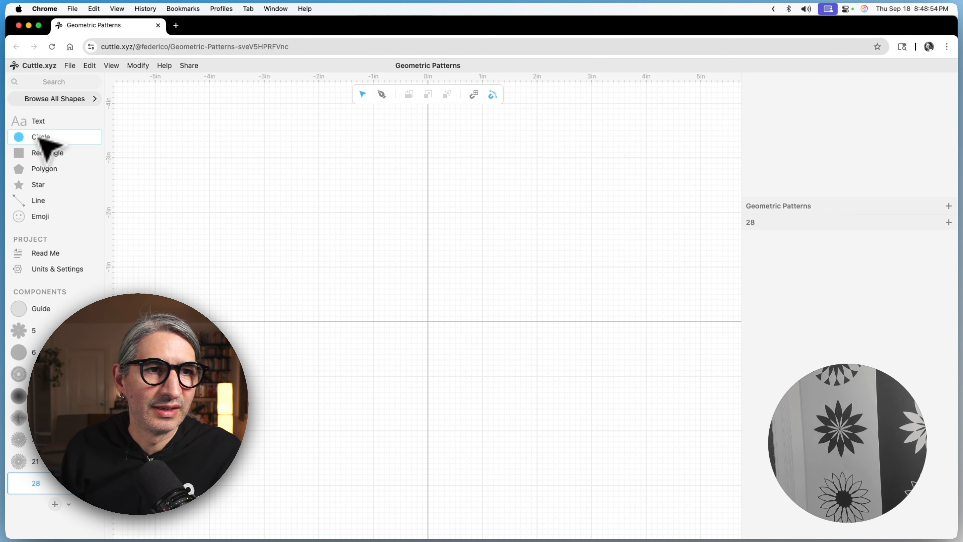
left_click_drag(19, 137, 411, 282)
left_click(838, 305)
type("4")
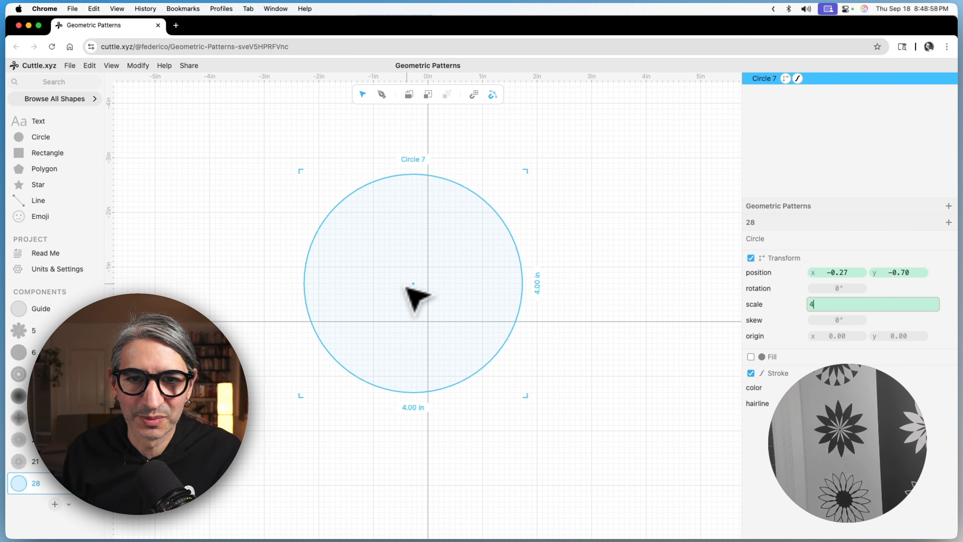
key("Return")
Step: Move the circle to about x -1.56, y -1.66 and apply a Mirror Repeat to it
left_click_drag(414, 284, 344, 232)
left_click(138, 65)
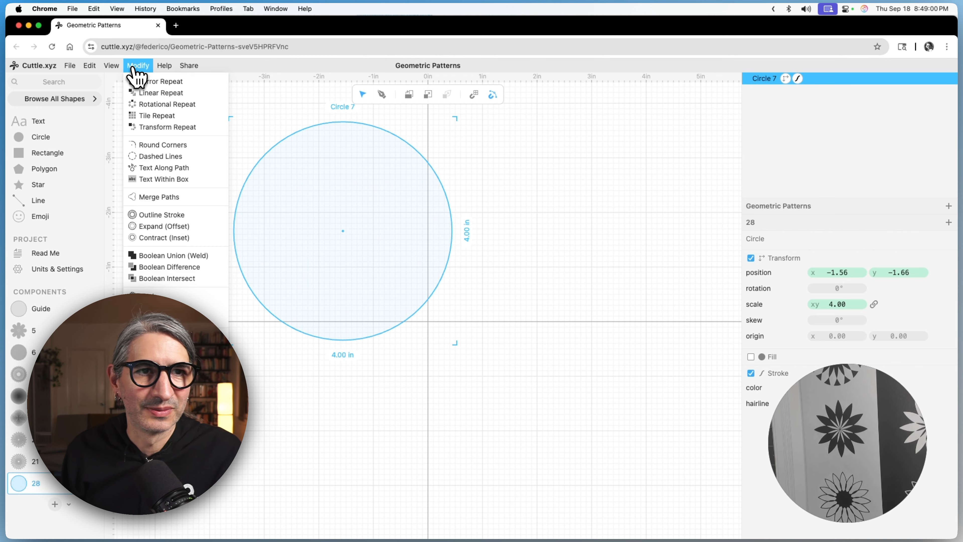
left_click(156, 82)
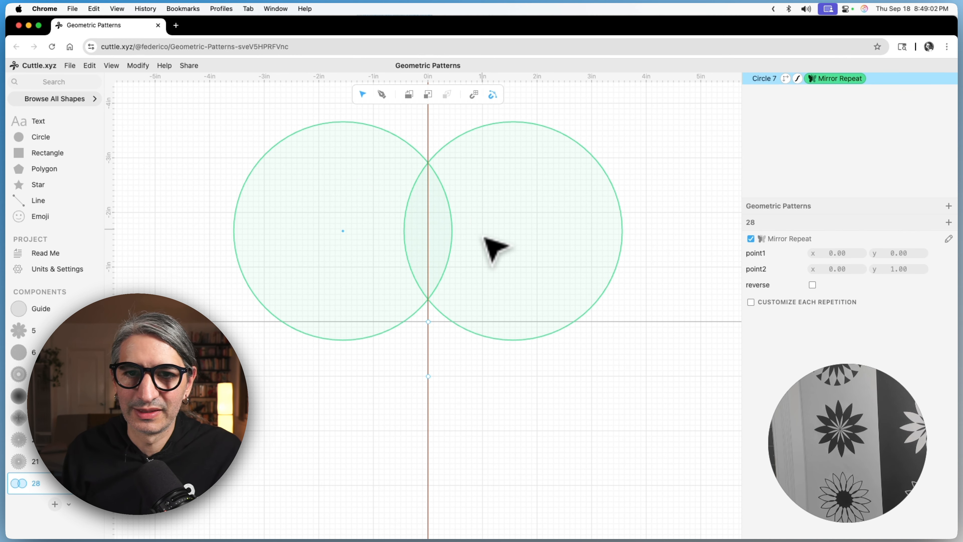
Step: Try a Boolean Difference on the mirrored circles and undo it
left_click_drag(216, 132, 506, 343)
left_click(137, 65)
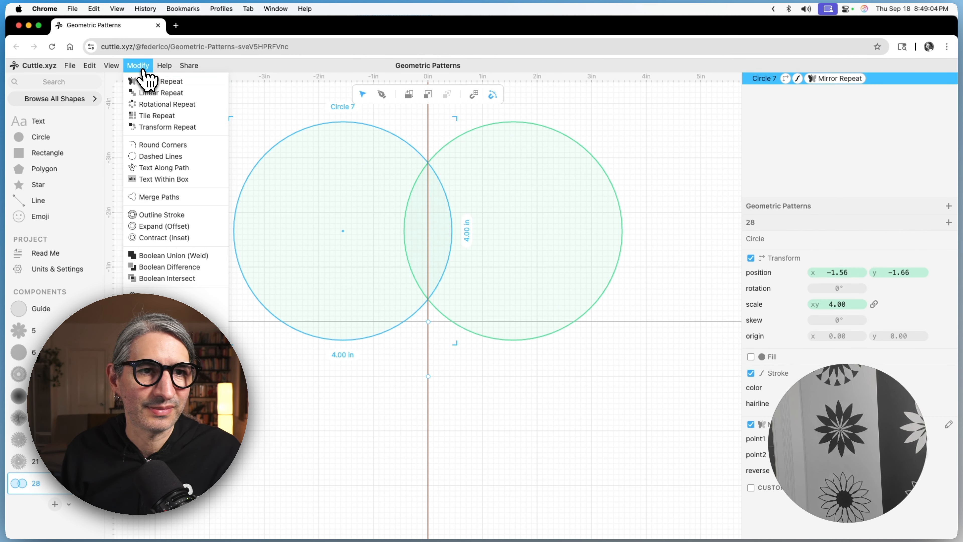
left_click(148, 267)
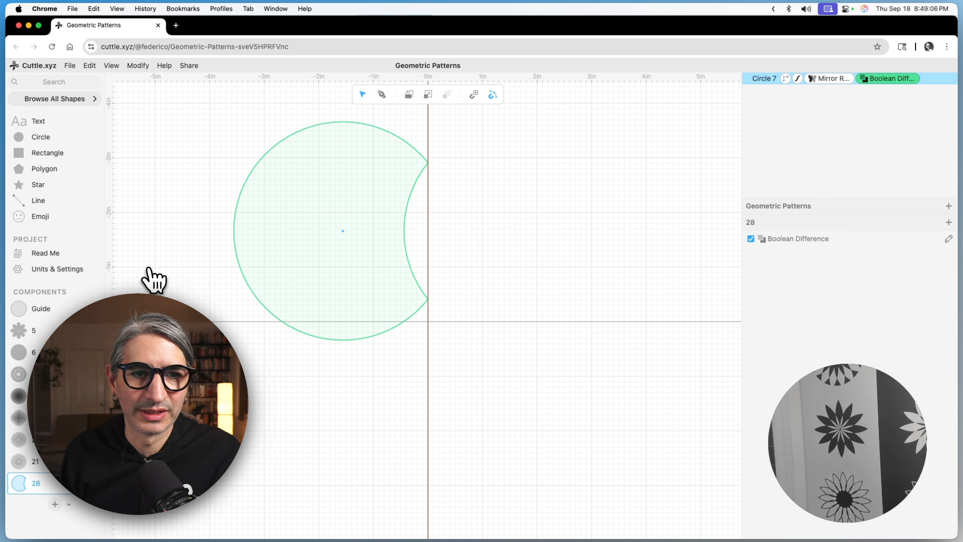
key("super+z")
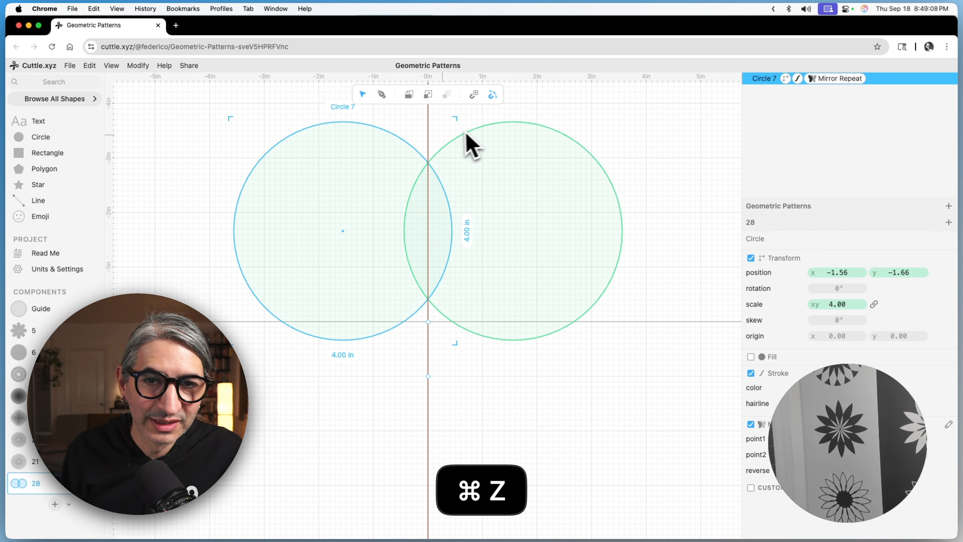
Step: Apply a Boolean Intersect to the mirrored circles and move the source circle to y -1.38
left_click(146, 67)
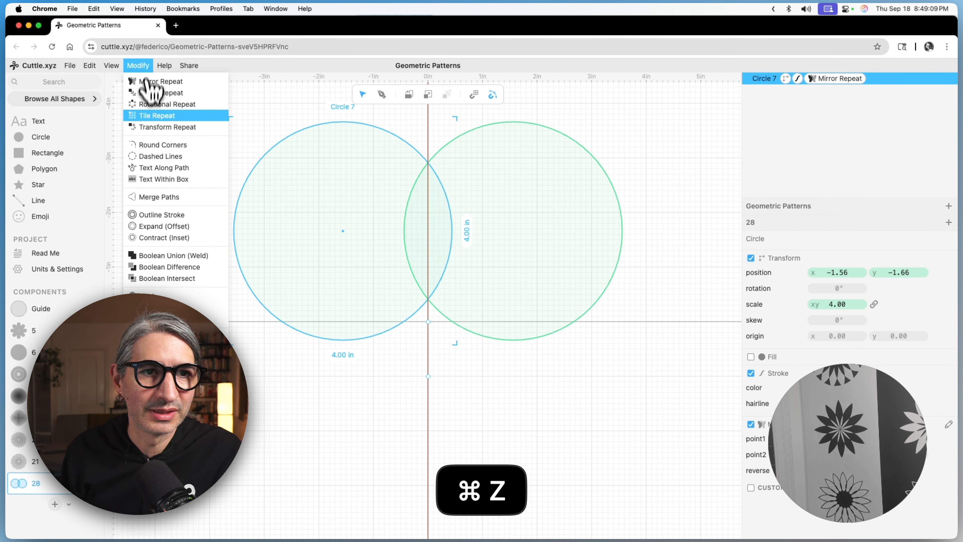
left_click(167, 278)
left_click_drag(436, 312, 432, 311)
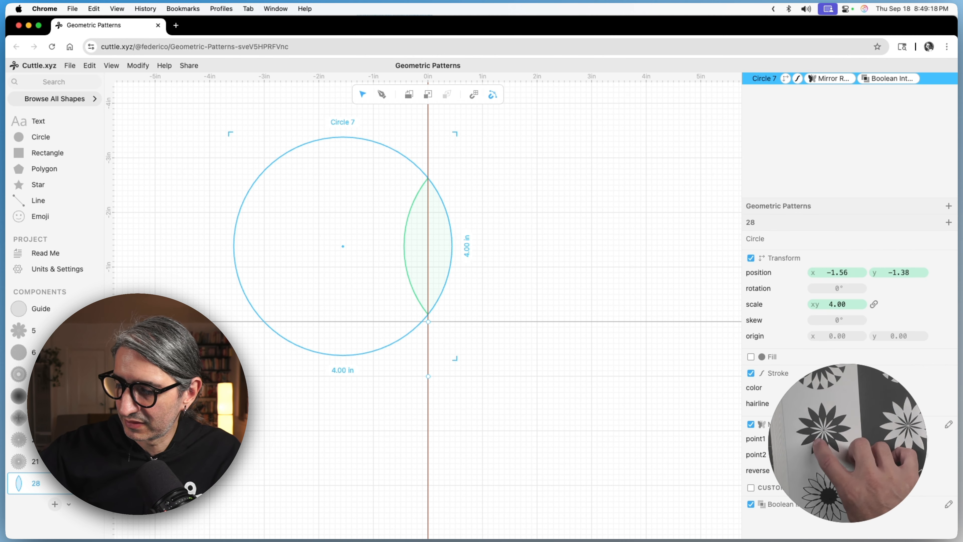
Step: Add a black fill to the intersected petal shape
left_click(626, 334)
left_click_drag(524, 171, 441, 243)
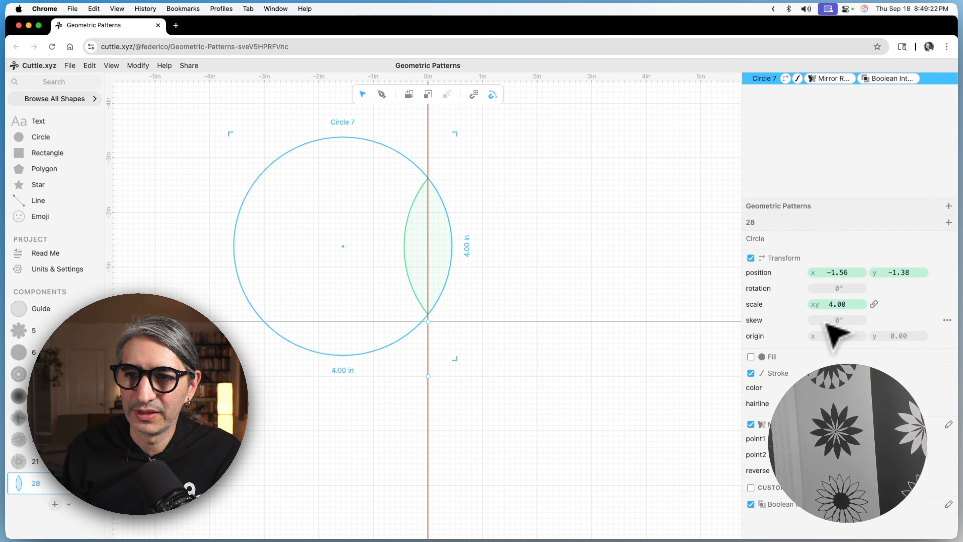
left_click(751, 357)
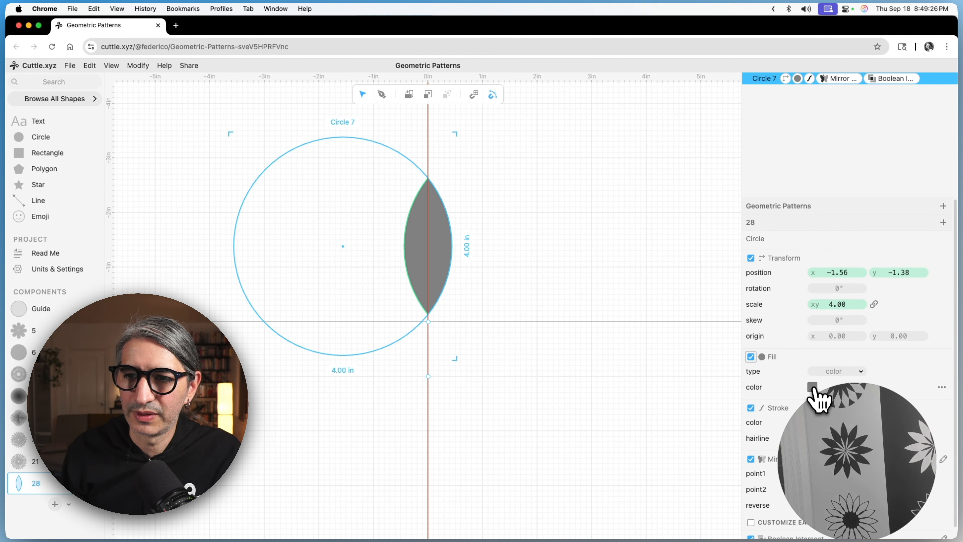
left_click(812, 388)
left_click(677, 370)
left_click(586, 355)
Step: Apply a Rotational Repeat with 12 repetitions to the black petal
left_click_drag(587, 228, 370, 269)
left_click(137, 65)
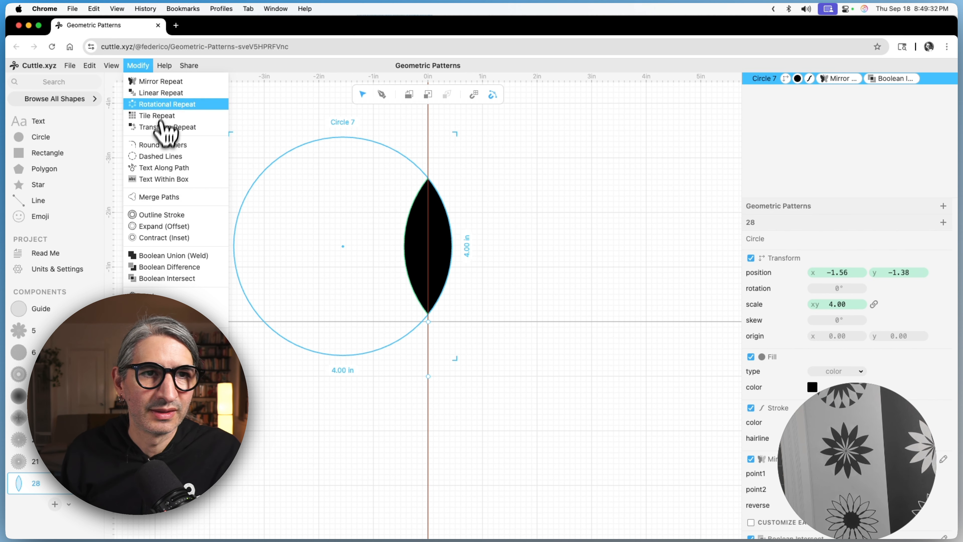
left_click(163, 104)
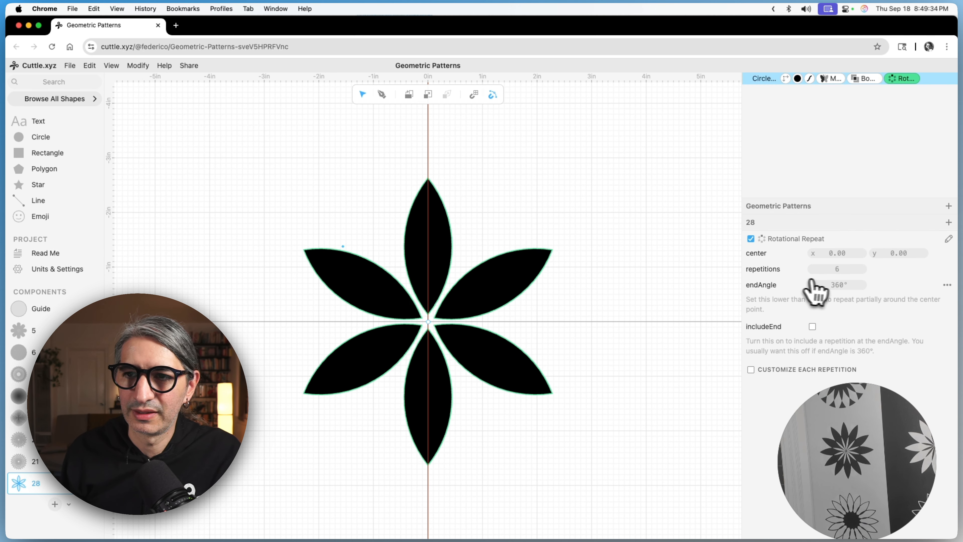
left_click(835, 269)
type("12")
left_click(617, 290)
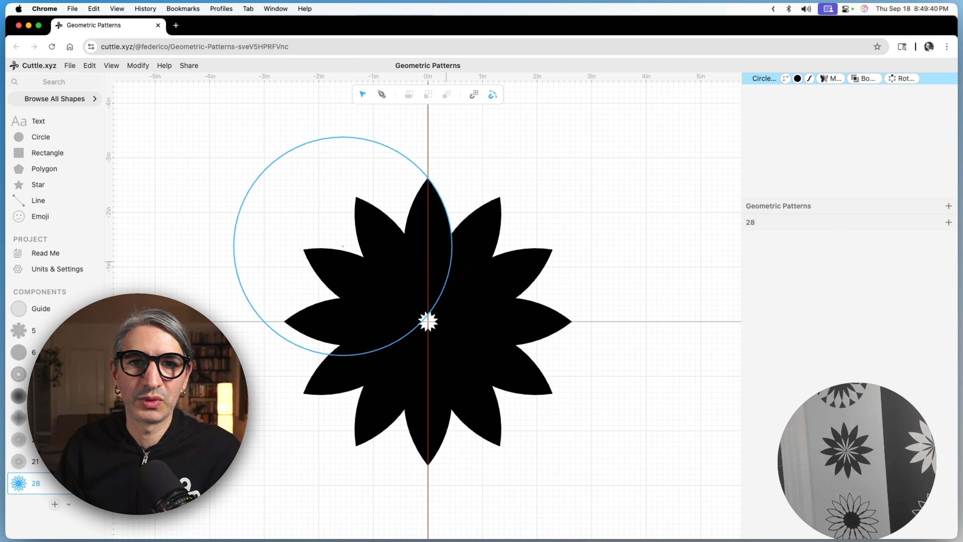
Step: Create a compound path from the repeated petals and give it a black fill
left_click(238, 197)
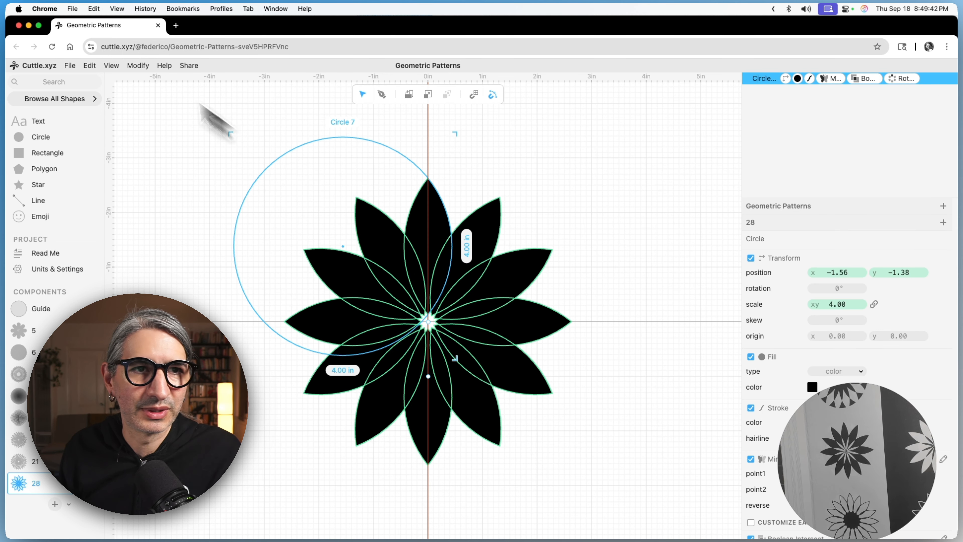
left_click(88, 66)
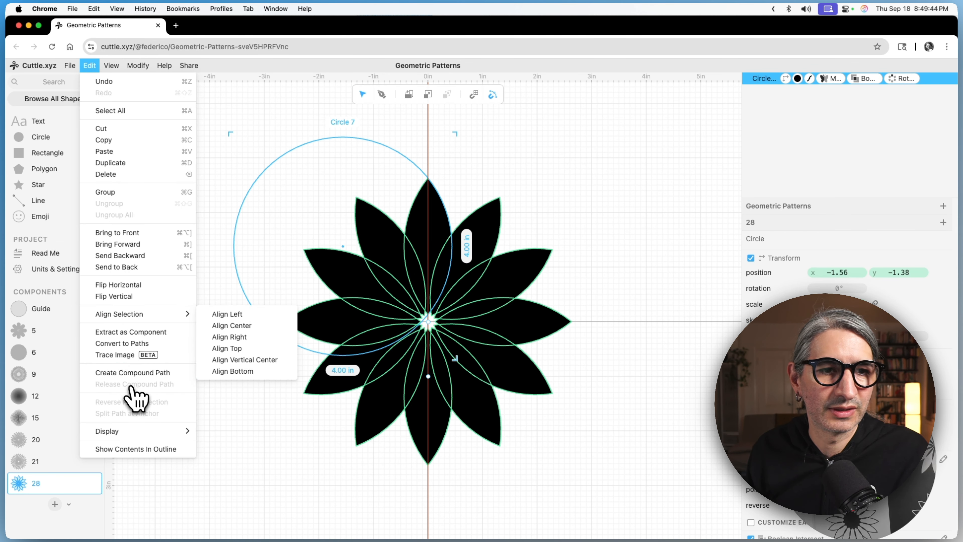
left_click(139, 373)
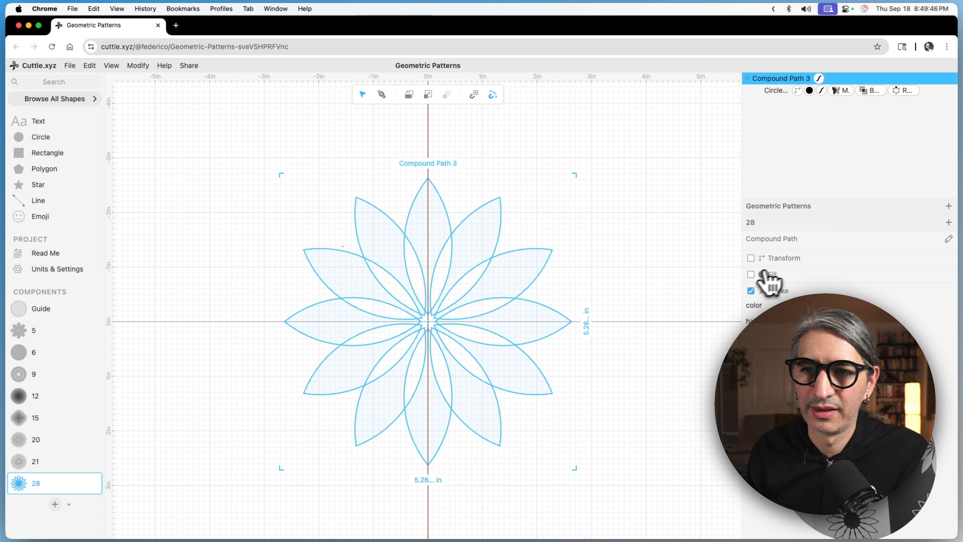
left_click(751, 275)
left_click(813, 305)
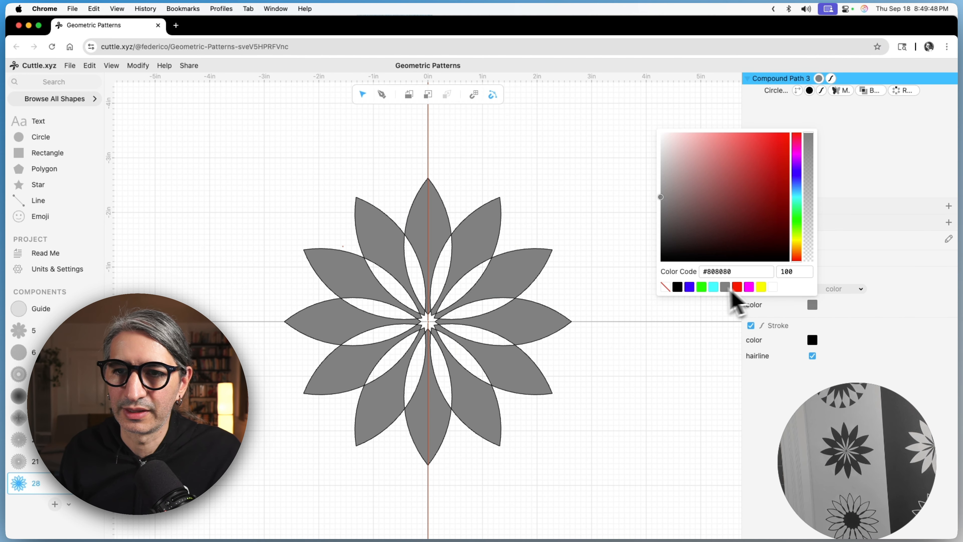
left_click(678, 287)
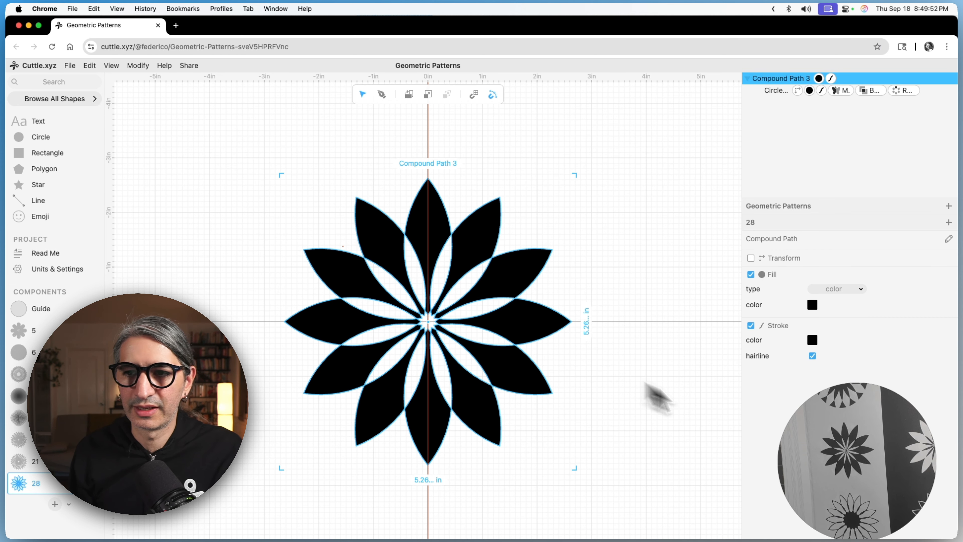
left_click_drag(836, 446, 829, 434)
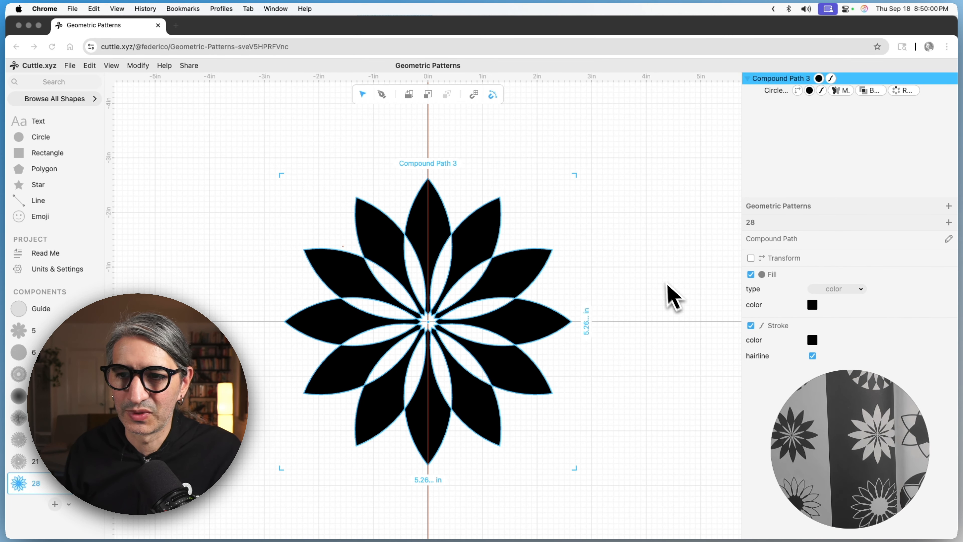
Step: Duplicate the flower compound path and place the copy beside the original at x 5.87, y 0.00
left_click(658, 283)
scroll(660, 281, "down", 3)
left_click_drag(663, 280, 475, 227)
left_click_drag(198, 140, 440, 401)
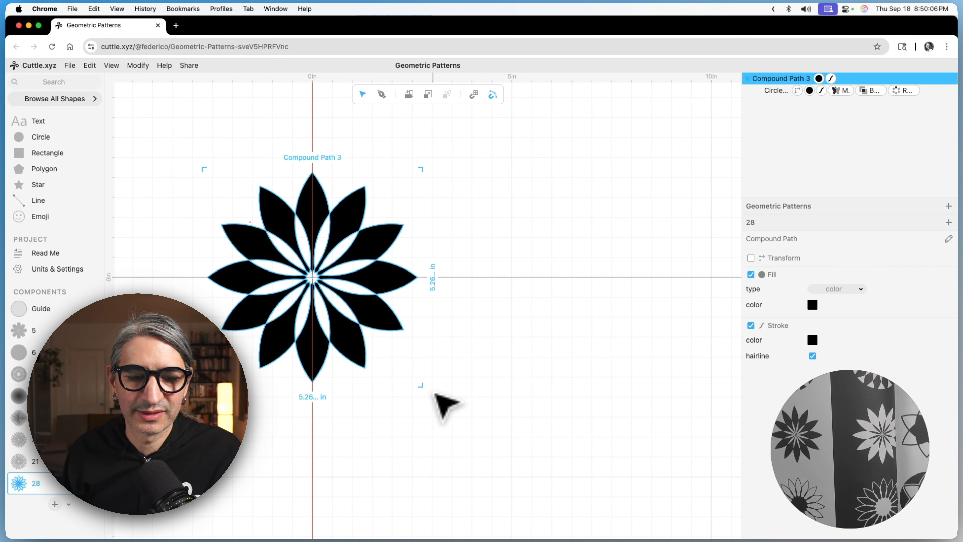
key("super+d")
left_click_drag(313, 289, 551, 291)
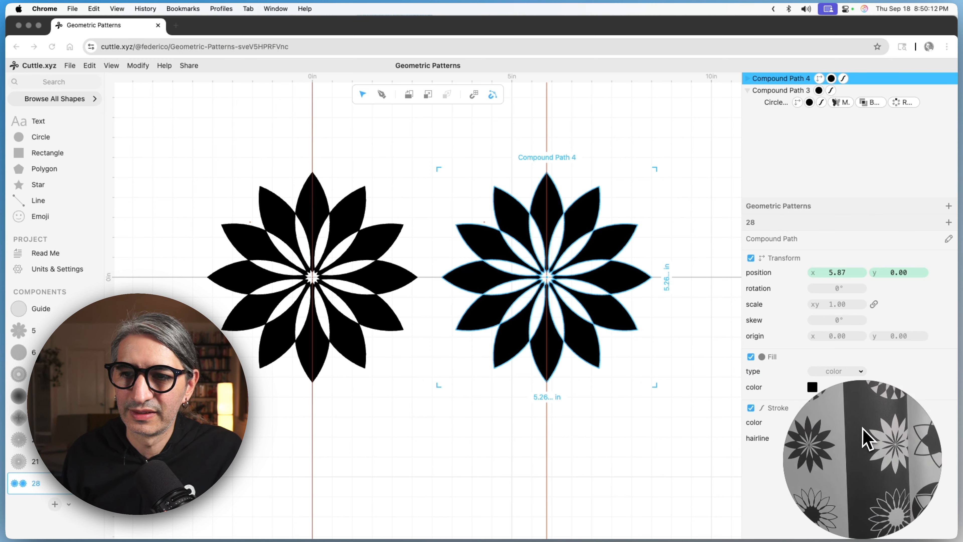
Step: Change the duplicated flower's fill color to white
left_click(812, 387)
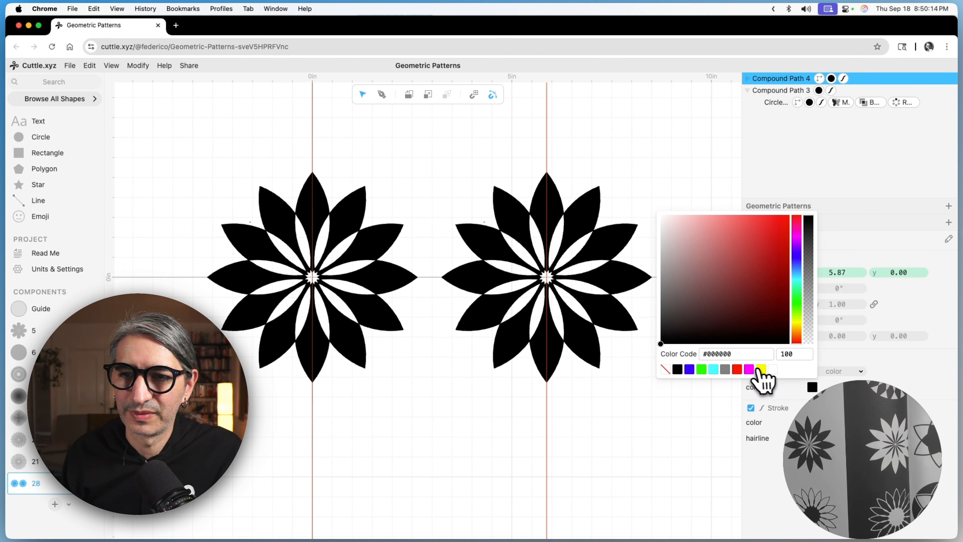
left_click(772, 369)
left_click(662, 448)
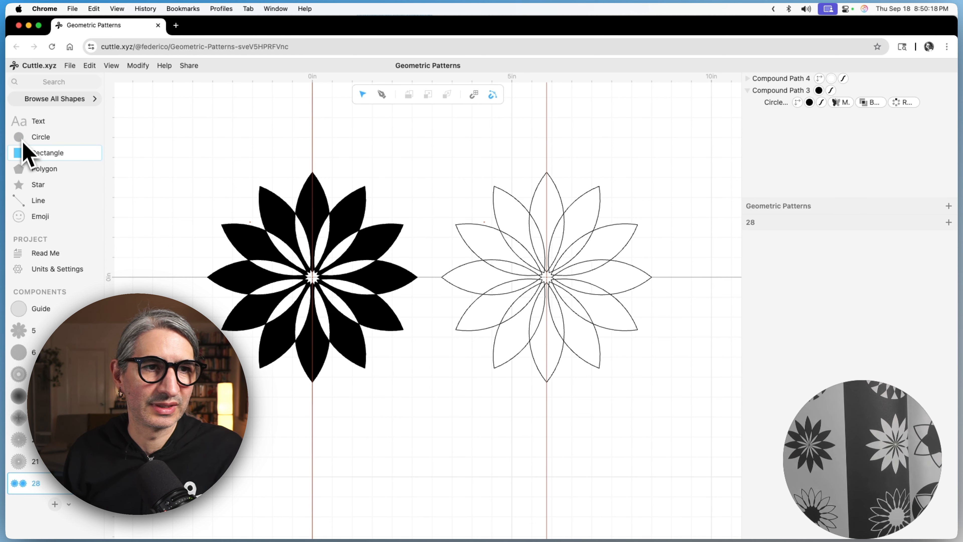
Step: Add a rectangle near the white flower and give it a black fill
left_click_drag(21, 167, 466, 162)
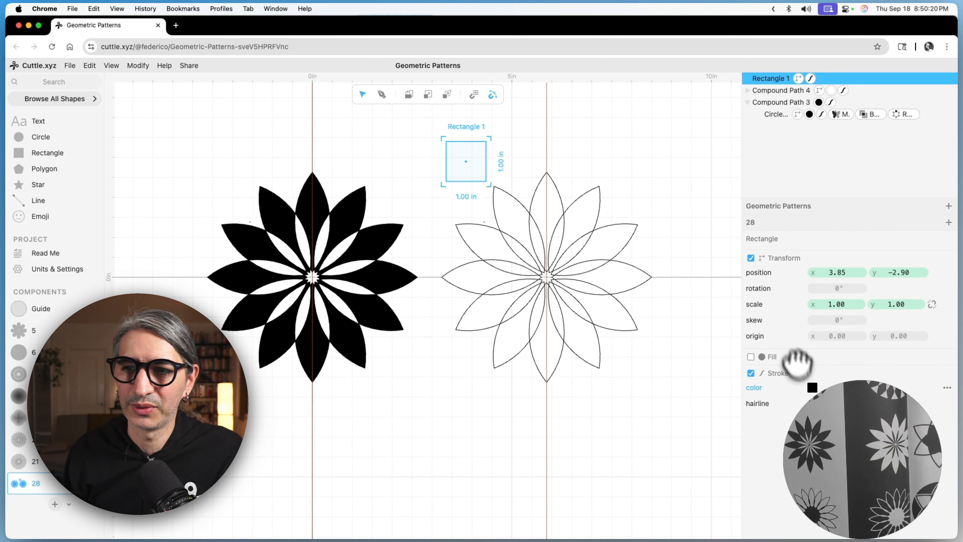
left_click(752, 357)
left_click(811, 387)
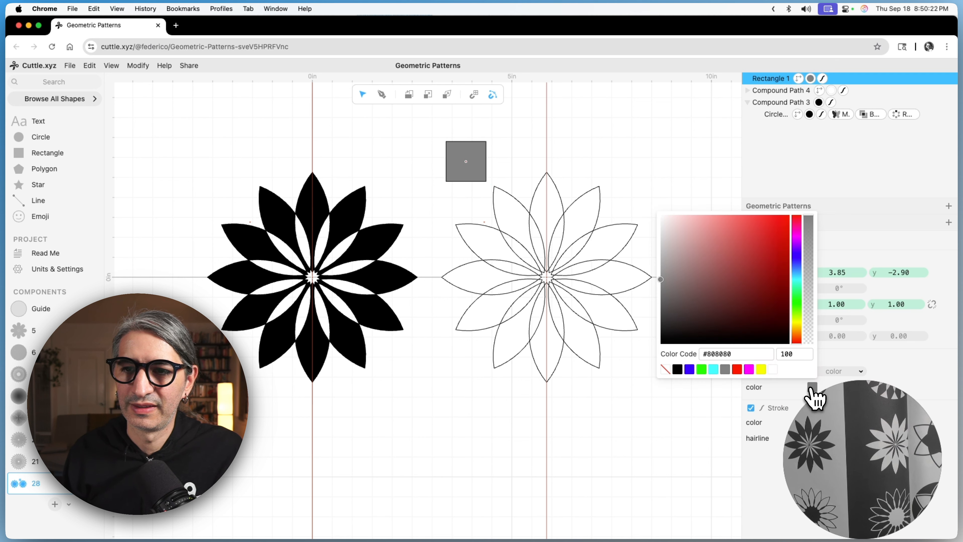
left_click(678, 369)
Step: Enlarge the black rectangle to frame the white flower and reorder it behind that flower
left_click_drag(494, 195, 704, 490)
left_click_drag(689, 276, 667, 280)
left_click_drag(800, 78, 764, 93)
left_click(645, 117)
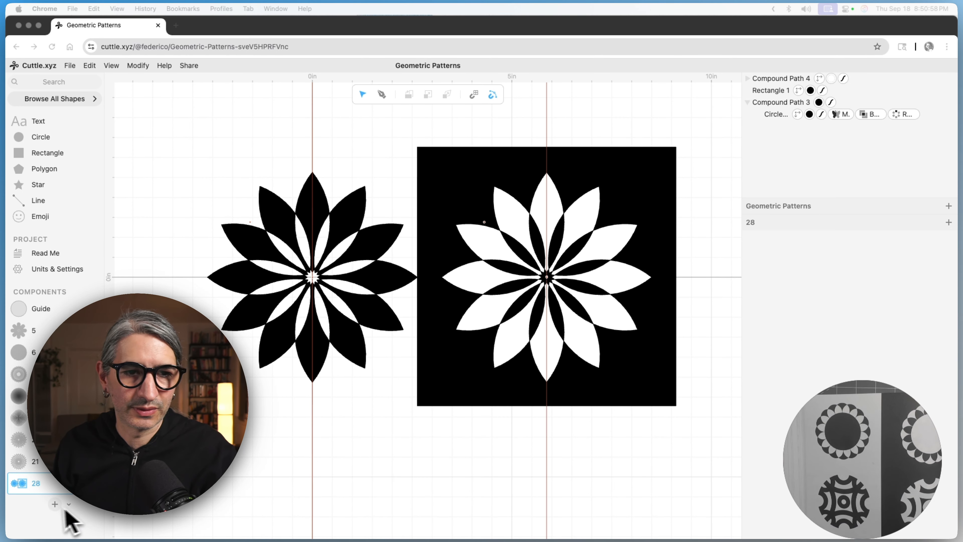
Step: Create a new component named 30 and place the Guide circle at its origin
left_click(54, 504)
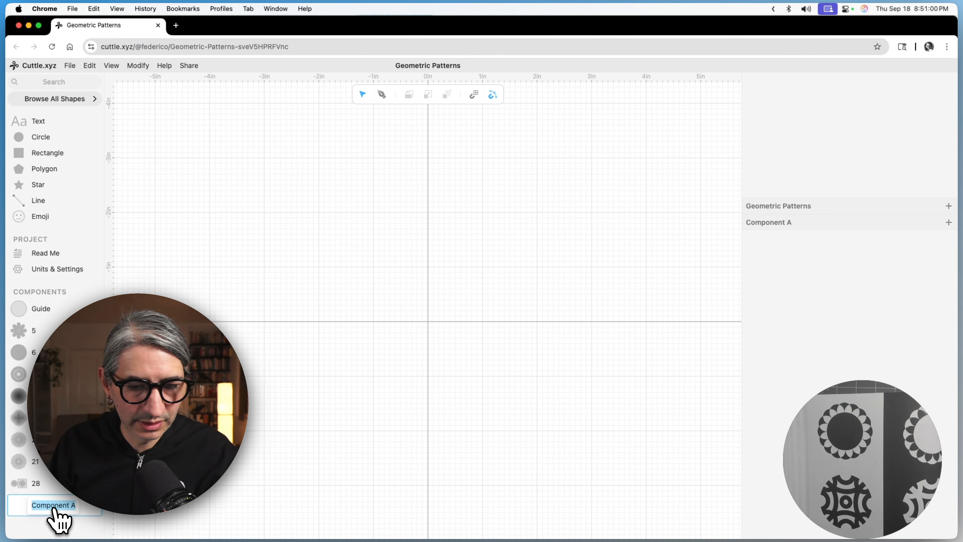
key("Return")
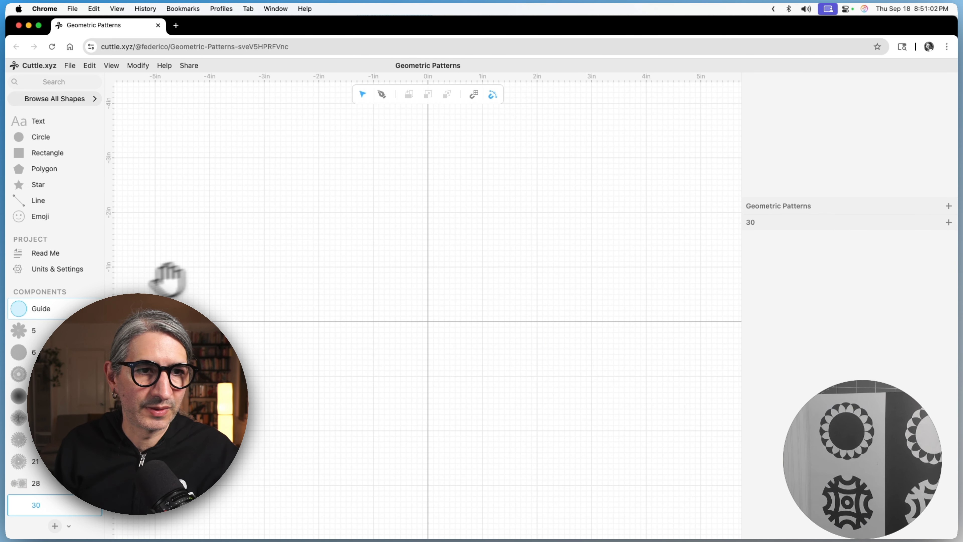
left_click_drag(18, 308, 428, 323)
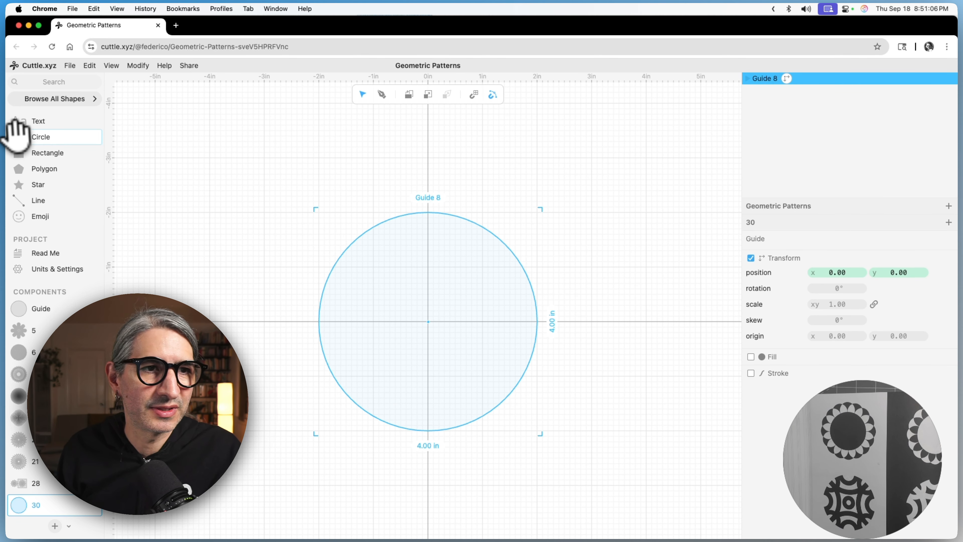
Step: Add a circle at x 0.00, y -2.00 on the guide and apply a Rotational Repeat with 16 repetitions
left_click_drag(17, 139, 427, 212)
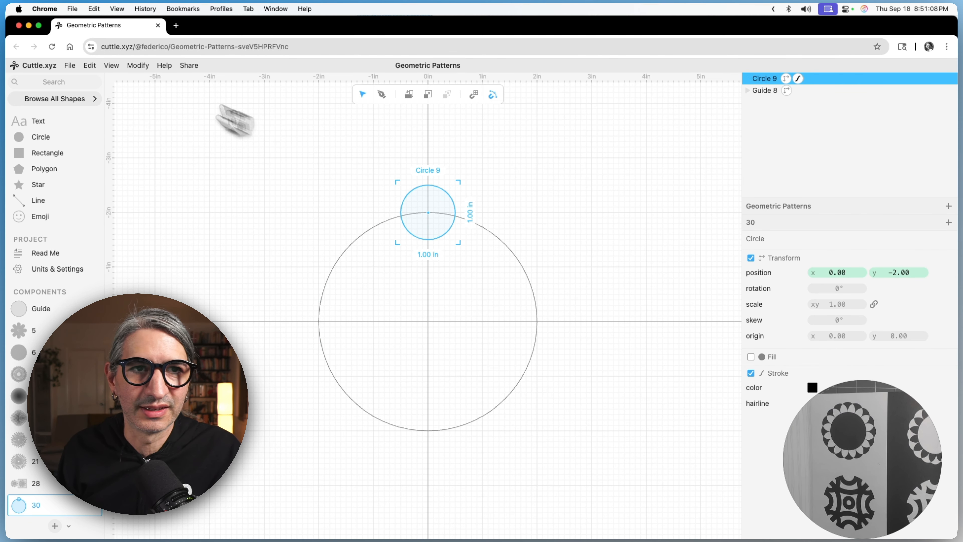
left_click(137, 65)
left_click(156, 103)
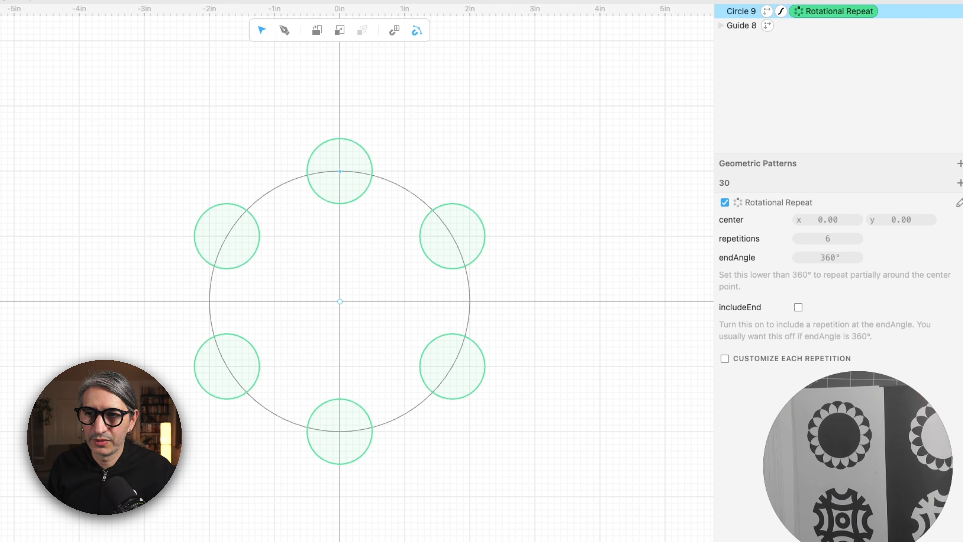
left_click(831, 236)
type("16")
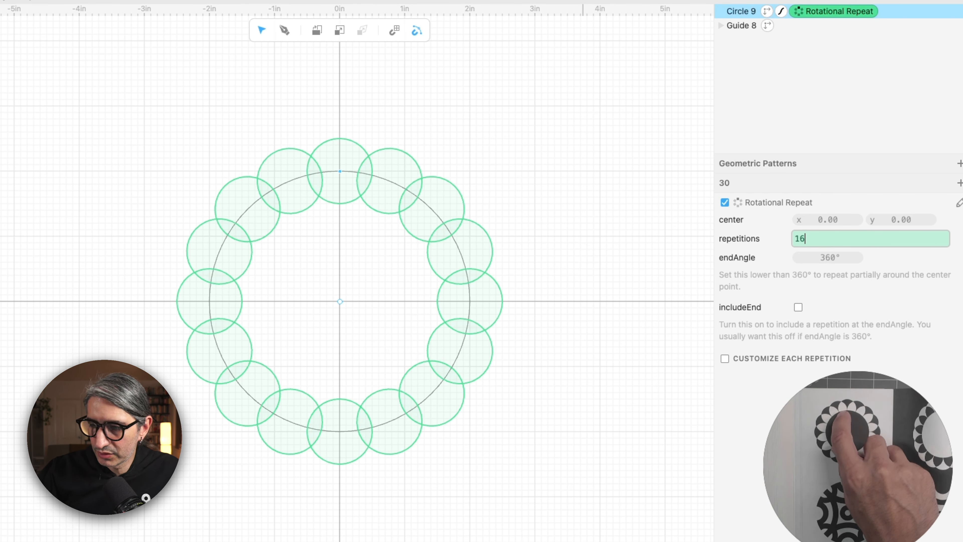
Step: Scale the repeated circle to 1.53 so neighbouring circles overlap around the guide
left_click(767, 11)
left_click_drag(831, 257, 788, 257)
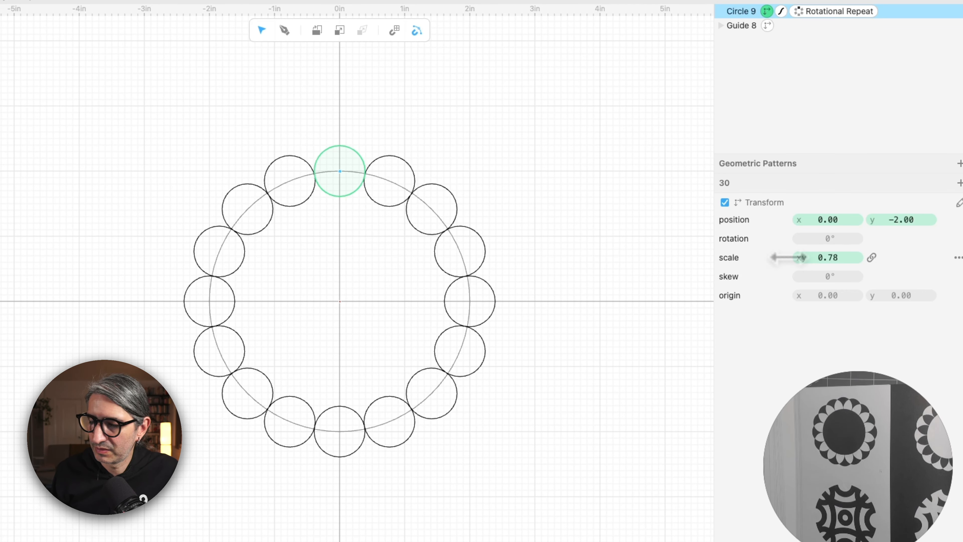
left_click_drag(788, 258, 921, 243)
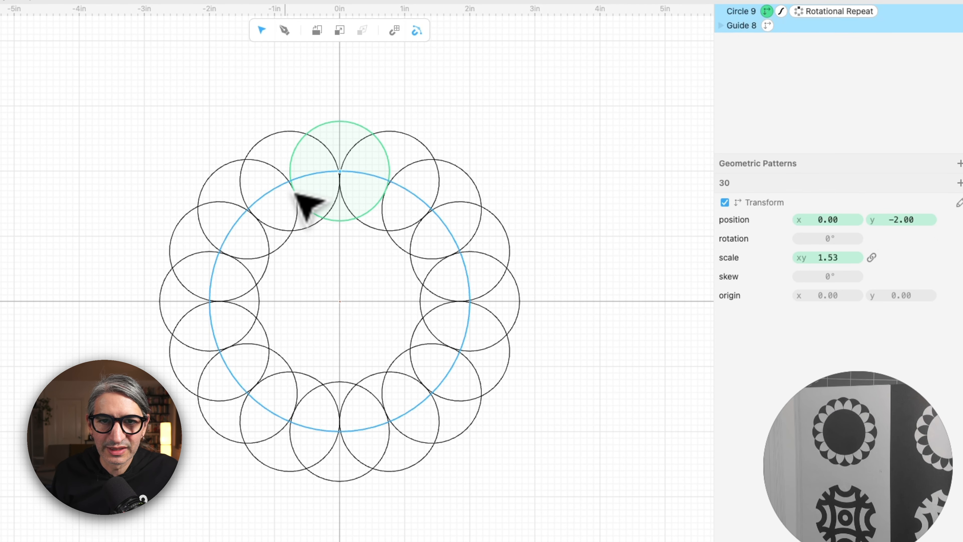
left_click(627, 148)
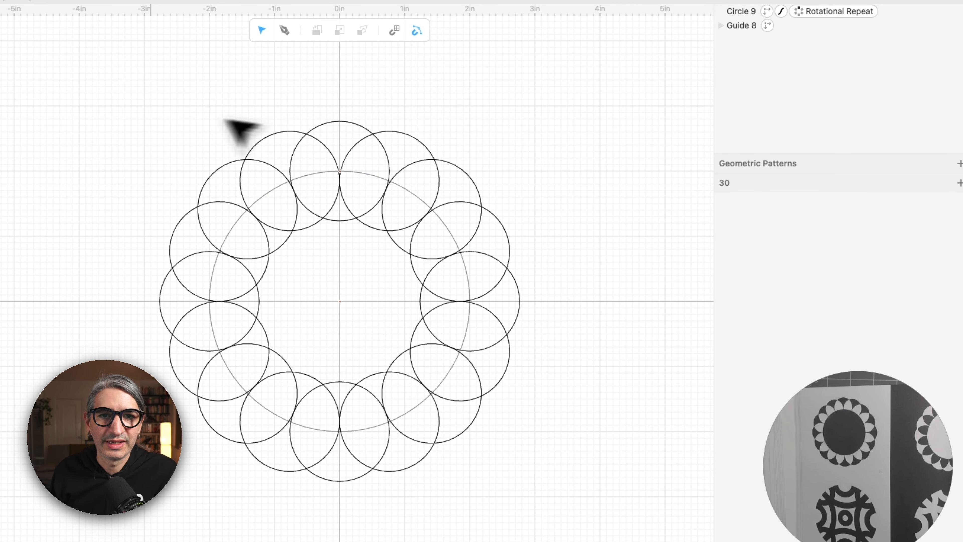
Step: Create a compound path from the ring of circles and the guide, and turn on its fill
left_click_drag(98, 89, 607, 537)
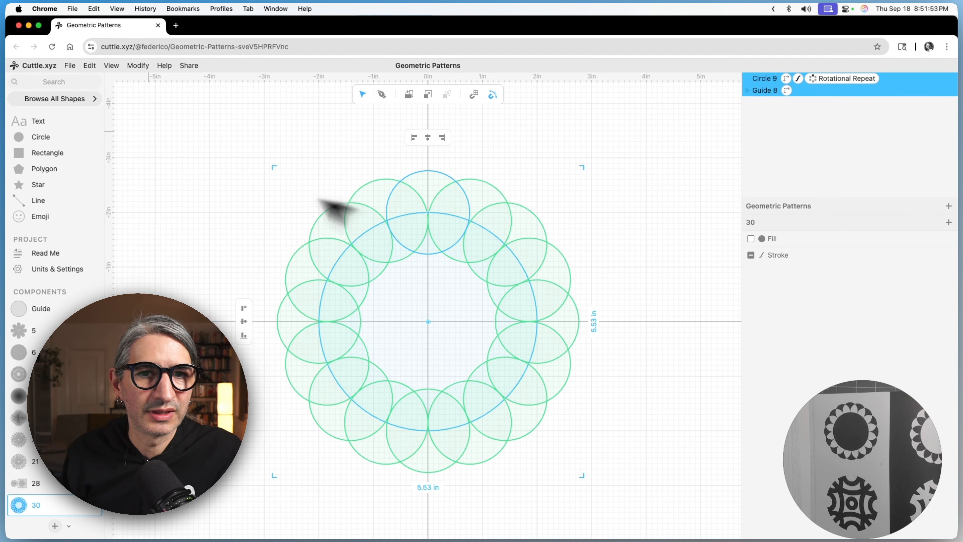
left_click(91, 66)
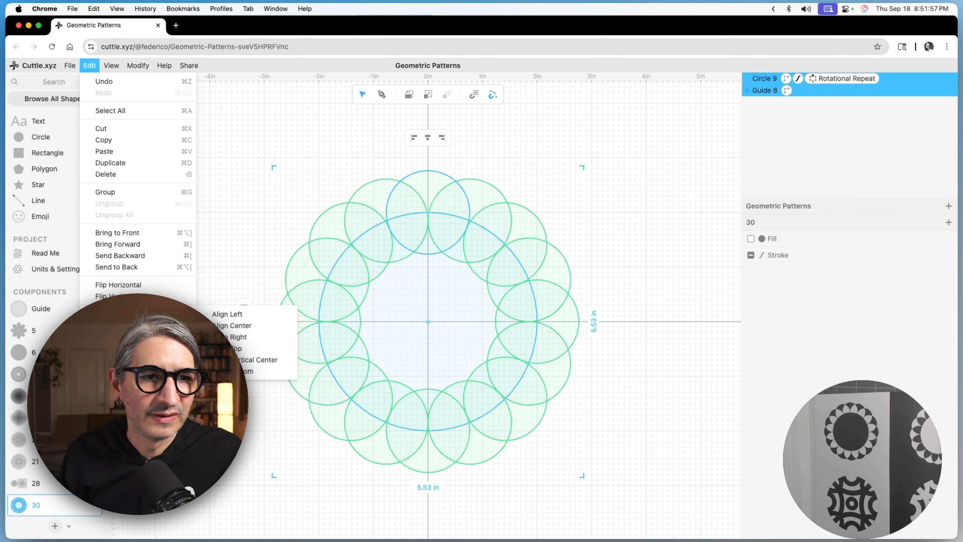
left_click(133, 332)
left_click(752, 275)
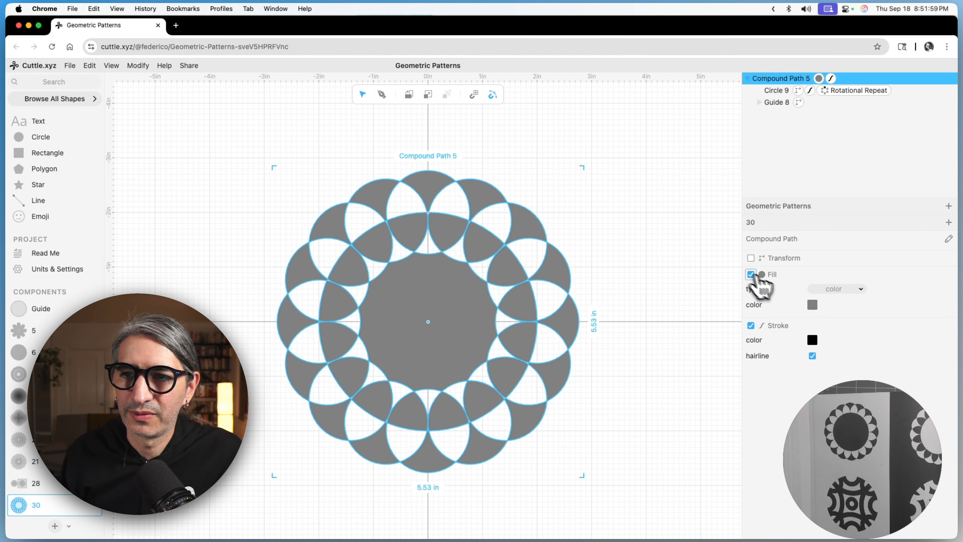
Step: Change the fill colour of the circle ring's compound path to black
left_click(812, 305)
left_click(677, 288)
left_click(679, 280)
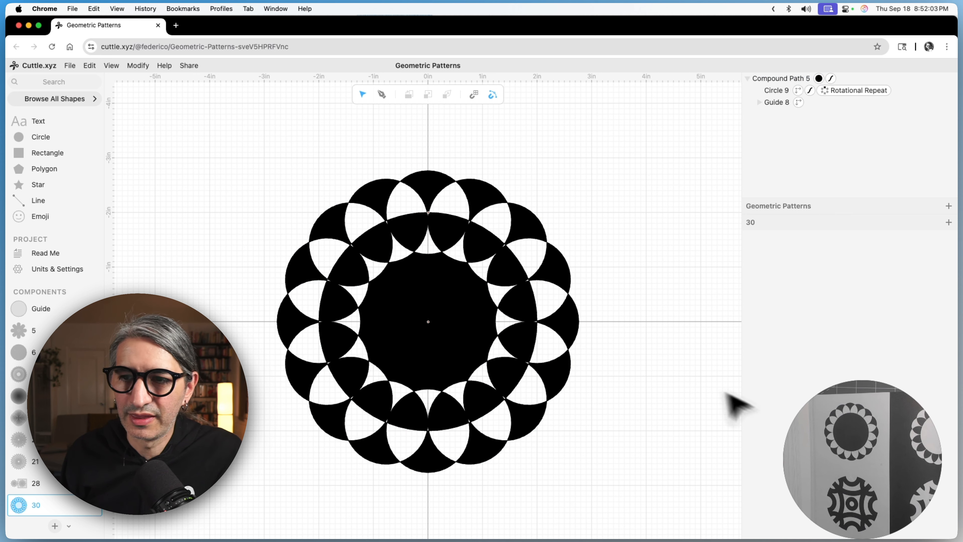
Step: Place another Guide circle at the canvas origin over the ring and give it a black fill
left_click_drag(38, 315, 429, 323)
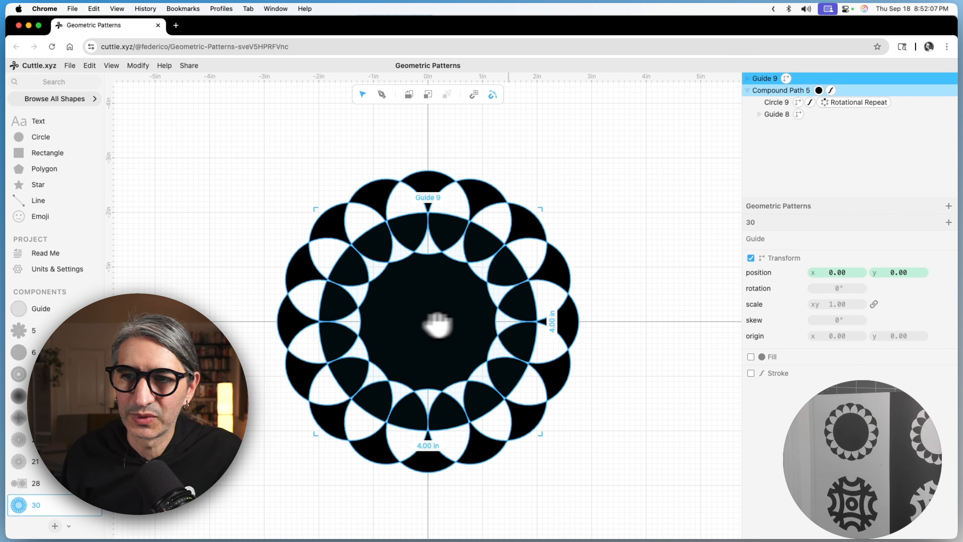
left_click(750, 357)
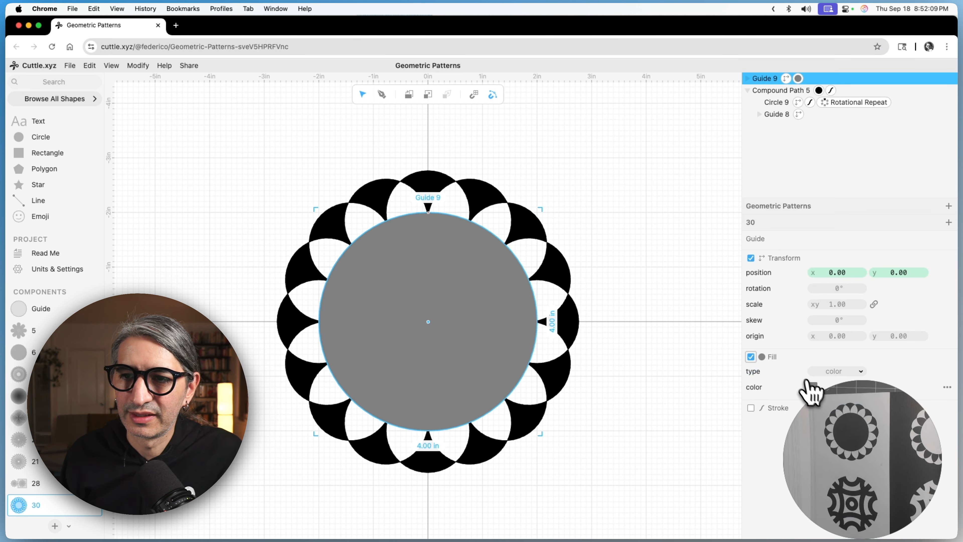
left_click(811, 387)
left_click(678, 369)
left_click(661, 367)
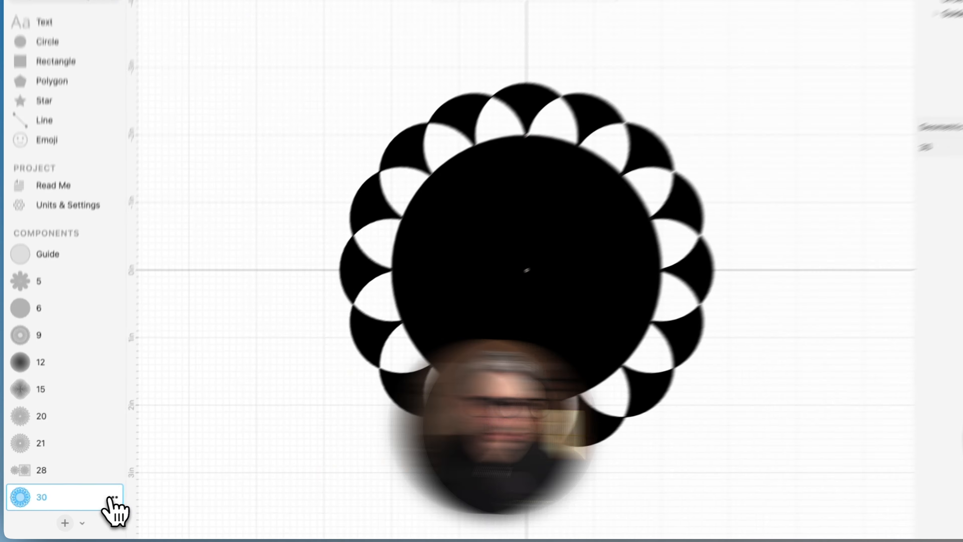
Step: Duplicate component 30 and rename the copy as 38
right_click(99, 505)
left_click(181, 468)
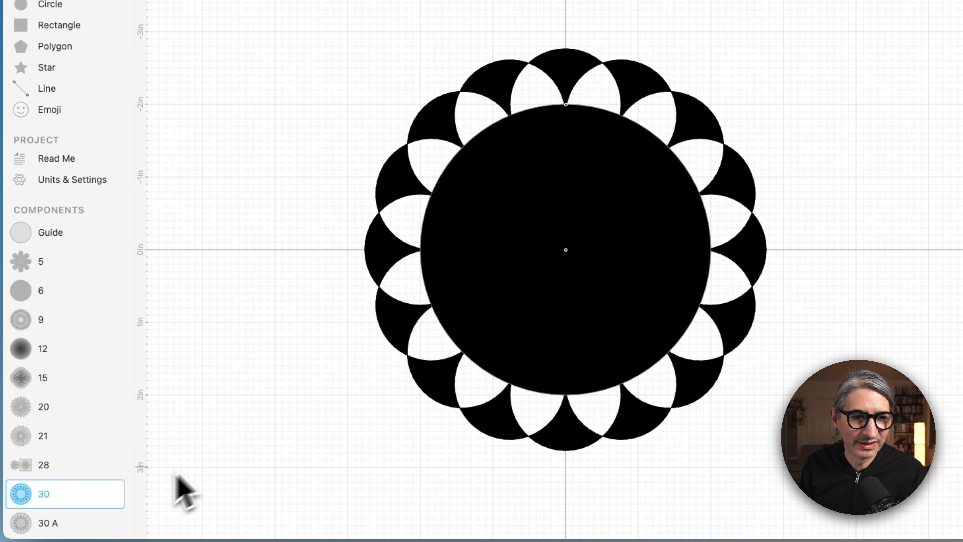
left_click(62, 522)
scroll(65, 440, "down", 2)
double_click(58, 495)
type("300")
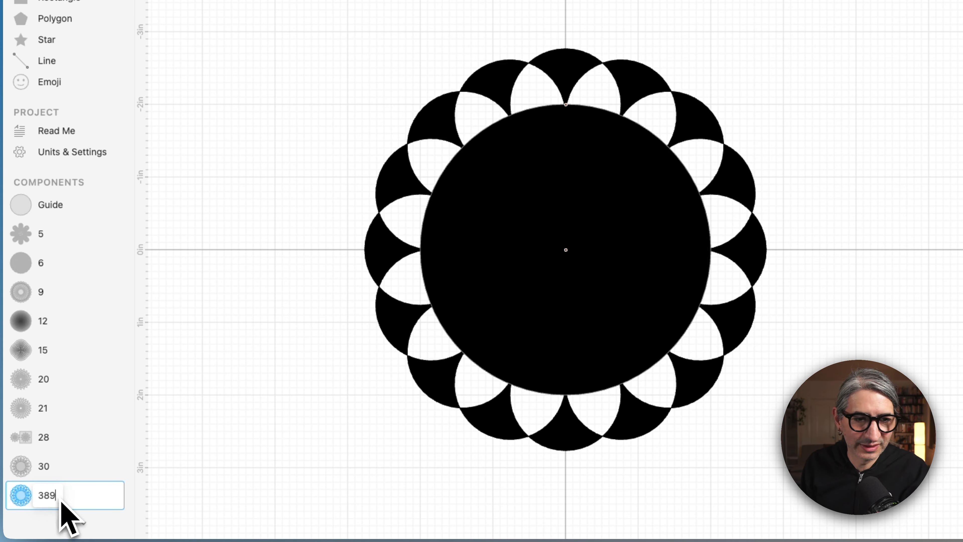
key("BackSpace")
left_click(702, 274)
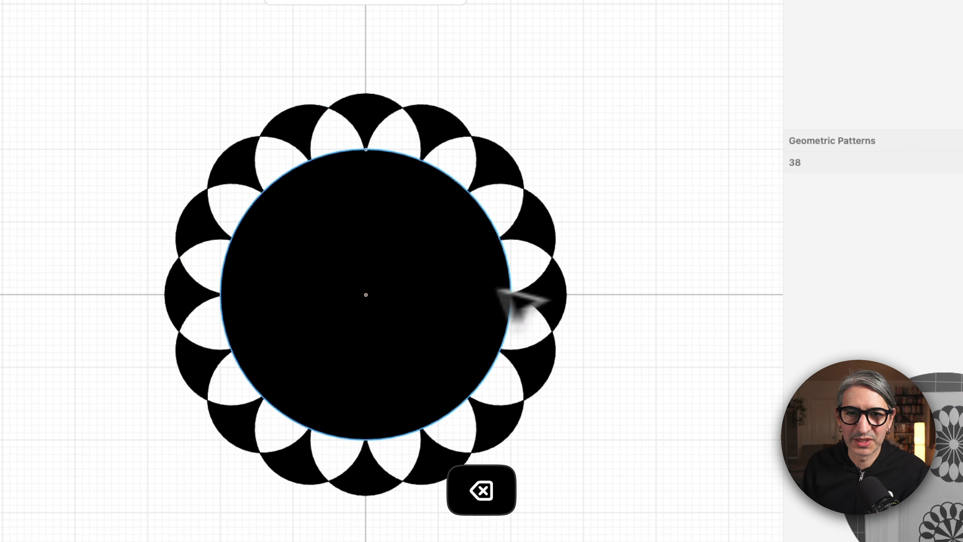
Step: Delete the black centre Guide circle and the Guide nested in the compound path, leaving only the repeated circles
left_click(534, 227)
key("BackSpace")
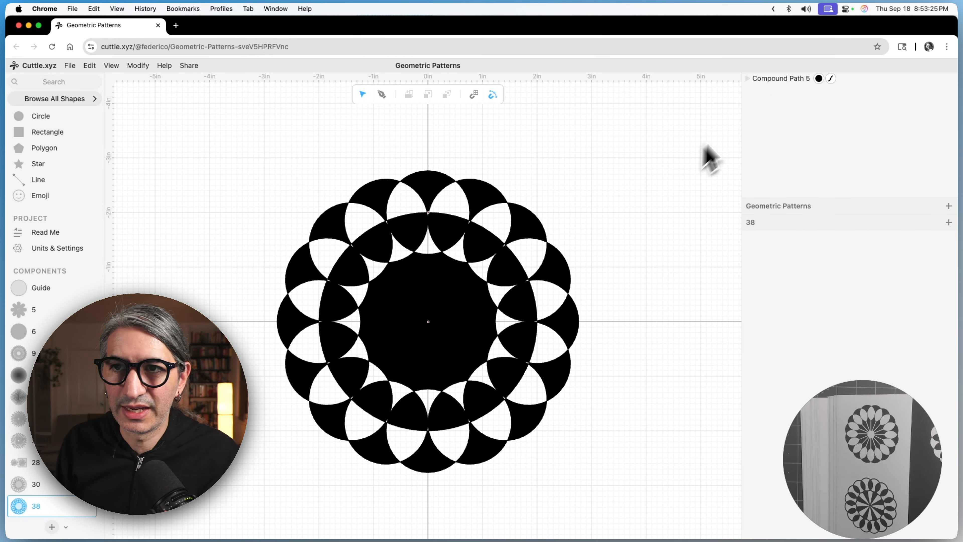
left_click(747, 79)
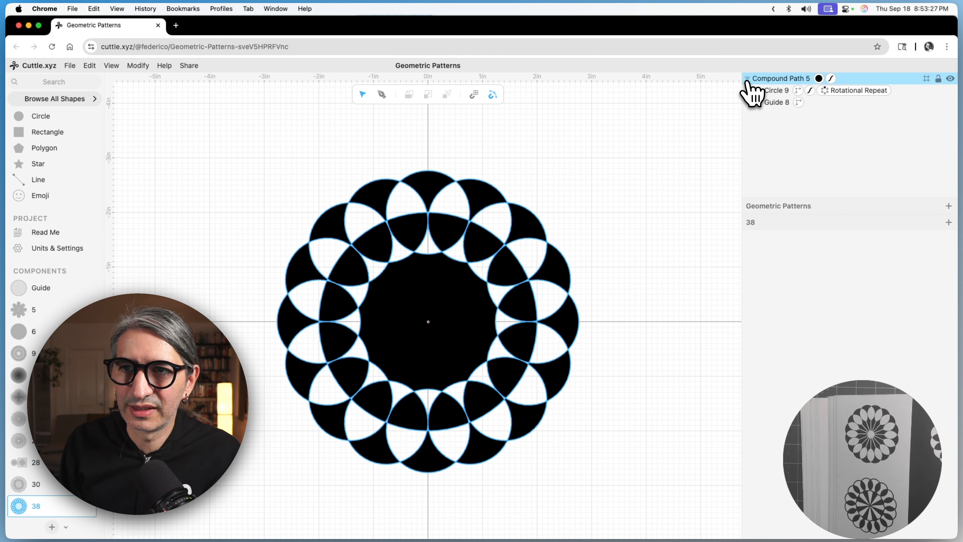
left_click(763, 103)
left_click(770, 103)
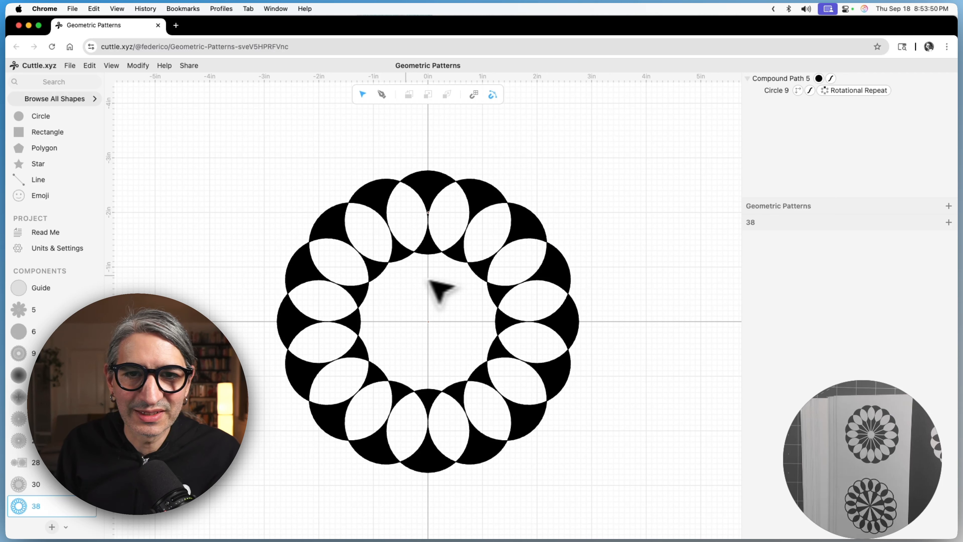
left_click(388, 268)
left_click(396, 268)
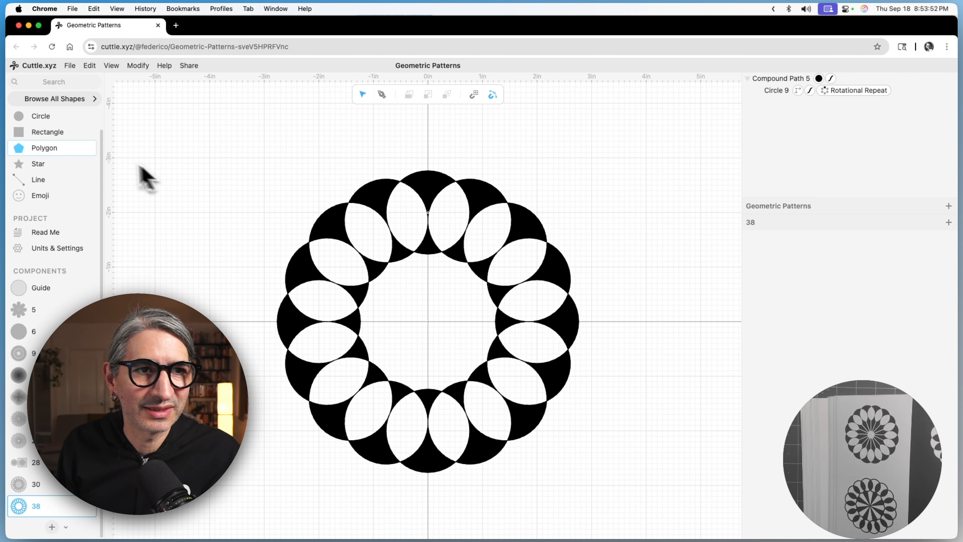
Step: Add a circle at the canvas origin, fill it black and scale it to 2.59 to fill the ring's centre
left_click_drag(23, 120, 427, 327)
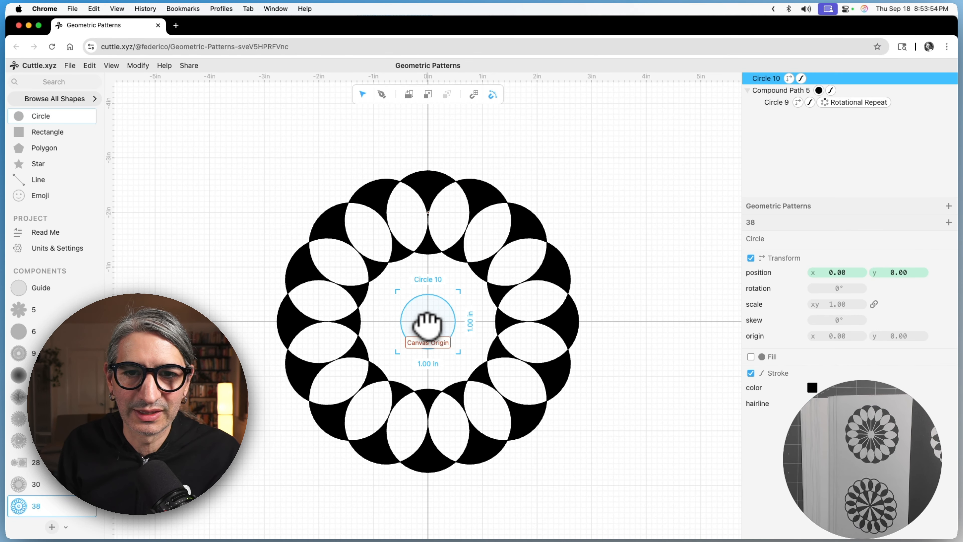
left_click(750, 356)
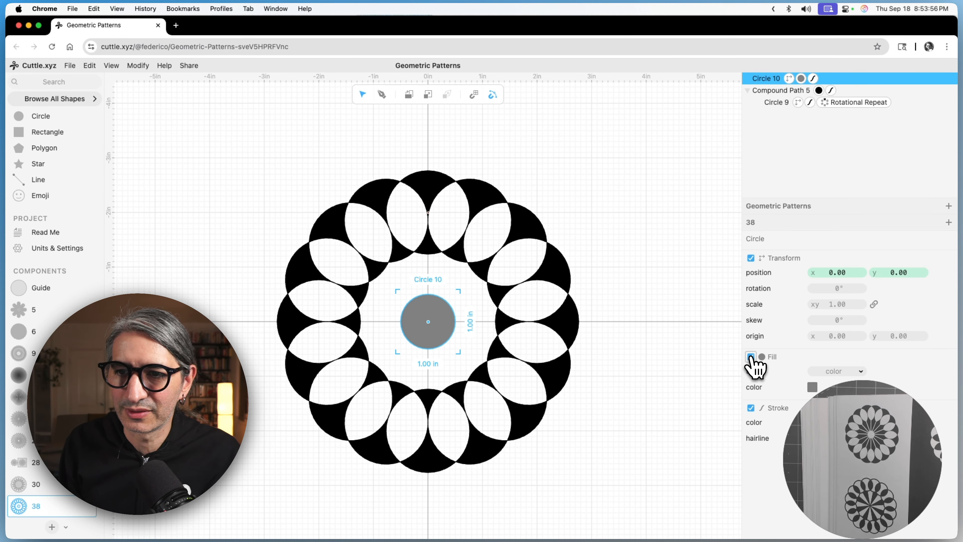
left_click(811, 387)
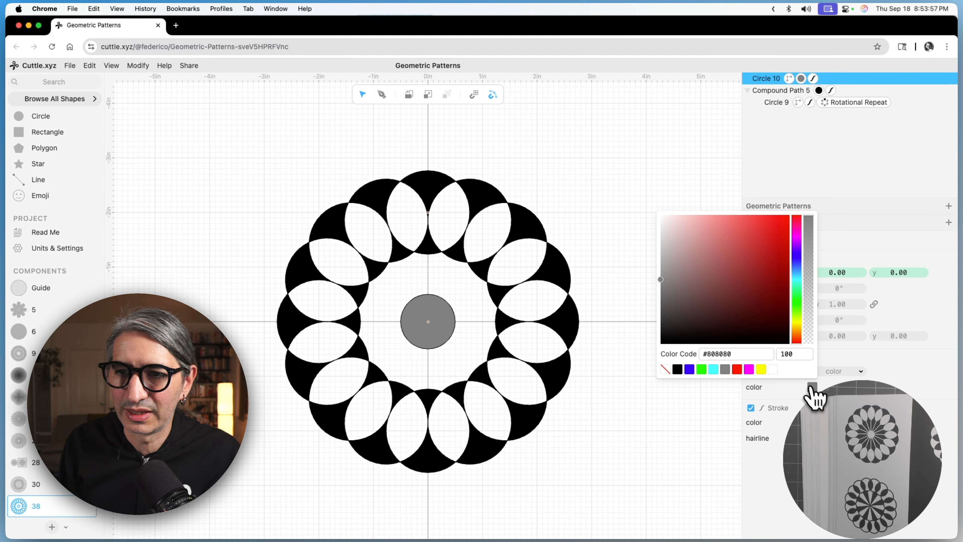
left_click(678, 369)
left_click_drag(836, 305, 946, 311)
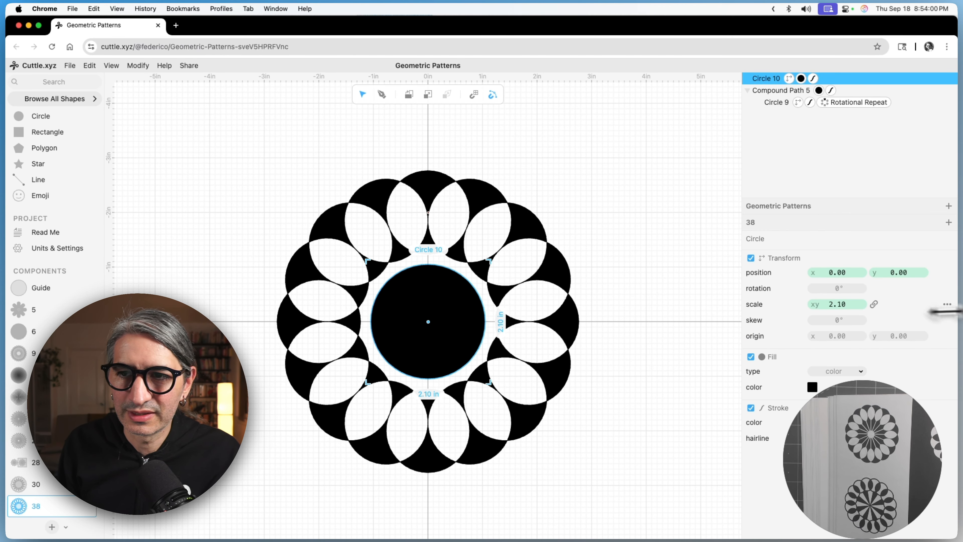
left_click_drag(835, 305, 910, 304)
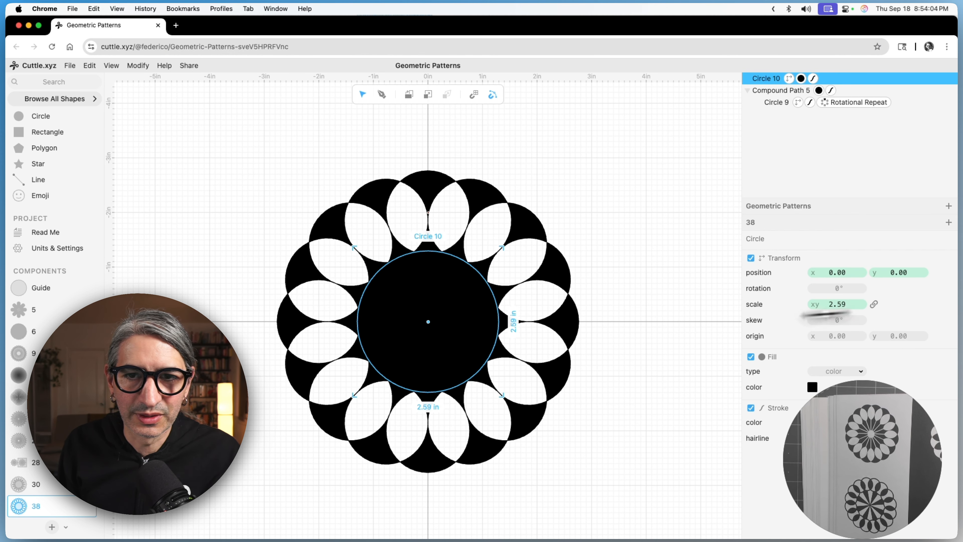
left_click(656, 337)
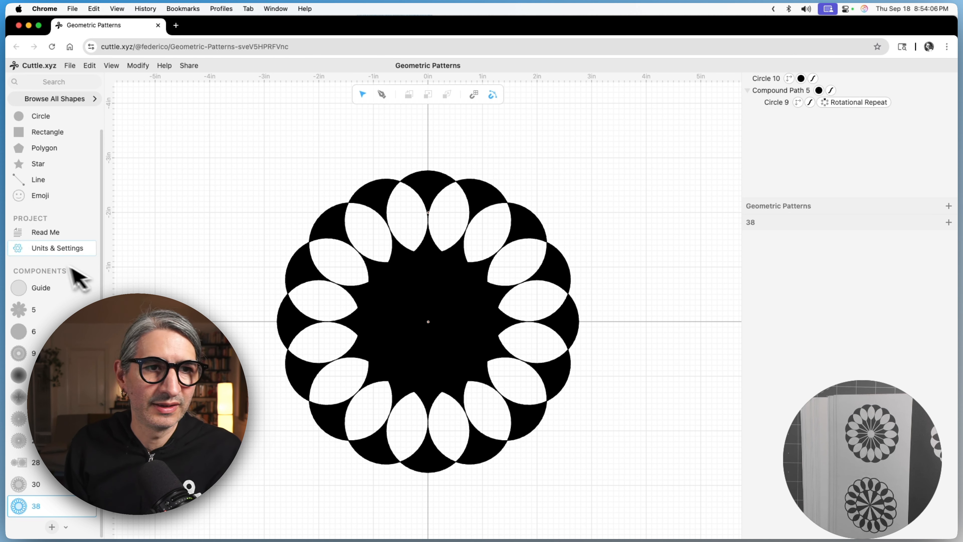
Step: Add a second 1.00 in circle at the canvas origin and fill it white
left_click_drag(22, 116, 431, 322)
left_click(751, 358)
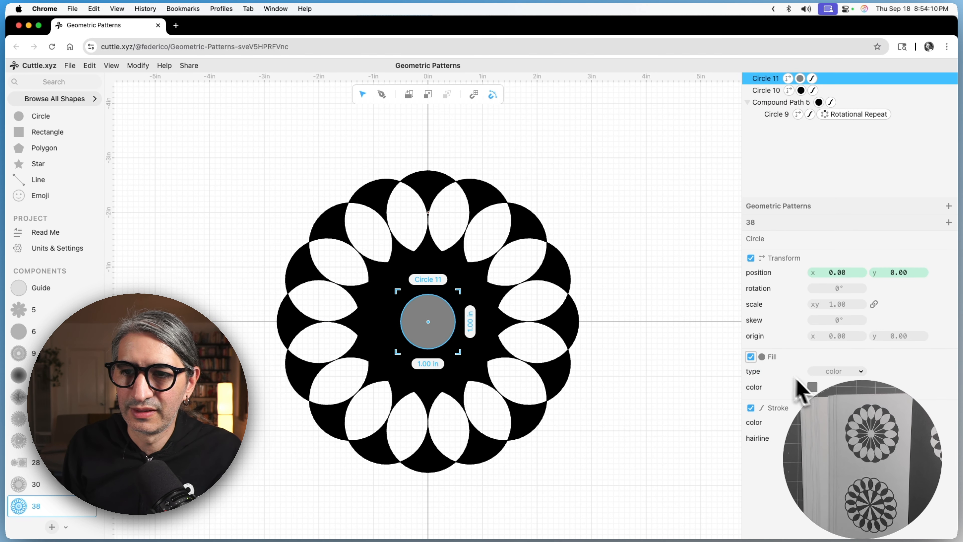
left_click(813, 386)
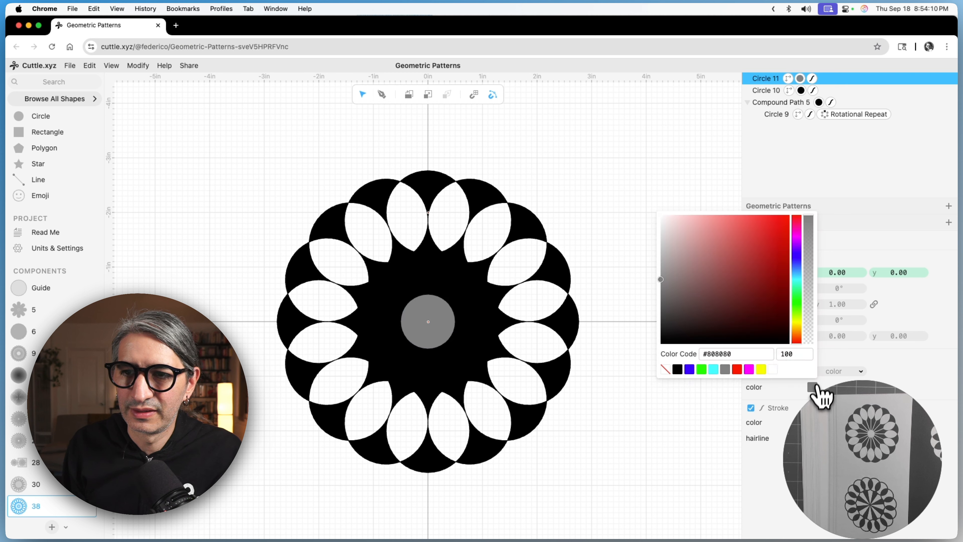
left_click(774, 369)
left_click(641, 372)
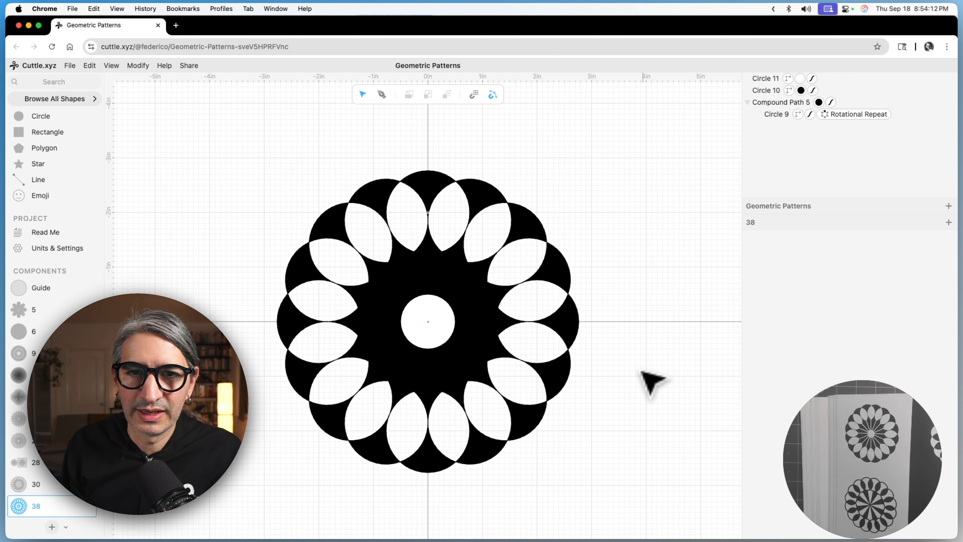
Step: Draw a straight Pen path from the inner tip of a petal at about x -0.72, y -1.08 to the canvas origin
left_click(381, 95)
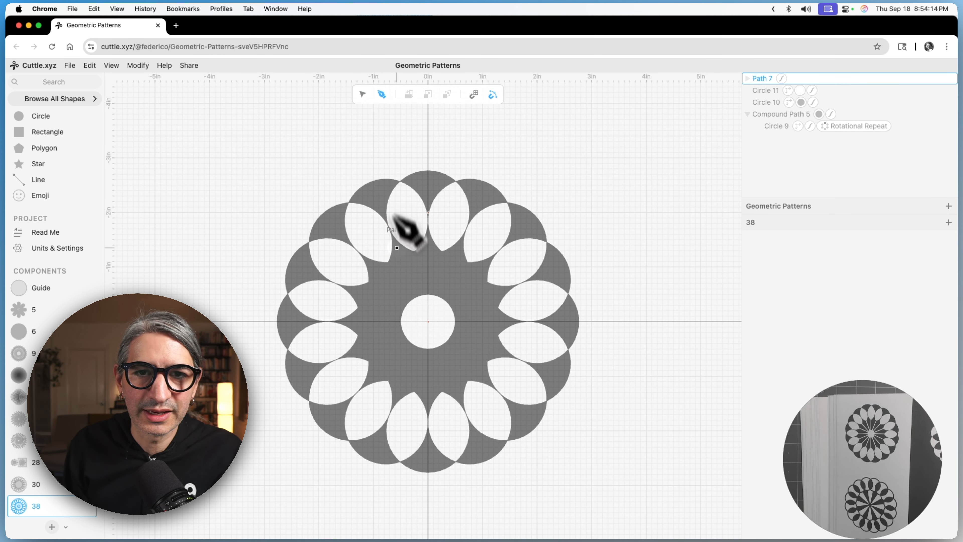
left_click(388, 262)
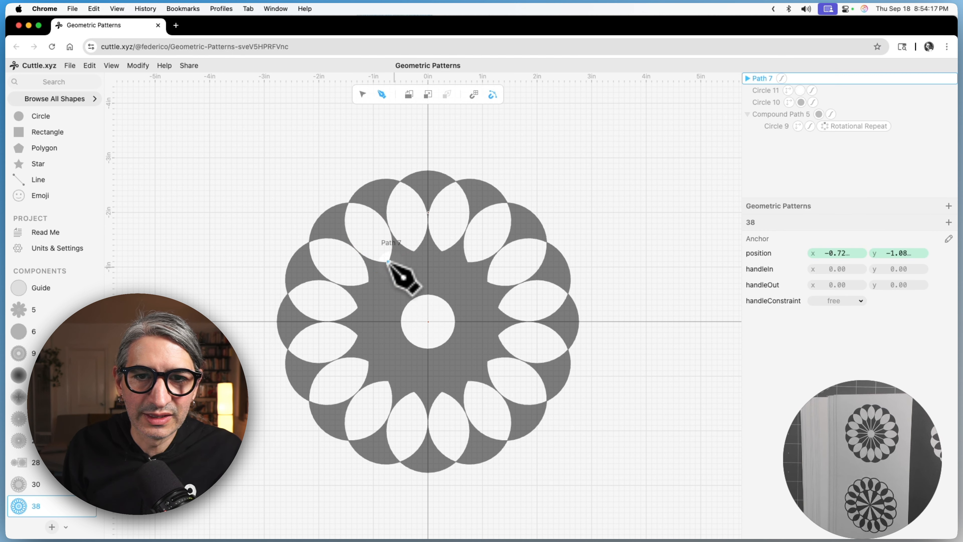
left_click(428, 322)
key("Escape")
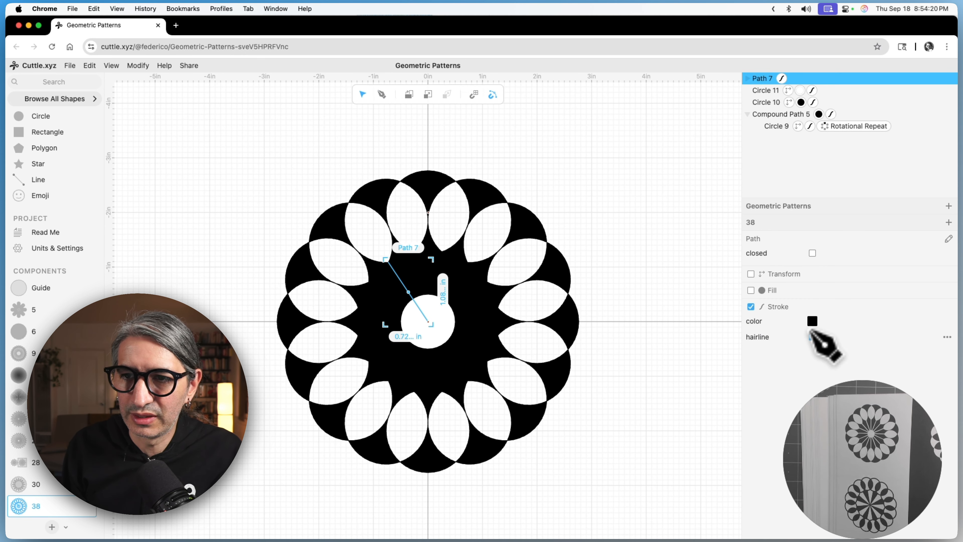
Step: Give the spoke path a white stroke and turn off its hairline option
left_click(812, 321)
left_click(773, 303)
left_click(813, 337)
left_click(693, 337)
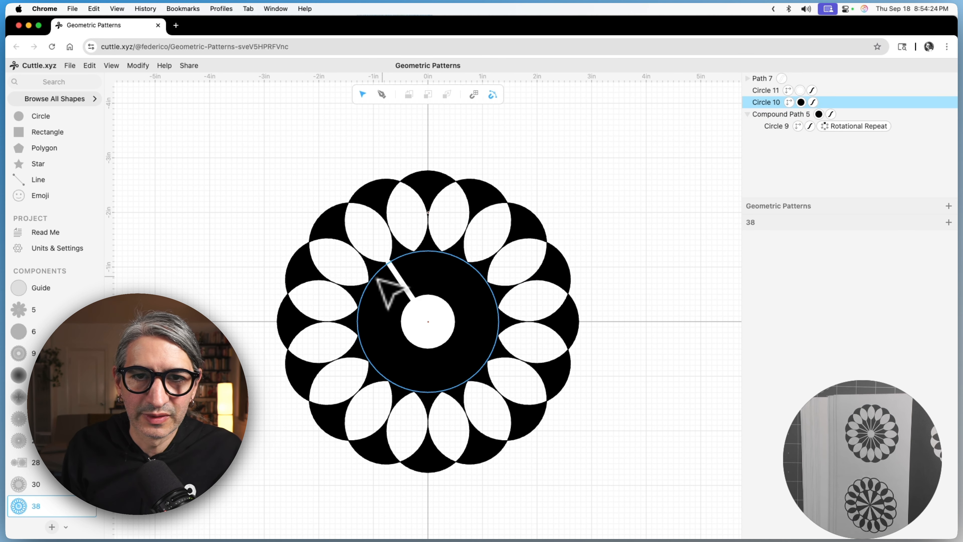
Step: Try the butt cap on the spoke path's stroke, and set its cap to square
left_click(396, 271)
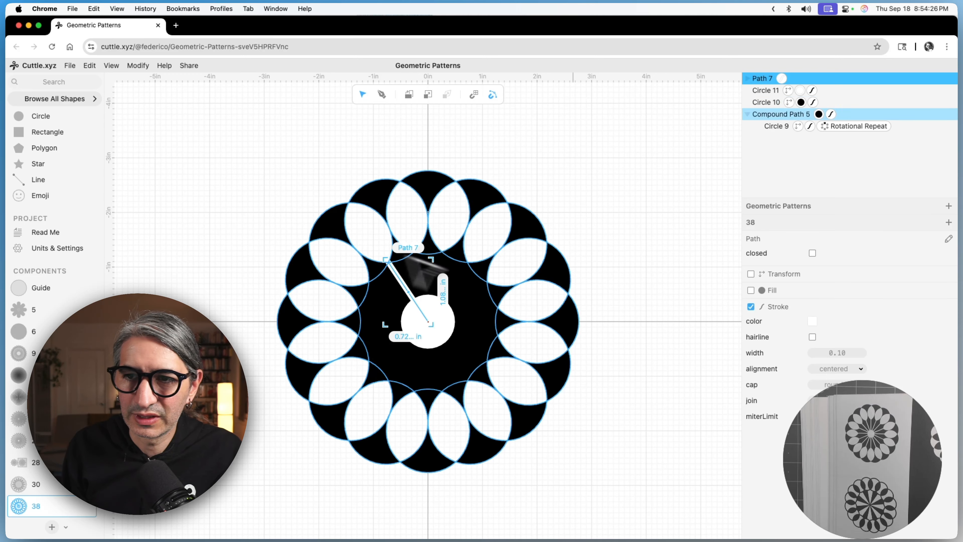
left_click_drag(853, 409, 829, 201)
left_click(841, 387)
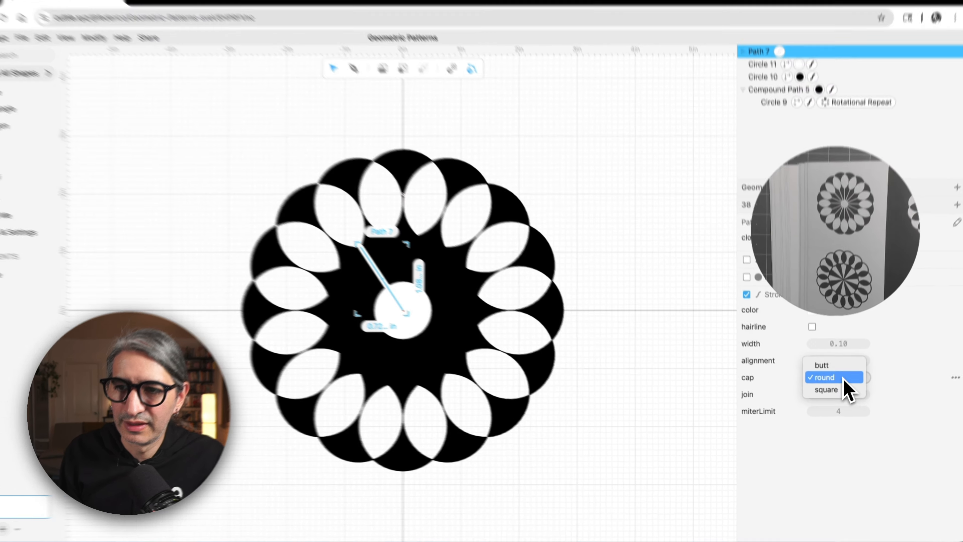
left_click(841, 376)
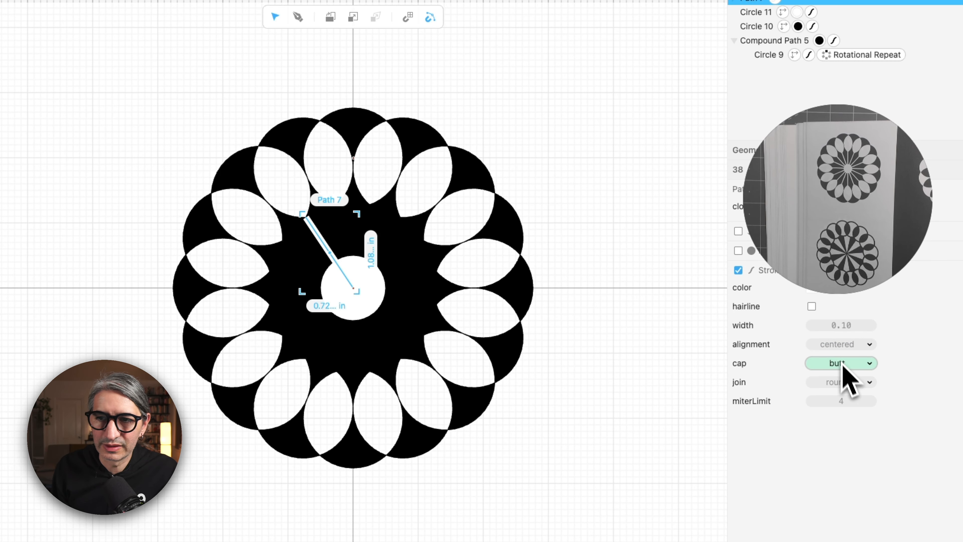
left_click(851, 366)
left_click(848, 390)
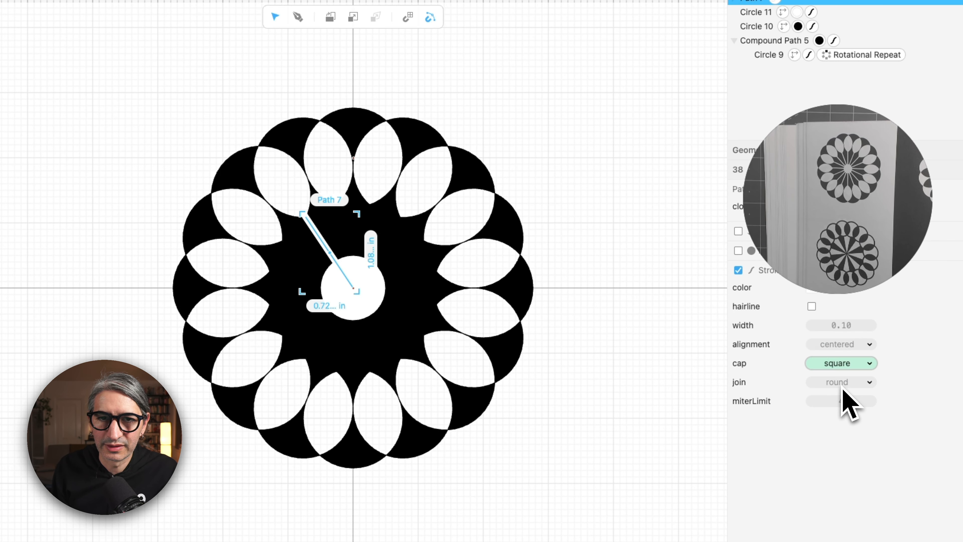
left_click(714, 309)
left_click_drag(858, 199, 869, 421)
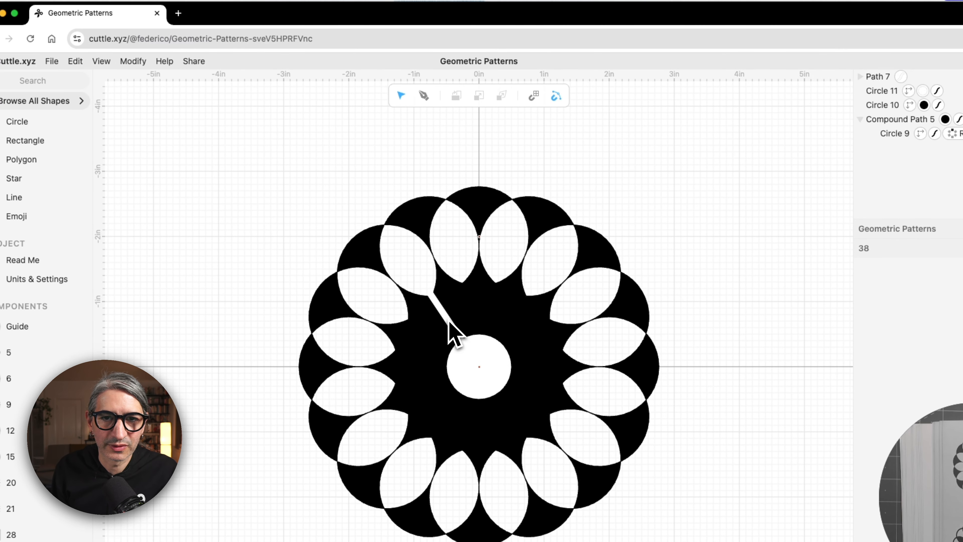
left_click(321, 265)
left_click(133, 62)
left_click(459, 174)
double_click(580, 145)
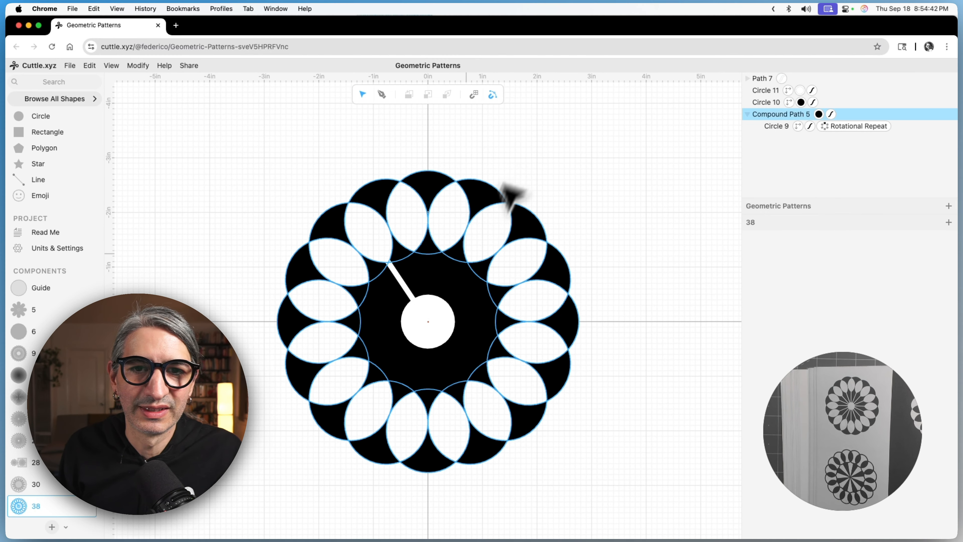
Step: Apply a Rotational Repeat with 16 repetitions to the white spoke so each petal connects to the centre circle
left_click(402, 281)
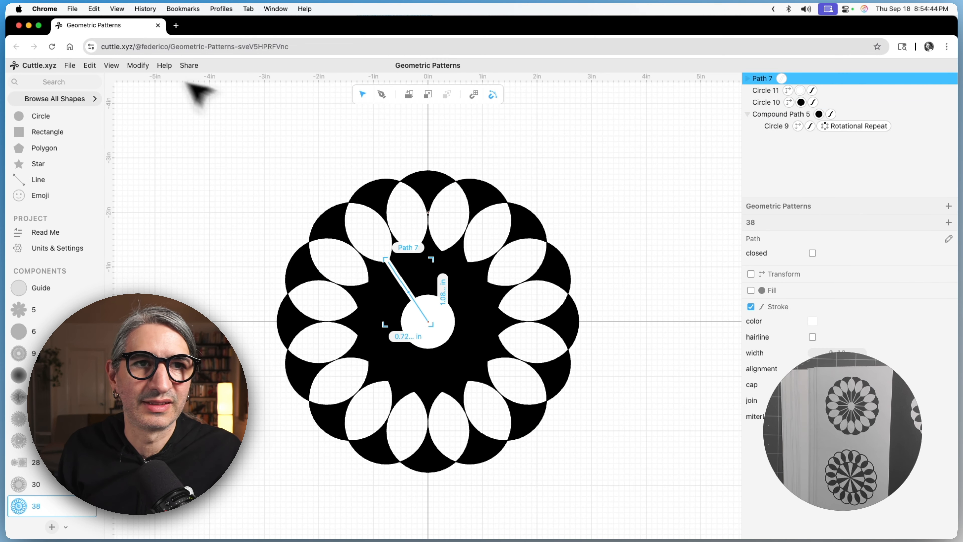
left_click(137, 65)
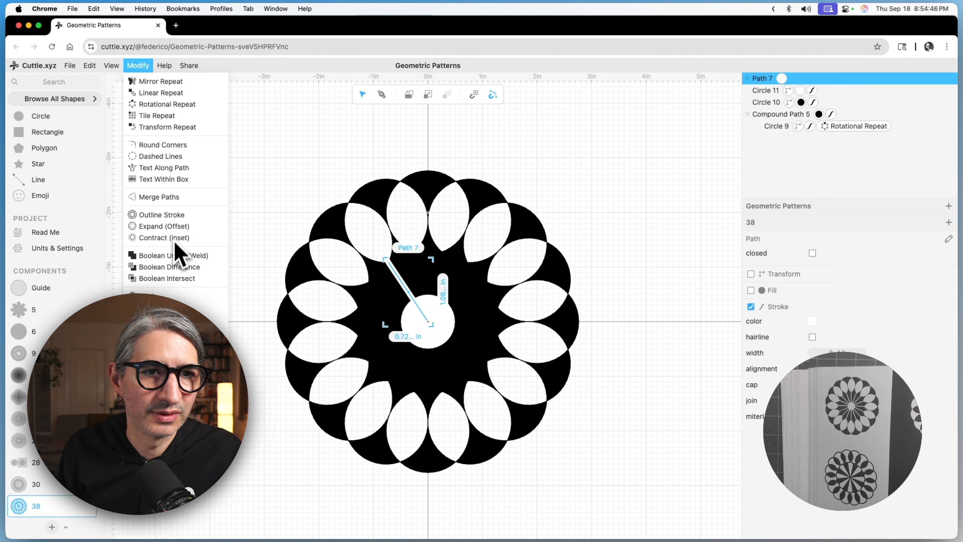
left_click(162, 105)
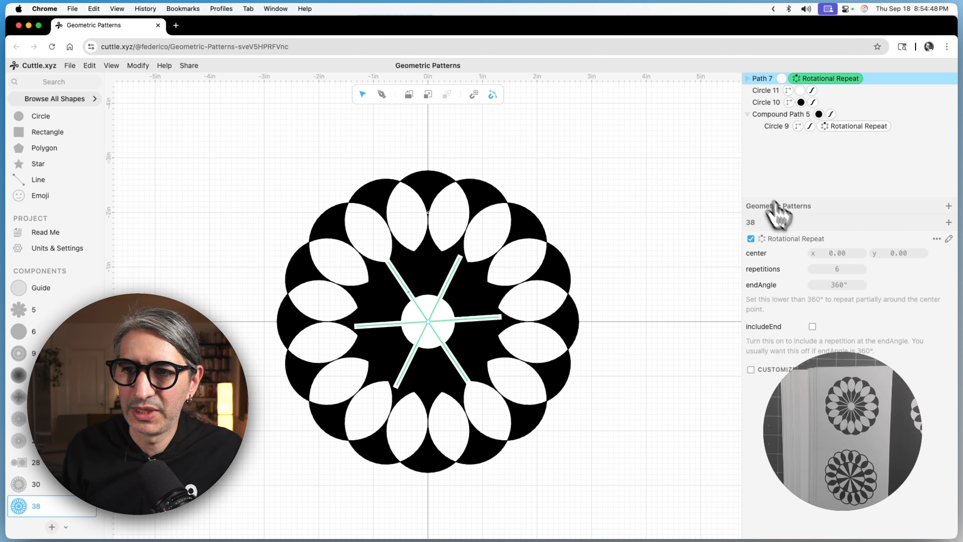
left_click_drag(831, 267, 851, 268)
left_click(621, 250)
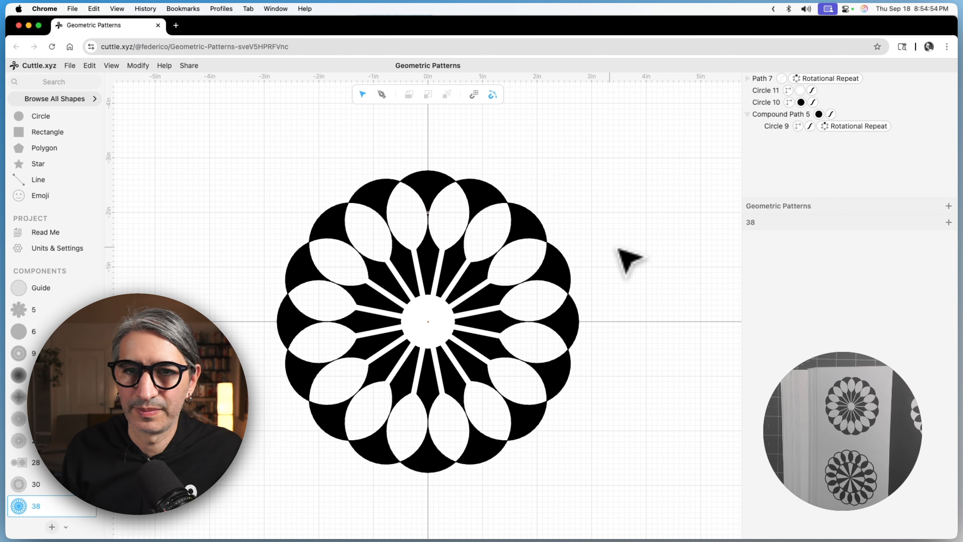
scroll(612, 249, "up", 1)
mouse_move(610, 248)
left_mouse_down()
mouse_move(641, 222)
mouse_move(621, 238)
left_mouse_up()
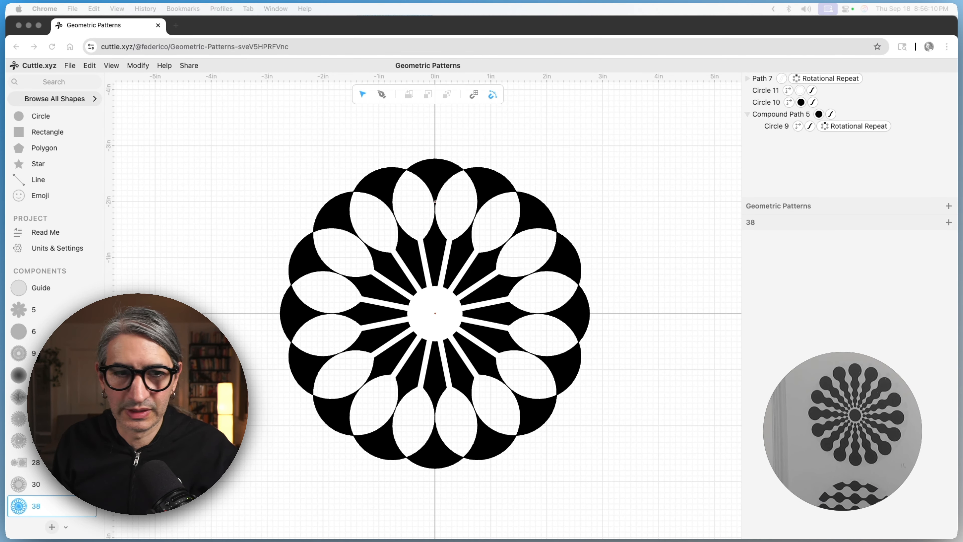
Step: Create a new component named 62 and place a Guide circle at the canvas origin
left_click(52, 527)
left_click(52, 527)
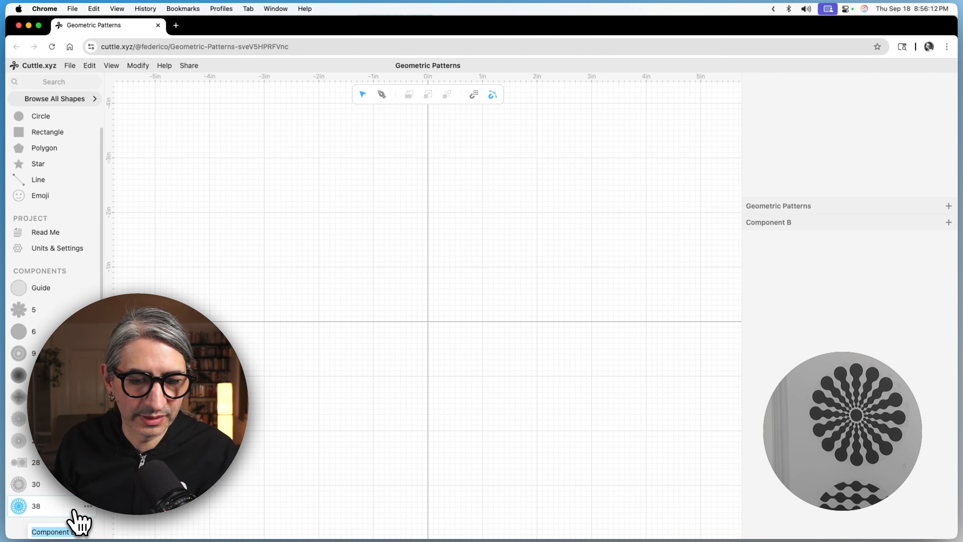
type("62")
key("Return")
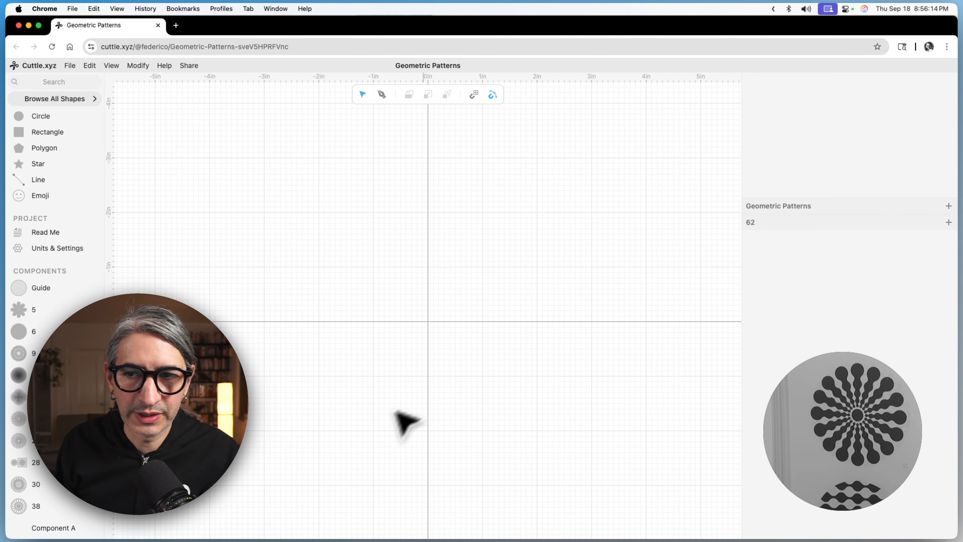
left_click_drag(39, 297, 427, 324)
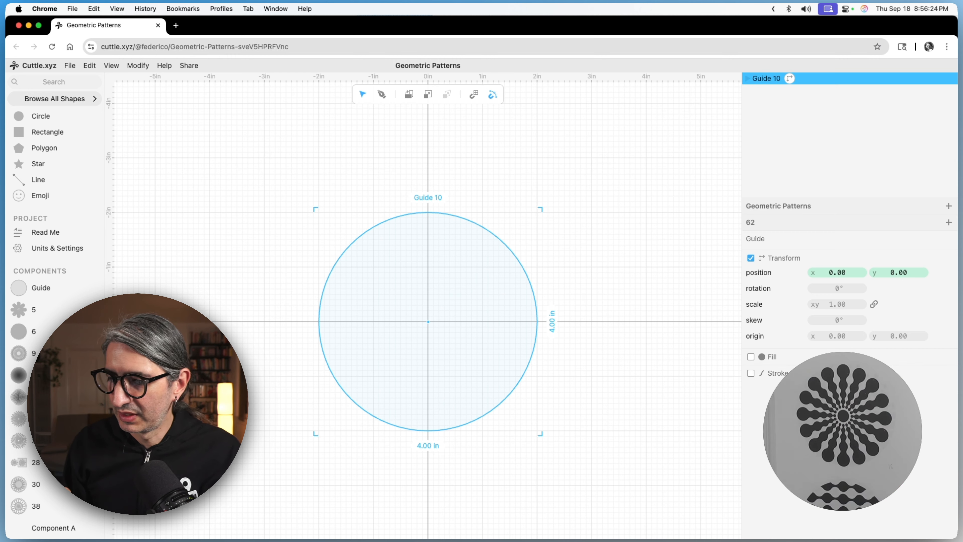
Step: Add a circle above the canvas origin at x 0.00, y -0.31 and scale it to 0.33
scroll(634, 372, "up", 1)
scroll(613, 374, "up", 3)
left_click_drag(572, 362, 621, 374)
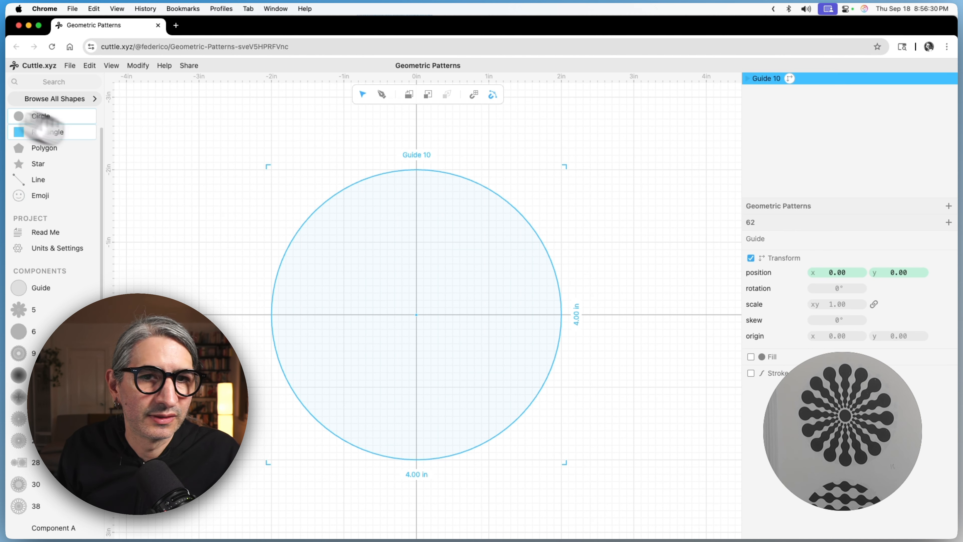
left_click_drag(40, 126, 415, 294)
left_click_drag(829, 305, 730, 311)
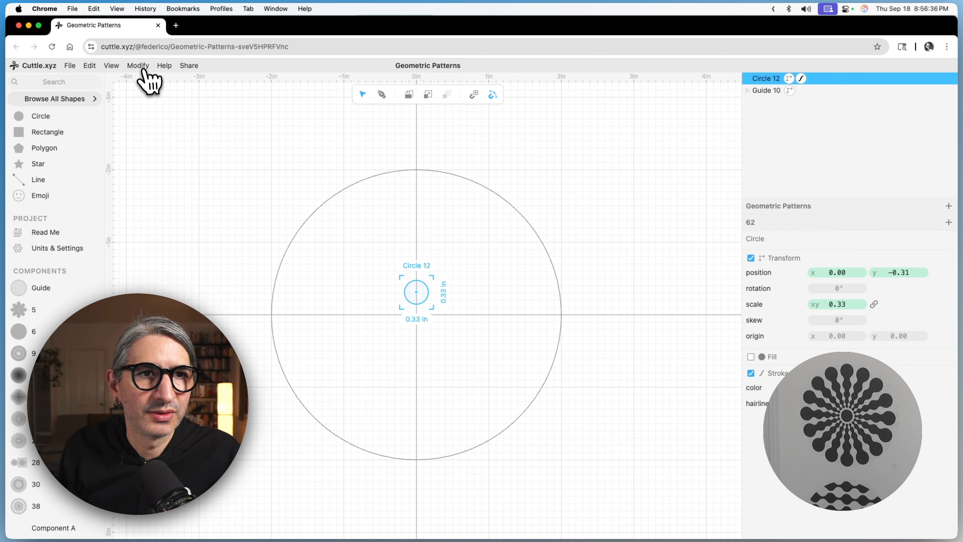
Step: Apply a Transform Repeat with 5 repetitions to the small circle, offset by x 0.00, y -0.38
left_click(163, 66)
left_click(146, 125)
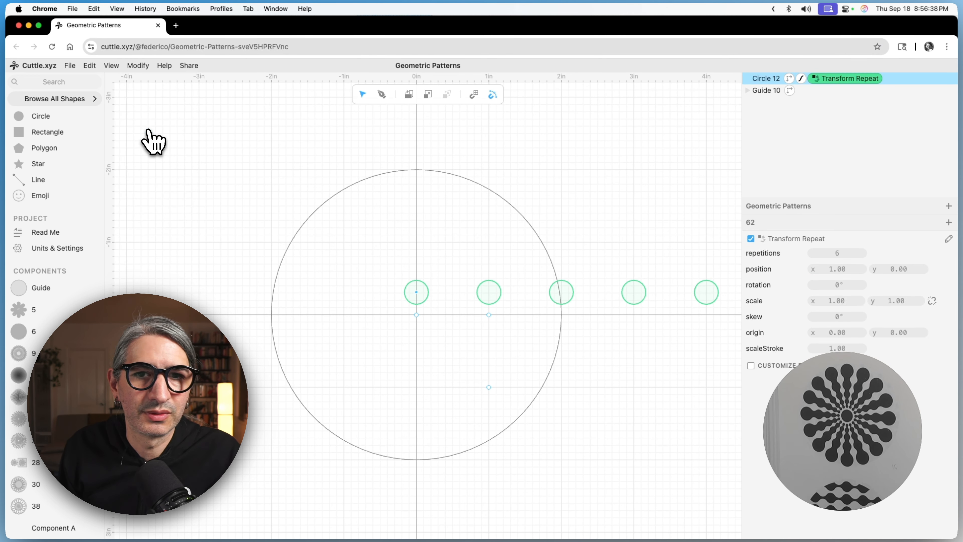
left_click_drag(490, 314, 421, 291)
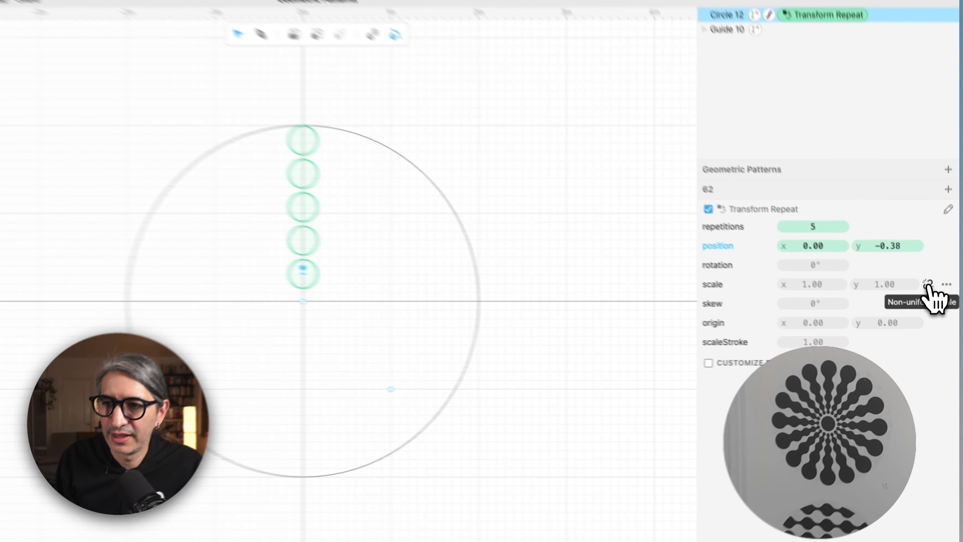
Step: Link the Transform Repeat's scale uniformly at 1.19 and set its y offset to -0.33
left_click(932, 300)
left_click_drag(838, 301, 839, 271)
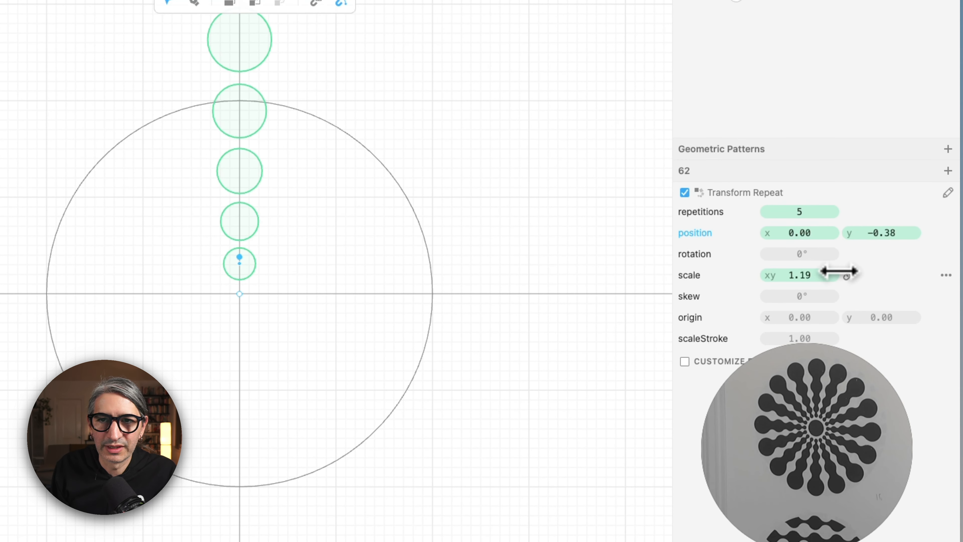
left_click_drag(883, 233, 897, 236)
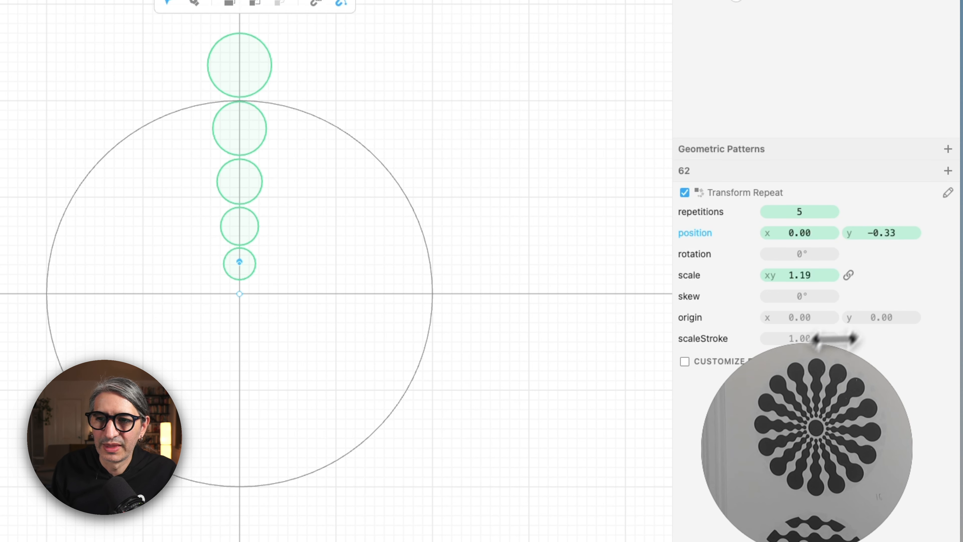
left_click(489, 228)
Step: Hide the large Guide circle in component 62
left_click_drag(482, 215, 488, 246)
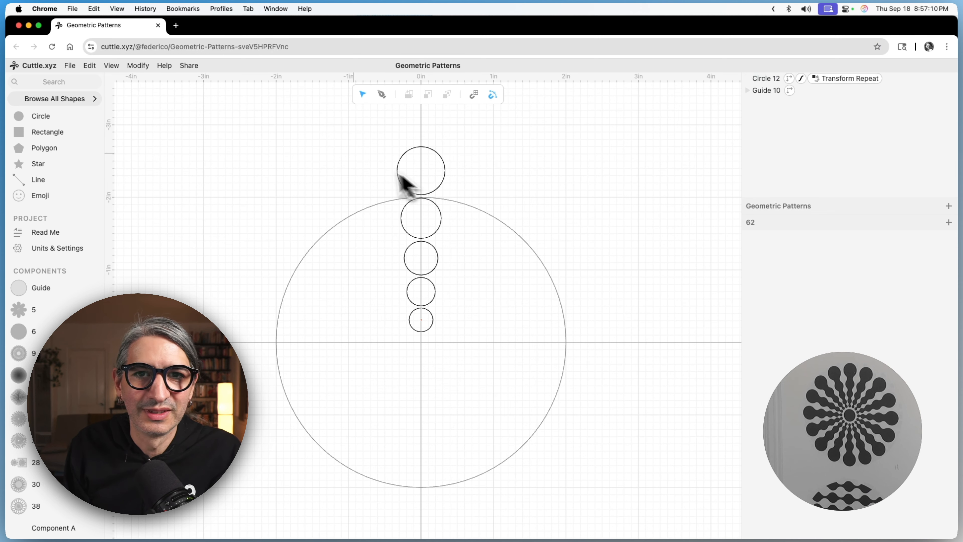
left_click(452, 231)
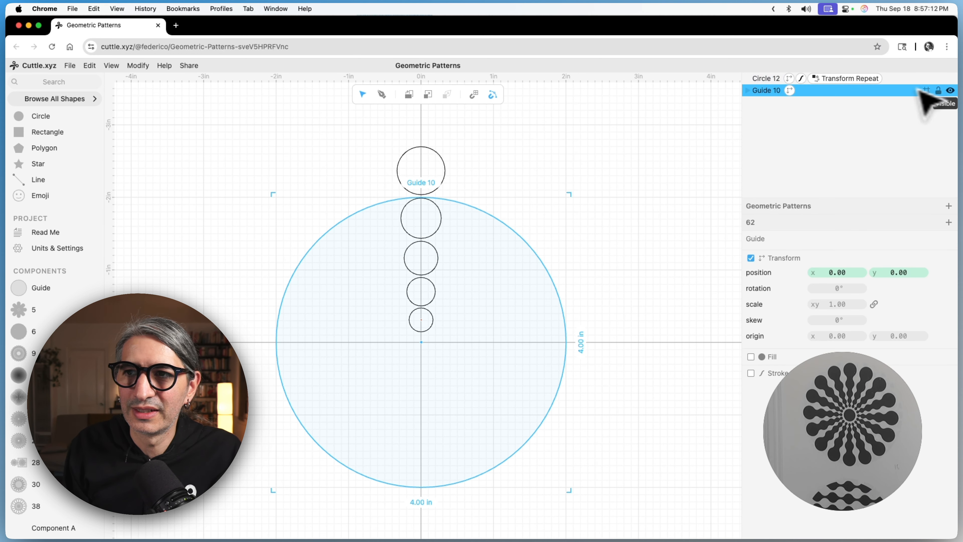
left_click(950, 91)
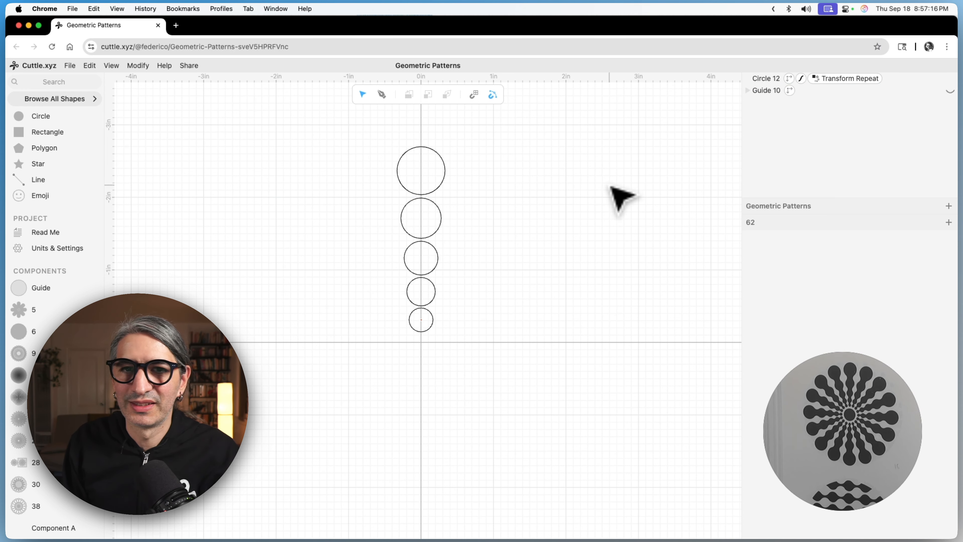
Step: Fuse the column of circles with an Expand of 0.10 followed by a Contract with distance 0.1
left_click_drag(360, 161, 510, 330)
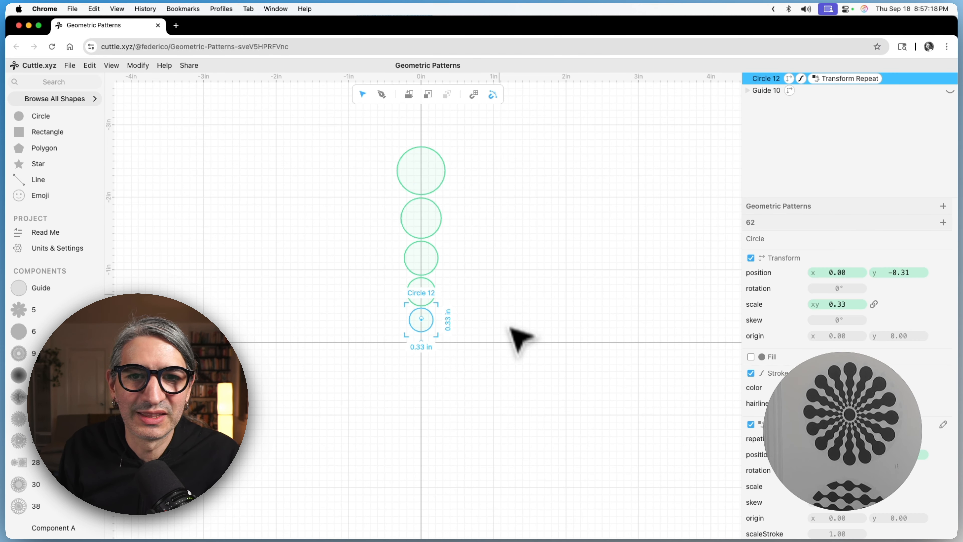
left_click(144, 66)
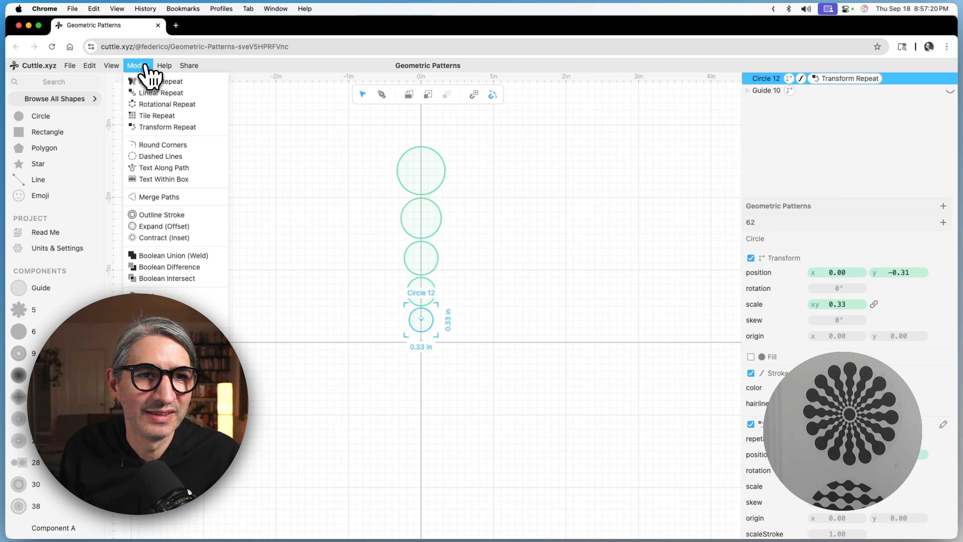
left_click(172, 232)
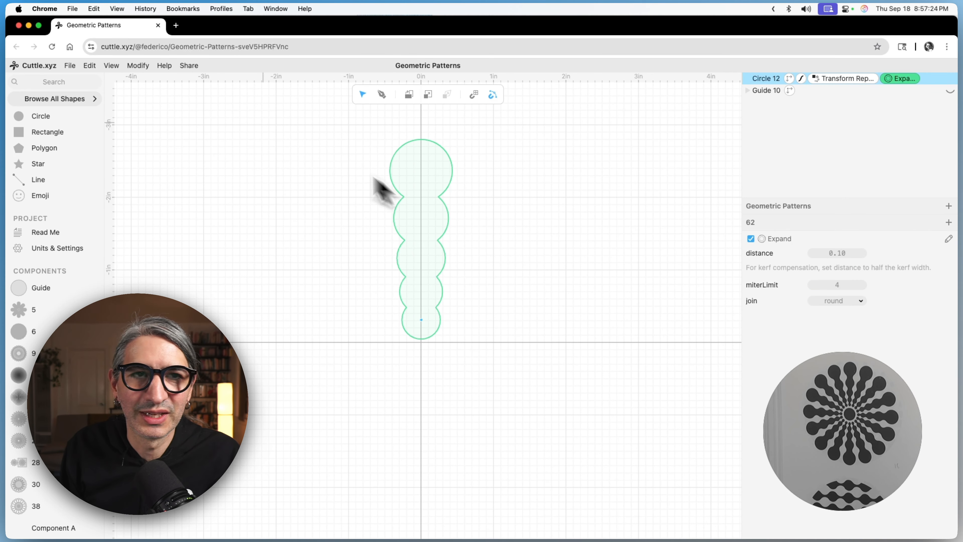
left_click(140, 67)
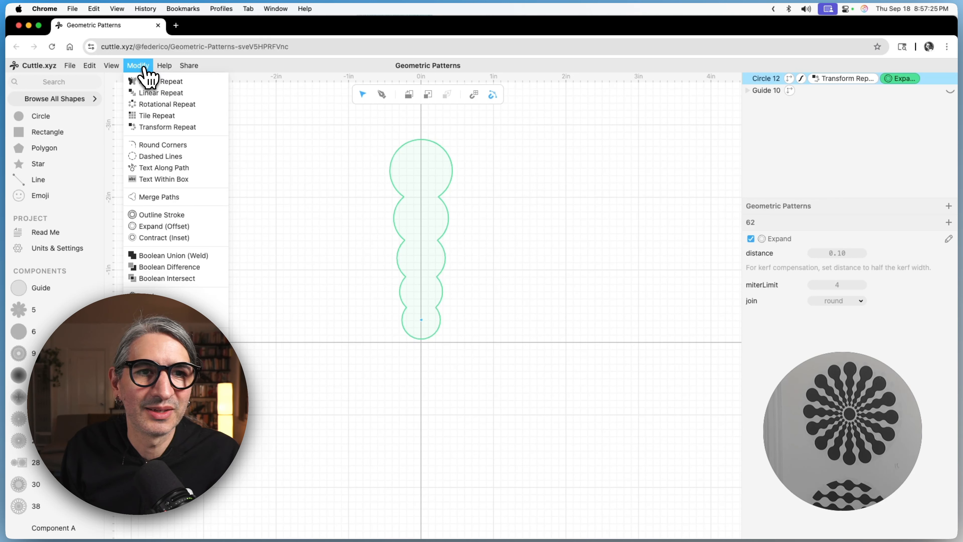
left_click(164, 238)
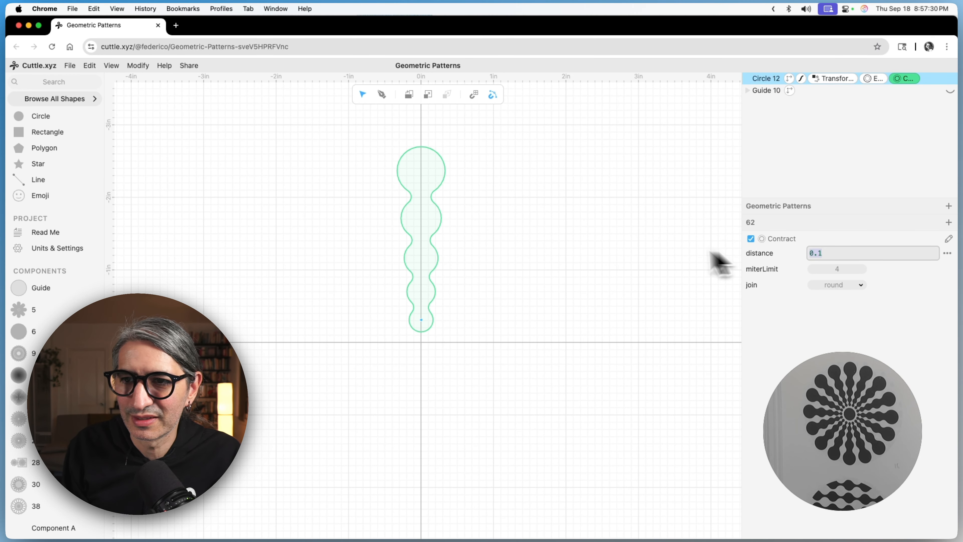
left_click(651, 247)
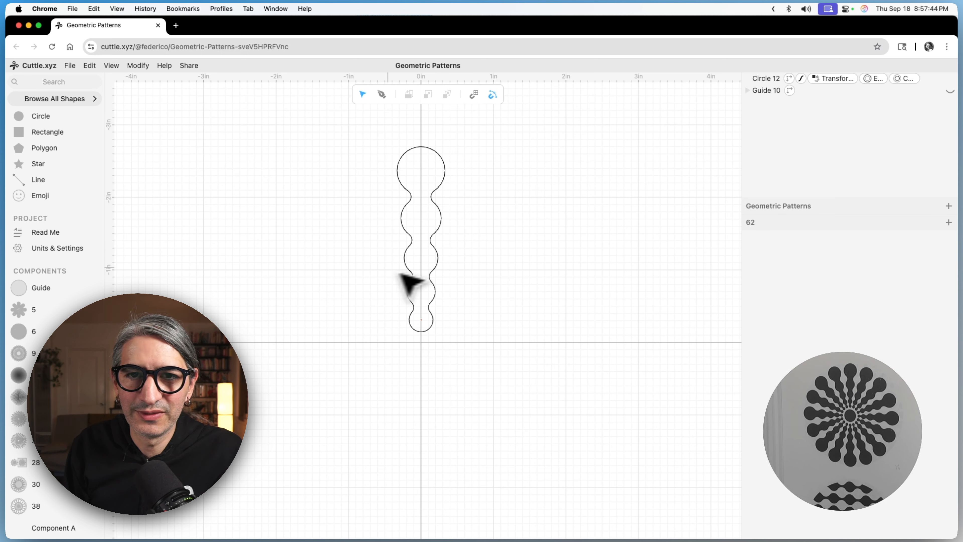
Step: Turn on the fill of the fused circle chain and set its color to black
left_click(434, 272)
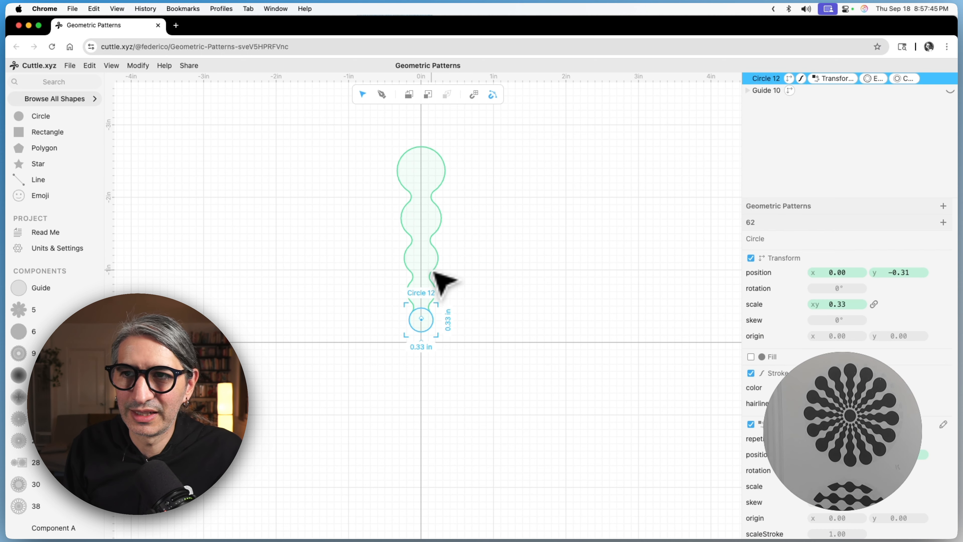
left_click(750, 356)
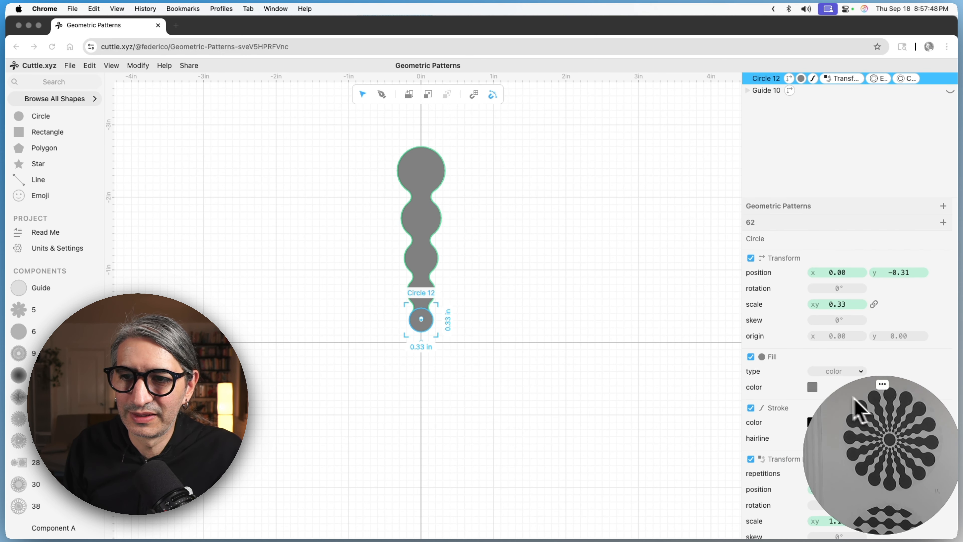
left_click(813, 387)
left_click(678, 369)
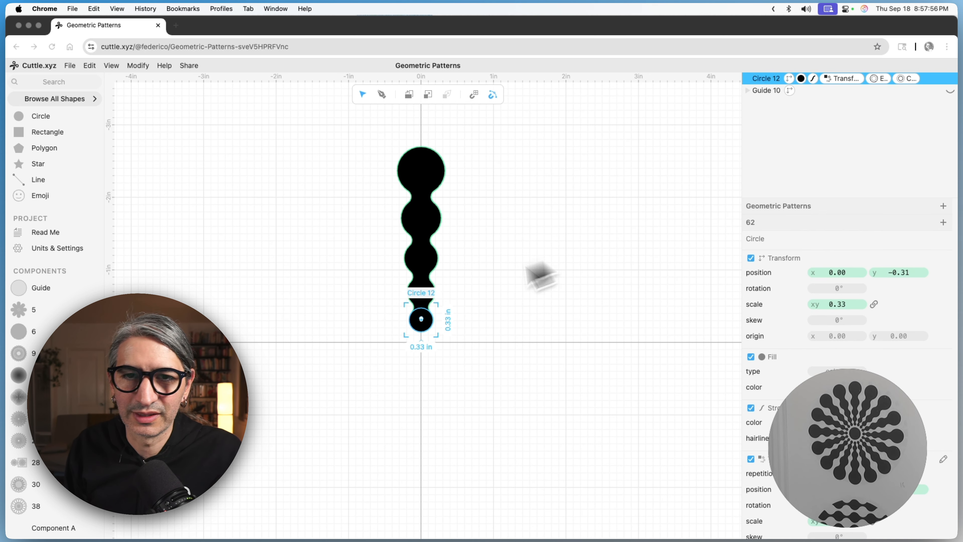
Step: Move the chain's base circle up to y -0.58 and apply a Rotational Repeat with 16 repetitions
left_click(424, 320)
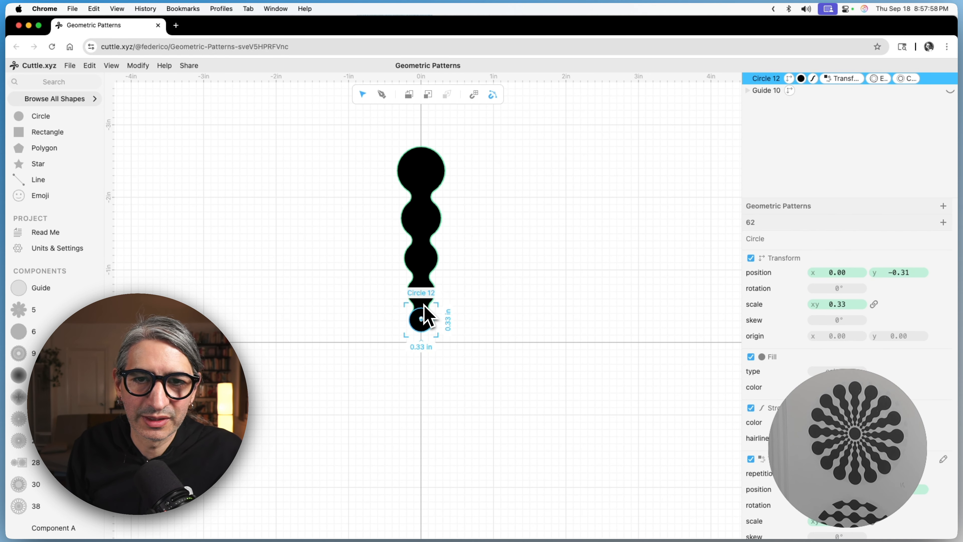
left_click_drag(423, 306, 426, 302)
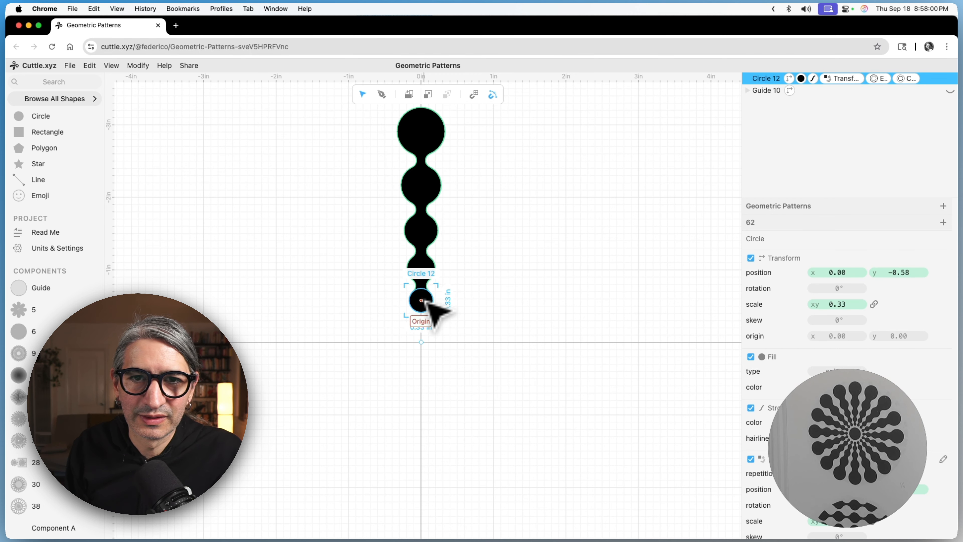
left_click(138, 65)
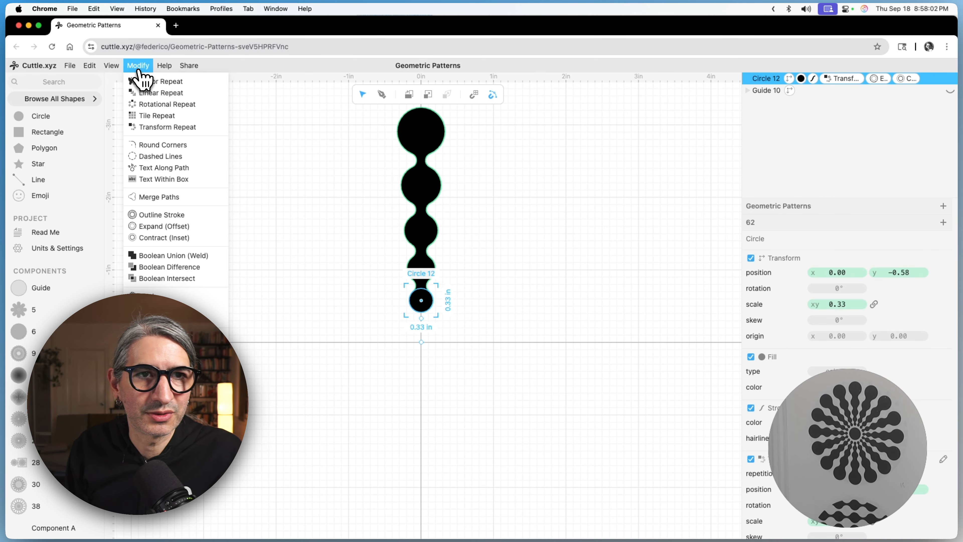
left_click(161, 104)
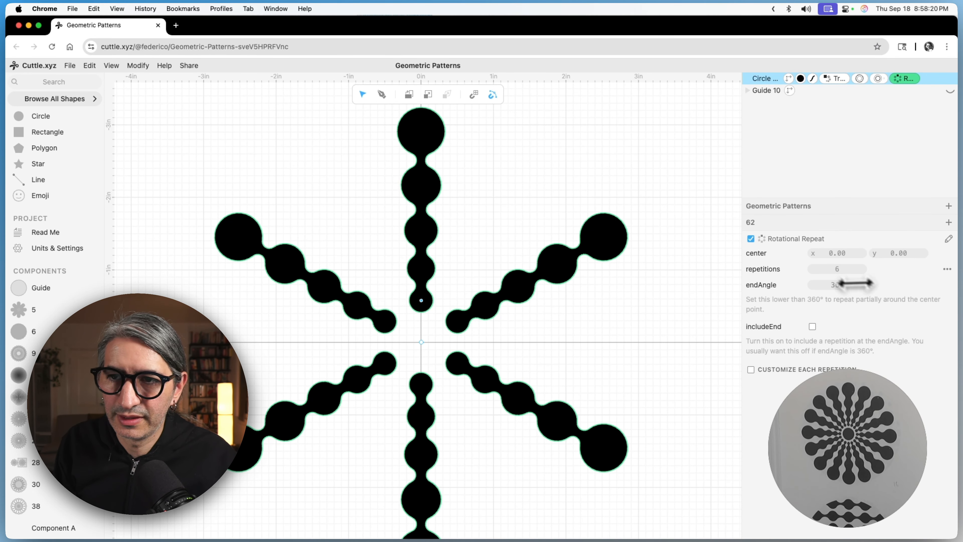
left_click_drag(823, 270, 855, 275)
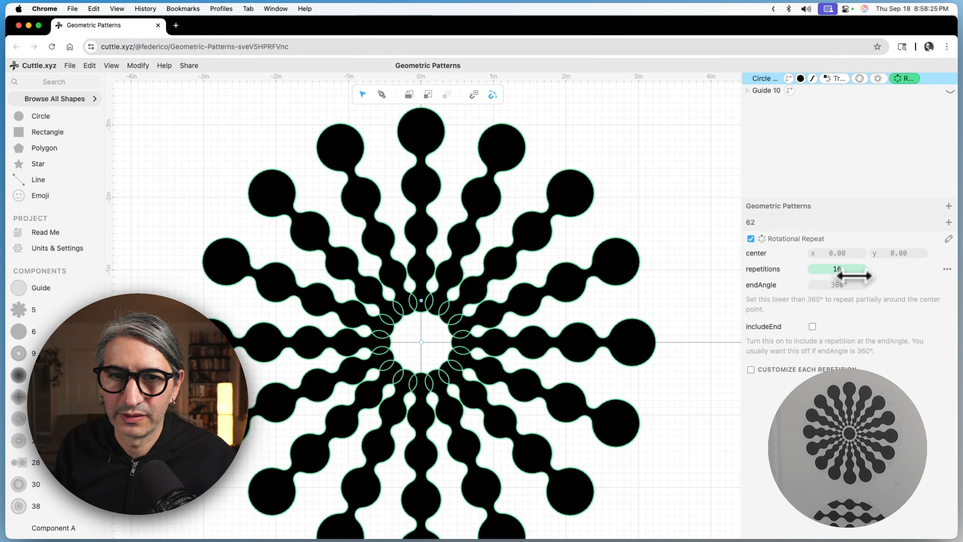
Step: Move the base circle out to y -0.91 and reduce the Transform Repeat's y offset until the dots in each arm reconnect
left_click_drag(422, 301, 424, 277)
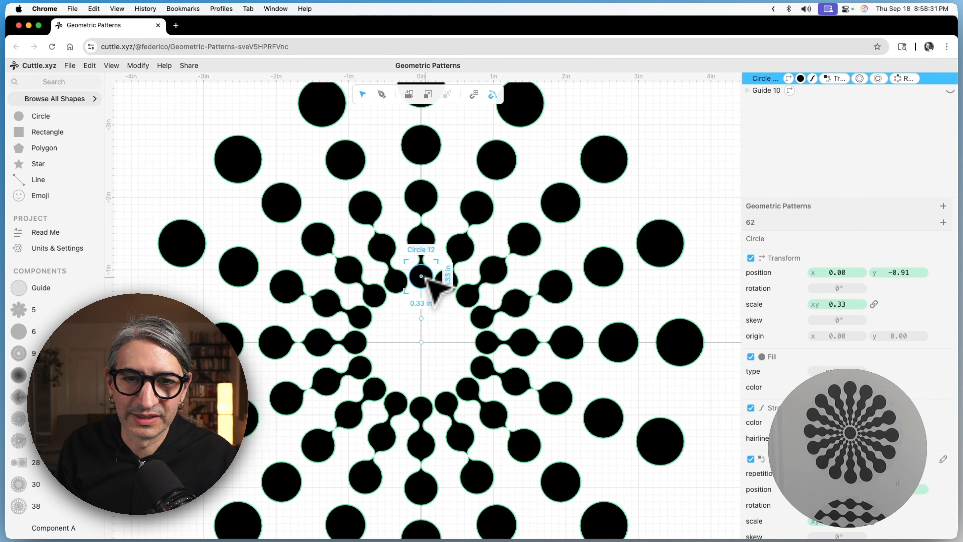
scroll(464, 306, "down", 3)
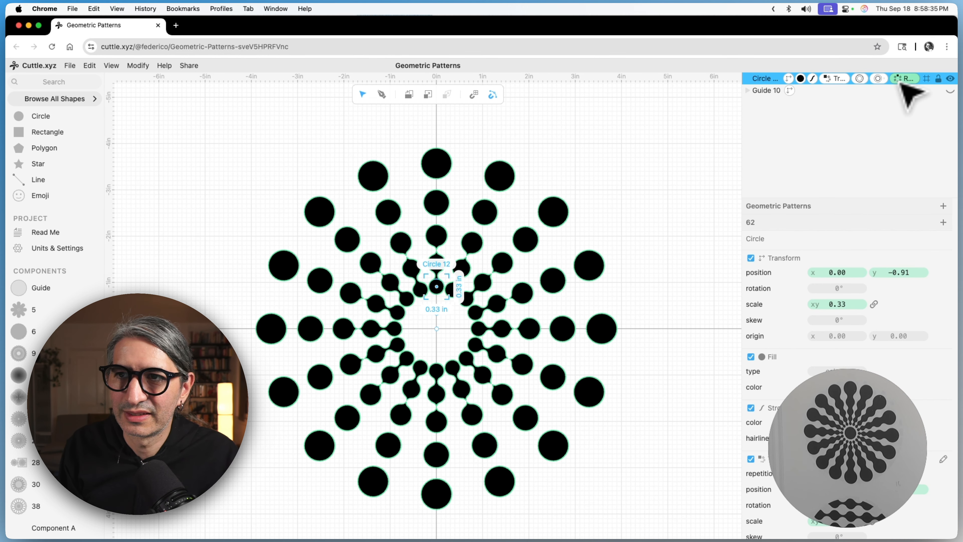
left_click_drag(742, 144, 643, 145)
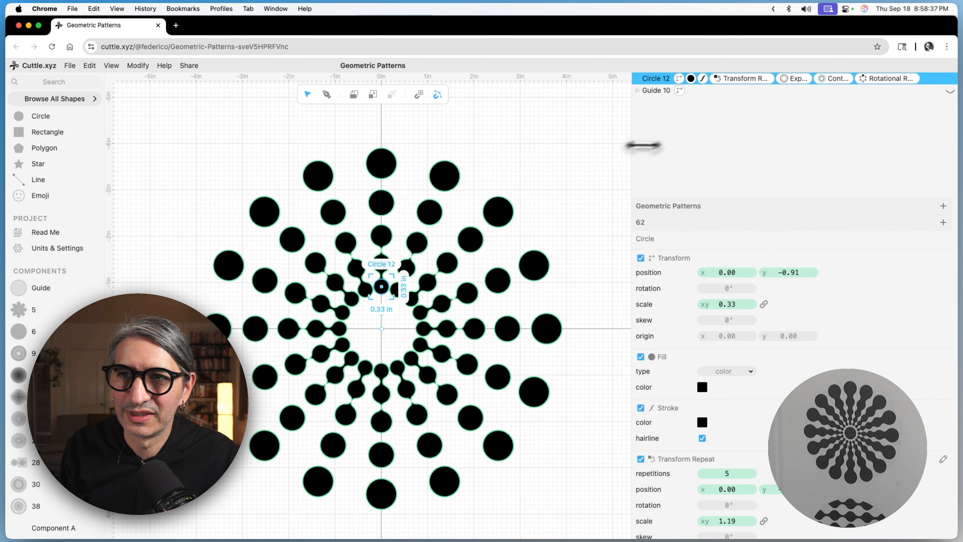
left_click(749, 80)
left_click_drag(792, 268, 801, 272)
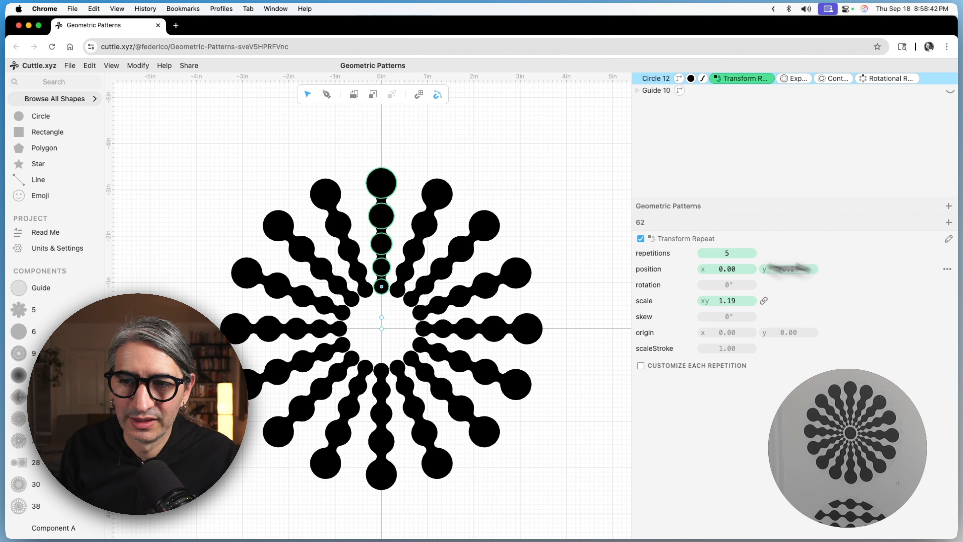
left_click(522, 178)
Step: Place a 1.00 in circle at the canvas origin and fill it with black
left_click_drag(18, 114, 381, 328)
left_click(644, 357)
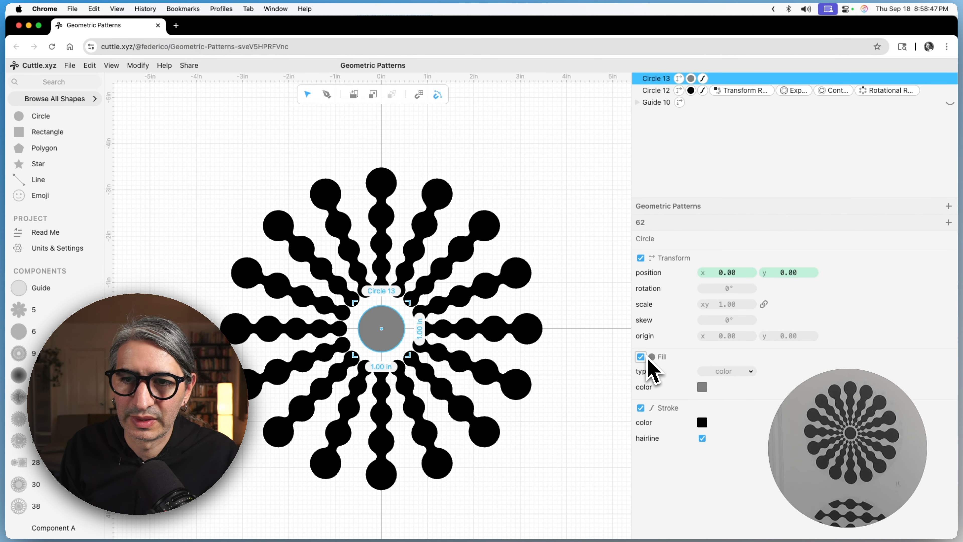
left_click(702, 387)
left_click(716, 369)
left_click(553, 383)
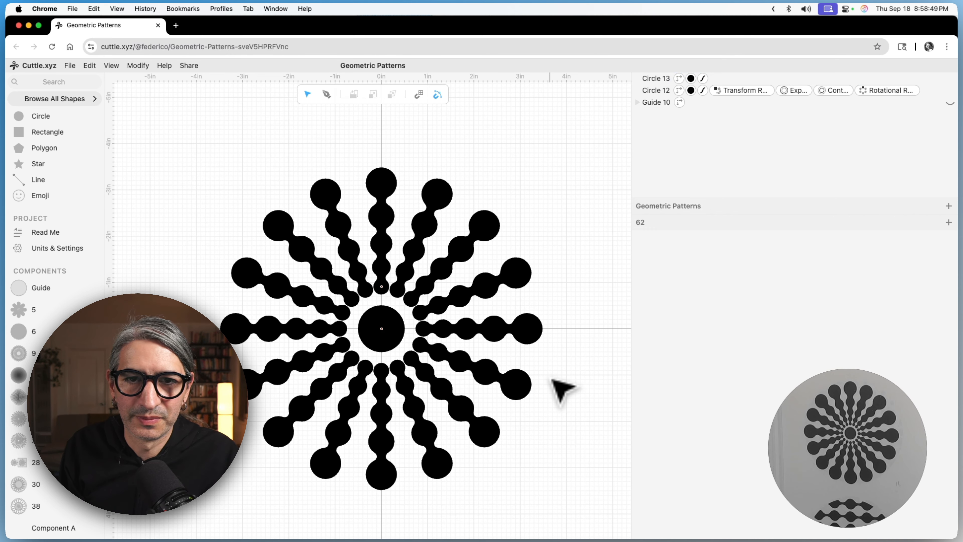
Step: Rename Component A to 99 and place a 1.00 in square in it at the canvas origin
scroll(550, 382, "up", 3)
left_click_drag(560, 374, 610, 368)
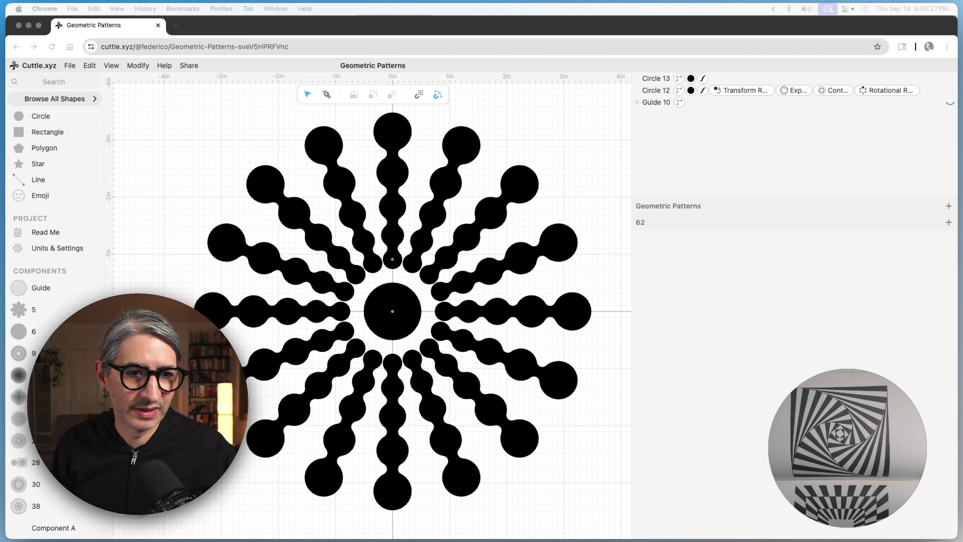
left_click(54, 528)
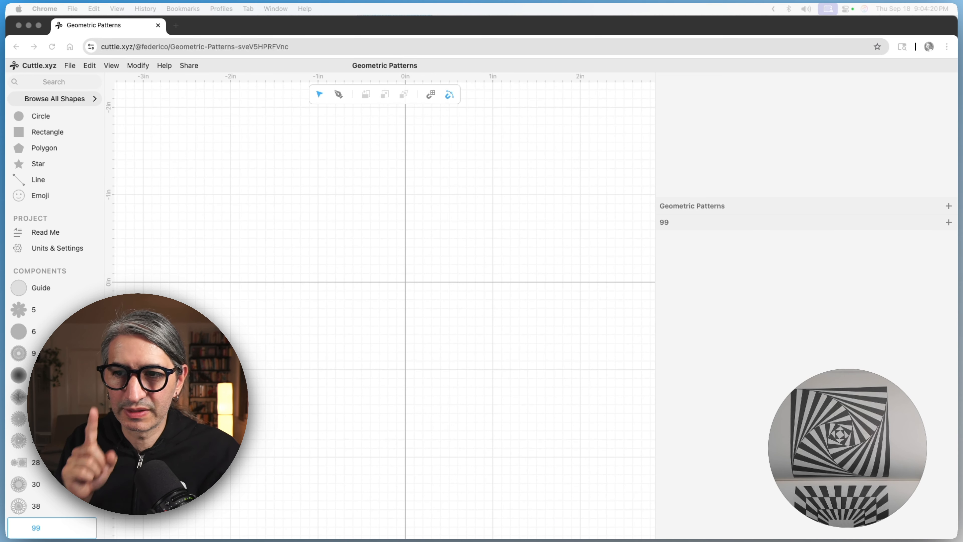
left_click_drag(22, 130, 405, 283)
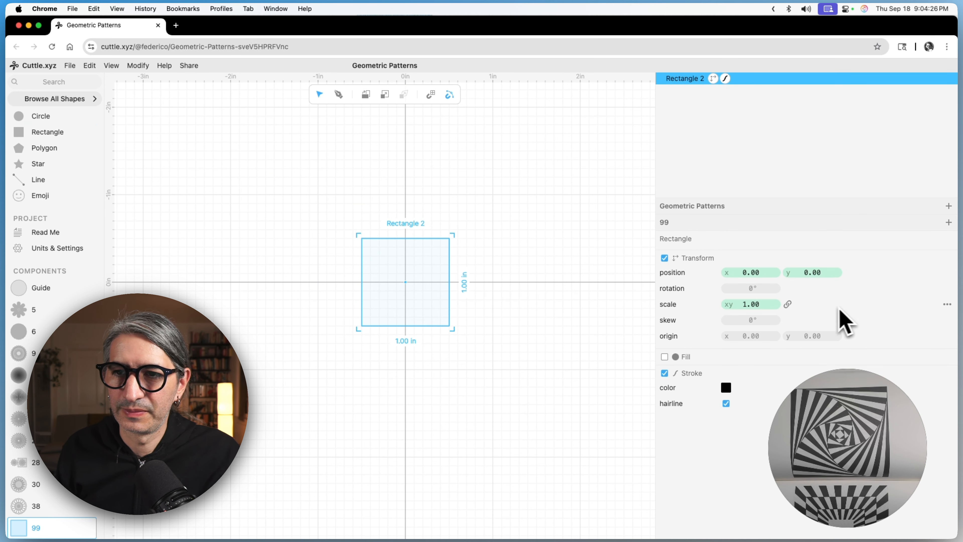
Step: Set the uniform scale of the square in component 99 to 0.5
left_click(755, 305)
type("0.5")
left_click(590, 281)
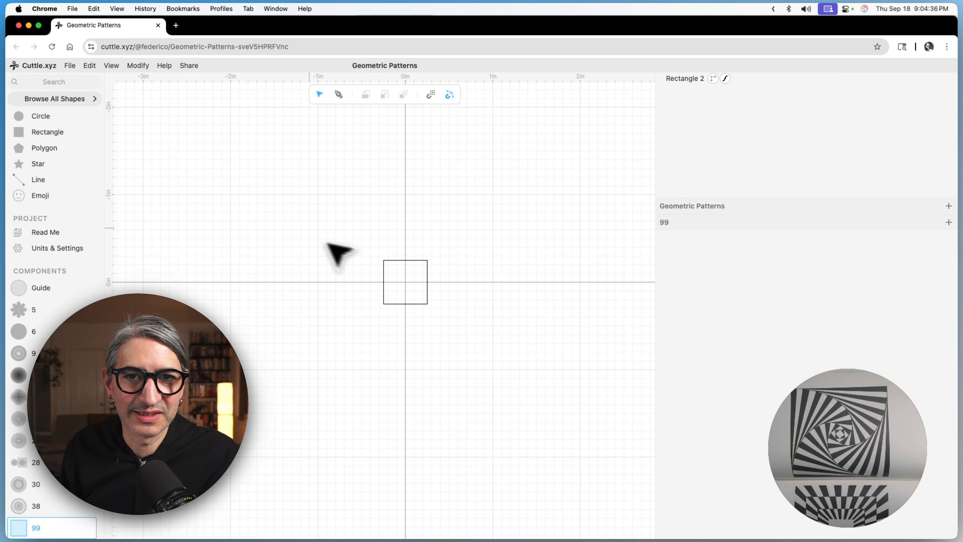
Step: Apply a Transform Repeat to the square with position 0, 0 and a linked x/y scale of 1.30
left_click_drag(355, 238, 458, 341)
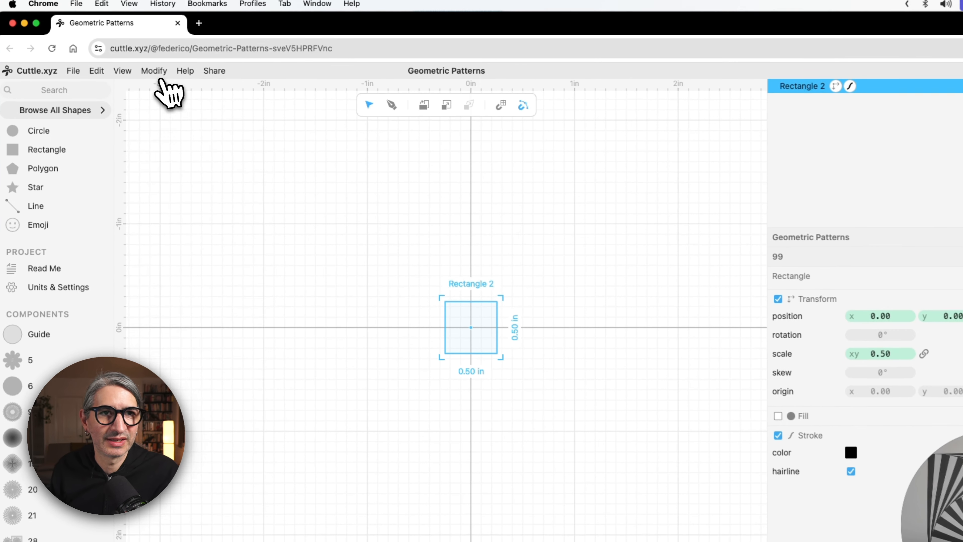
left_click(138, 65)
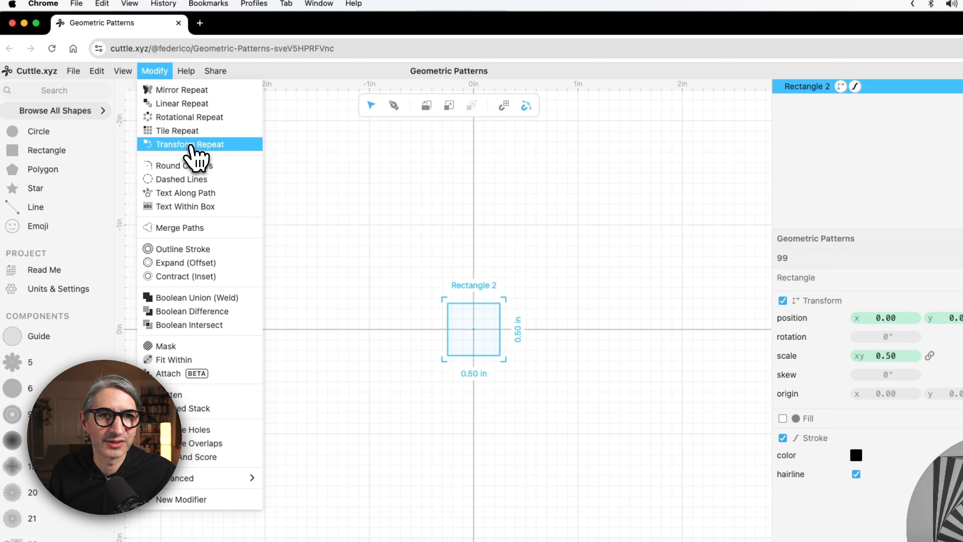
left_click(188, 145)
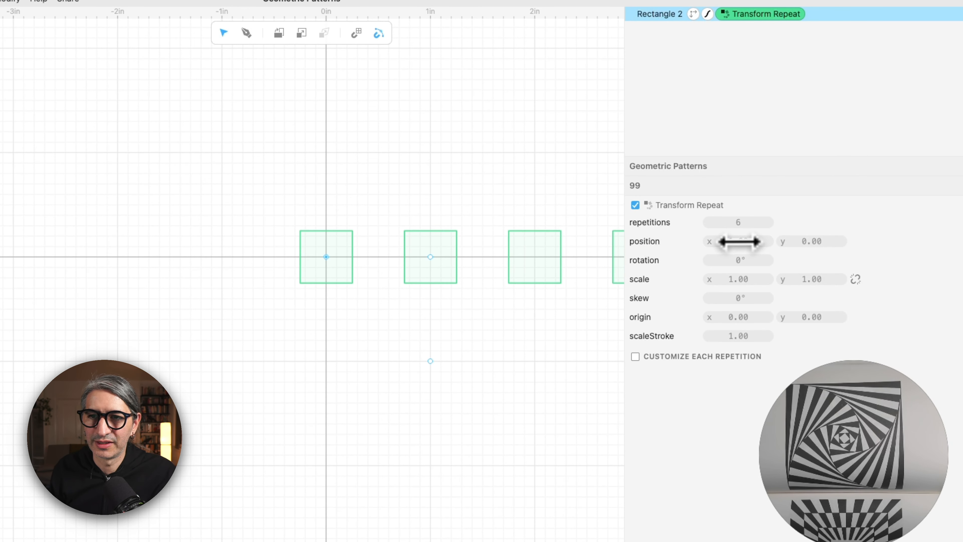
left_click(740, 241)
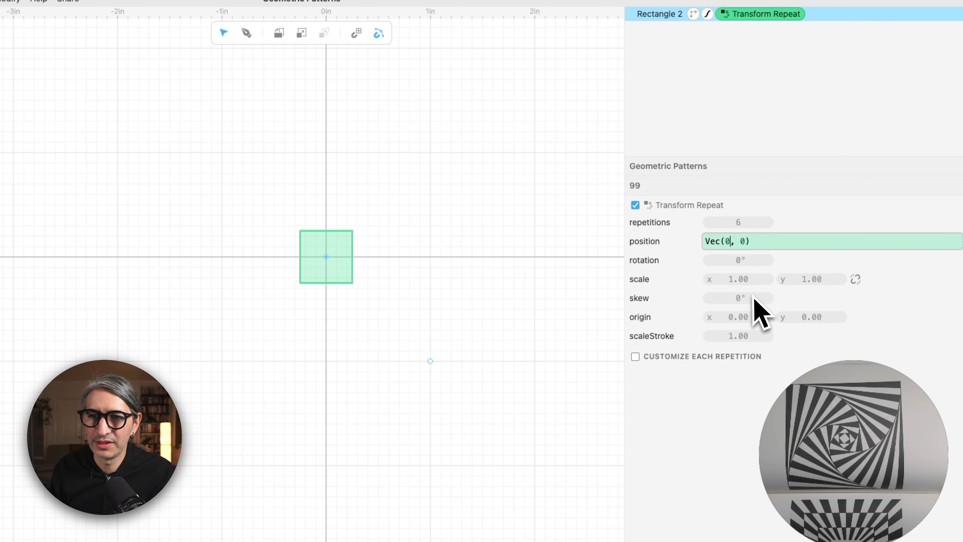
left_click(854, 280)
left_click_drag(738, 281, 795, 279)
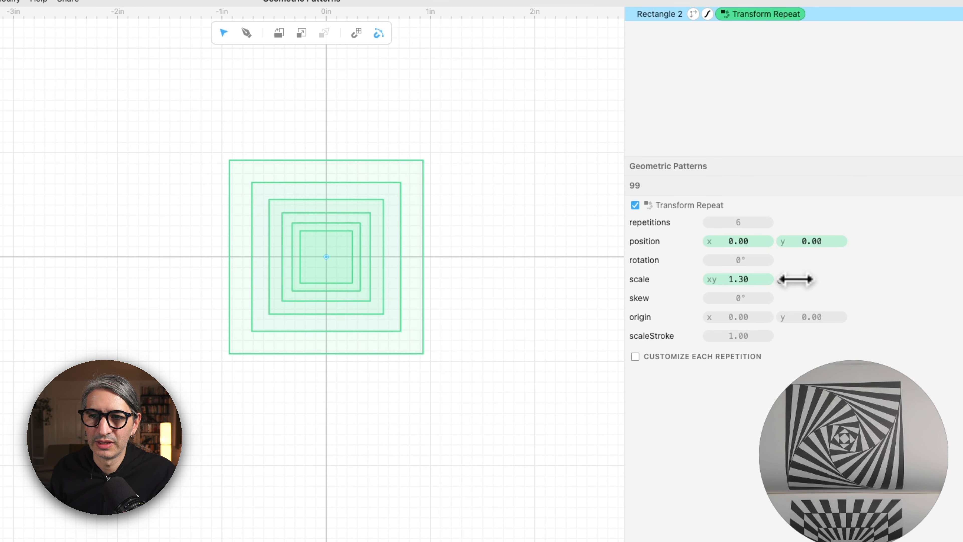
Step: Twist the repeated squares with a 72° rotation and adjust the repeat's scale to 1.29 so their corners nearly touch the next square's edges
mouse_move(744, 262)
left_mouse_down()
mouse_move(776, 268)
mouse_move(746, 281)
mouse_move(743, 261)
left_mouse_up()
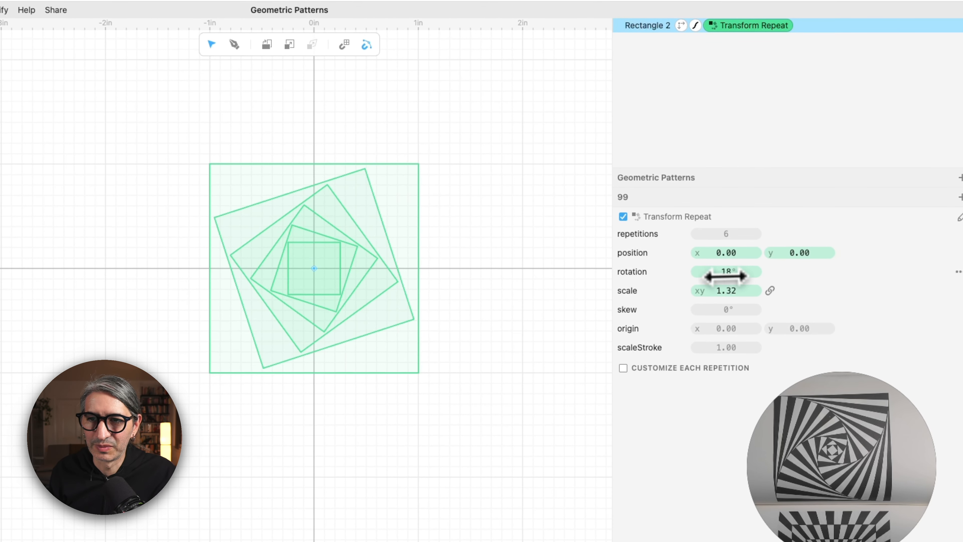
left_click_drag(725, 276, 819, 296)
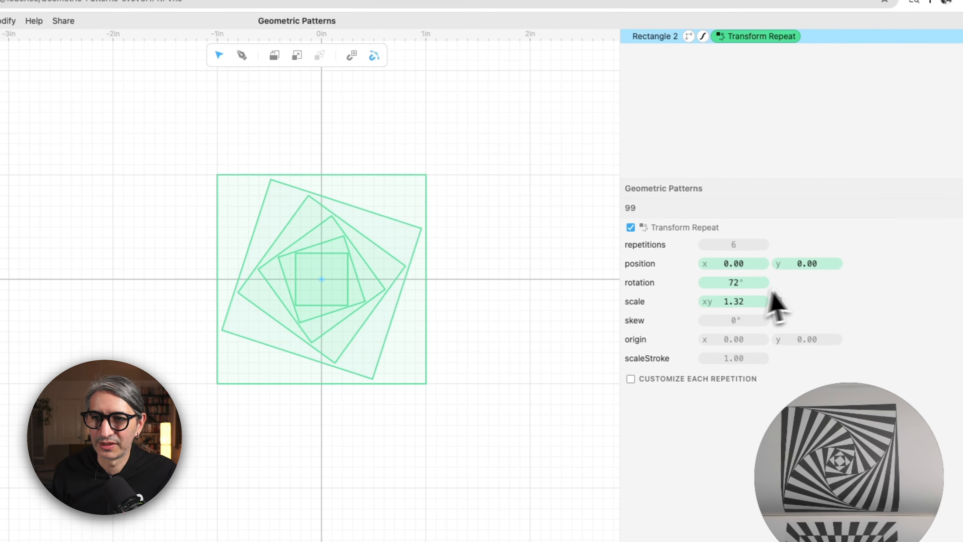
left_click_drag(725, 303, 721, 303)
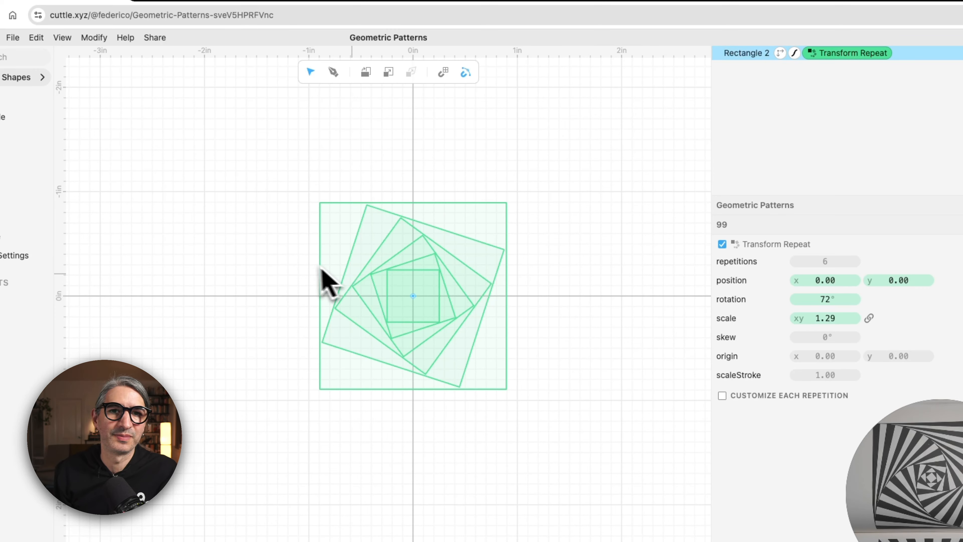
Step: Increase the Transform Repeat to 16 repetitions
left_click_drag(823, 263, 833, 265)
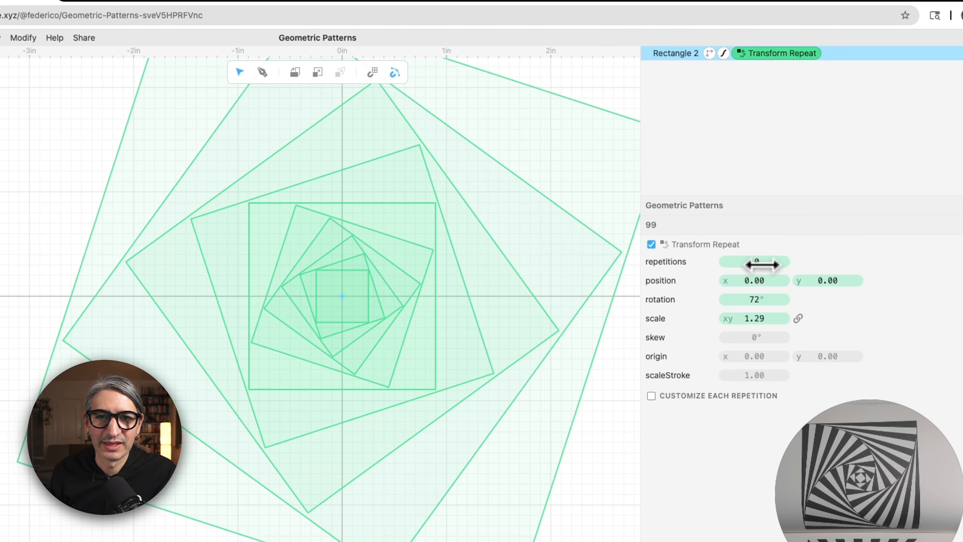
left_click_drag(761, 264, 754, 262)
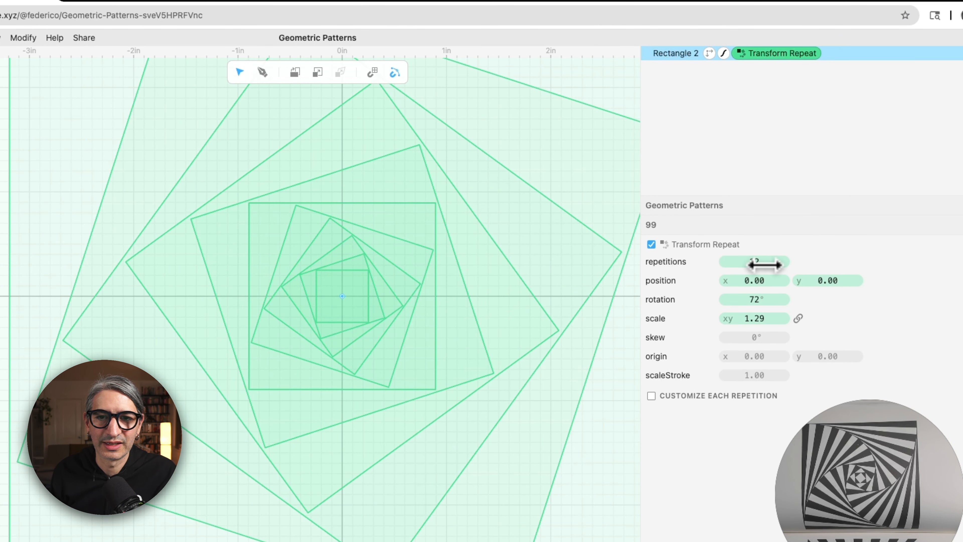
scroll(413, 319, "down", 5)
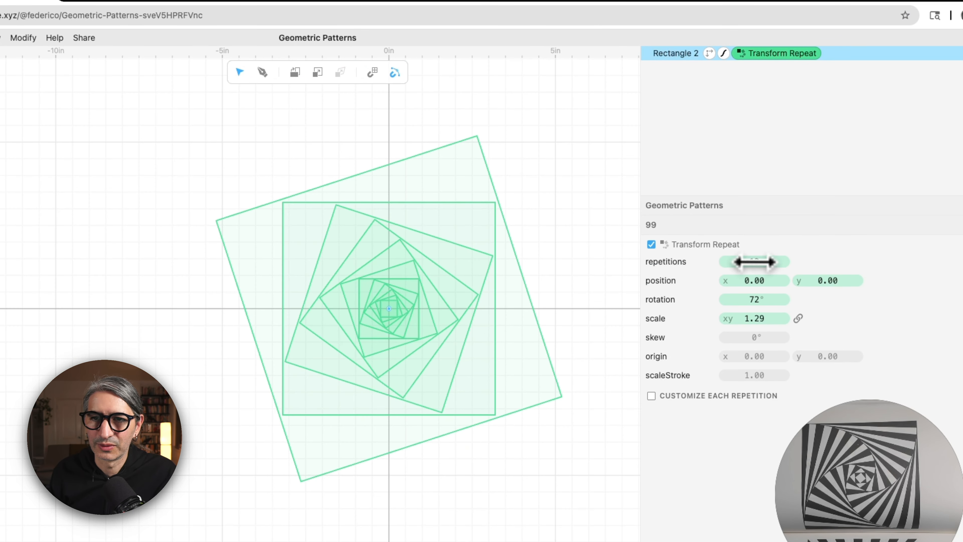
left_click_drag(755, 262, 763, 262)
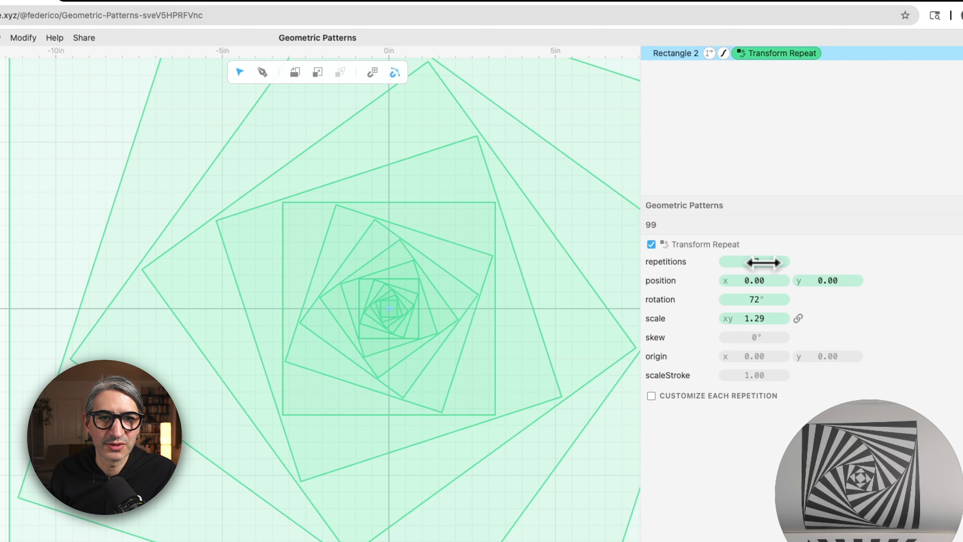
scroll(512, 276, "down", 6)
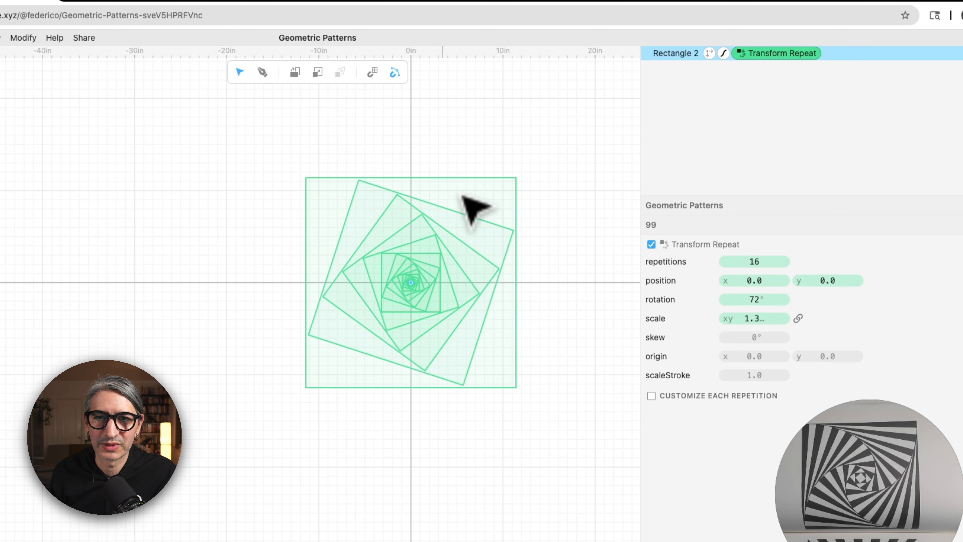
scroll(512, 251, "up", 2)
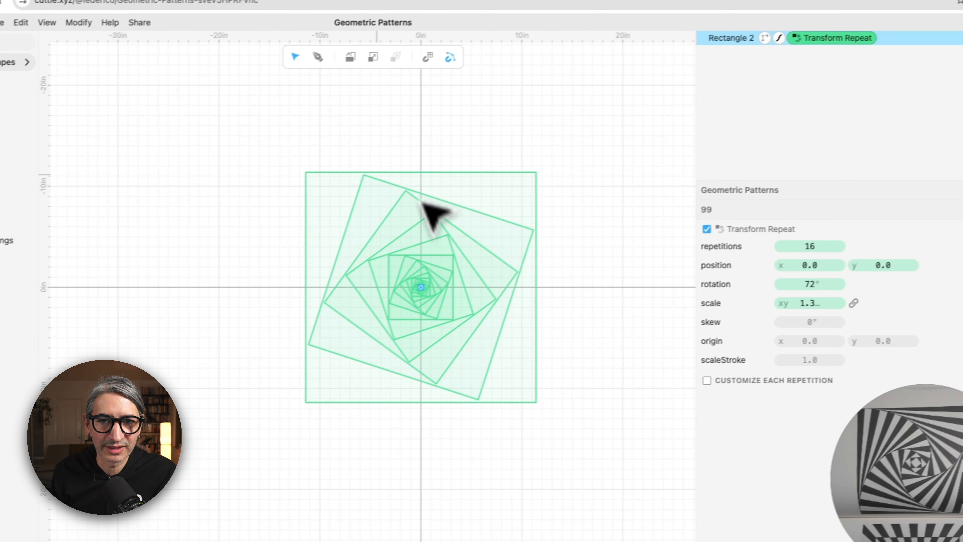
Step: Convert the repeated squares into a compound path and enable its fill to get alternating filled and empty bands
left_click_drag(285, 131, 624, 471)
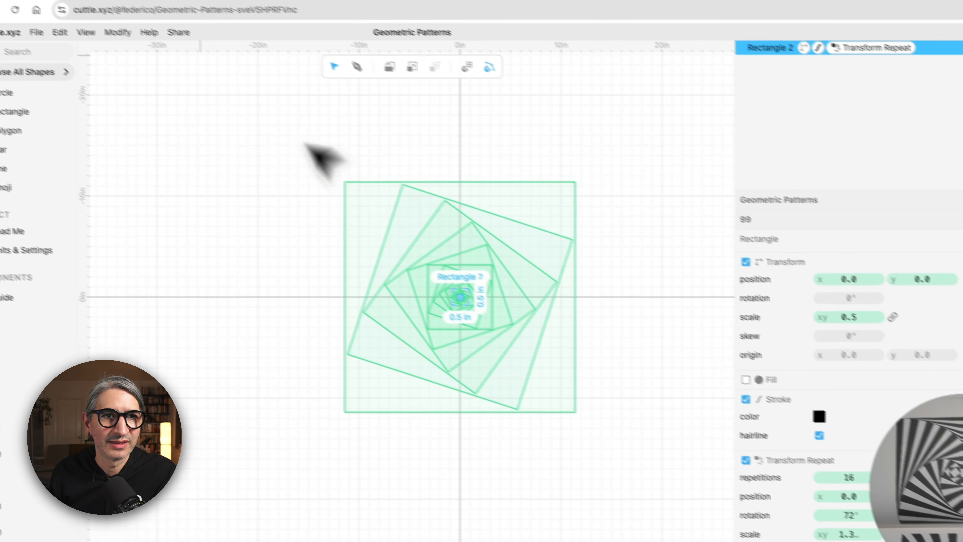
left_click(88, 46)
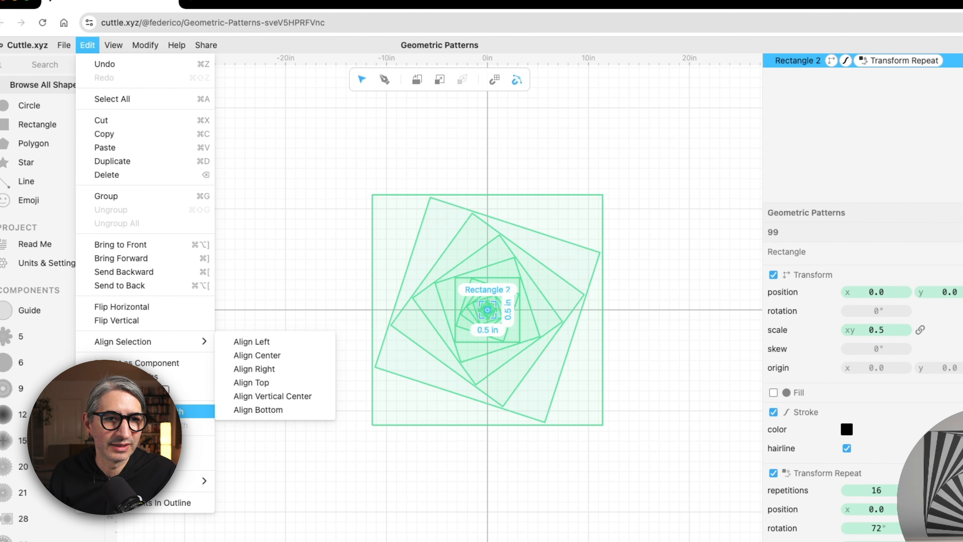
left_click(125, 411)
left_click(774, 294)
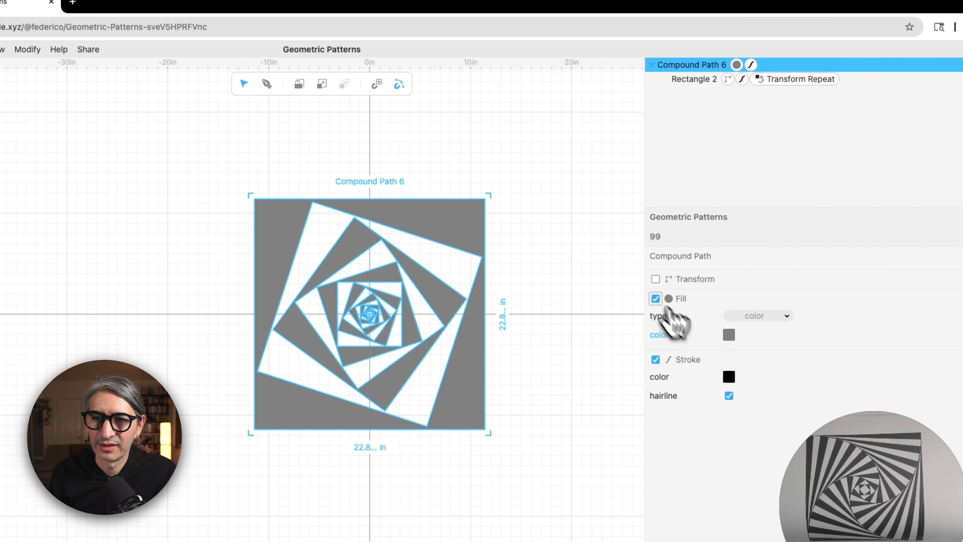
left_click(729, 377)
left_click(728, 380)
left_click(591, 395)
scroll(531, 383, "up", 1)
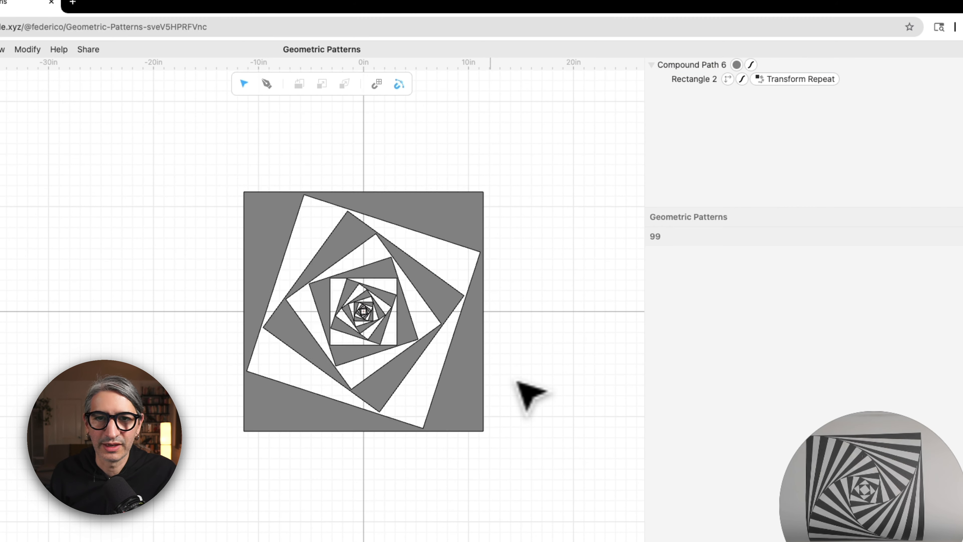
Step: Change the compound path's fill color to black
left_click(738, 67)
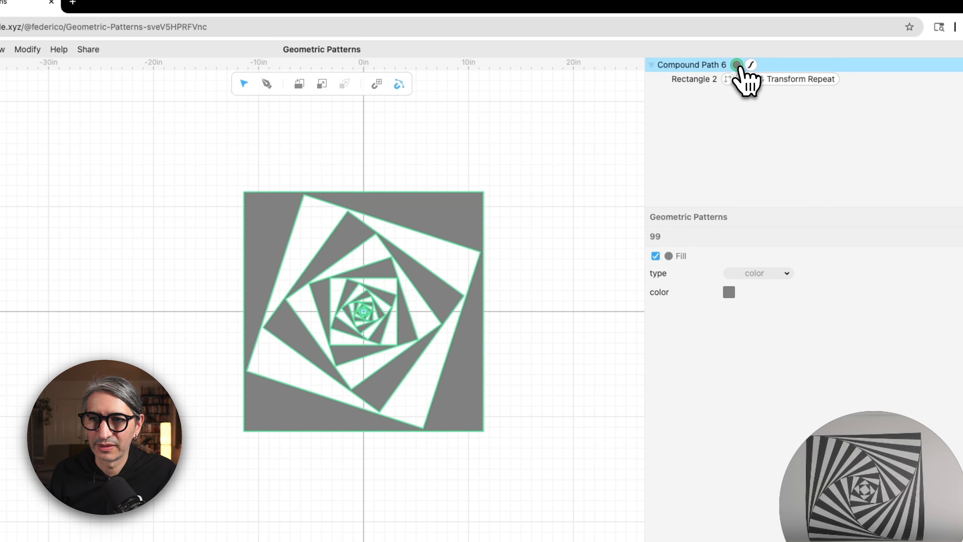
left_click(729, 292)
left_click(748, 272)
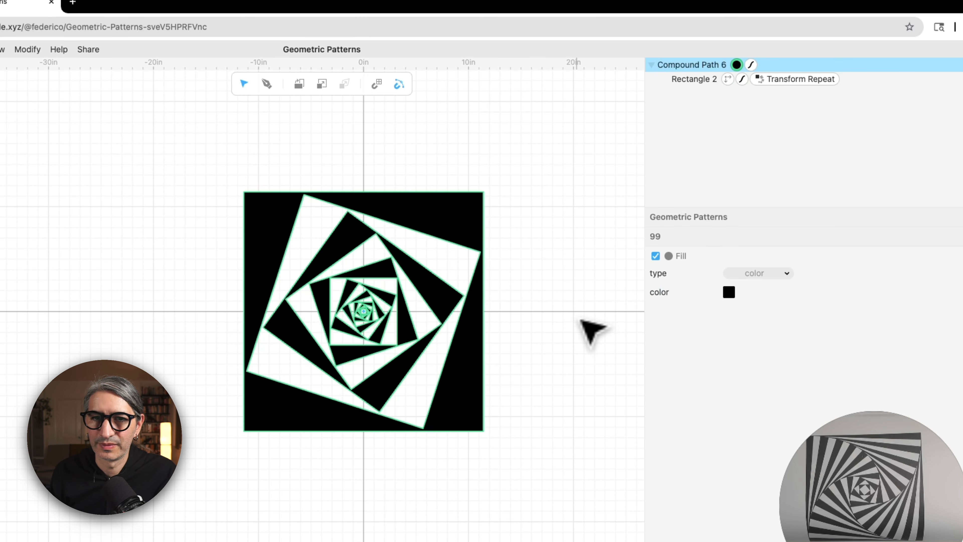
left_click(580, 320)
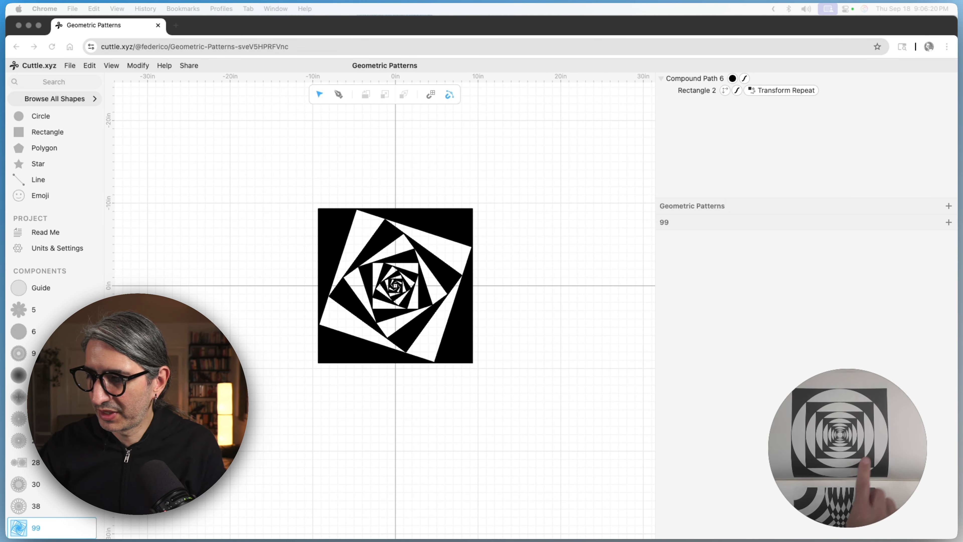
Step: Add a new component to the project for the nested circle-and-square pattern
scroll(50, 497, "down", 2)
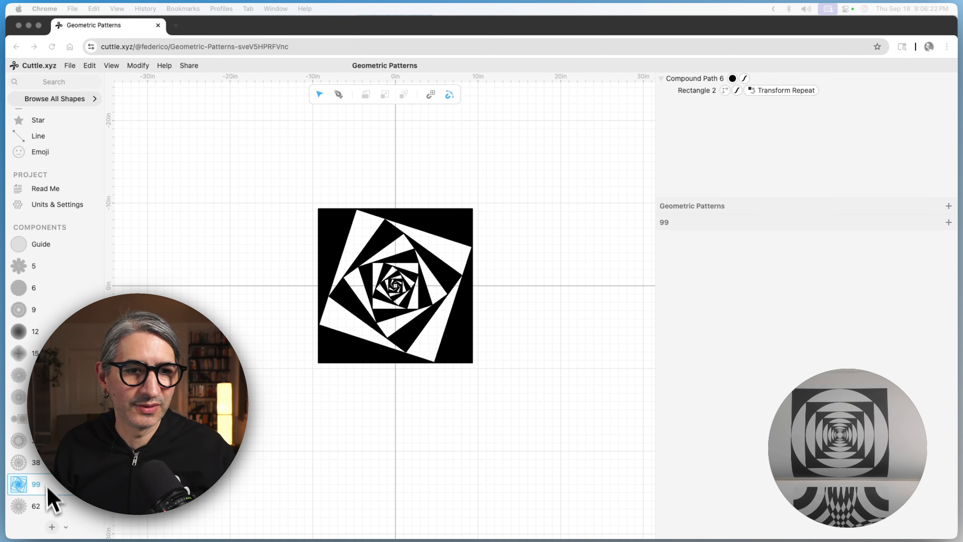
left_click(53, 529)
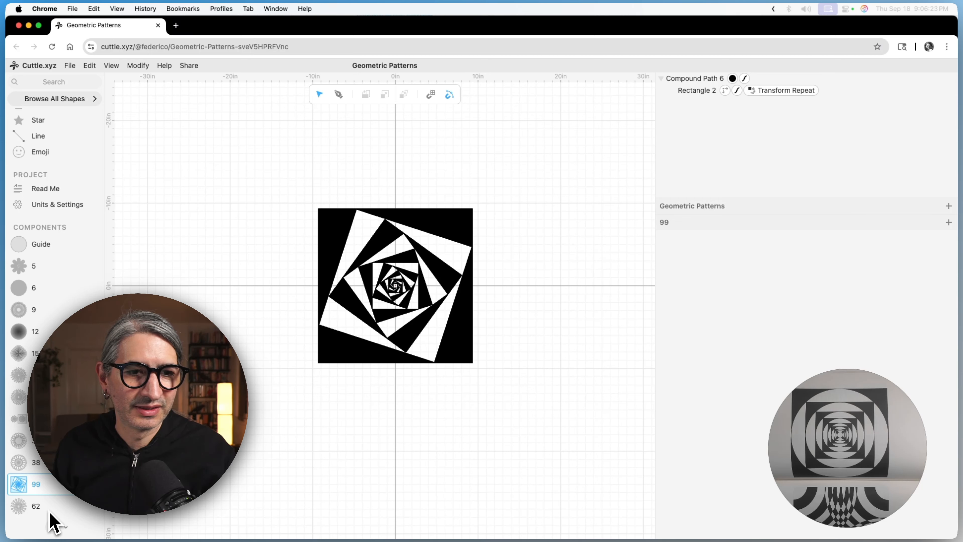
left_click(53, 530)
scroll(127, 465, "down", 1)
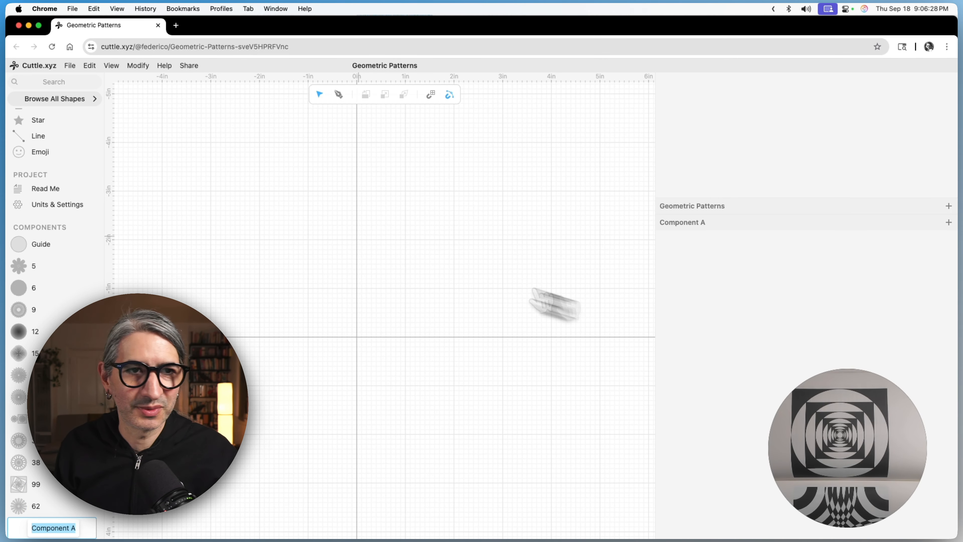
Step: Place a 1.00 in circle and a 1.00 in square at the canvas origin
scroll(50, 163, "up", 3)
left_click_drag(15, 135, 356, 340)
left_click_drag(29, 154, 358, 339)
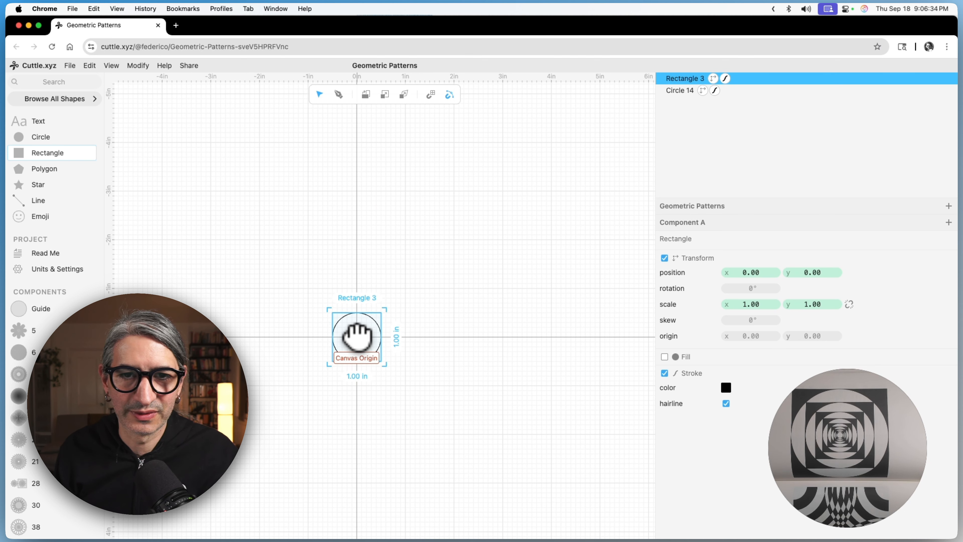
left_click(451, 338)
Step: Apply one Transform Repeat to the circle and square together, with position 0, 0 and a linked scale of 1.45
scroll(398, 322, "up", 1)
left_click_drag(421, 277, 531, 242)
left_click_drag(374, 211, 546, 384)
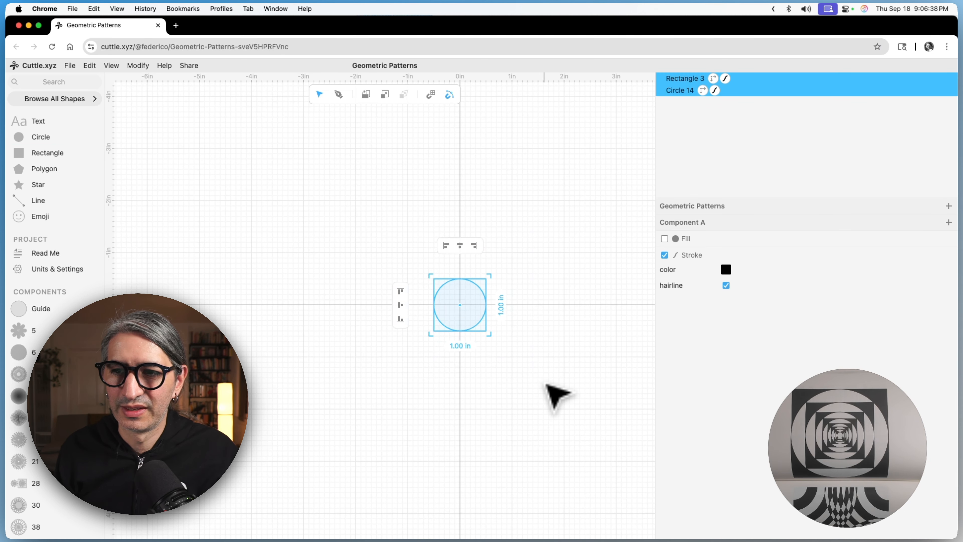
left_click(137, 66)
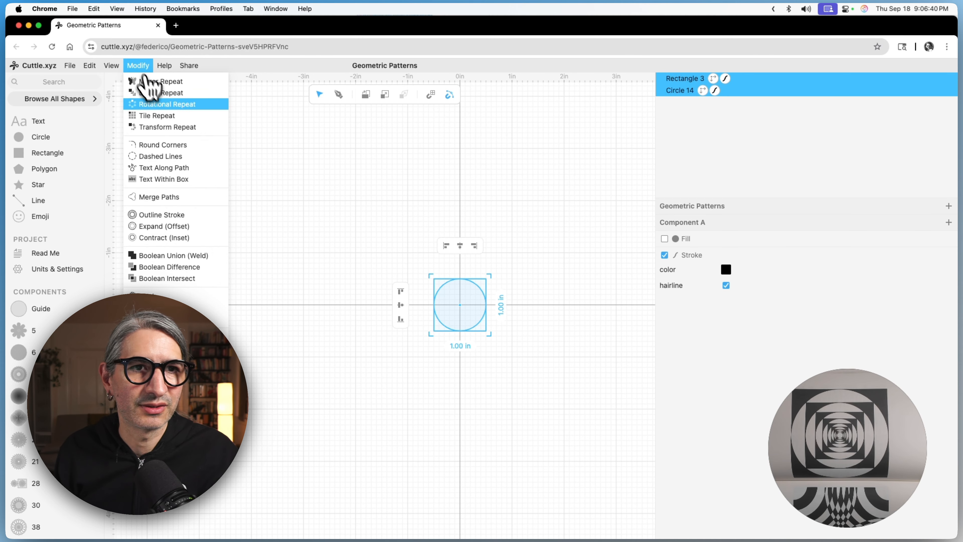
left_click(164, 127)
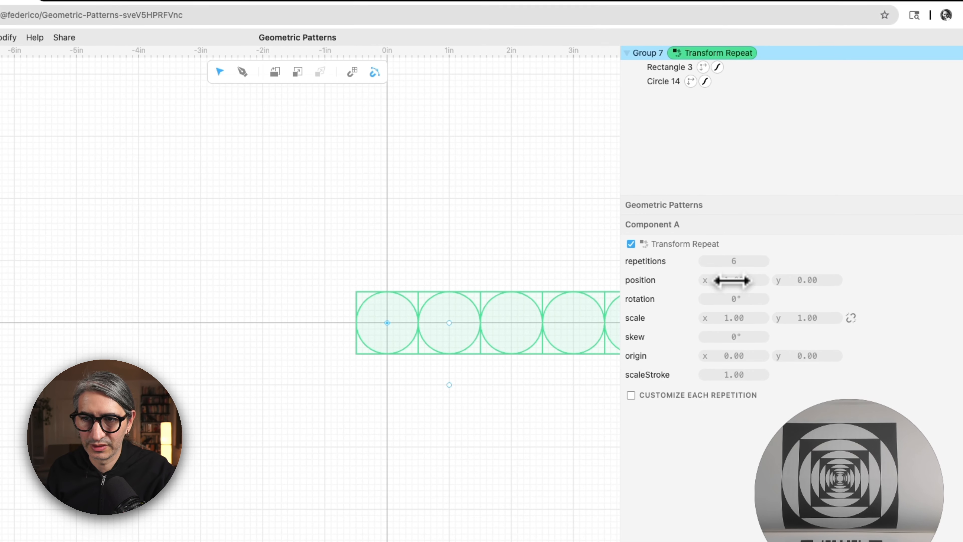
left_click(750, 268)
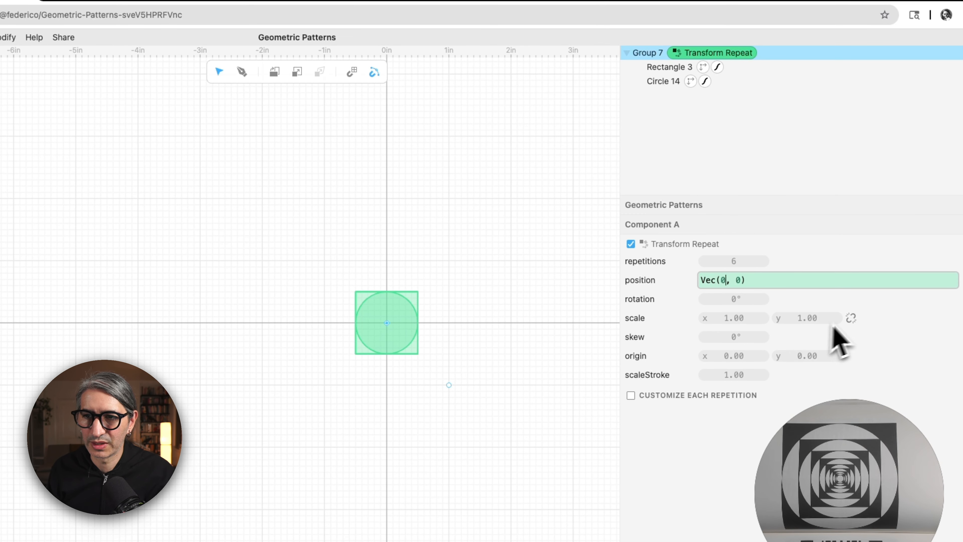
left_click(851, 317)
left_click_drag(729, 317, 817, 323)
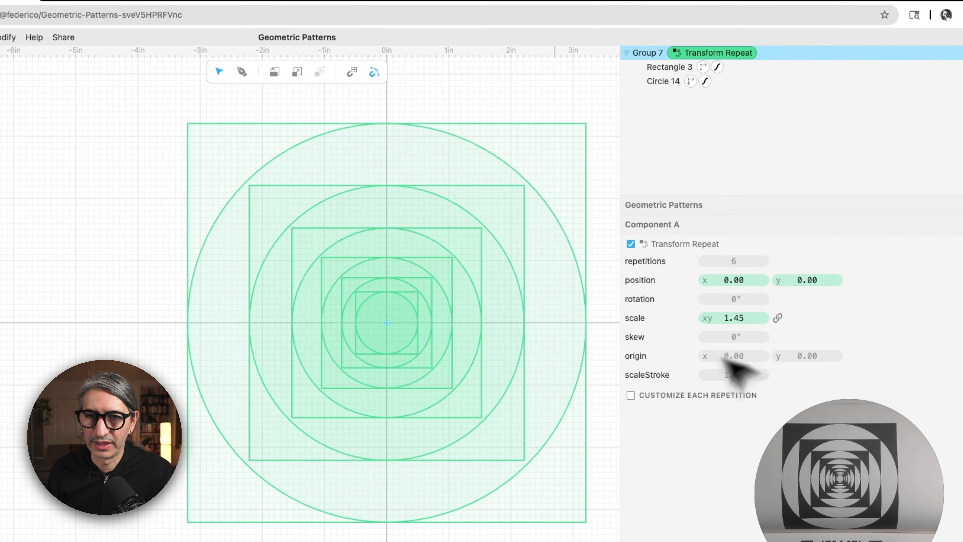
Step: Convert the repeated circle-and-square group into a compound path and fill it with black
scroll(531, 125, "down", 2)
left_click(525, 110)
scroll(524, 109, "down", 1)
left_click_drag(524, 109, 482, 106)
left_click_drag(120, 92, 494, 520)
left_click_drag(584, 497, 583, 493)
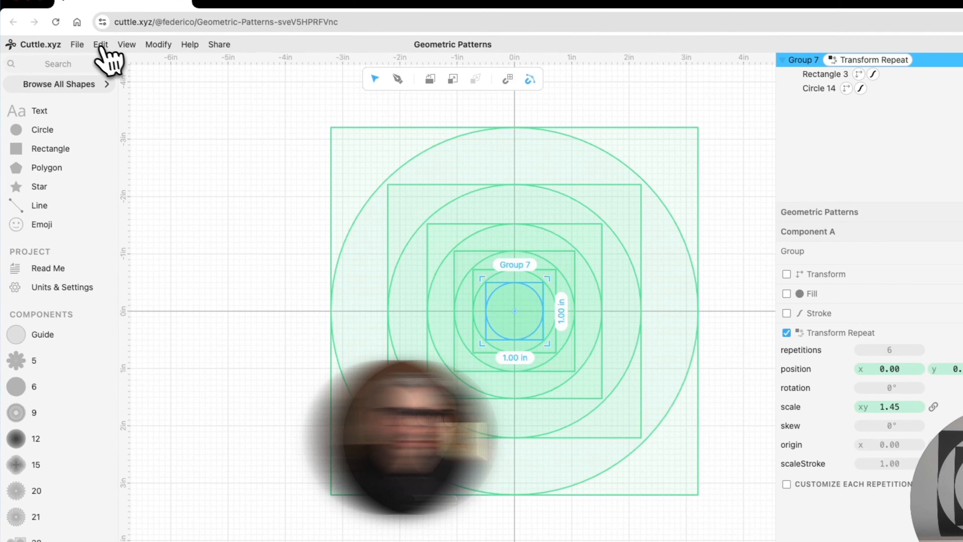
left_click(31, 7)
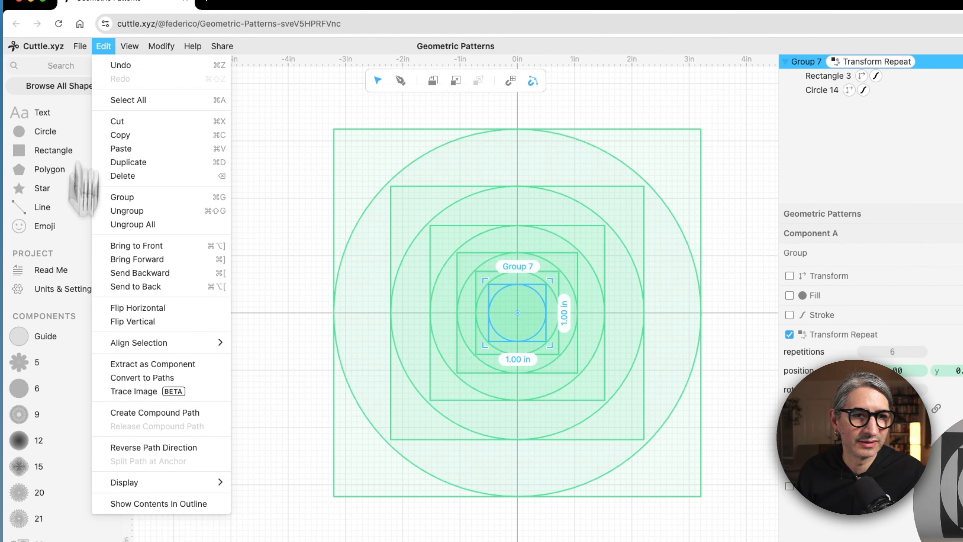
left_click(134, 415)
left_click(789, 295)
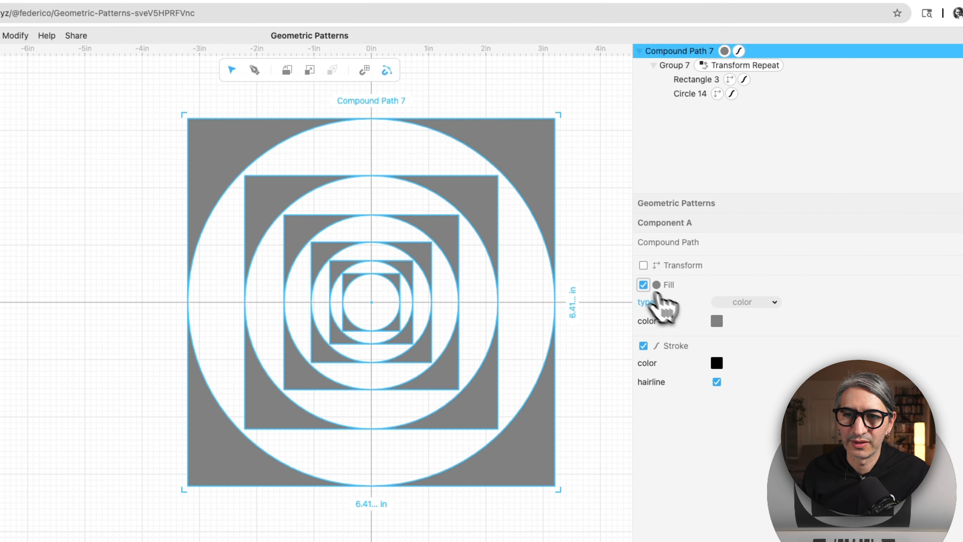
left_click(717, 320)
left_click(734, 300)
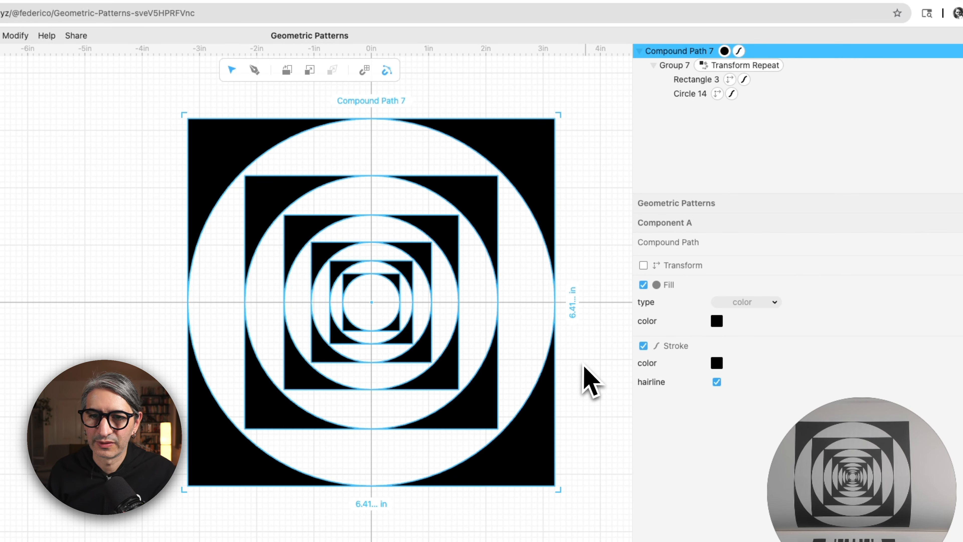
Step: Set the linked scale of the circle-and-square group's Transform Repeat to 1.42
left_click(755, 65)
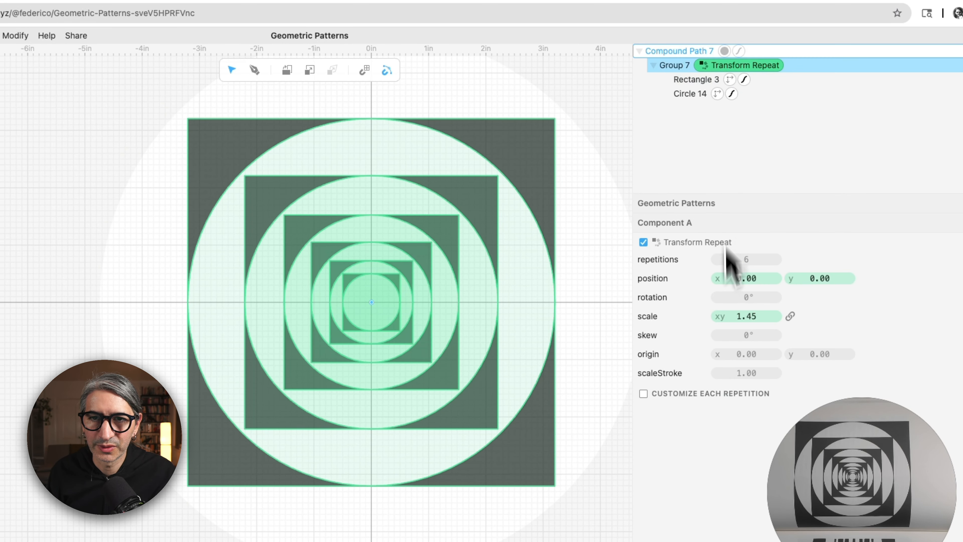
left_click_drag(753, 318, 747, 319)
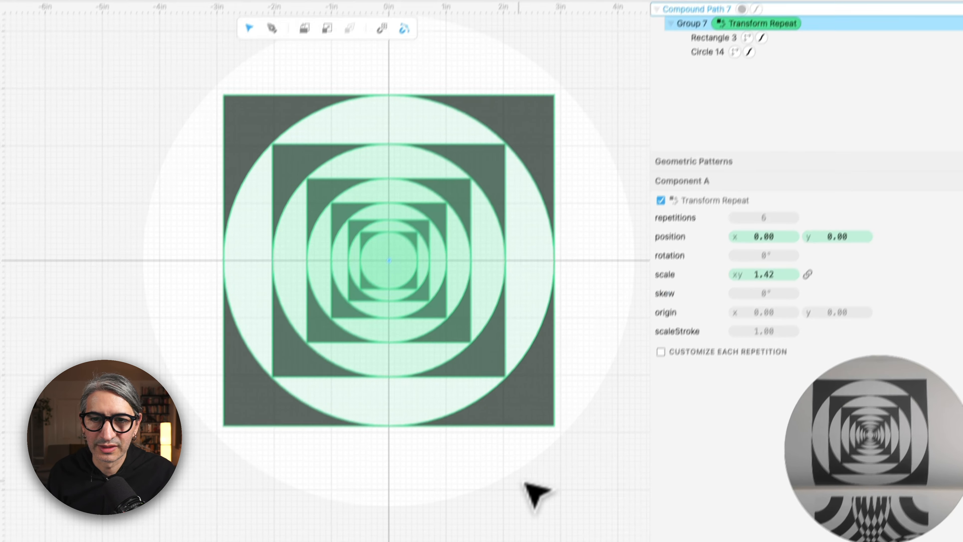
double_click(510, 520)
scroll(533, 512, "down", 2)
left_click_drag(551, 503, 531, 495)
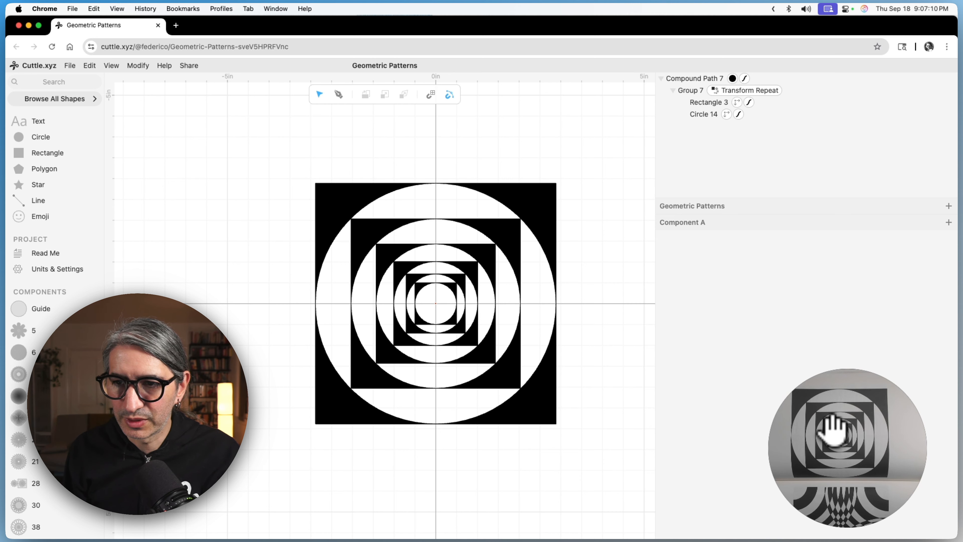
Step: Increase the circle-and-square group's Transform Repeat to 7 repetitions
left_click(770, 91)
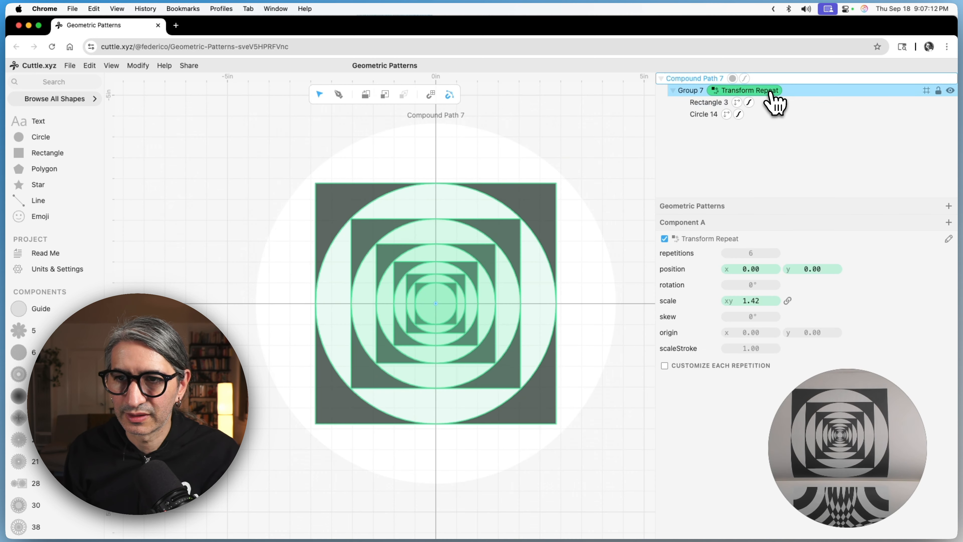
left_click_drag(754, 252, 755, 252)
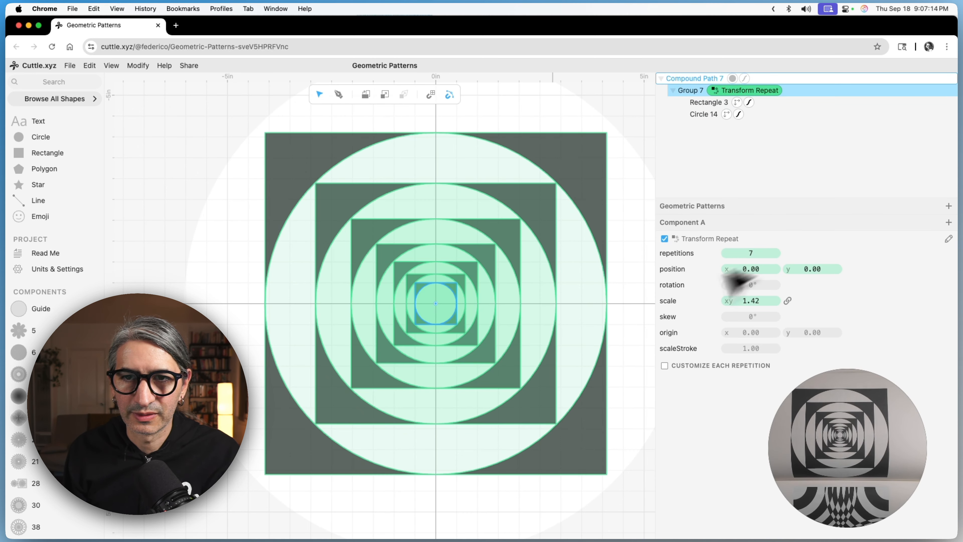
left_click(623, 412)
scroll(623, 402, "down", 3)
left_click_drag(618, 399, 583, 375)
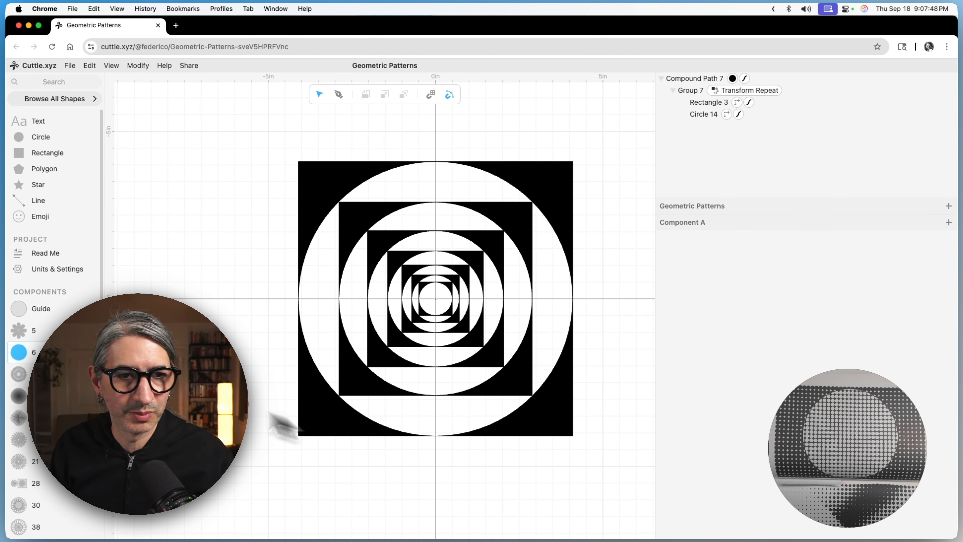
Step: Add a new component to the project and name it 133
scroll(23, 353, "down", 3)
left_click(53, 530)
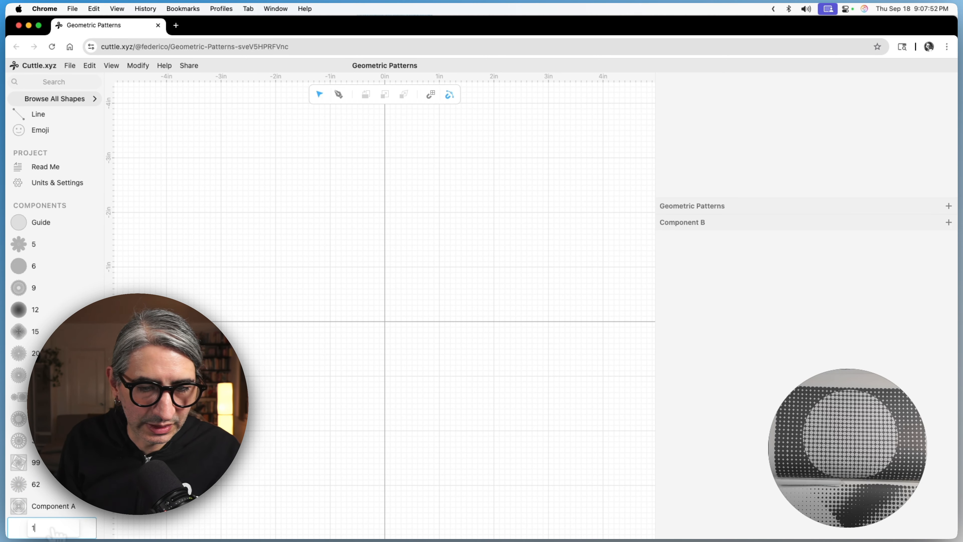
key("Return")
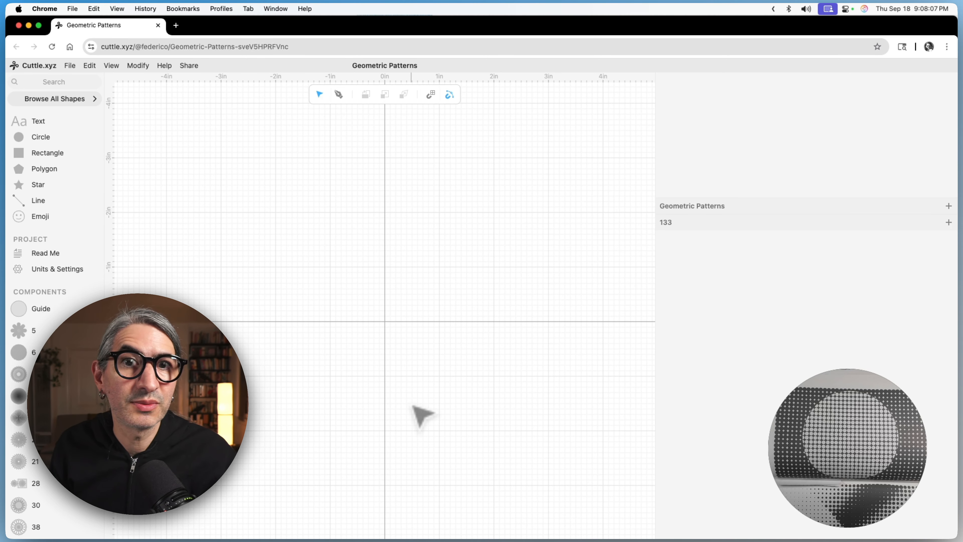
Step: Place a circle at the canvas origin and set its linked scale to 0.25
left_click_drag(22, 145, 385, 323)
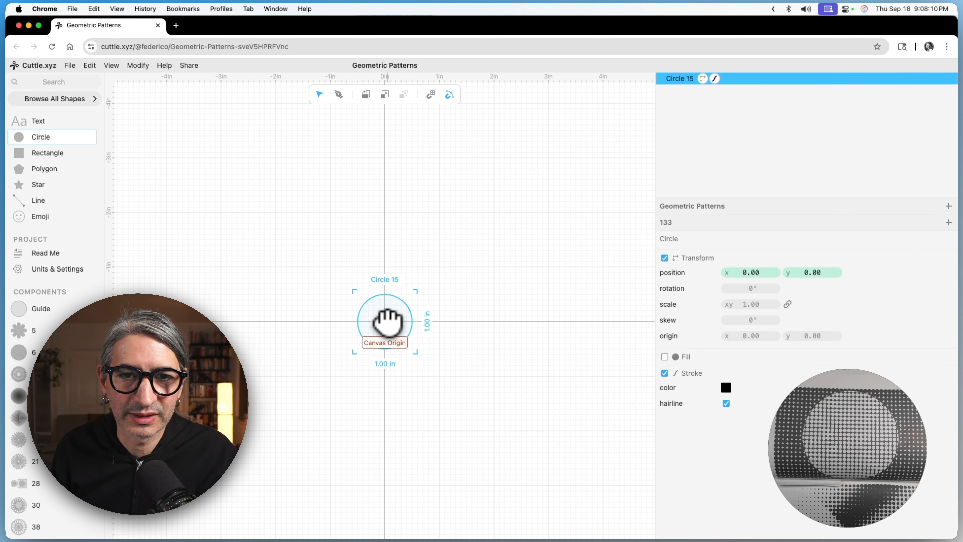
left_click(755, 304)
type("0.25")
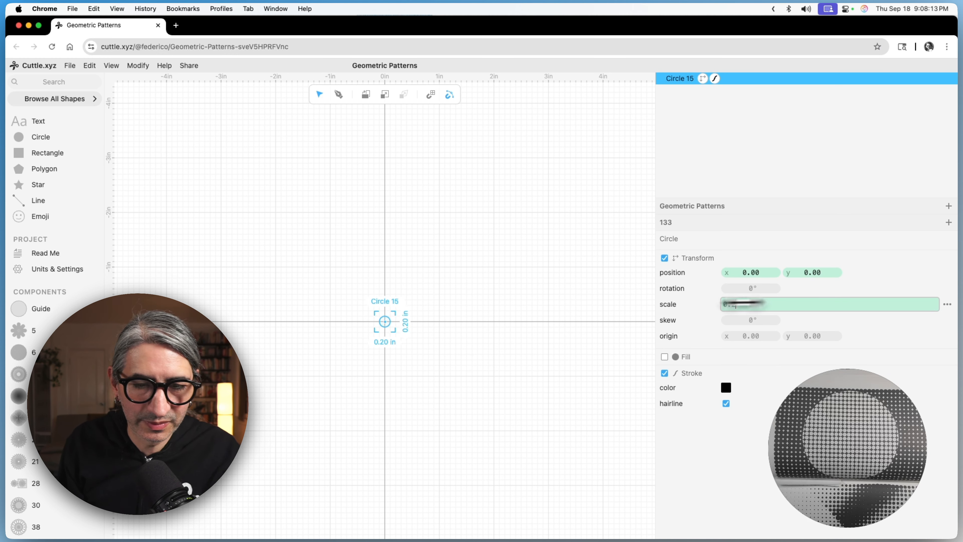
left_click(470, 315)
left_click_drag(310, 268, 395, 363)
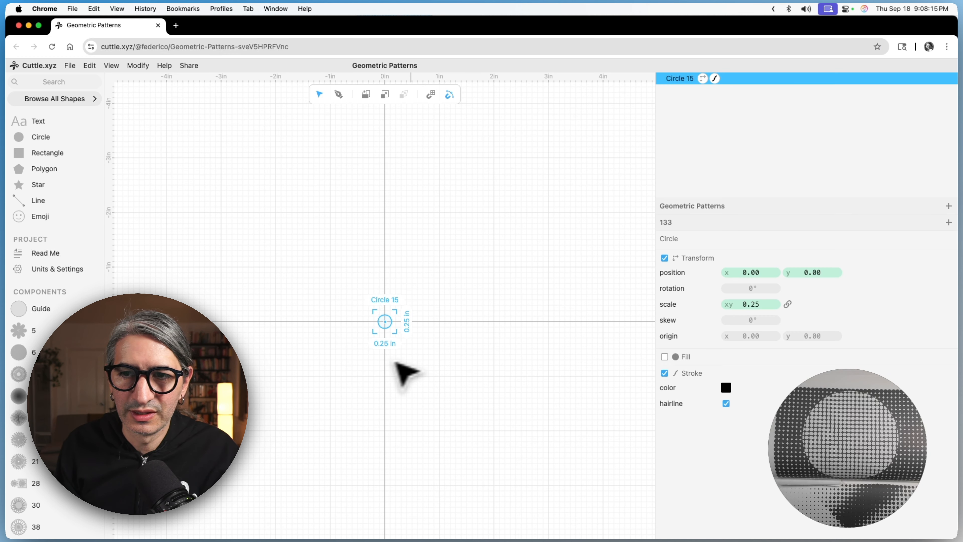
Step: Turn on the small circle's fill and colour it black
left_click(664, 357)
left_click(726, 387)
left_click(742, 370)
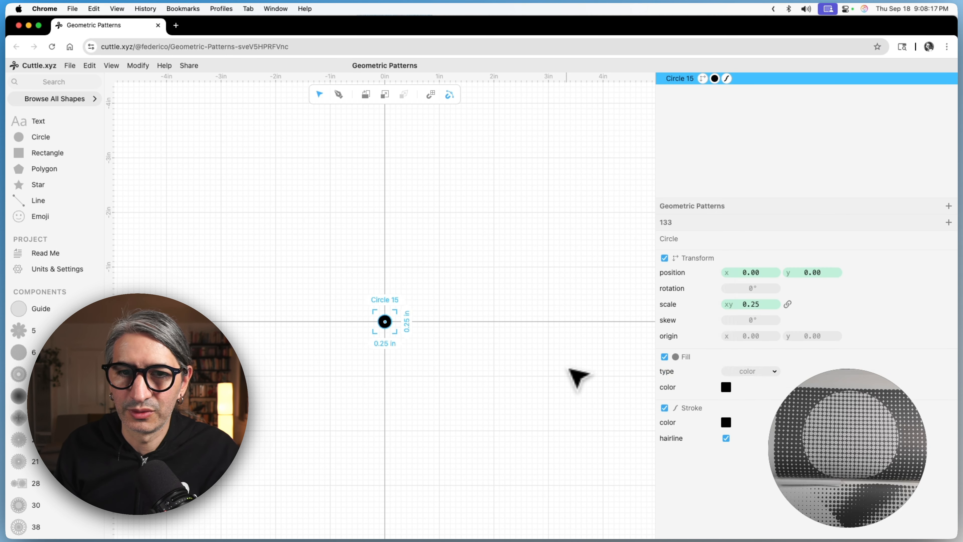
left_click(568, 368)
left_click_drag(514, 353, 427, 189)
left_click(300, 159)
Step: Apply a Tile Repeat to the black circle with displacement1 at 0.25, 0 and displacement2 at 0, 0.25
left_click(137, 66)
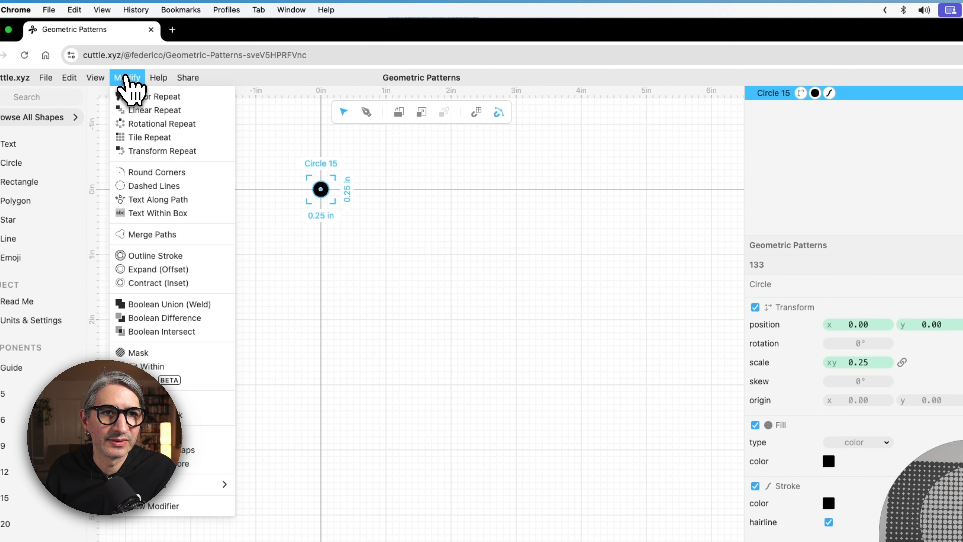
left_click(846, 295)
type("0.2")
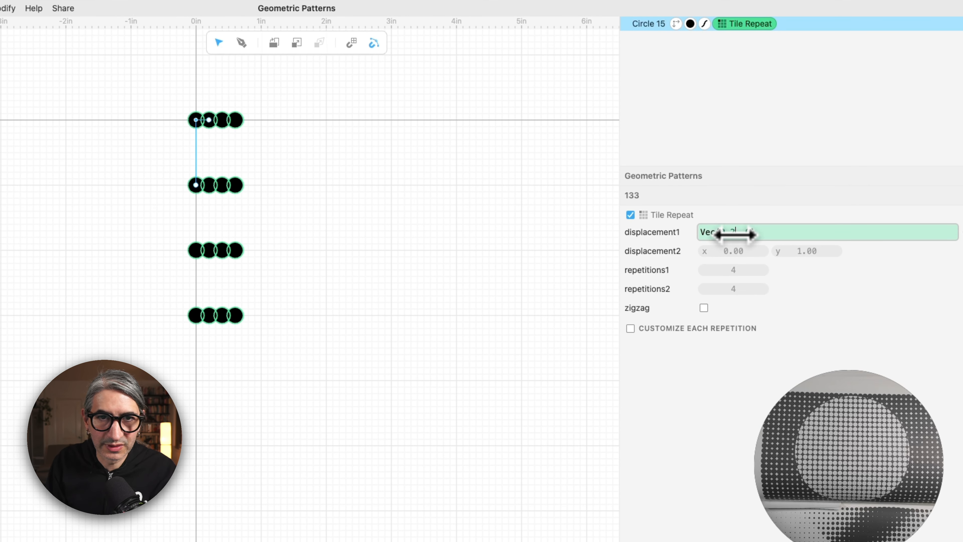
type("5")
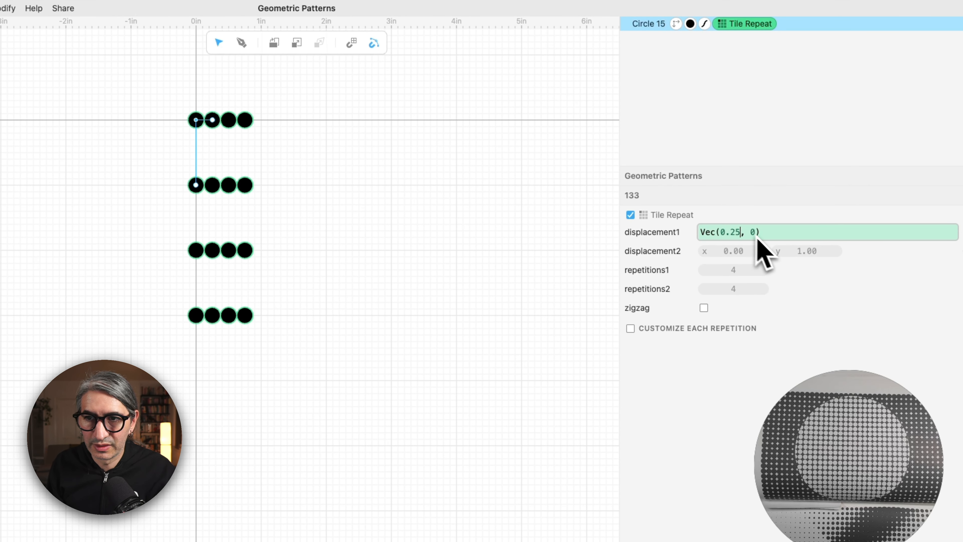
left_click(802, 251)
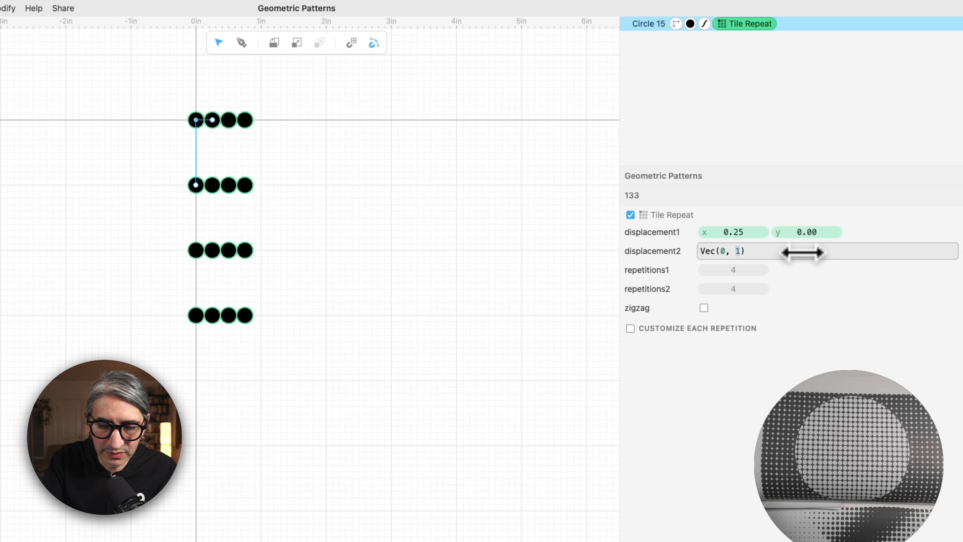
type("0.25")
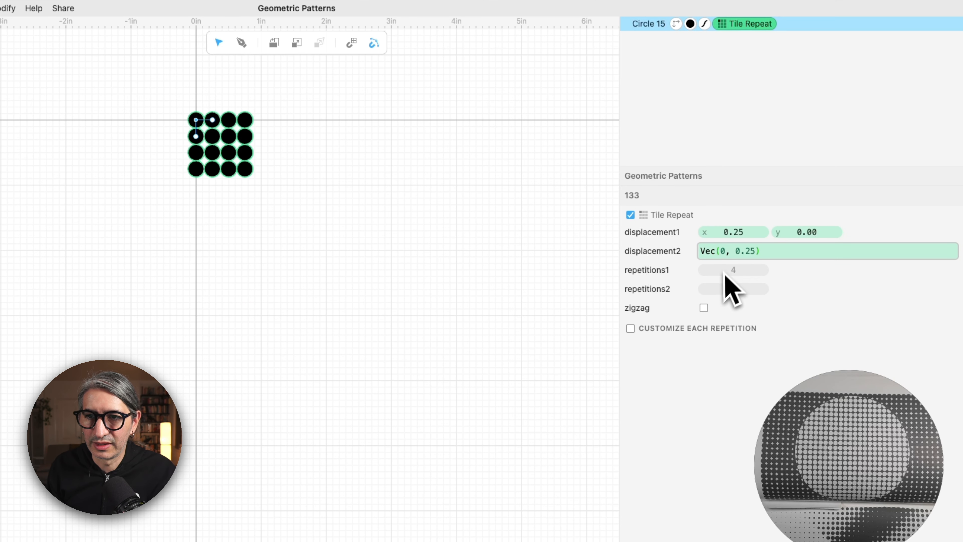
Step: Set both repetition counts of the circle's Tile Repeat to 20
left_click_drag(732, 270, 753, 269)
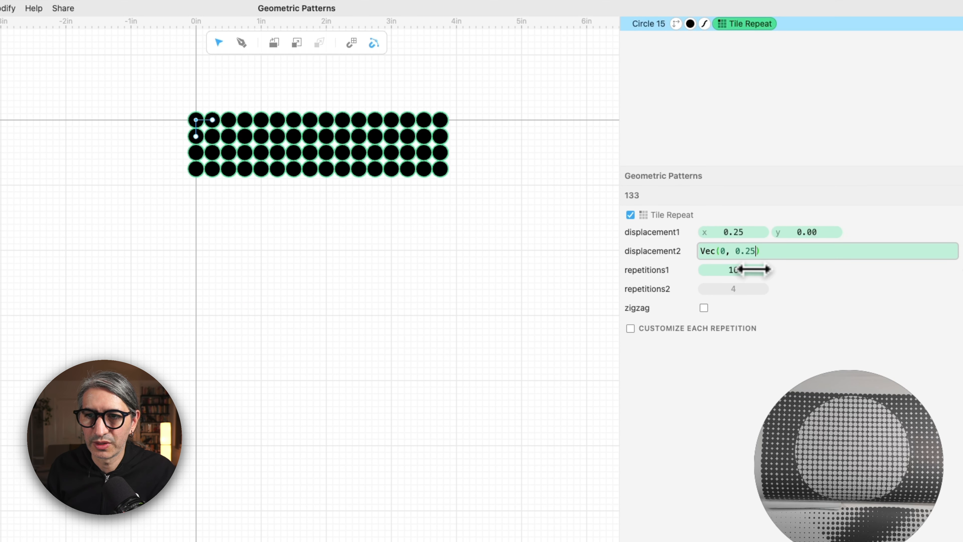
left_click(733, 271)
type("20")
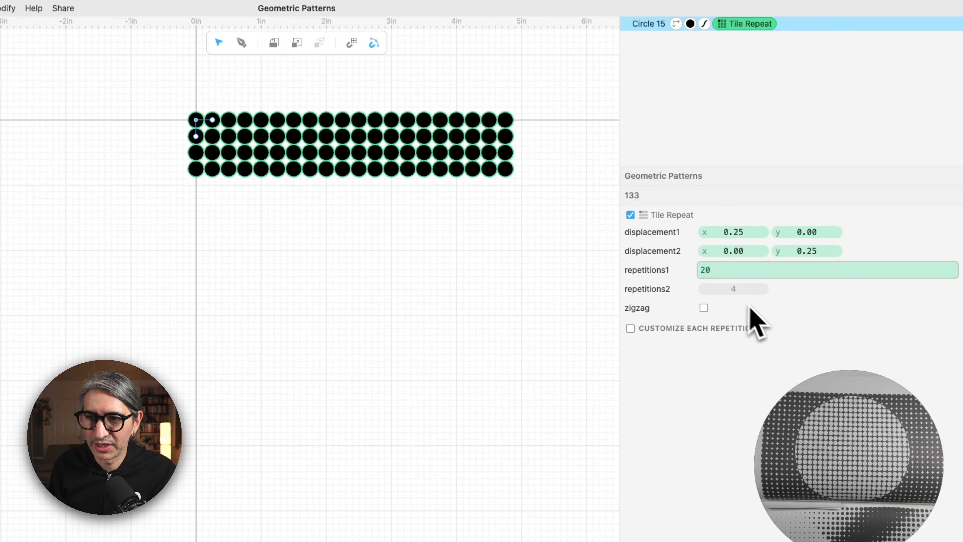
left_click(732, 288)
type("20")
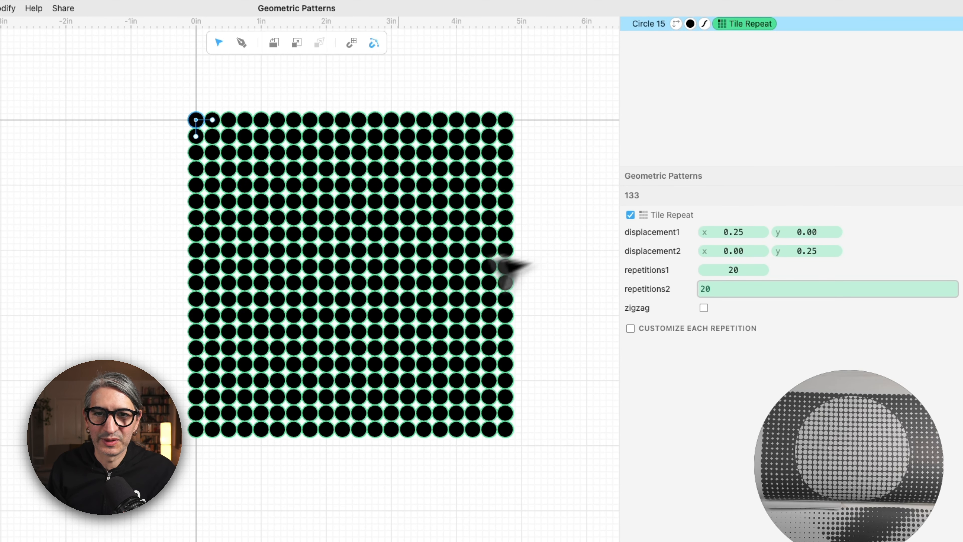
left_click(570, 258)
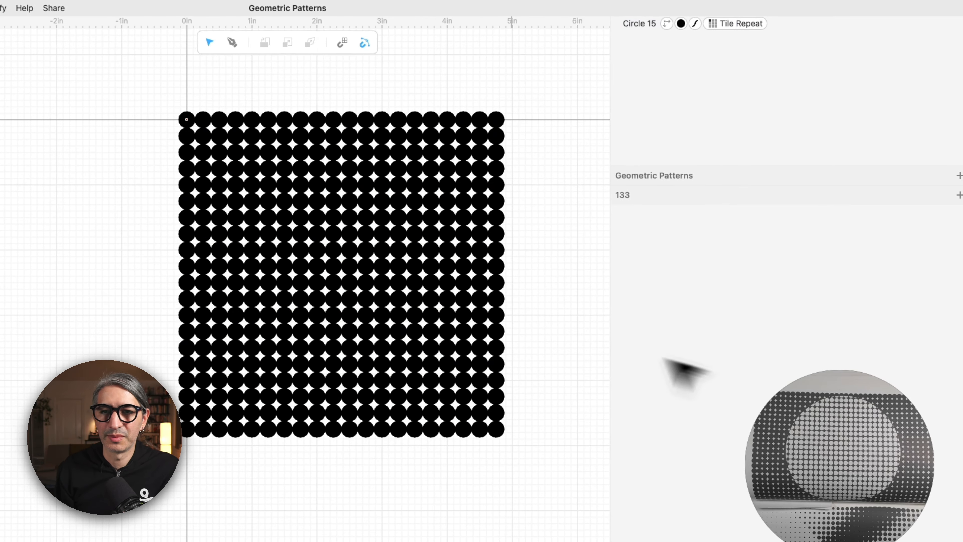
scroll(539, 287, "down", 5)
left_click_drag(541, 291, 488, 263)
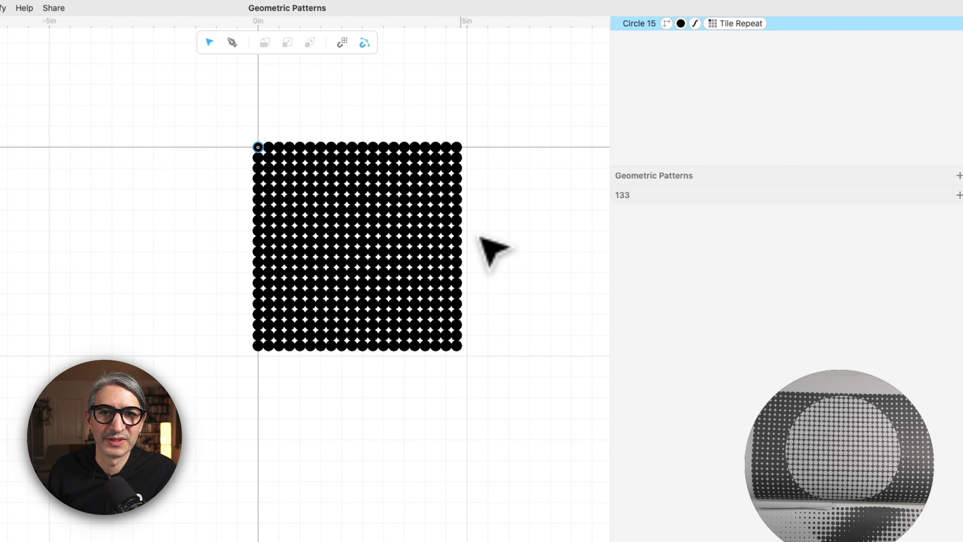
Step: Group the tiled circles and move the group's centre near the canvas origin, at about x 0.13, y 0
left_click_drag(204, 104, 545, 452)
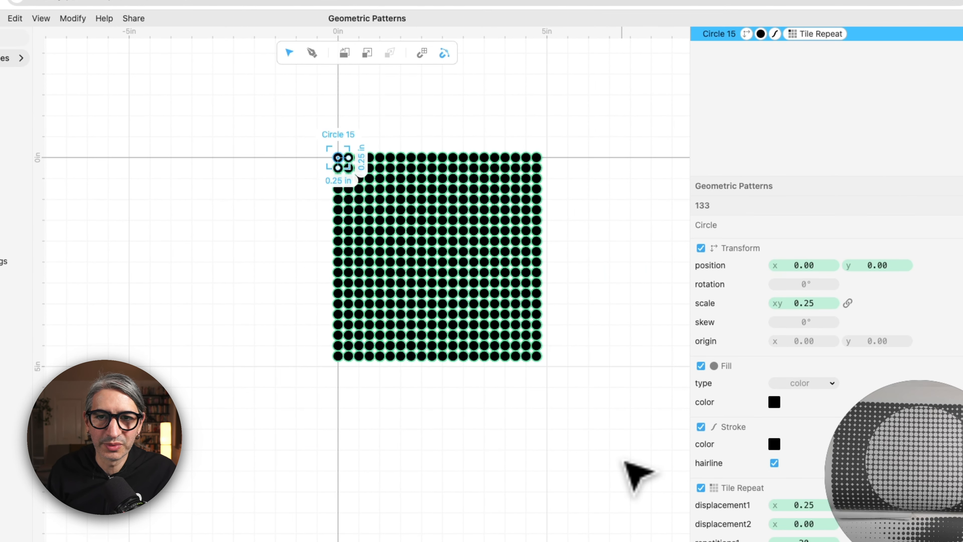
key("super+g")
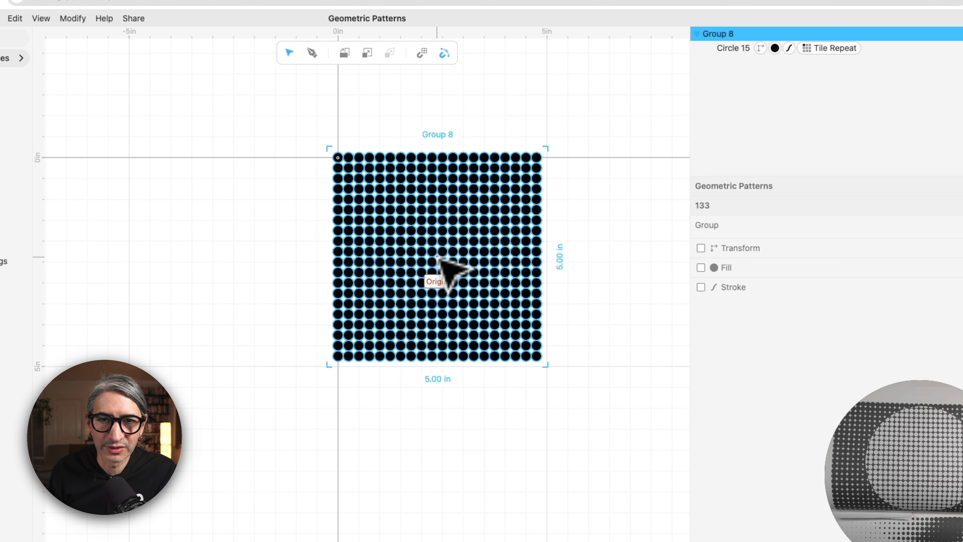
left_click_drag(438, 257, 345, 157)
left_click_drag(529, 268, 574, 381)
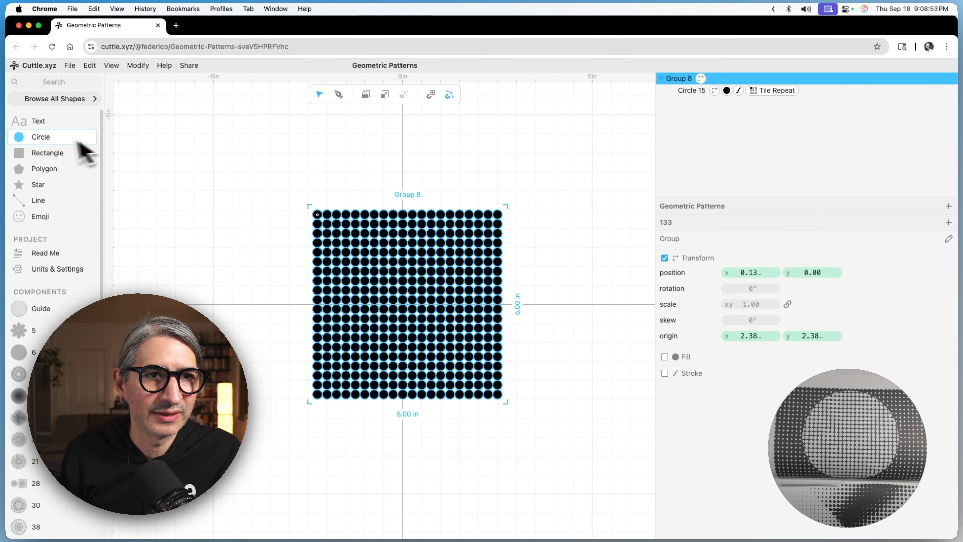
Step: Place a Guide component over the middle of the dot grid and set the grid group's x position to 0
left_click_drag(17, 309, 407, 305)
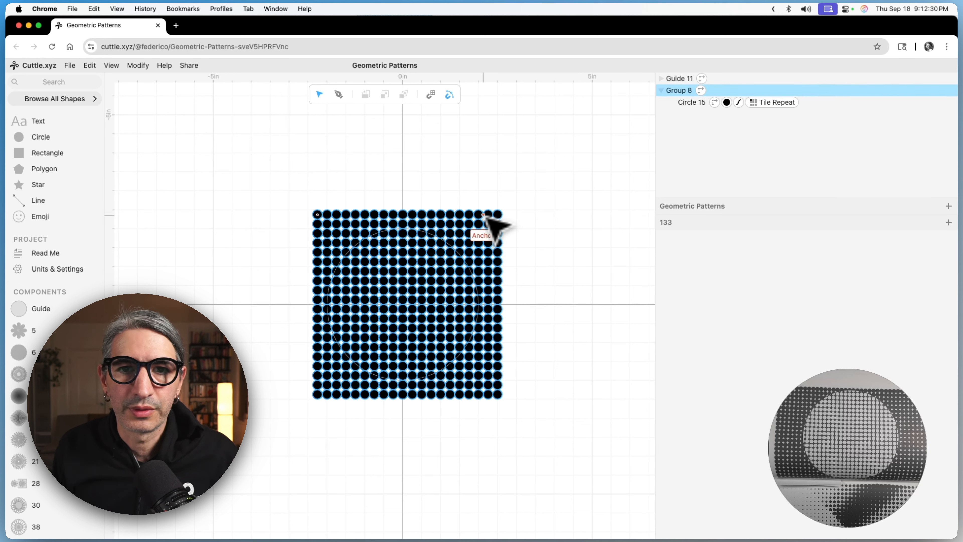
left_click(488, 221)
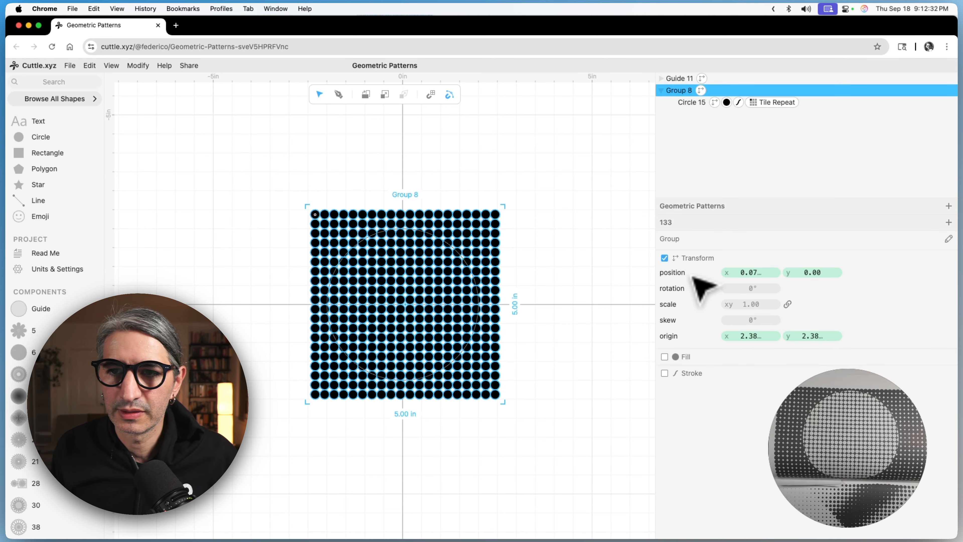
left_click(752, 271)
type("0")
left_click(613, 263)
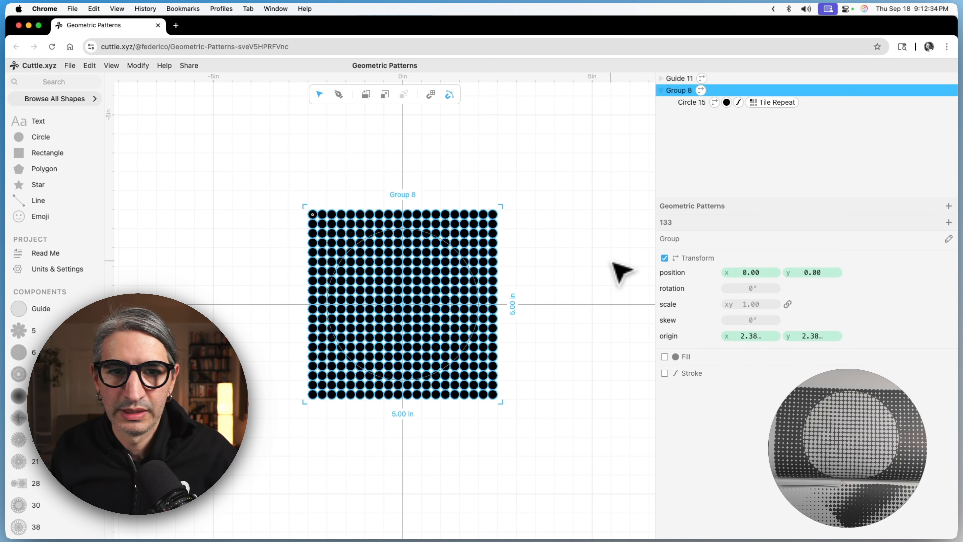
Step: Combine the guide circle and the dot grid into a compound path and fill it with black
left_click_drag(220, 155, 593, 474)
left_click(90, 65)
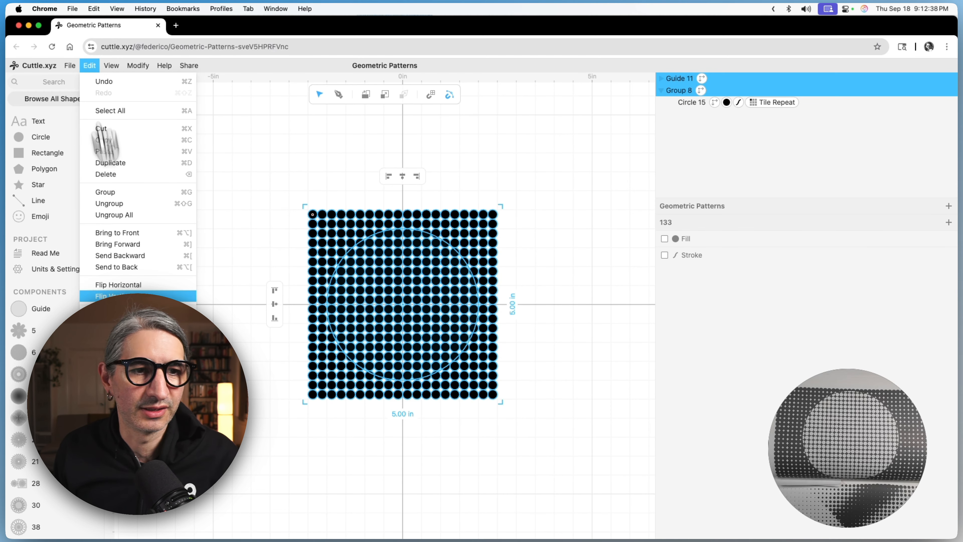
left_click(144, 341)
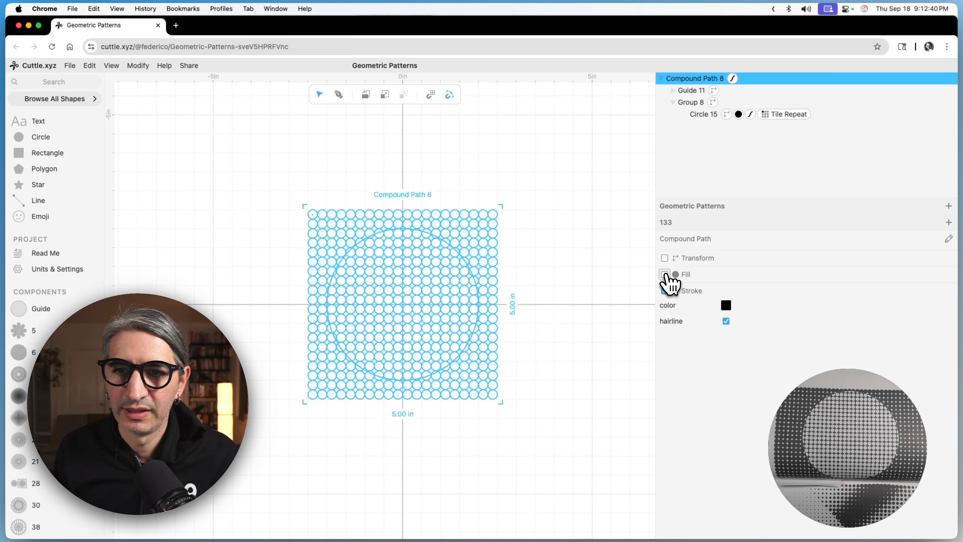
left_click(665, 274)
left_click(725, 304)
left_click(743, 287)
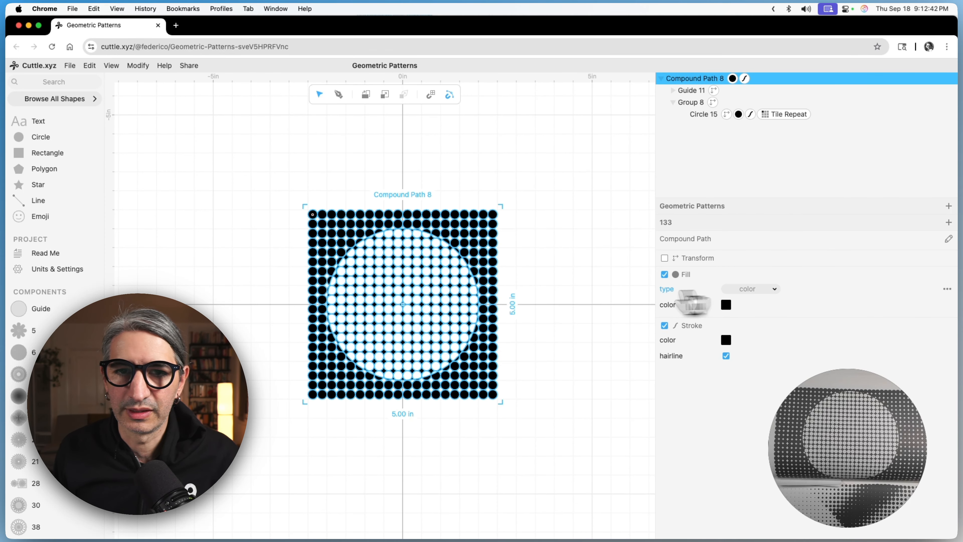
left_click(568, 293)
scroll(493, 274, "up", 5)
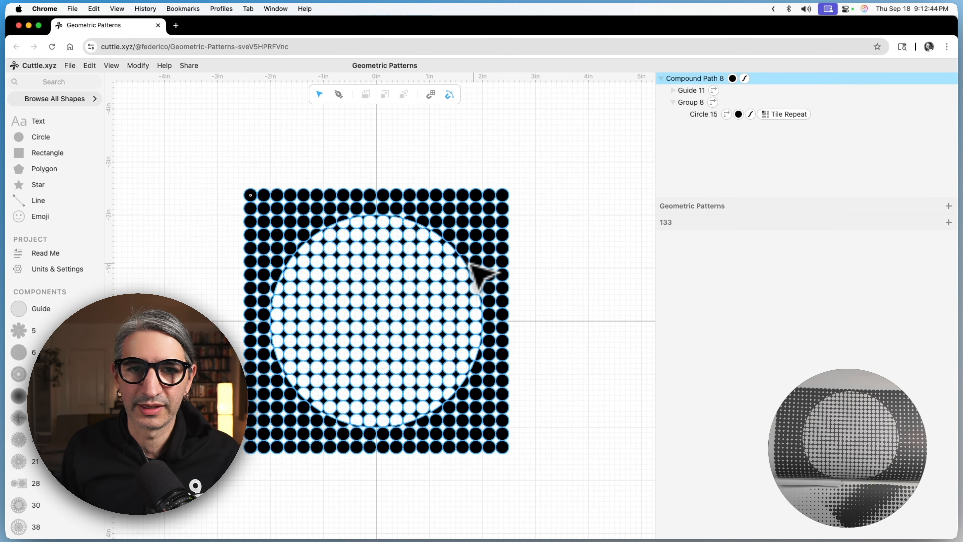
left_click_drag(548, 280, 615, 242)
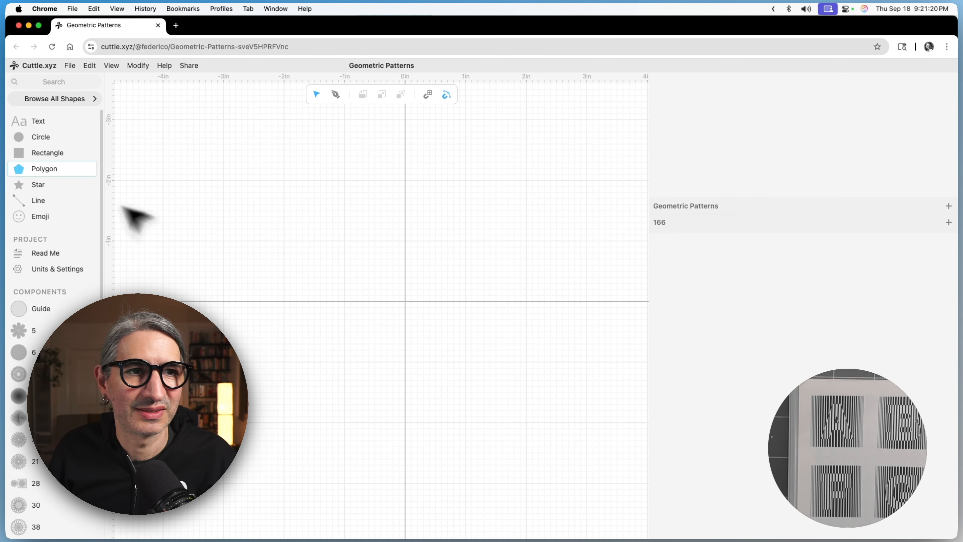
Step: Place a square at the canvas origin in component 166 and set its linked scale to 4
left_click_drag(37, 152, 405, 302)
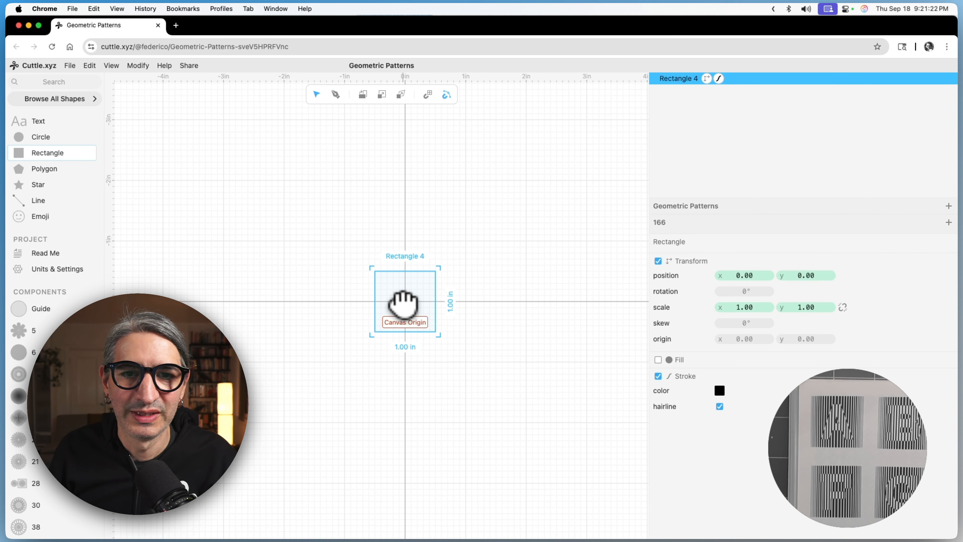
left_click(842, 307)
left_click(744, 307)
type("4")
key("Return")
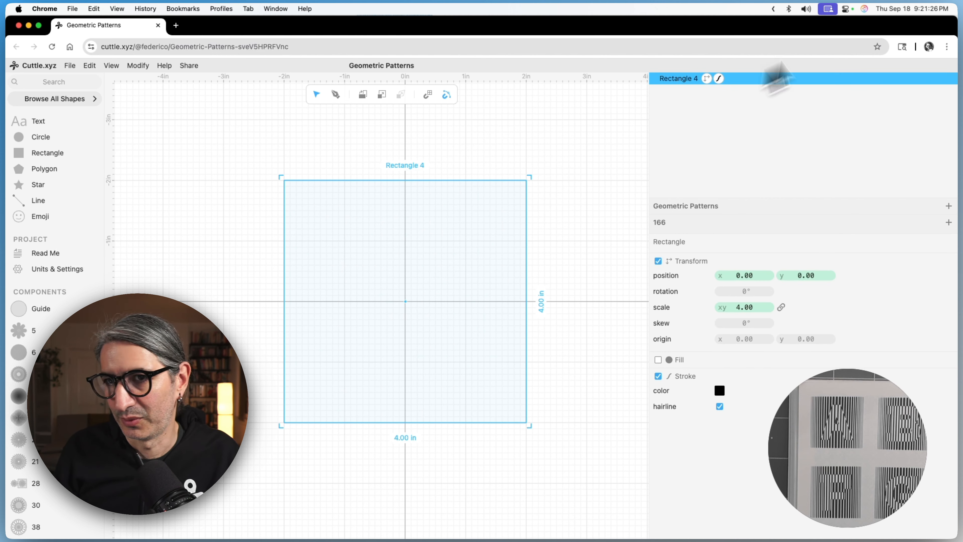
Step: Turn the square into a guide and draw a vertical line between the midpoints of its top and bottom edges
left_click(926, 79)
left_click(474, 148)
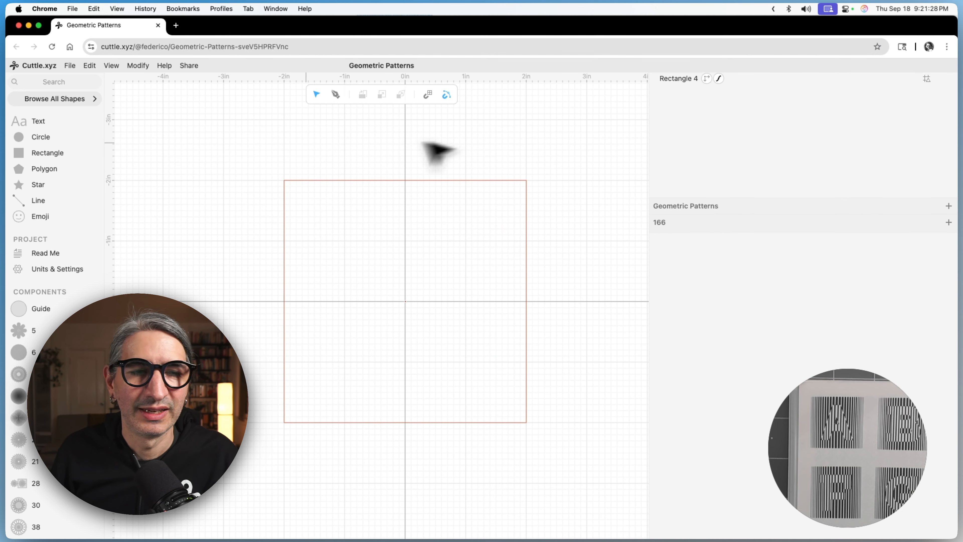
left_click(336, 94)
left_click(406, 180)
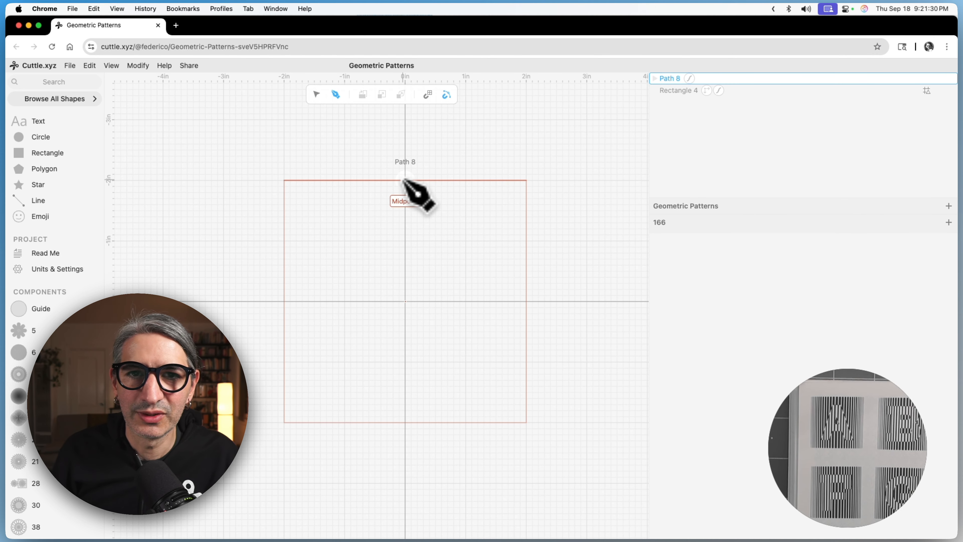
left_click(406, 422)
key("Escape")
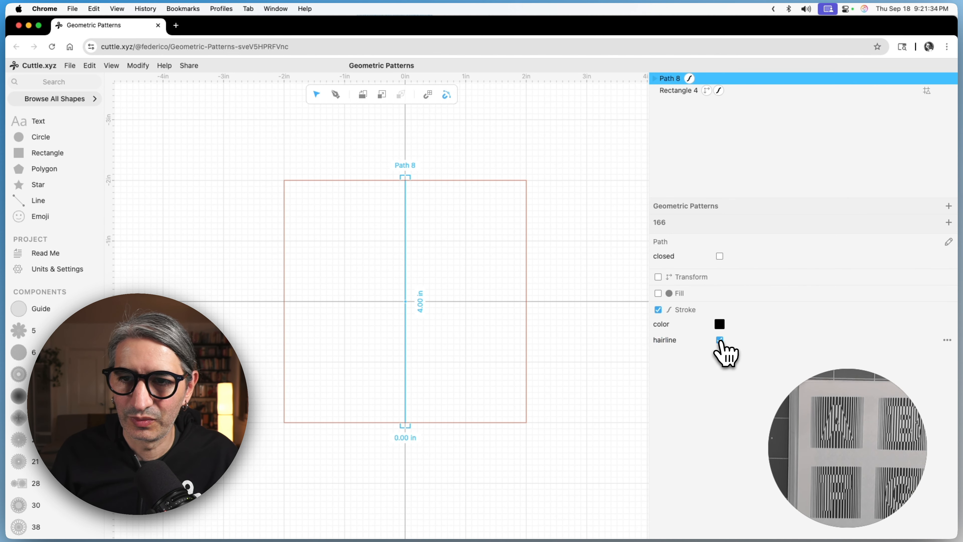
Step: Disable the line's hairline stroke and apply a Transform Repeat with 11 repetitions spaced 0.24 in x
left_click(720, 339)
left_click(570, 254)
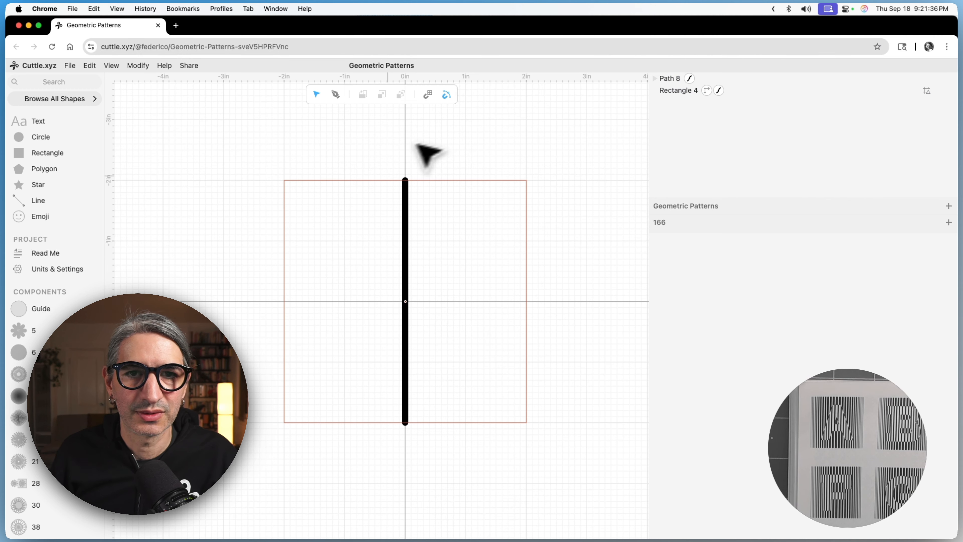
left_click(403, 178)
left_click(144, 67)
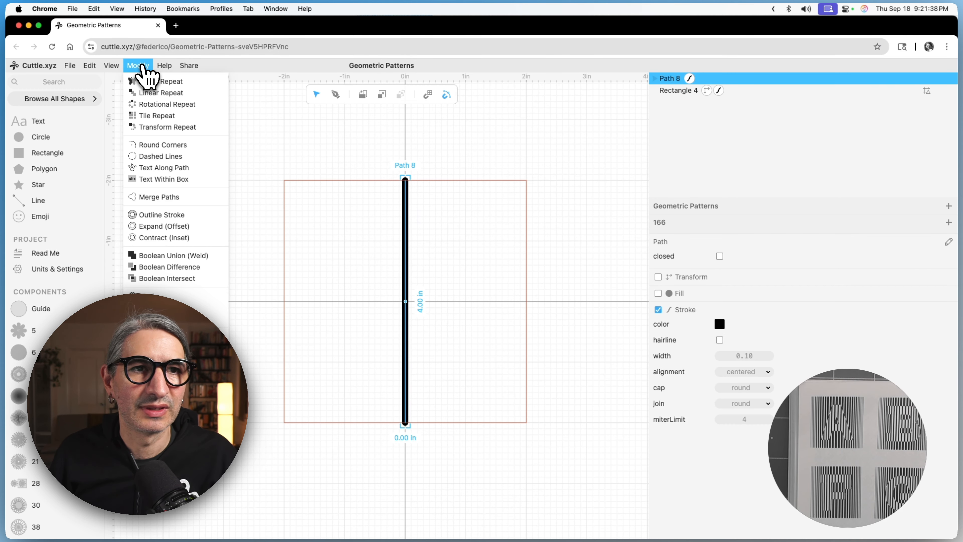
left_click(163, 127)
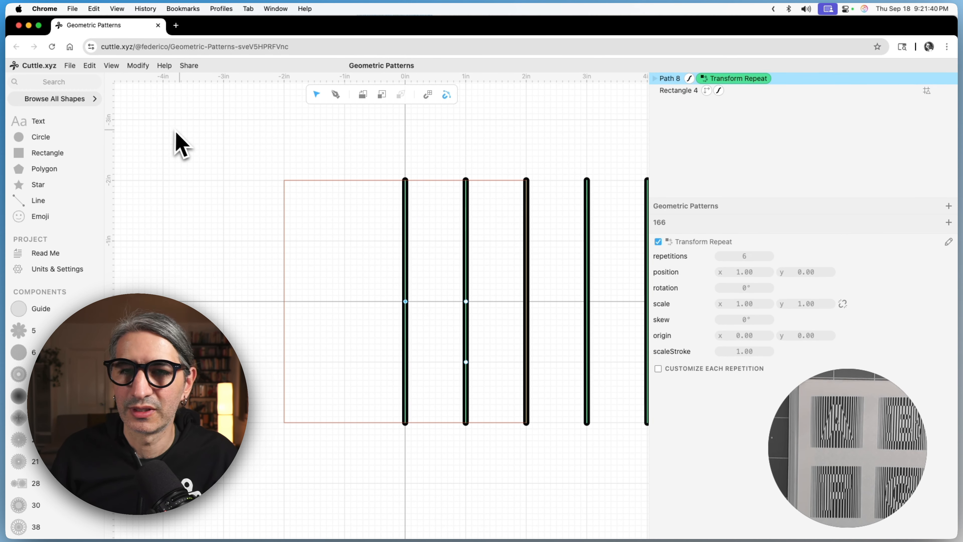
mouse_move(753, 274)
left_mouse_down()
mouse_move(639, 280)
mouse_move(742, 271)
left_mouse_up()
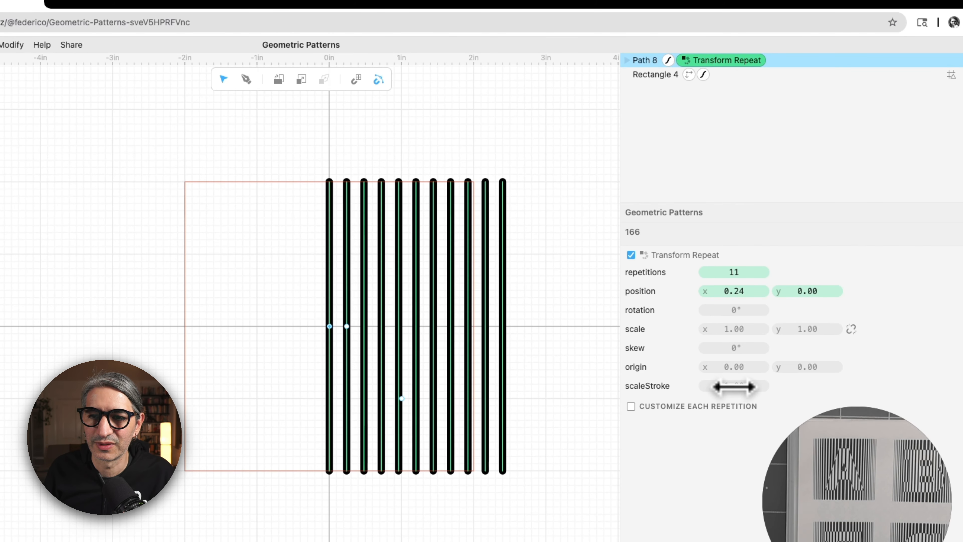
Step: Taper the repeated lines with a scaleStroke of 0.89, an x spacing of 0.14 and 15 repetitions
left_click_drag(738, 387, 714, 388)
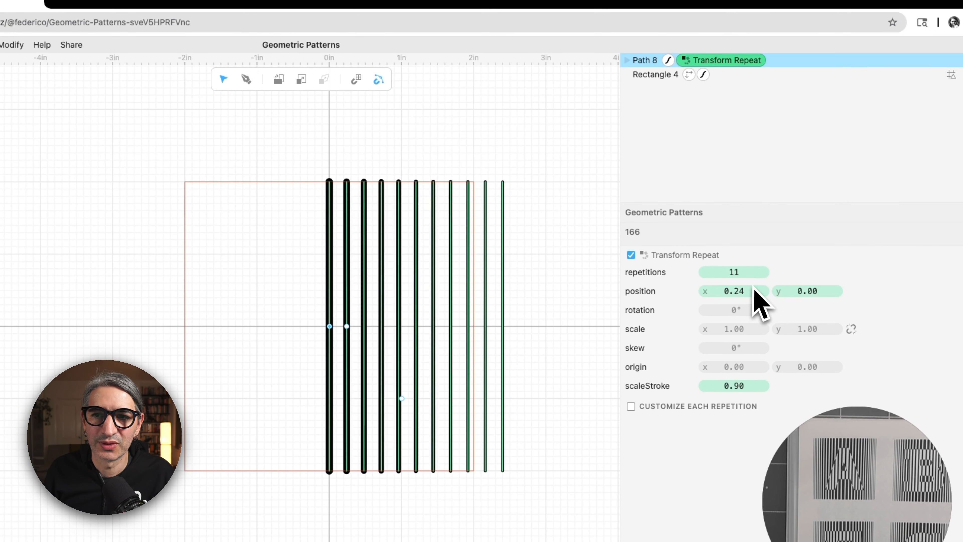
mouse_move(738, 292)
left_mouse_down()
mouse_move(720, 292)
mouse_move(737, 273)
left_mouse_up()
left_click_drag(738, 386, 732, 386)
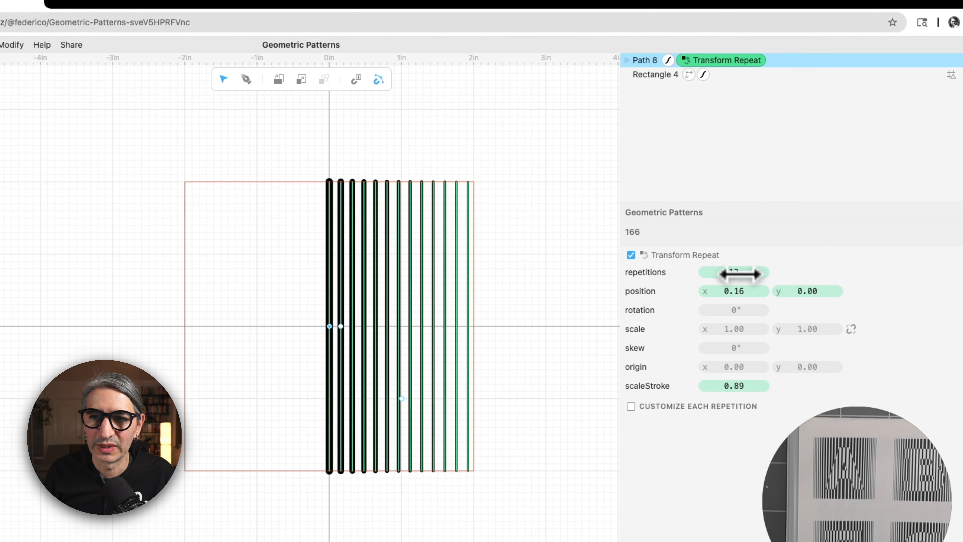
mouse_move(735, 272)
left_mouse_down()
mouse_move(743, 273)
mouse_move(733, 294)
mouse_move(741, 274)
left_mouse_up()
left_click(524, 299)
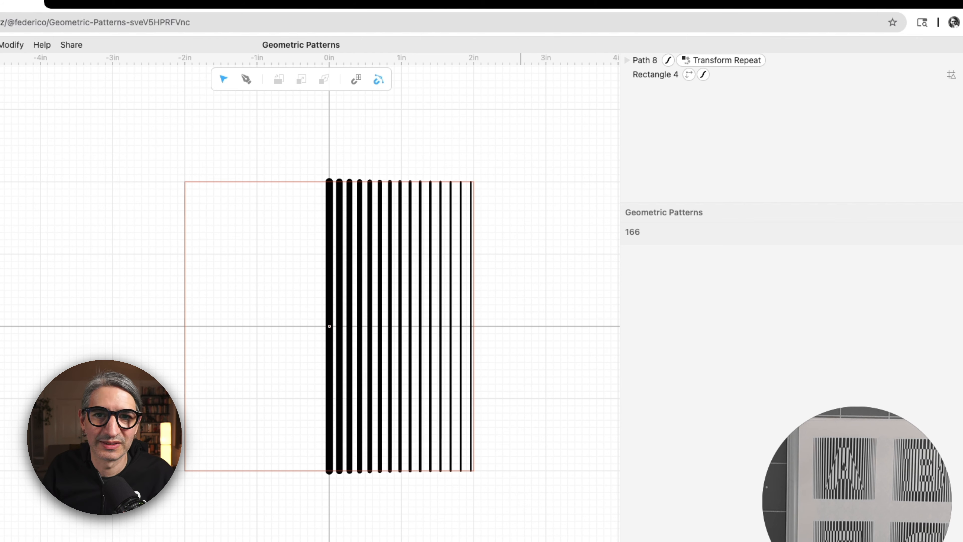
Step: Set the stroke cap of the repeated lines to butt
left_click(668, 61)
left_click(743, 349)
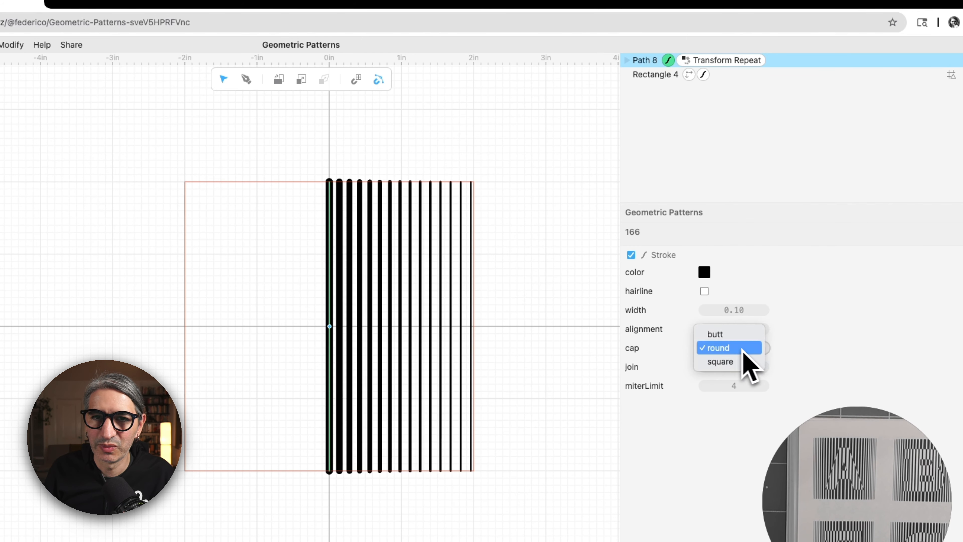
left_click(732, 335)
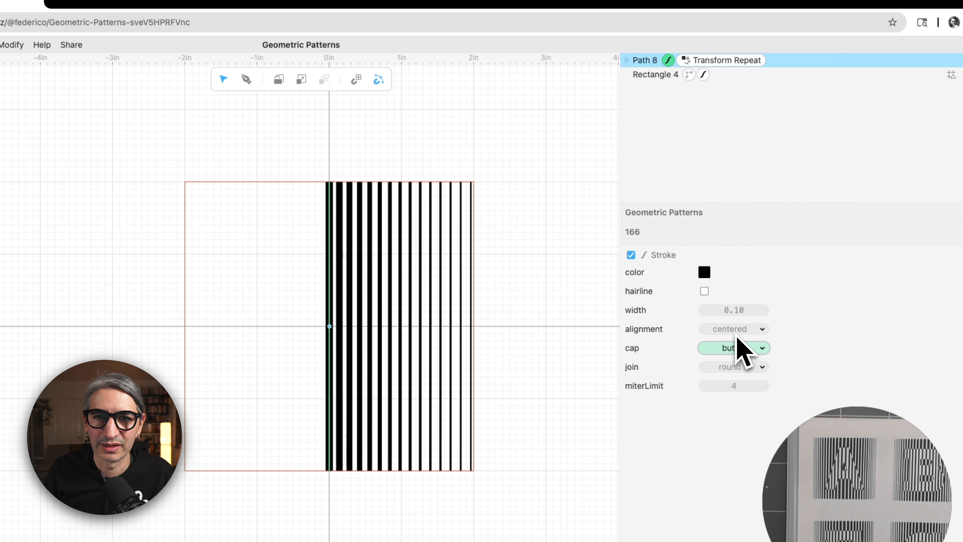
left_click(554, 278)
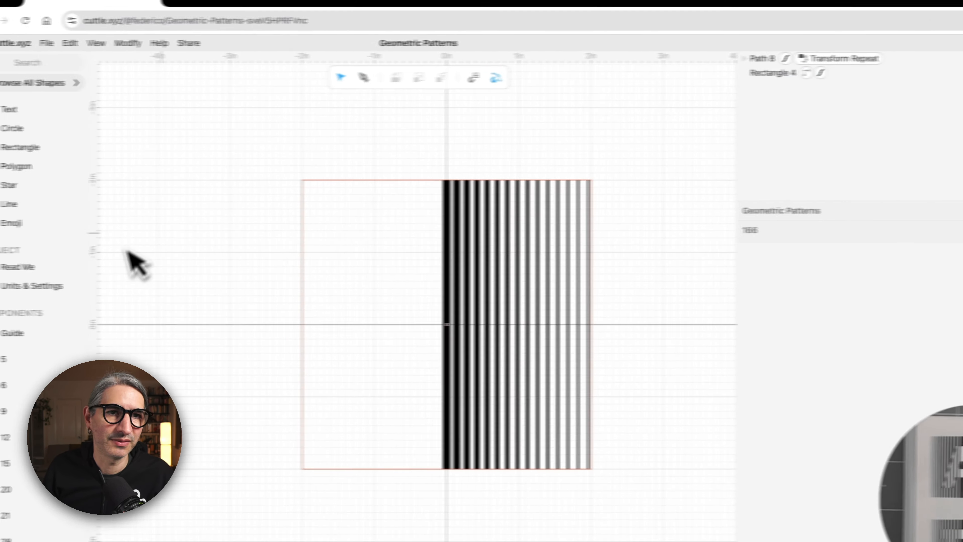
Step: Apply a Mirror Repeat to the lines so the stripes fill both halves of the guide square
left_click_drag(257, 164, 393, 382)
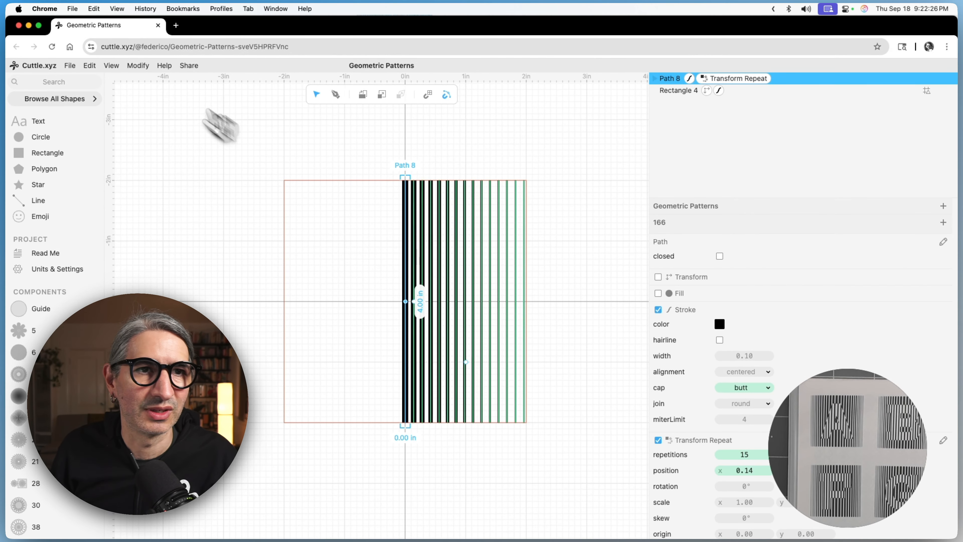
left_click(138, 64)
left_click(161, 82)
left_click(558, 152)
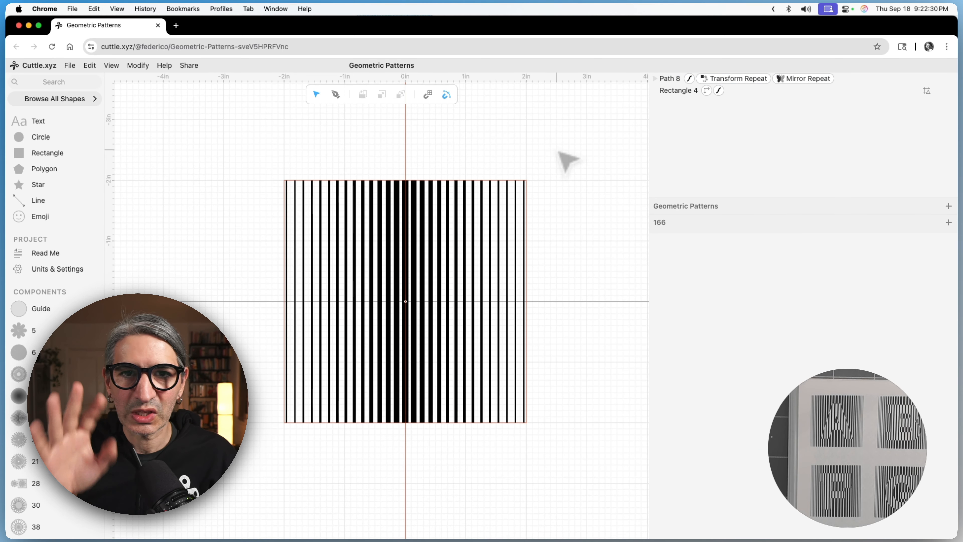
left_click(412, 254)
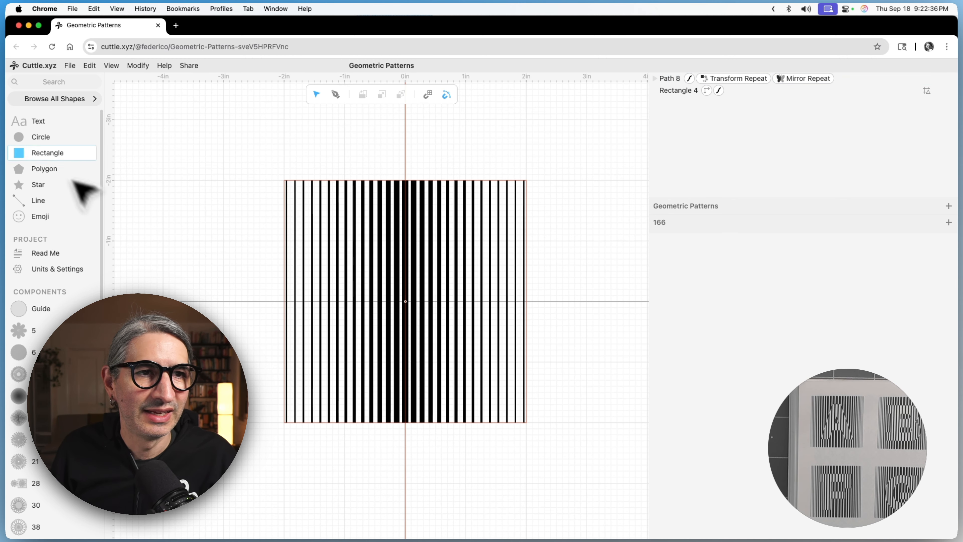
Step: Place a text object at the canvas origin, change its text to "A" and set its size to 3.79
left_click_drag(25, 127, 406, 302)
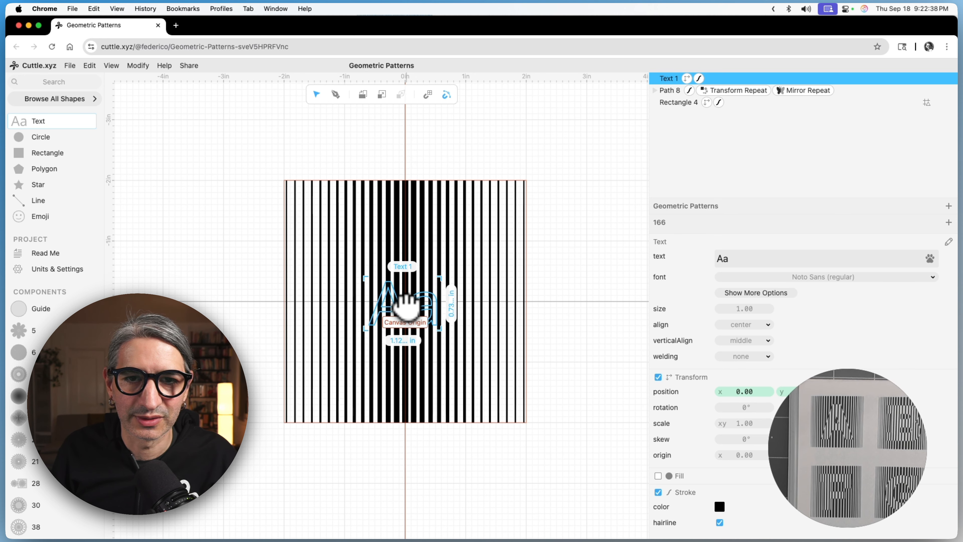
left_click(757, 260)
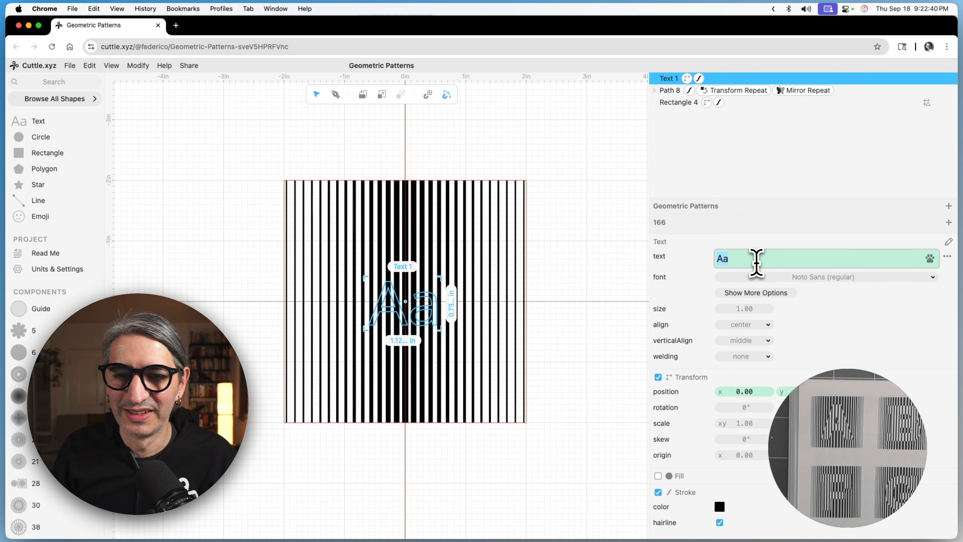
type("A")
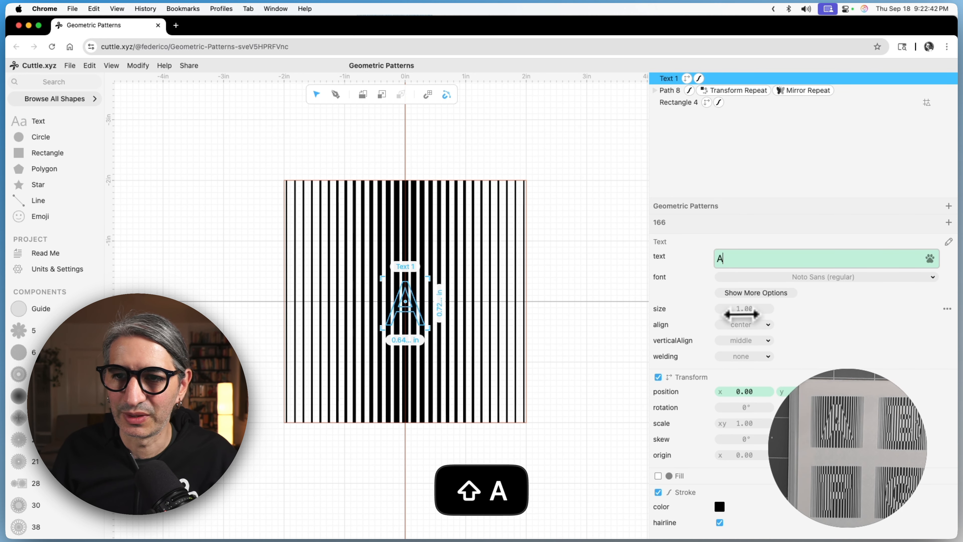
left_click_drag(736, 311, 899, 309)
left_click_drag(743, 309, 887, 309)
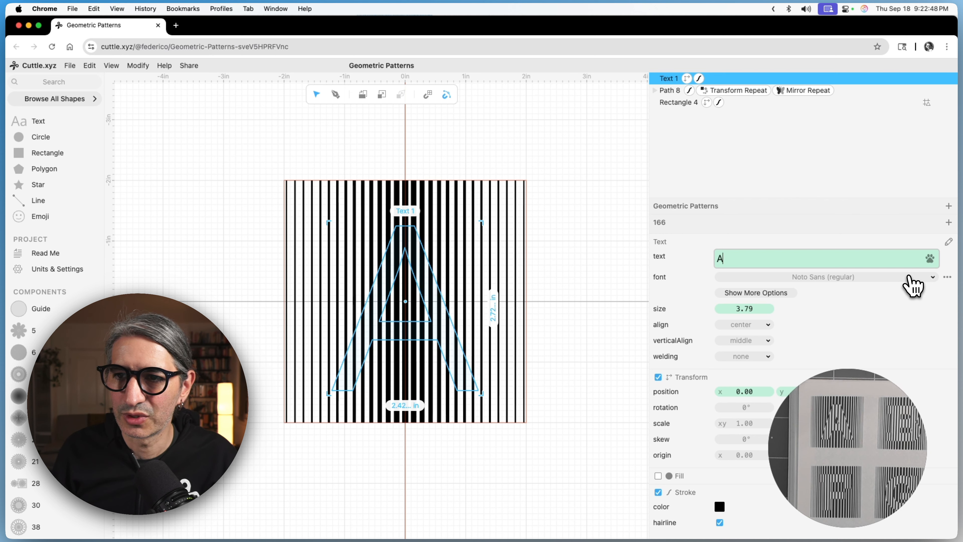
Step: Set the letter's font to Noto Sans weight 900 and hide the guide square
left_click(914, 285)
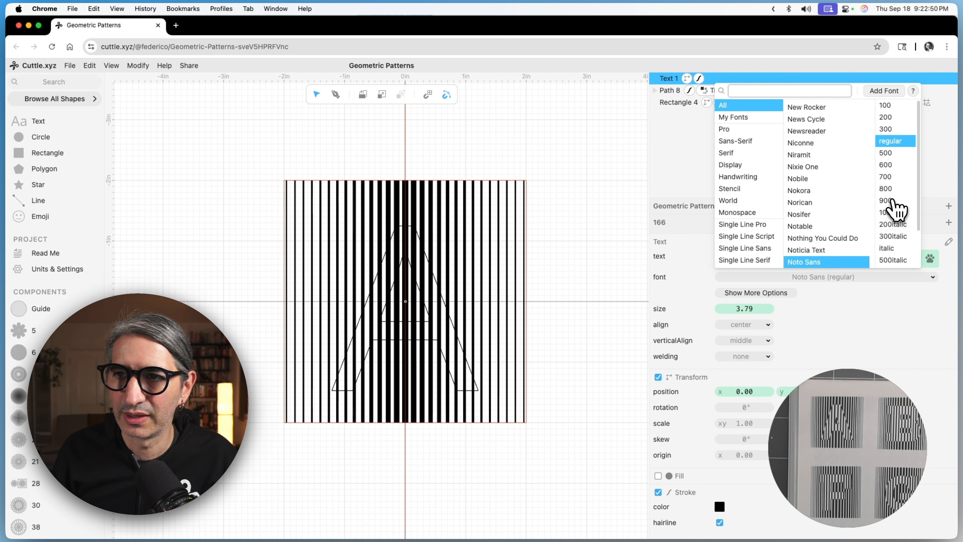
left_click(891, 201)
left_click(612, 246)
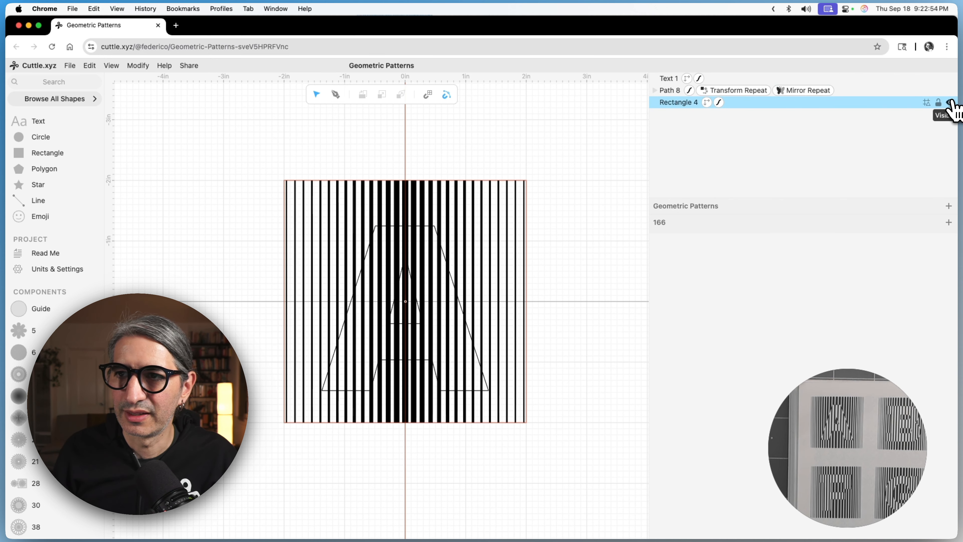
left_click(951, 103)
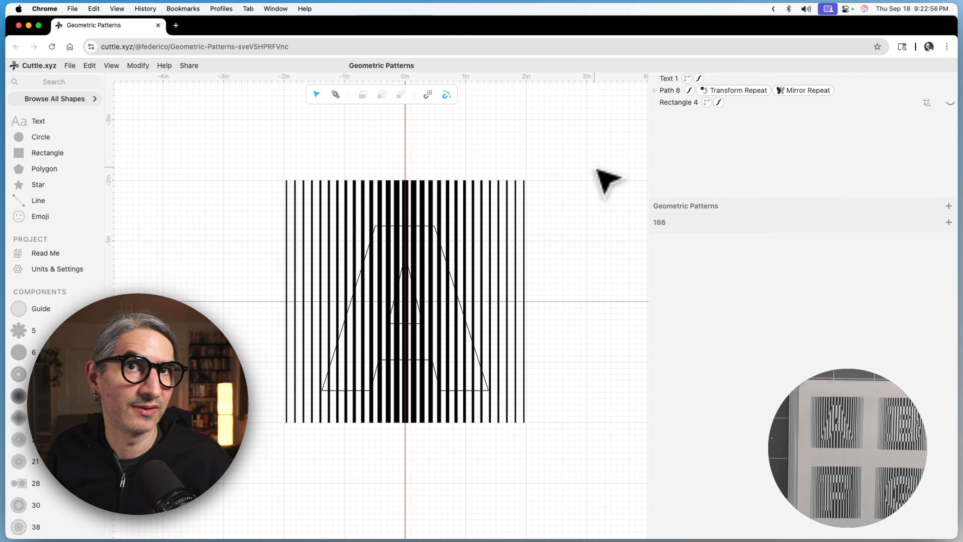
Step: Combine the letter and the striped lines into a compound path and fill it with black
left_click_drag(244, 154, 570, 477)
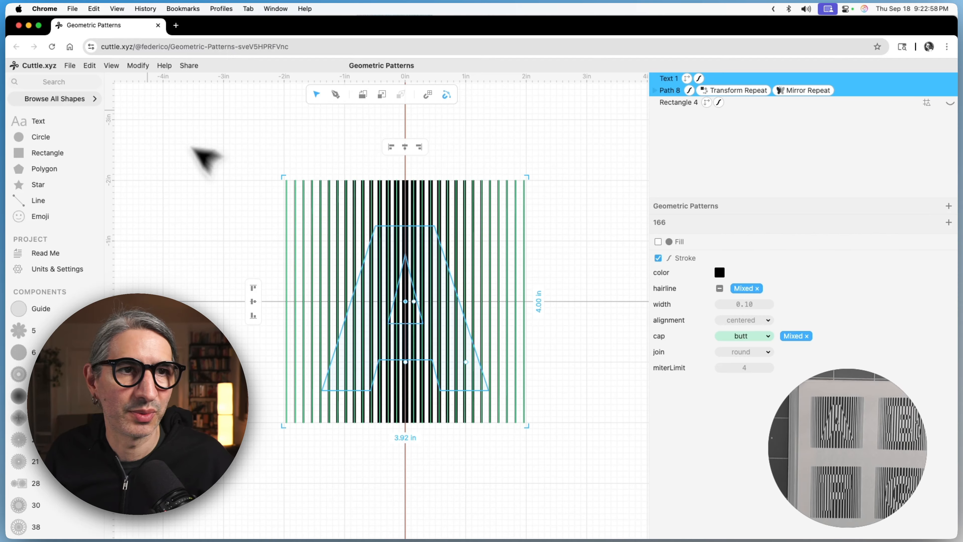
left_click(88, 68)
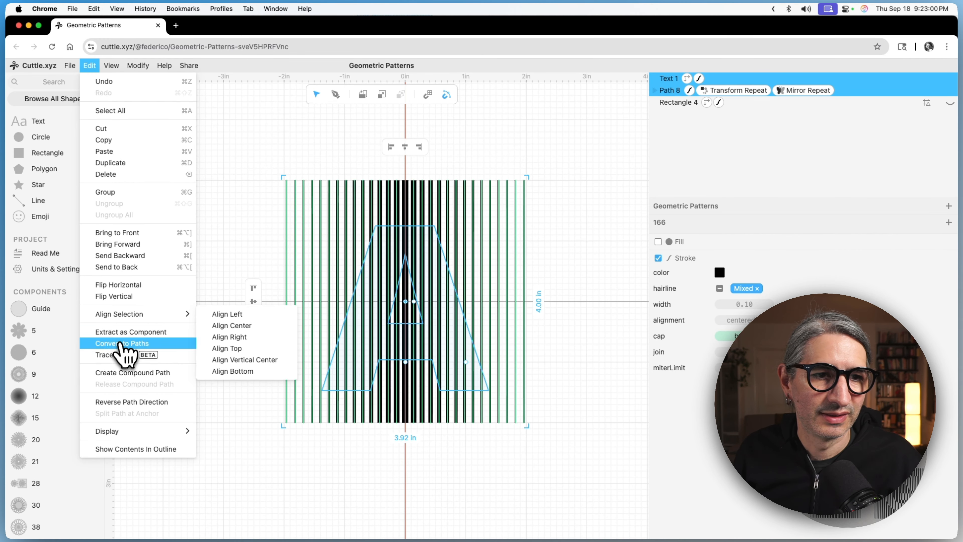
left_click(115, 374)
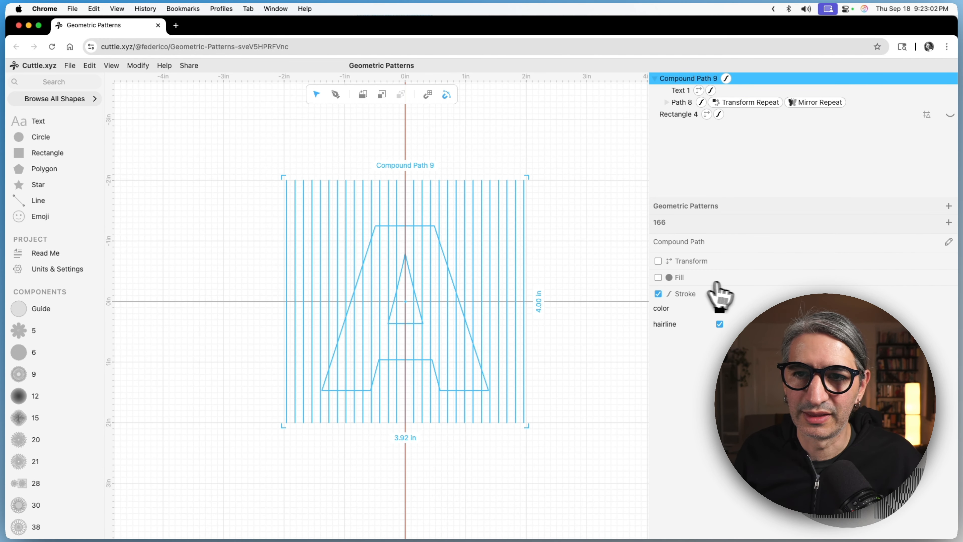
left_click(658, 277)
left_click(719, 308)
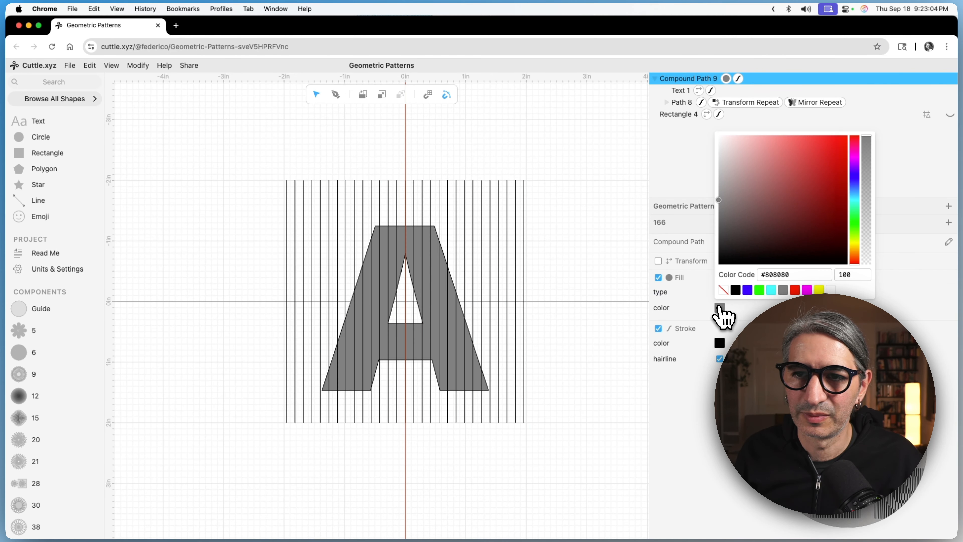
left_click(736, 290)
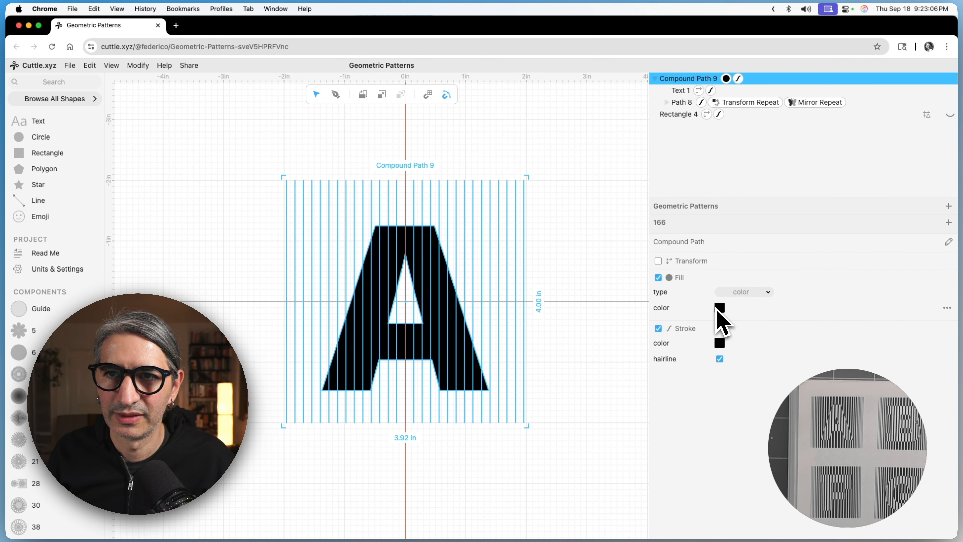
left_click(603, 258)
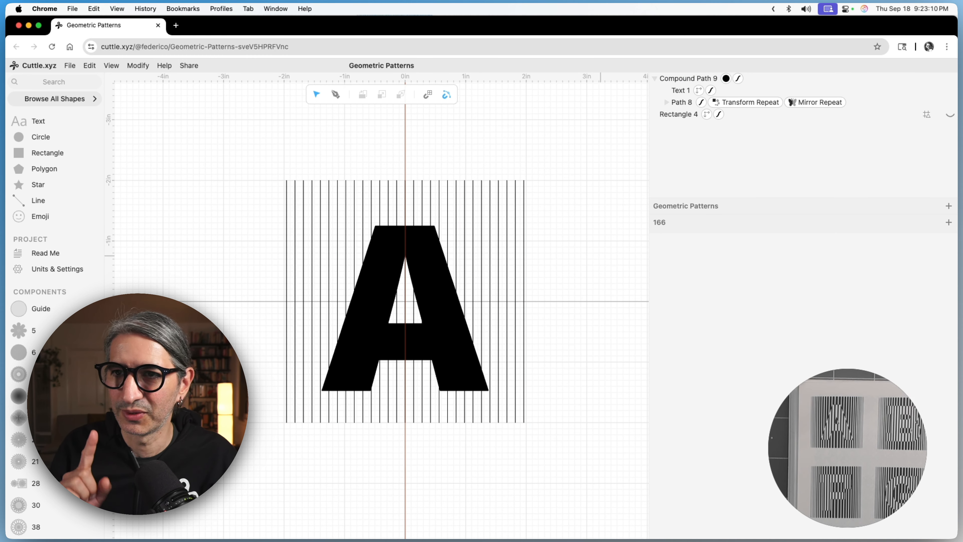
Step: Apply the Flatten modifier to the striped lines inside the compound path
left_click(683, 103)
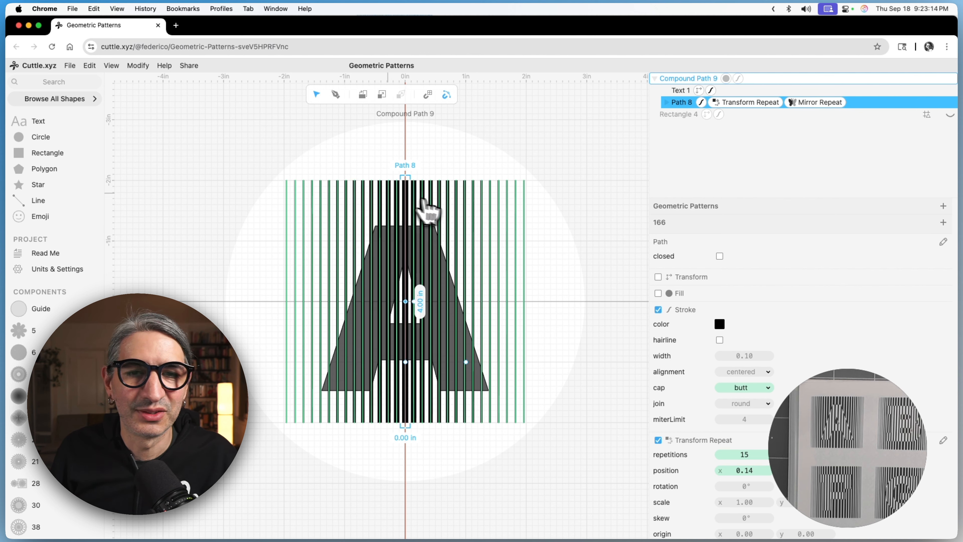
left_click(146, 68)
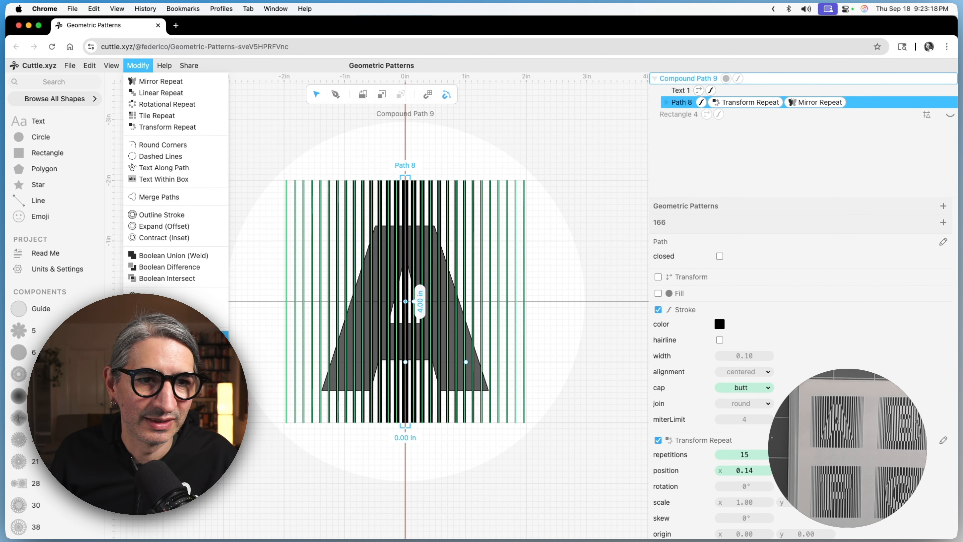
left_click(175, 335)
left_click(580, 231)
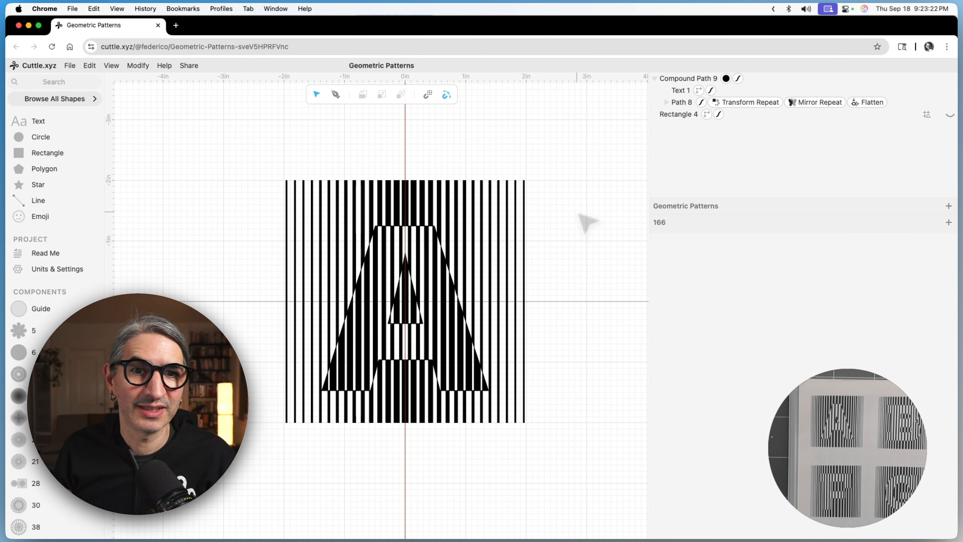
Step: Extract the text value of the letter object as a component parameter named "letter"
left_click(685, 95)
left_click(948, 258)
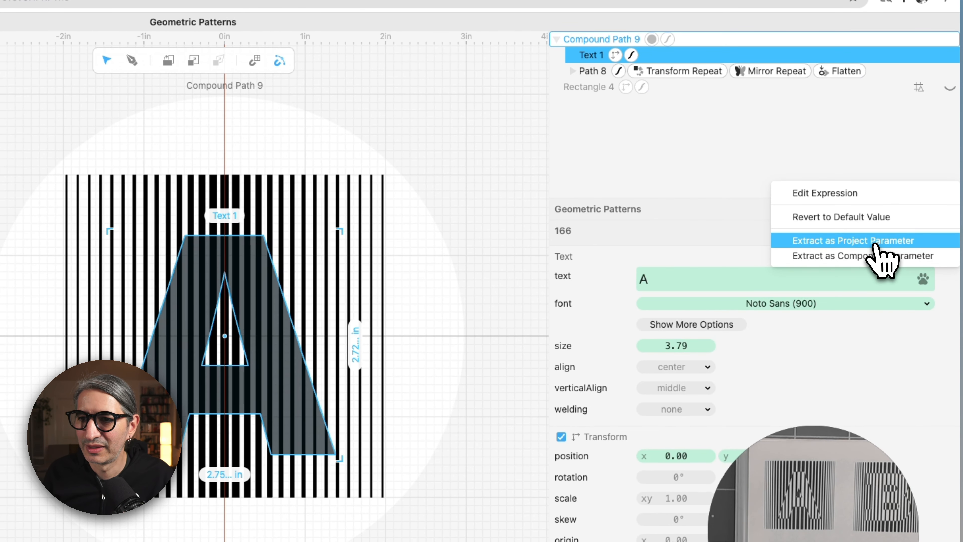
left_click(876, 255)
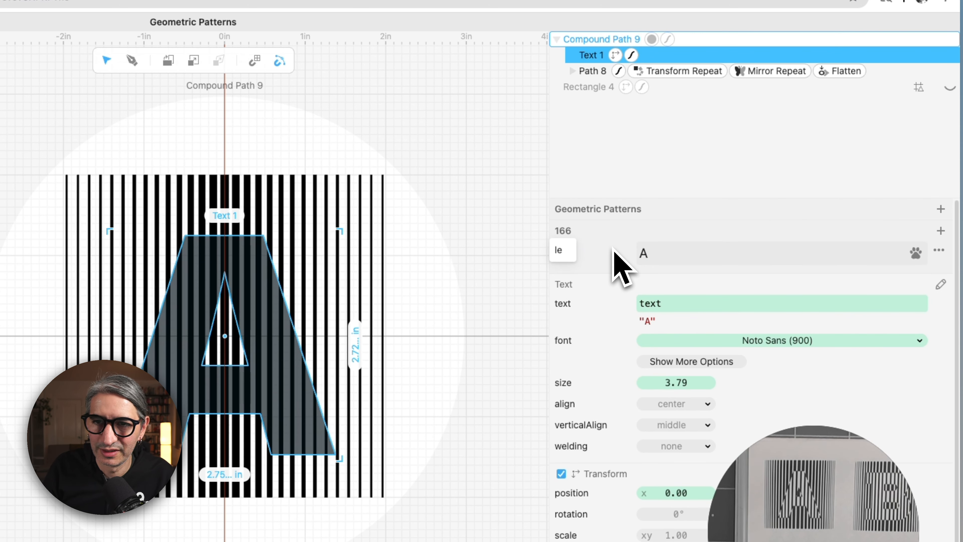
type("letter")
key("BackSpace")
Step: Set the text's capitalize option so that entered letters render as capitals, and hide the extra font options again
left_click(712, 363)
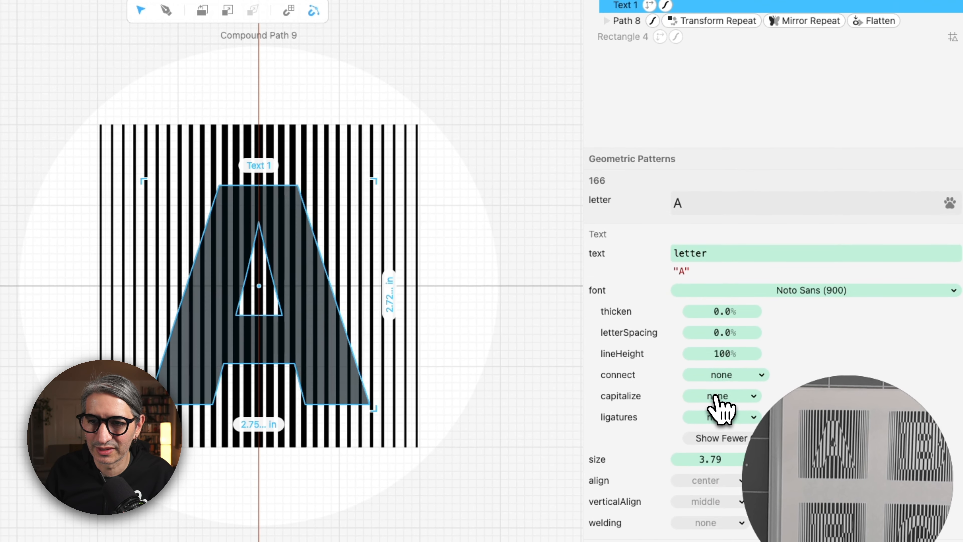
left_click(723, 406)
left_click(713, 366)
left_click(516, 266)
Step: Try the letter parameter of component 166 with "b" and change it to "c"
left_click(692, 202)
type("b")
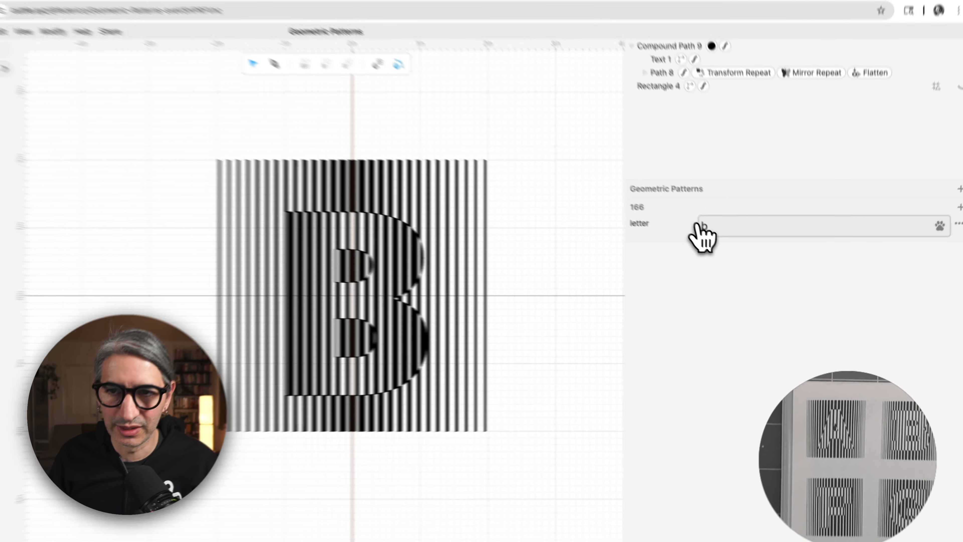
key("BackSpace")
type("c")
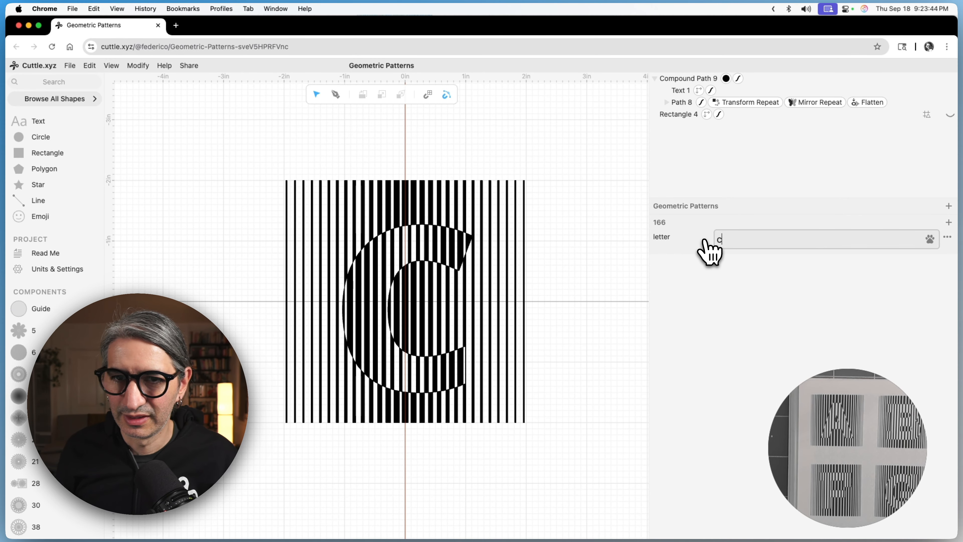